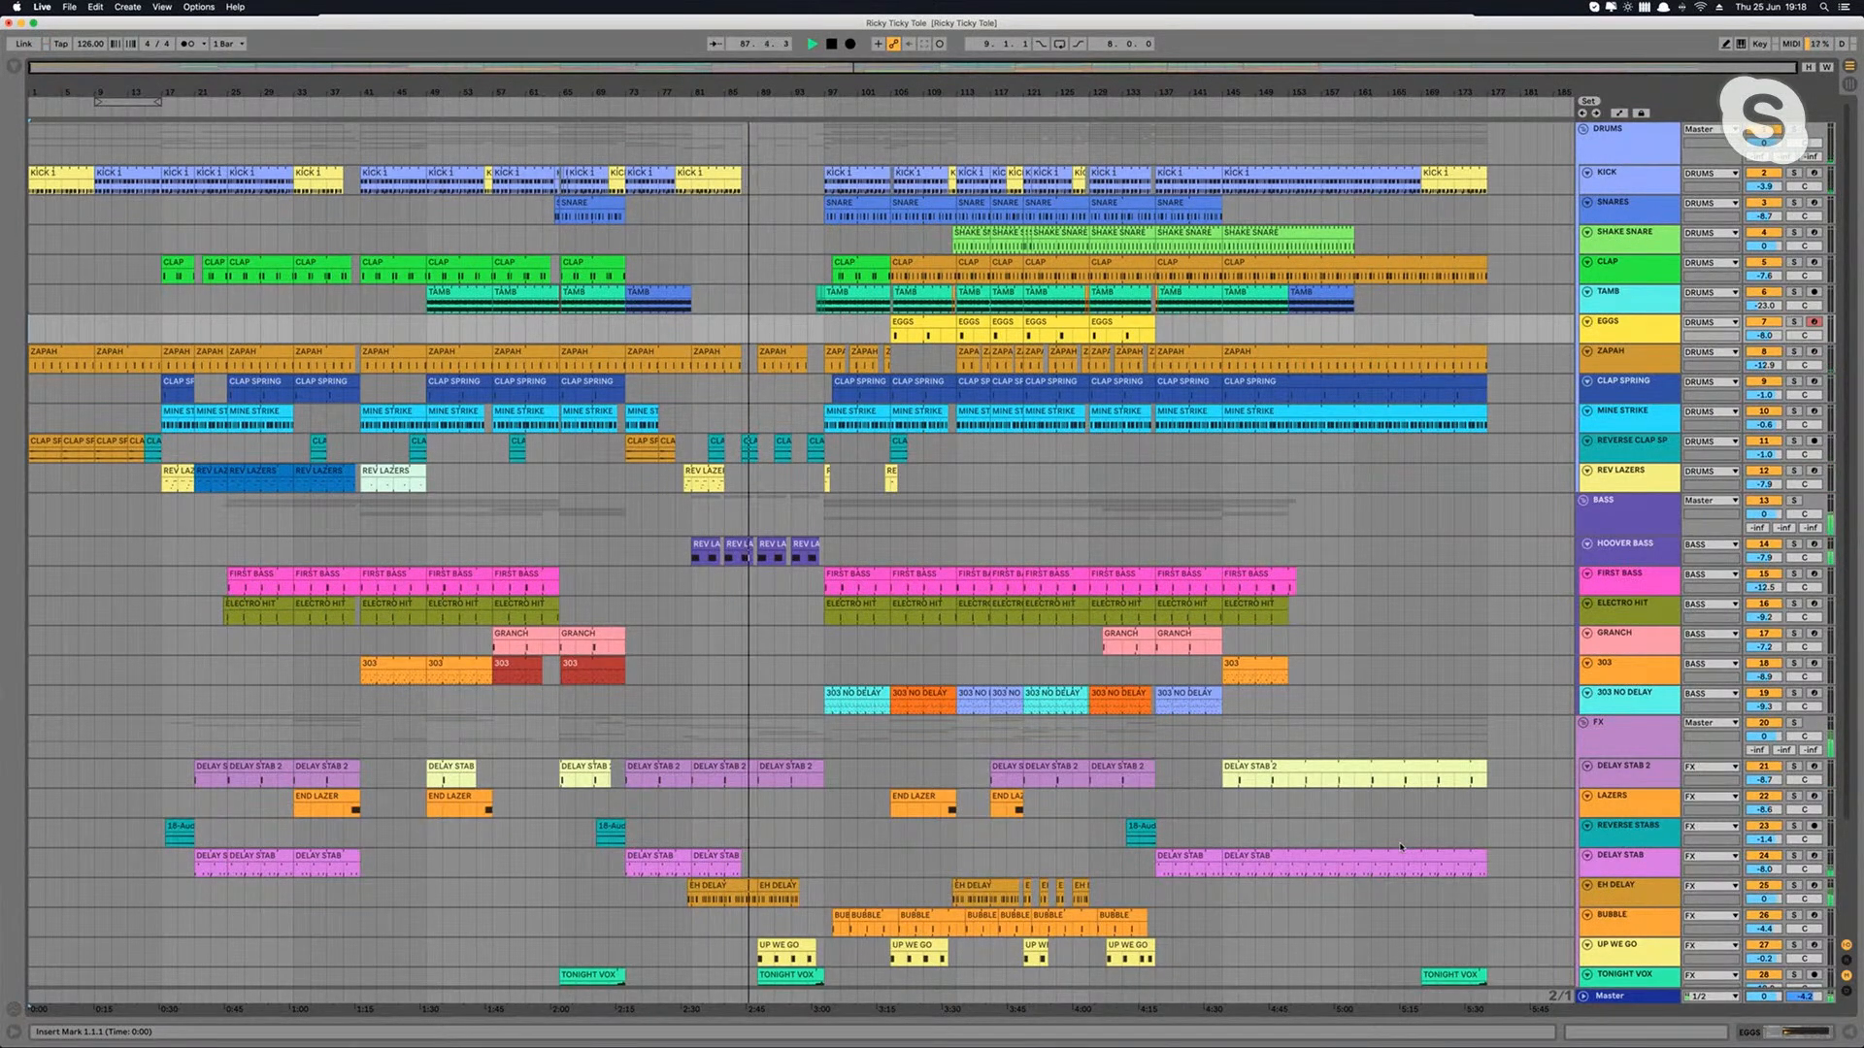
Step: Look over the arrangement's drum, bass and FX tracks down to the NOISE track while the song plays
{"action": "left_click", "coordinate": [1253, 669]}
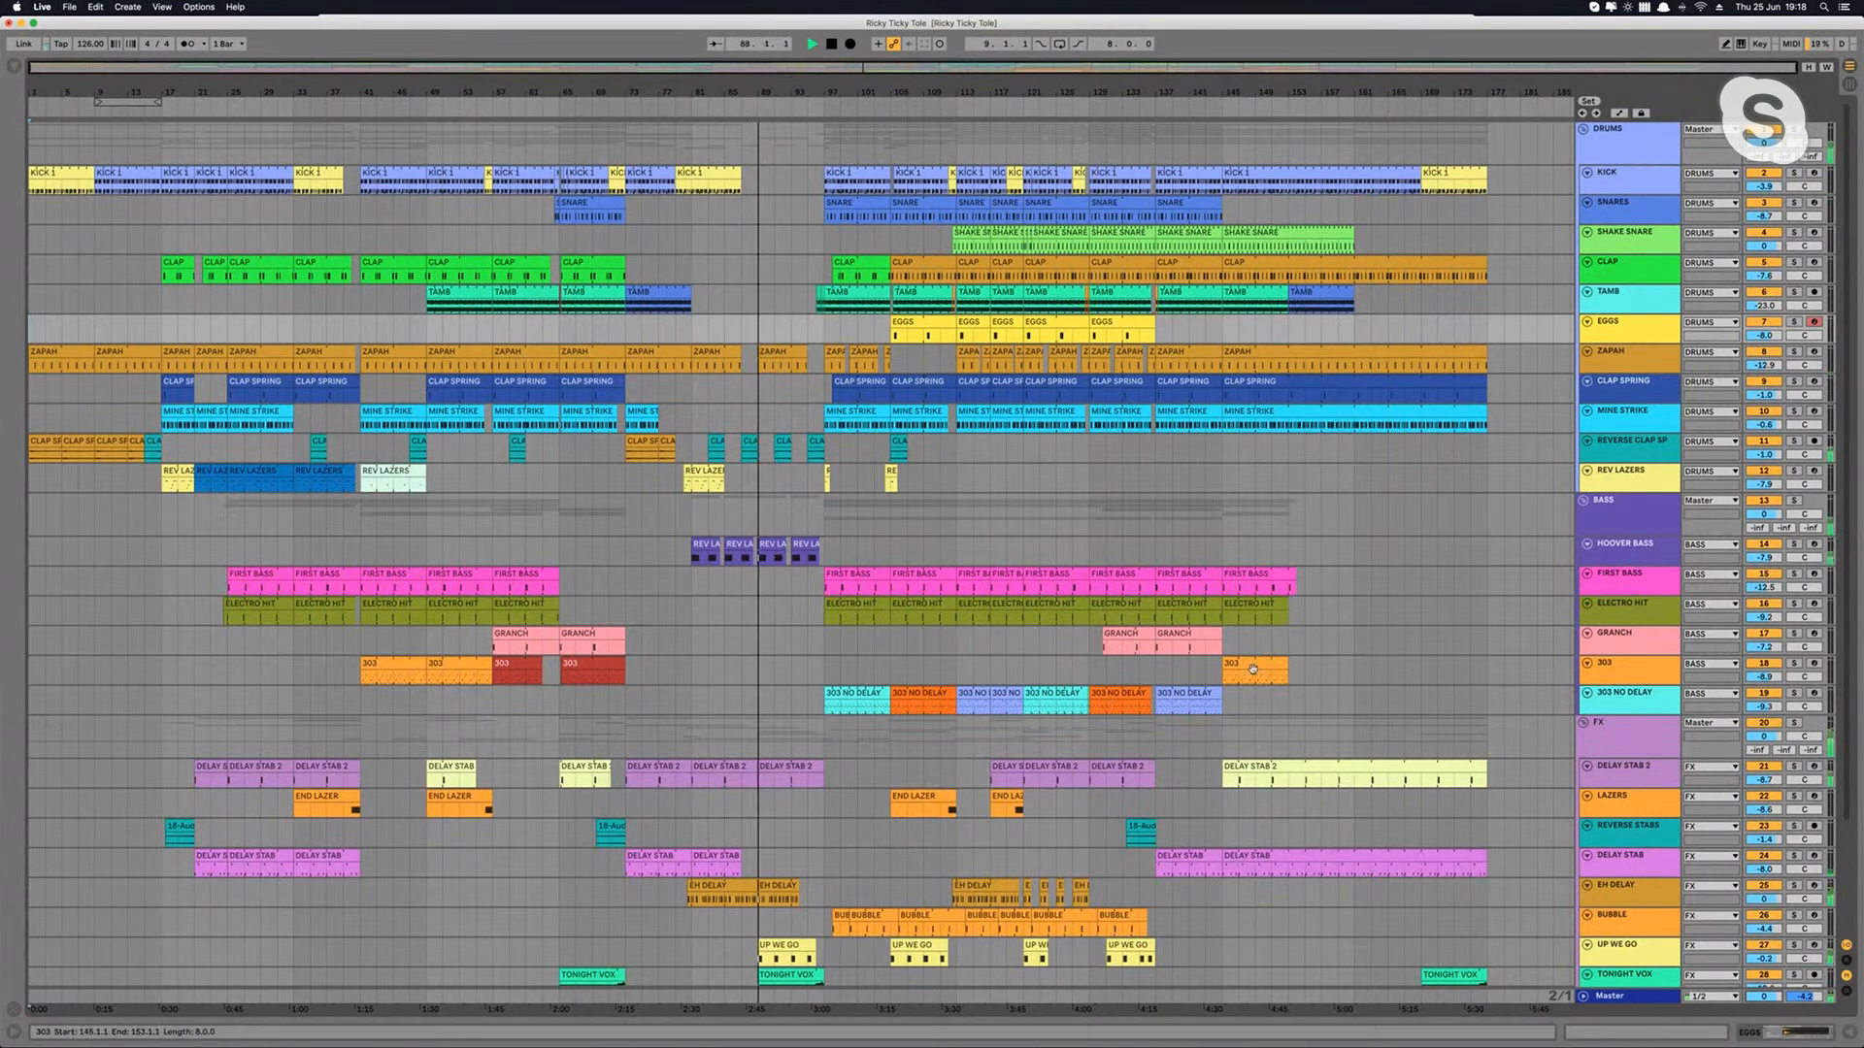
{"action": "scroll", "coordinate": [1252, 669], "scroll_direction": "down", "scroll_amount": 5}
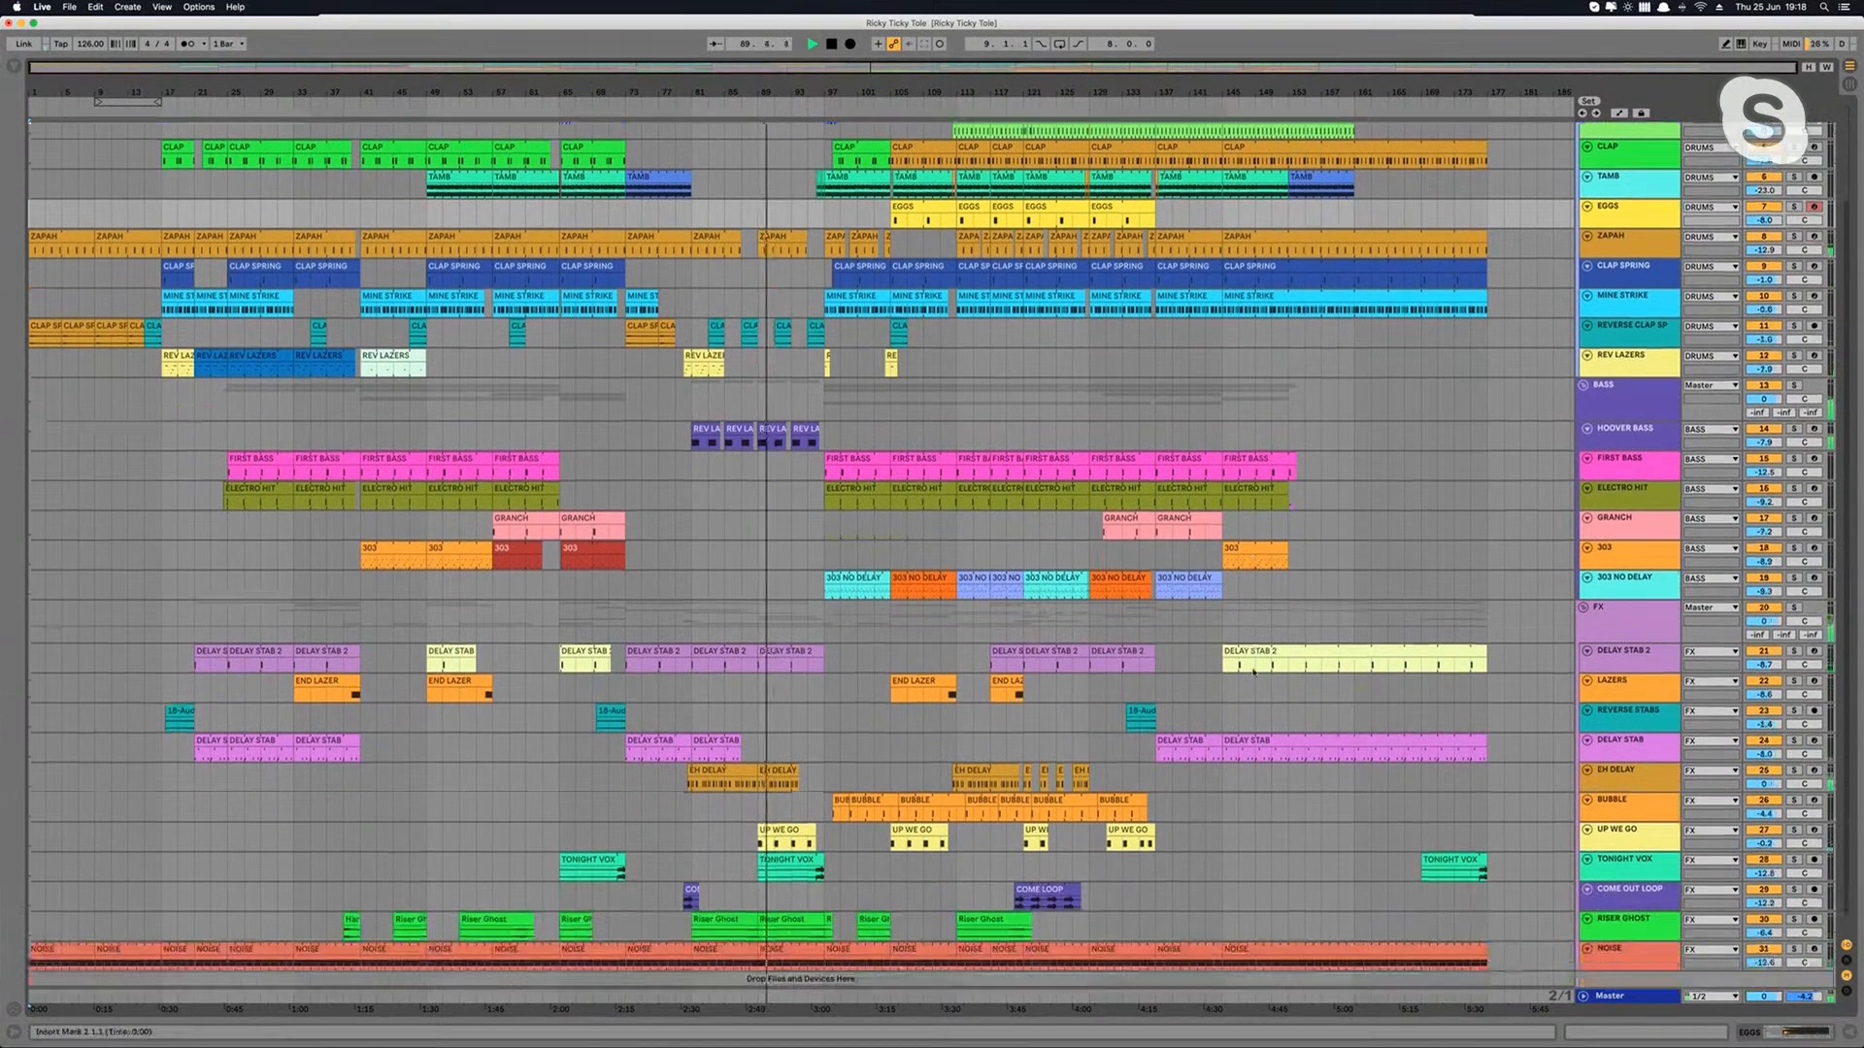
{"action": "scroll", "coordinate": [1252, 669], "scroll_direction": "up", "scroll_amount": 1}
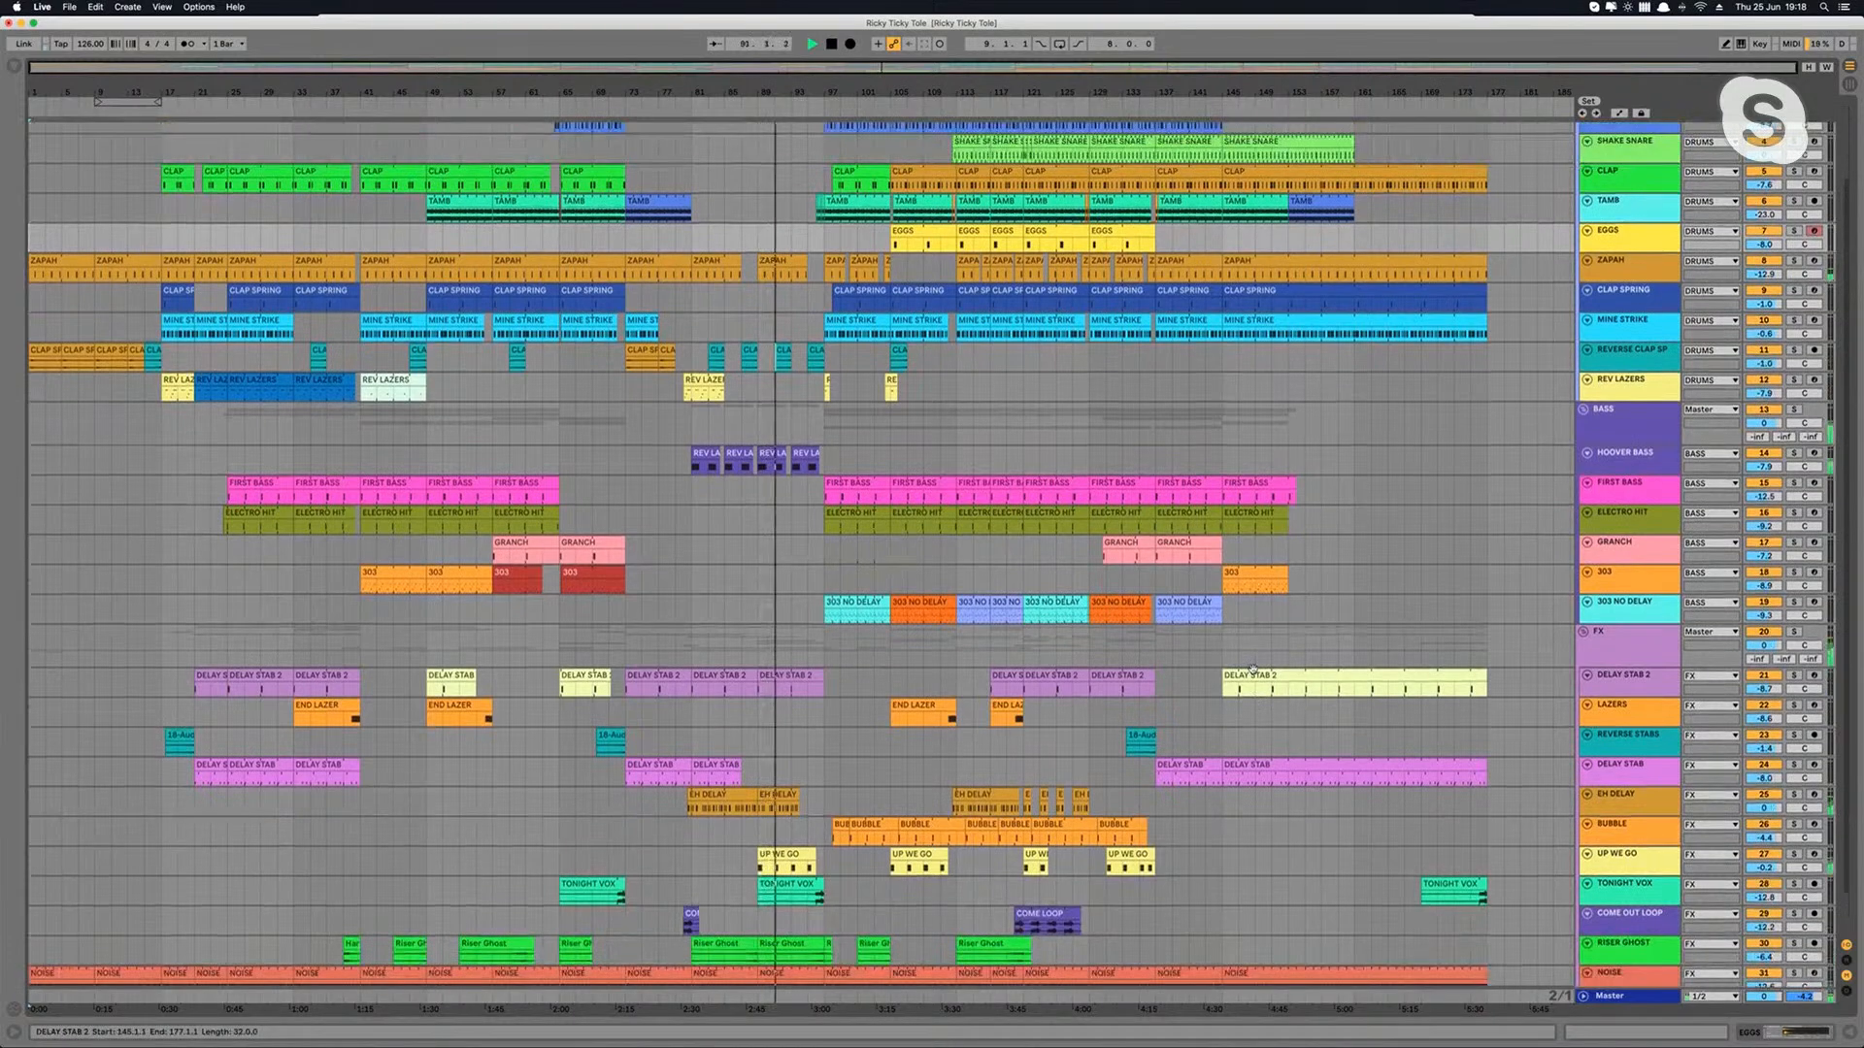
{"action": "scroll", "coordinate": [1252, 669], "scroll_direction": "up", "scroll_amount": 1}
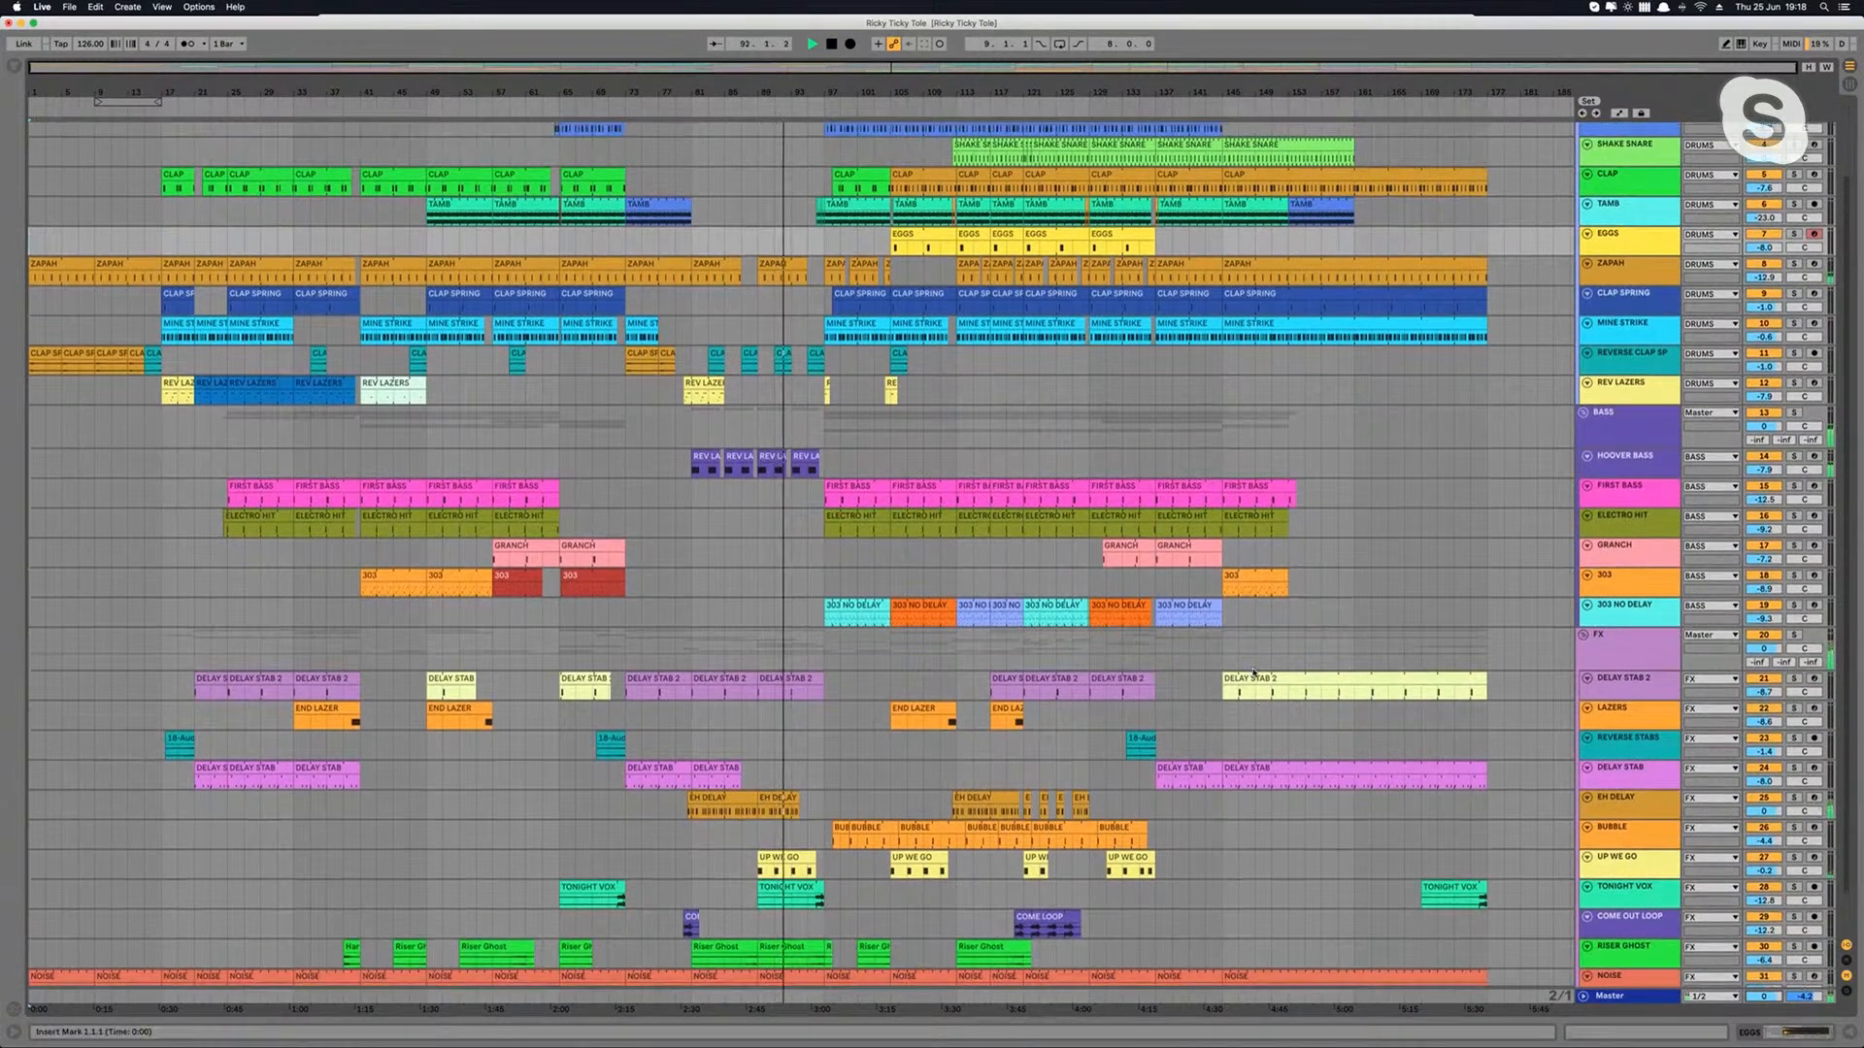
{"action": "scroll", "coordinate": [1253, 672], "scroll_direction": "up", "scroll_amount": 2}
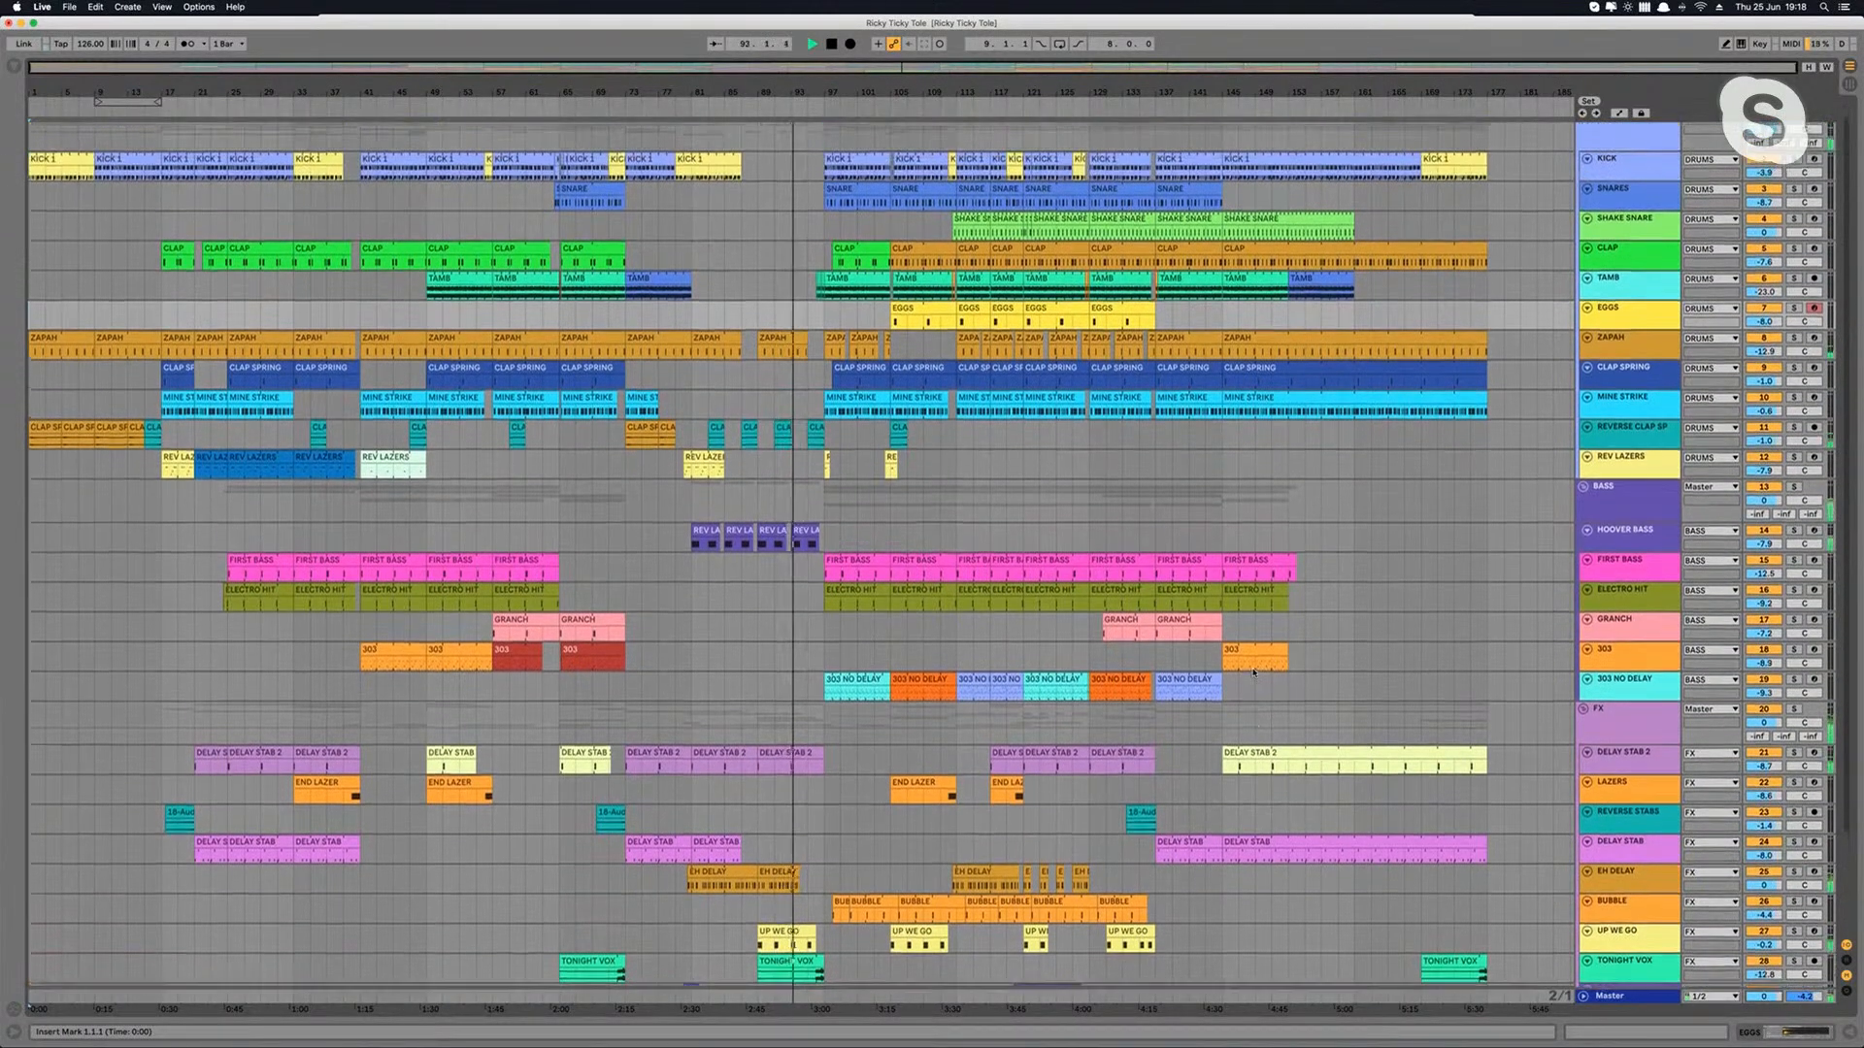
{"action": "scroll", "coordinate": [1253, 670], "scroll_direction": "down", "scroll_amount": 1}
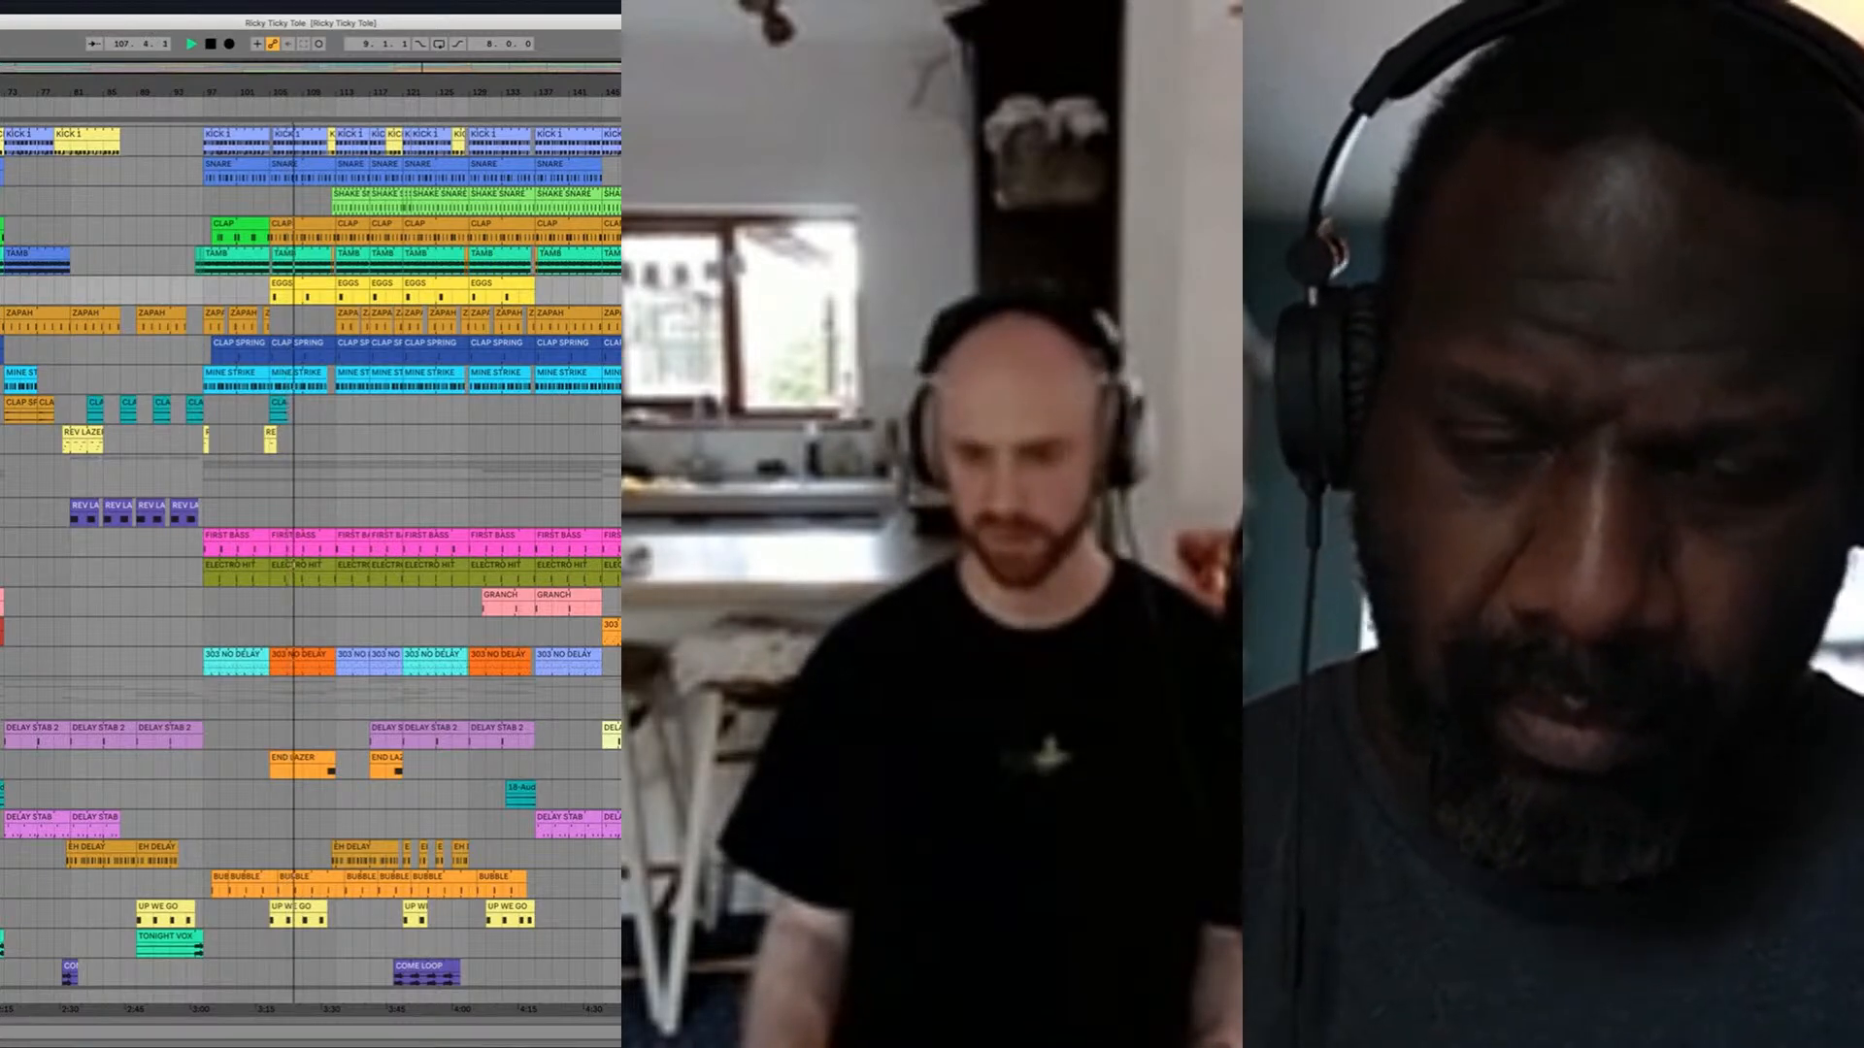
Step: Copy the session link from the Audiomovers LISTENTO plug-in on the Master track, then close the plug-in window and device view
{"action": "double_click", "coordinate": [311, 996]}
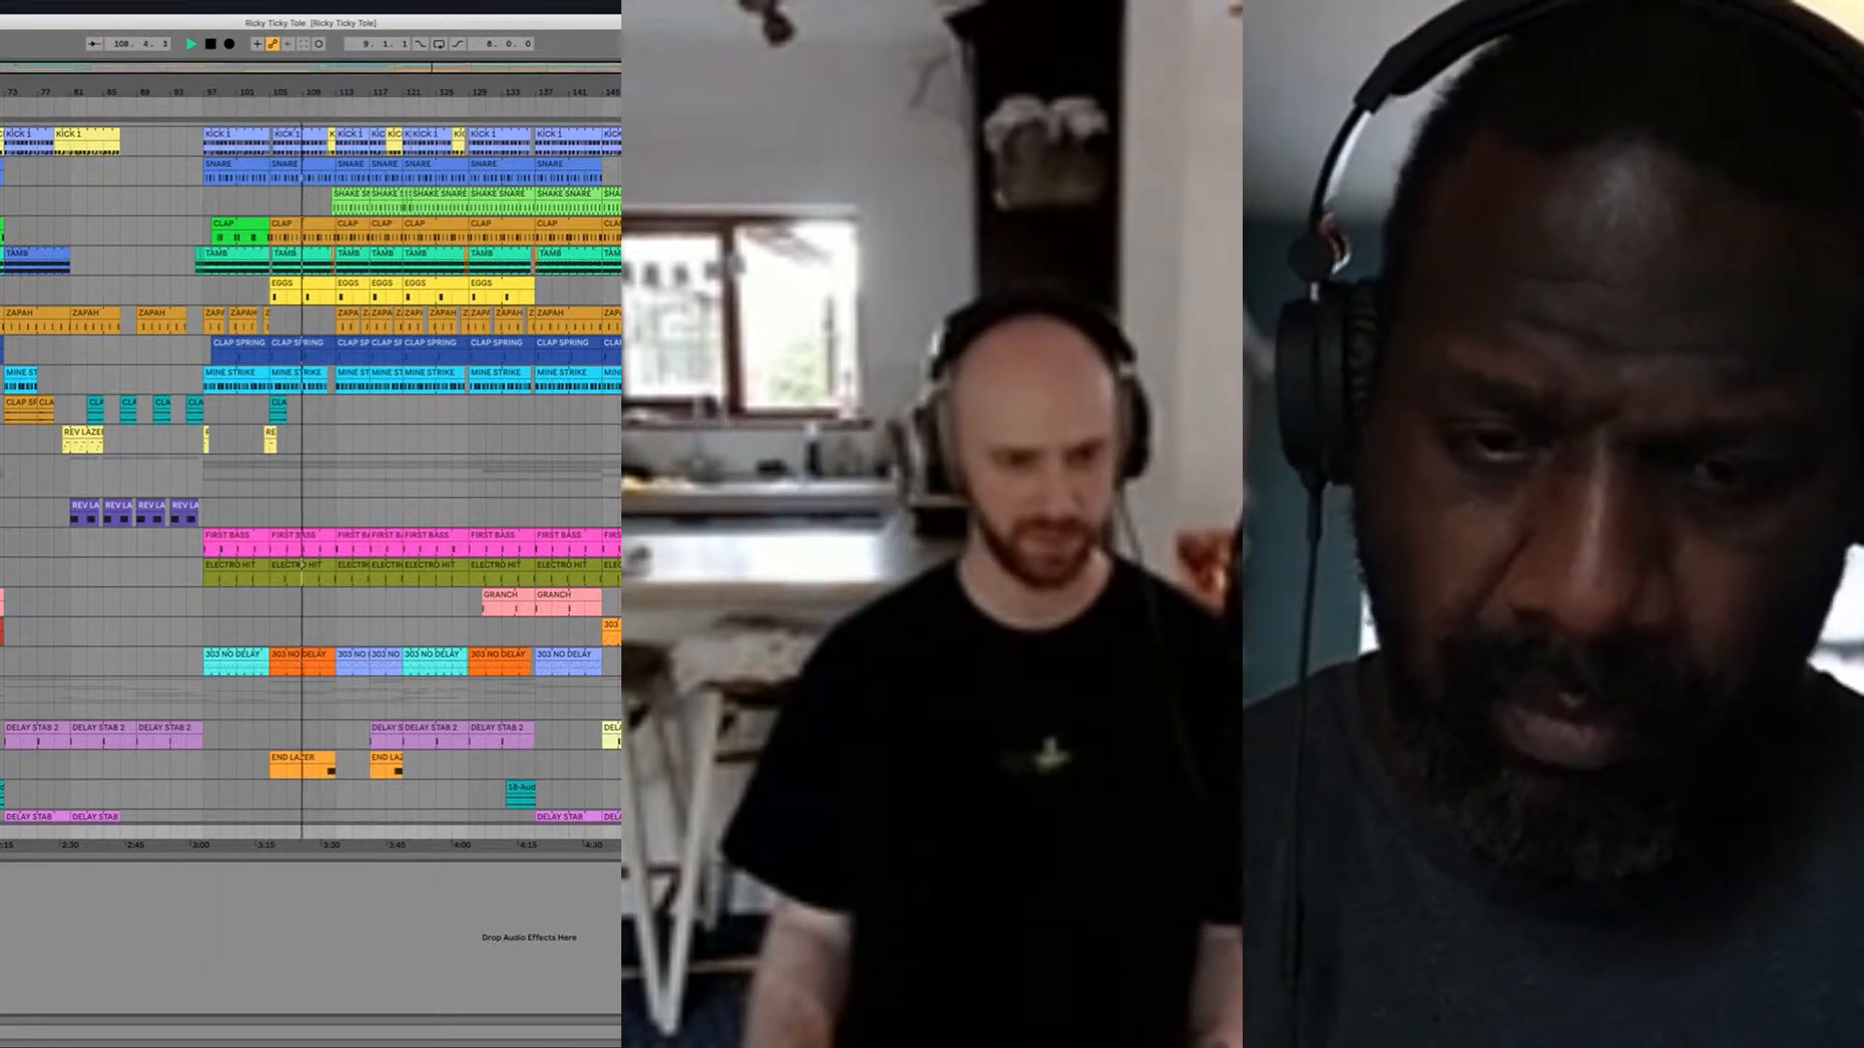
{"action": "key", "text": "super+alt+p"}
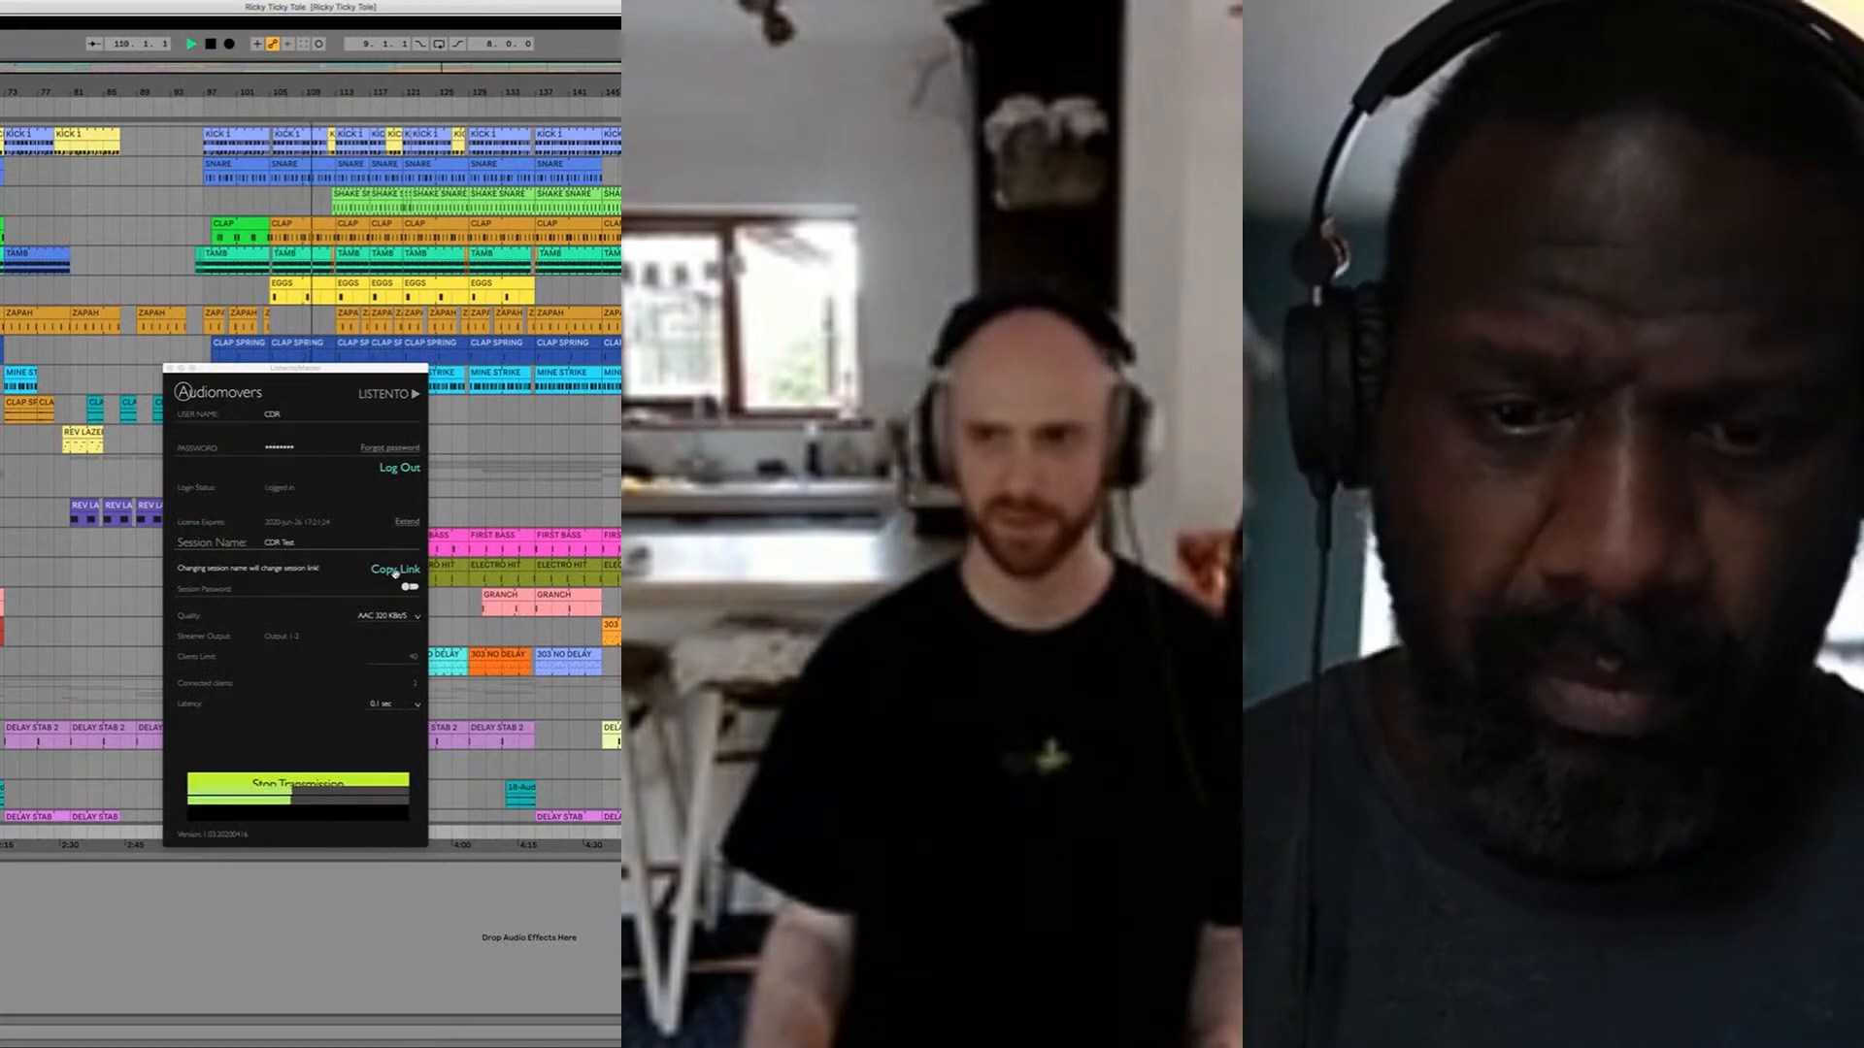
{"action": "left_click", "coordinate": [396, 573]}
{"action": "left_click", "coordinate": [170, 369]}
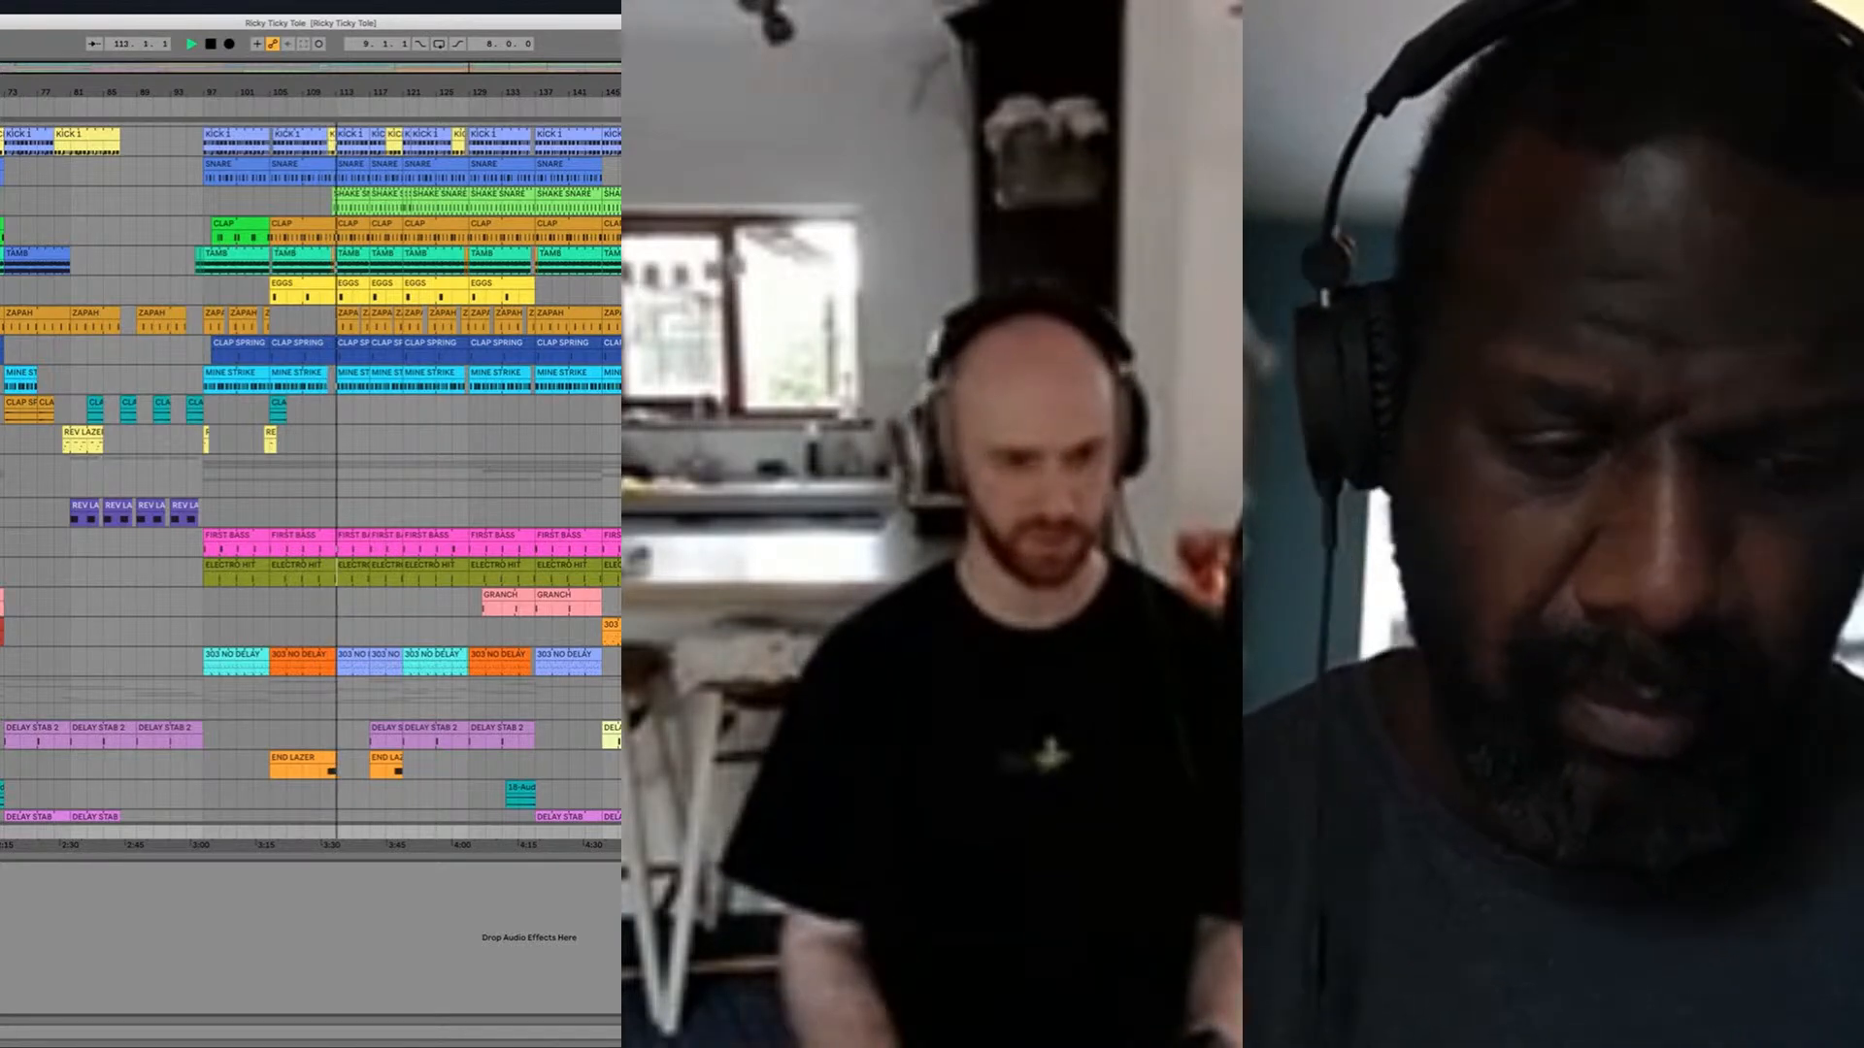
{"action": "key", "text": "super+alt+l"}
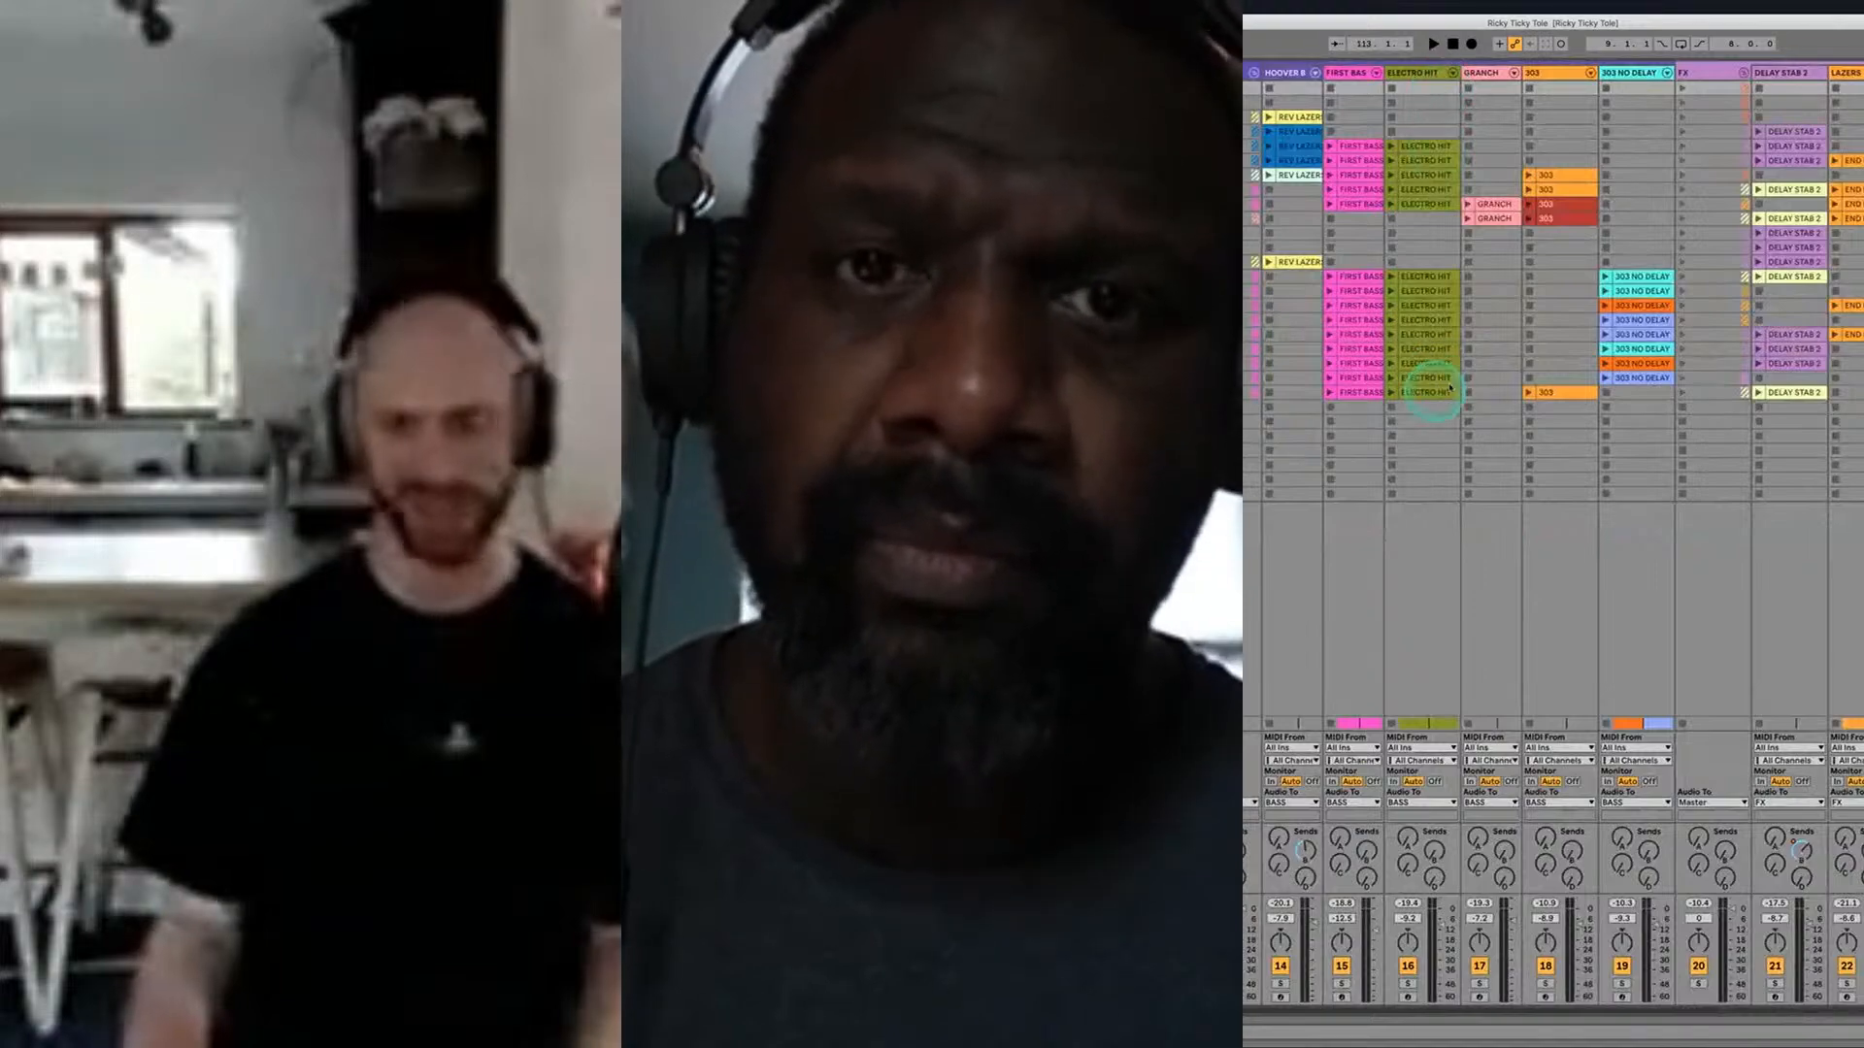
Step: Compare the song's clips across the tracks in the Session and Arrangement views
{"action": "scroll", "coordinate": [1515, 388], "scroll_direction": "right", "scroll_amount": 2}
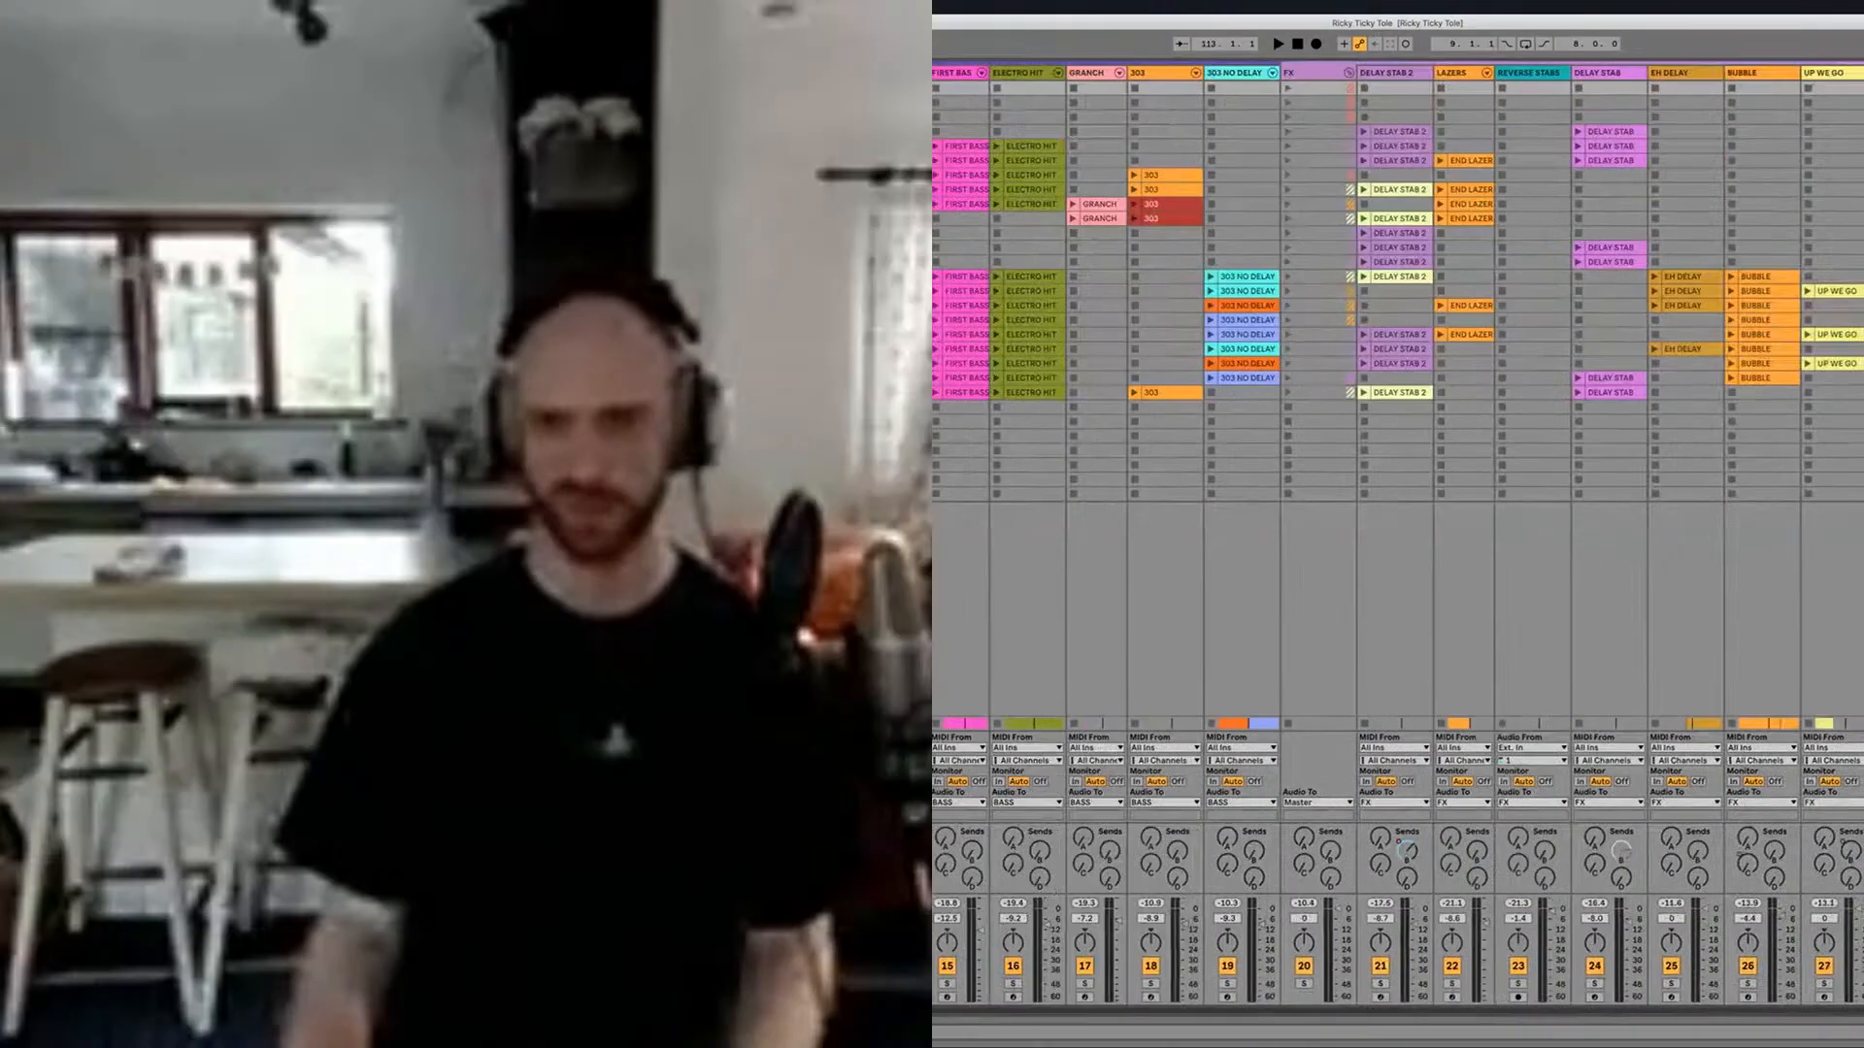
{"action": "scroll", "coordinate": [1553, 388], "scroll_direction": "left", "scroll_amount": 2}
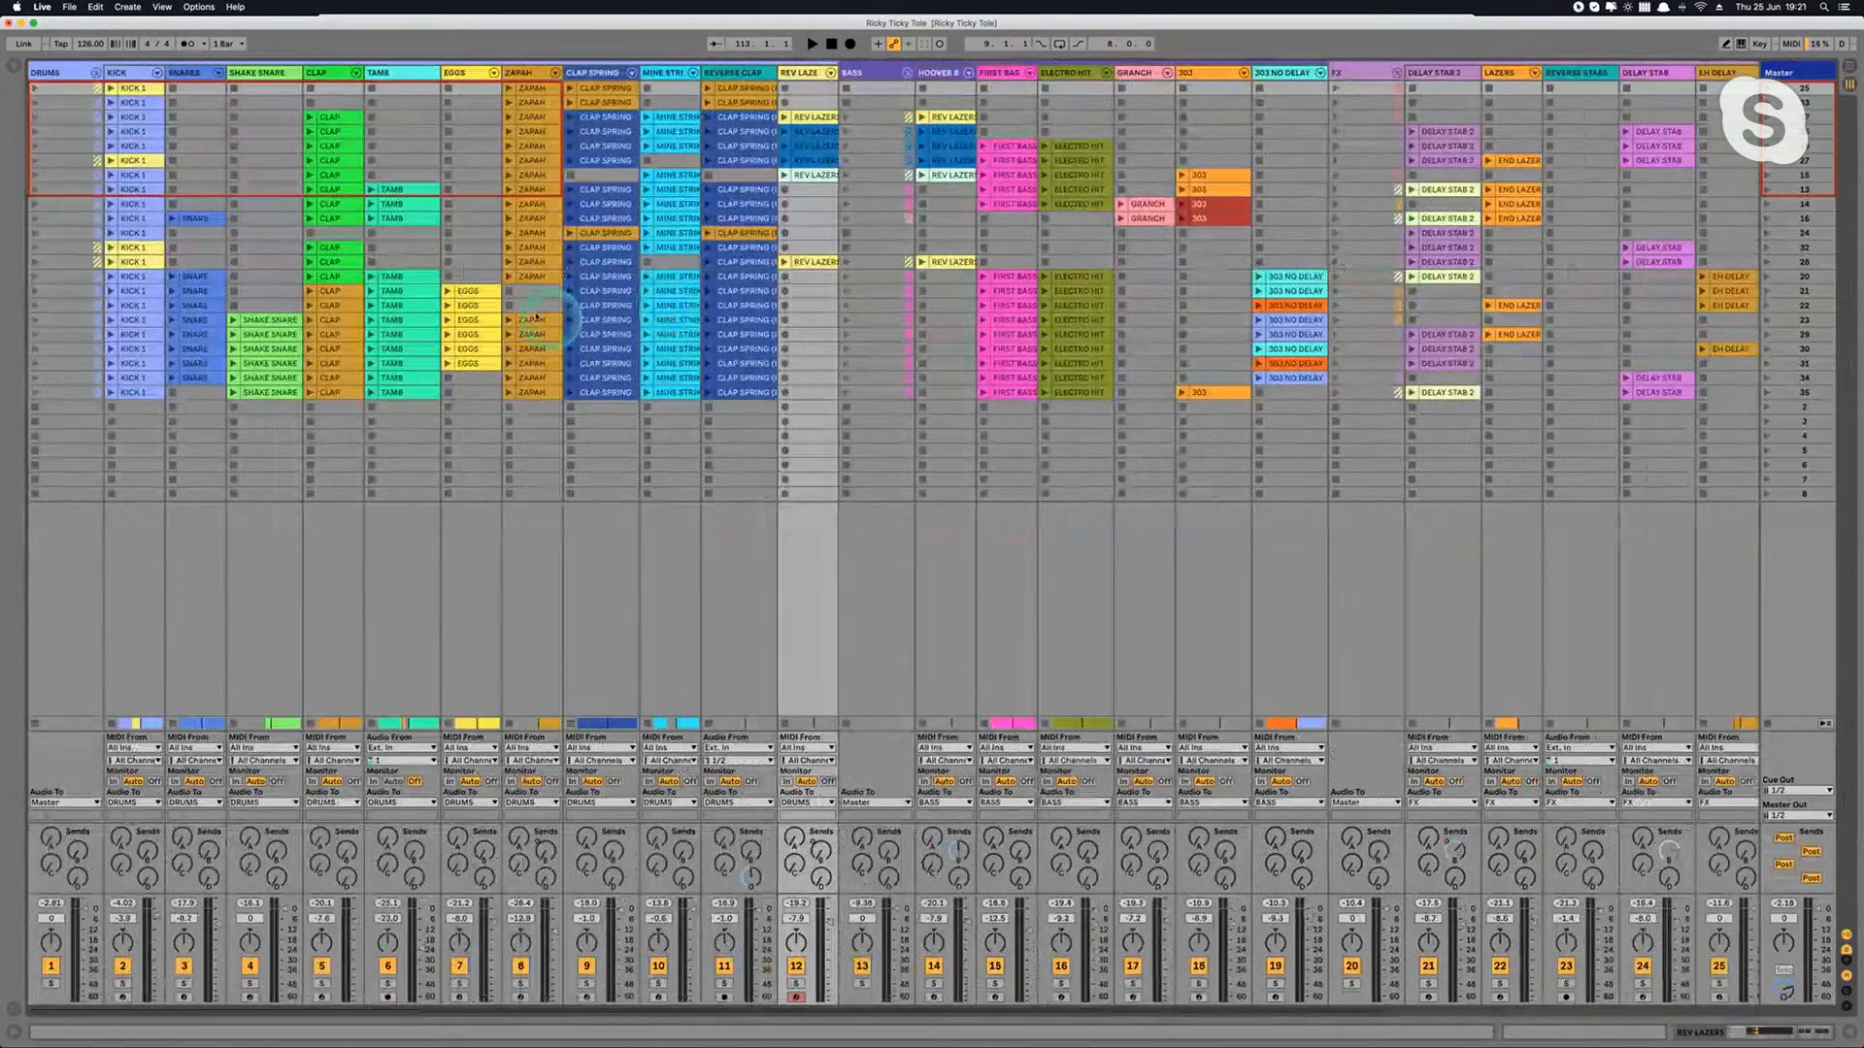
{"action": "key", "text": "Tab"}
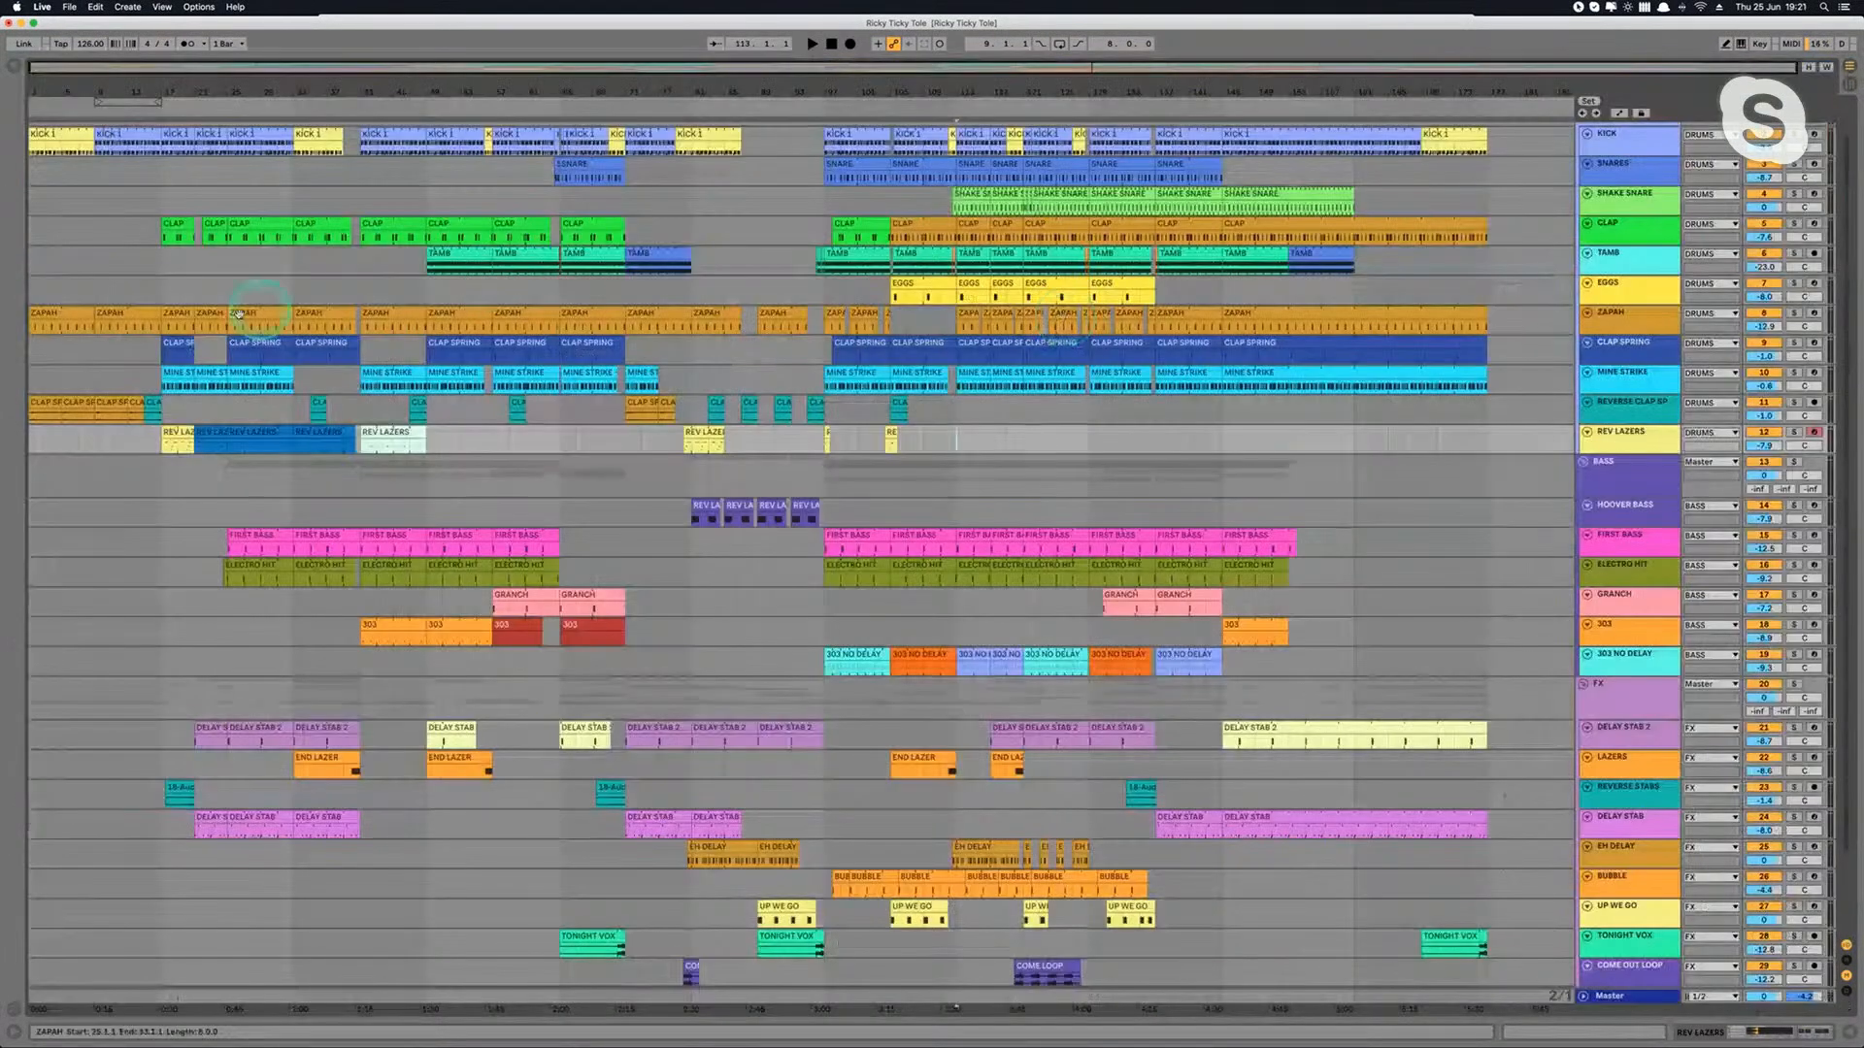
{"action": "left_click", "coordinate": [1004, 384]}
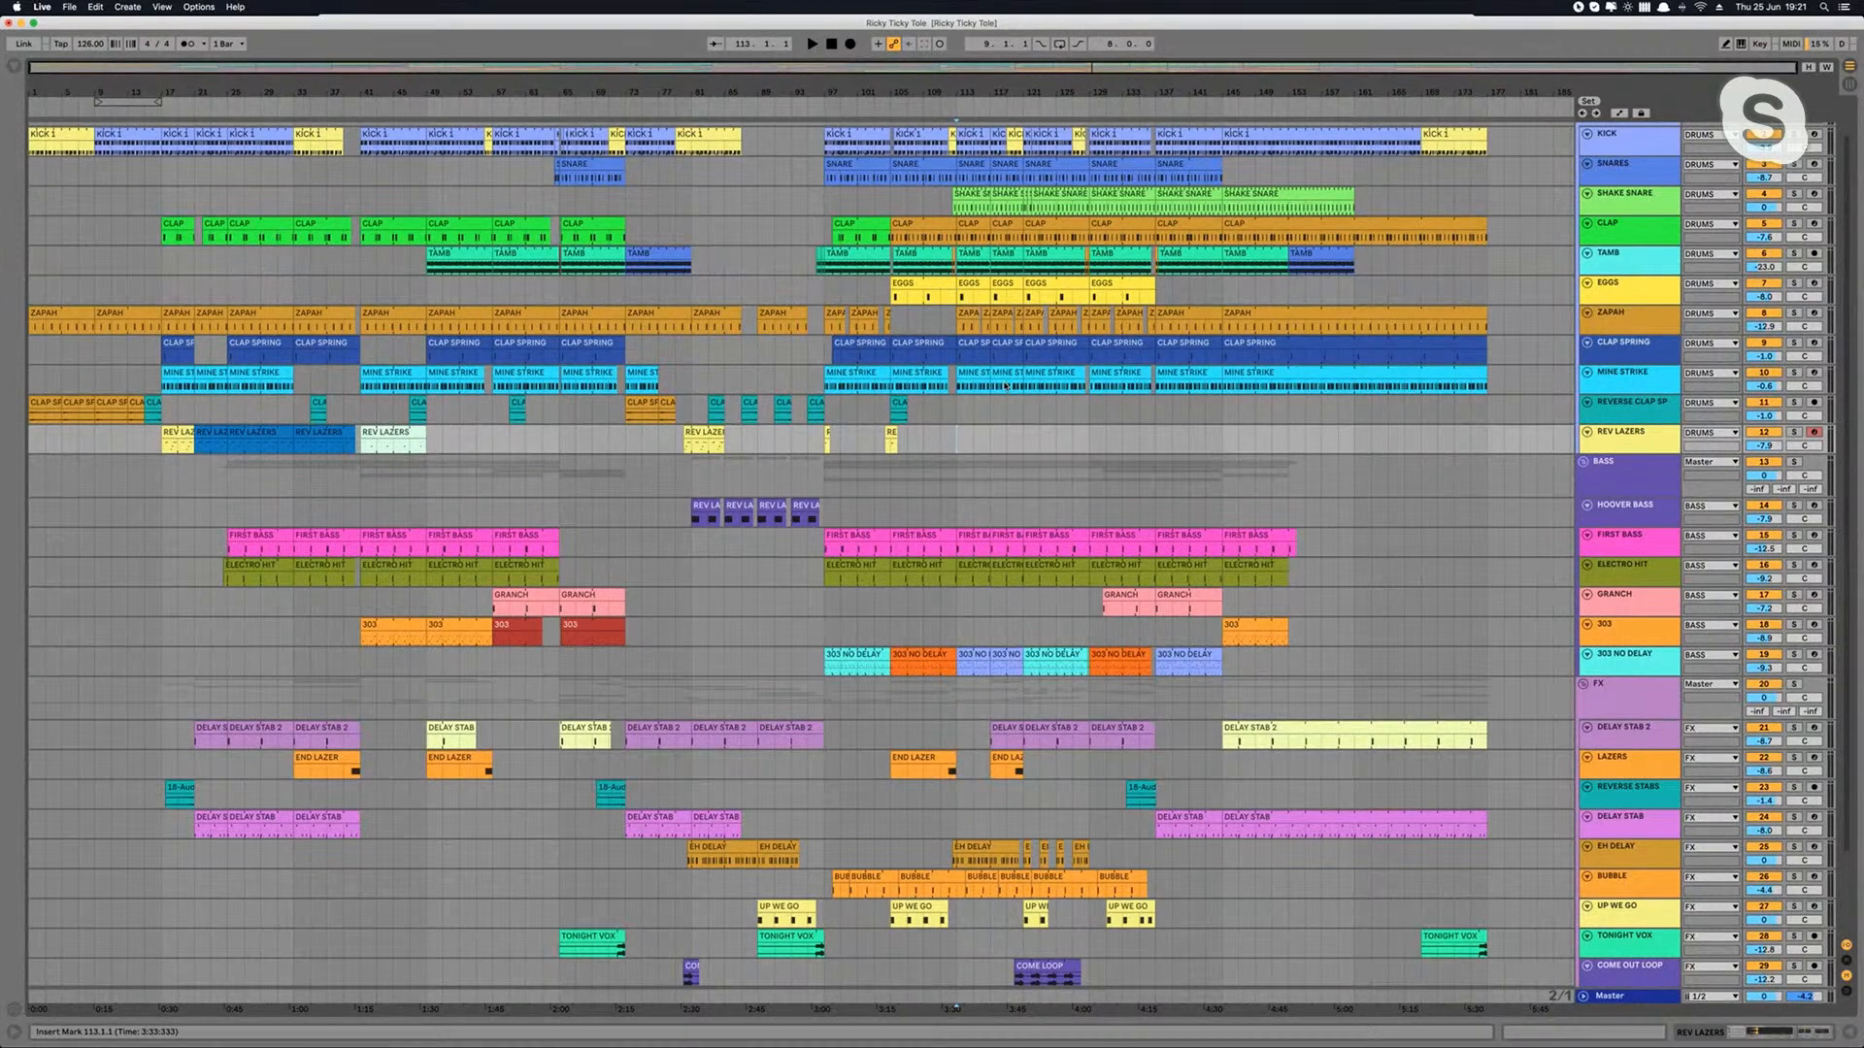
{"action": "key", "text": "Tab"}
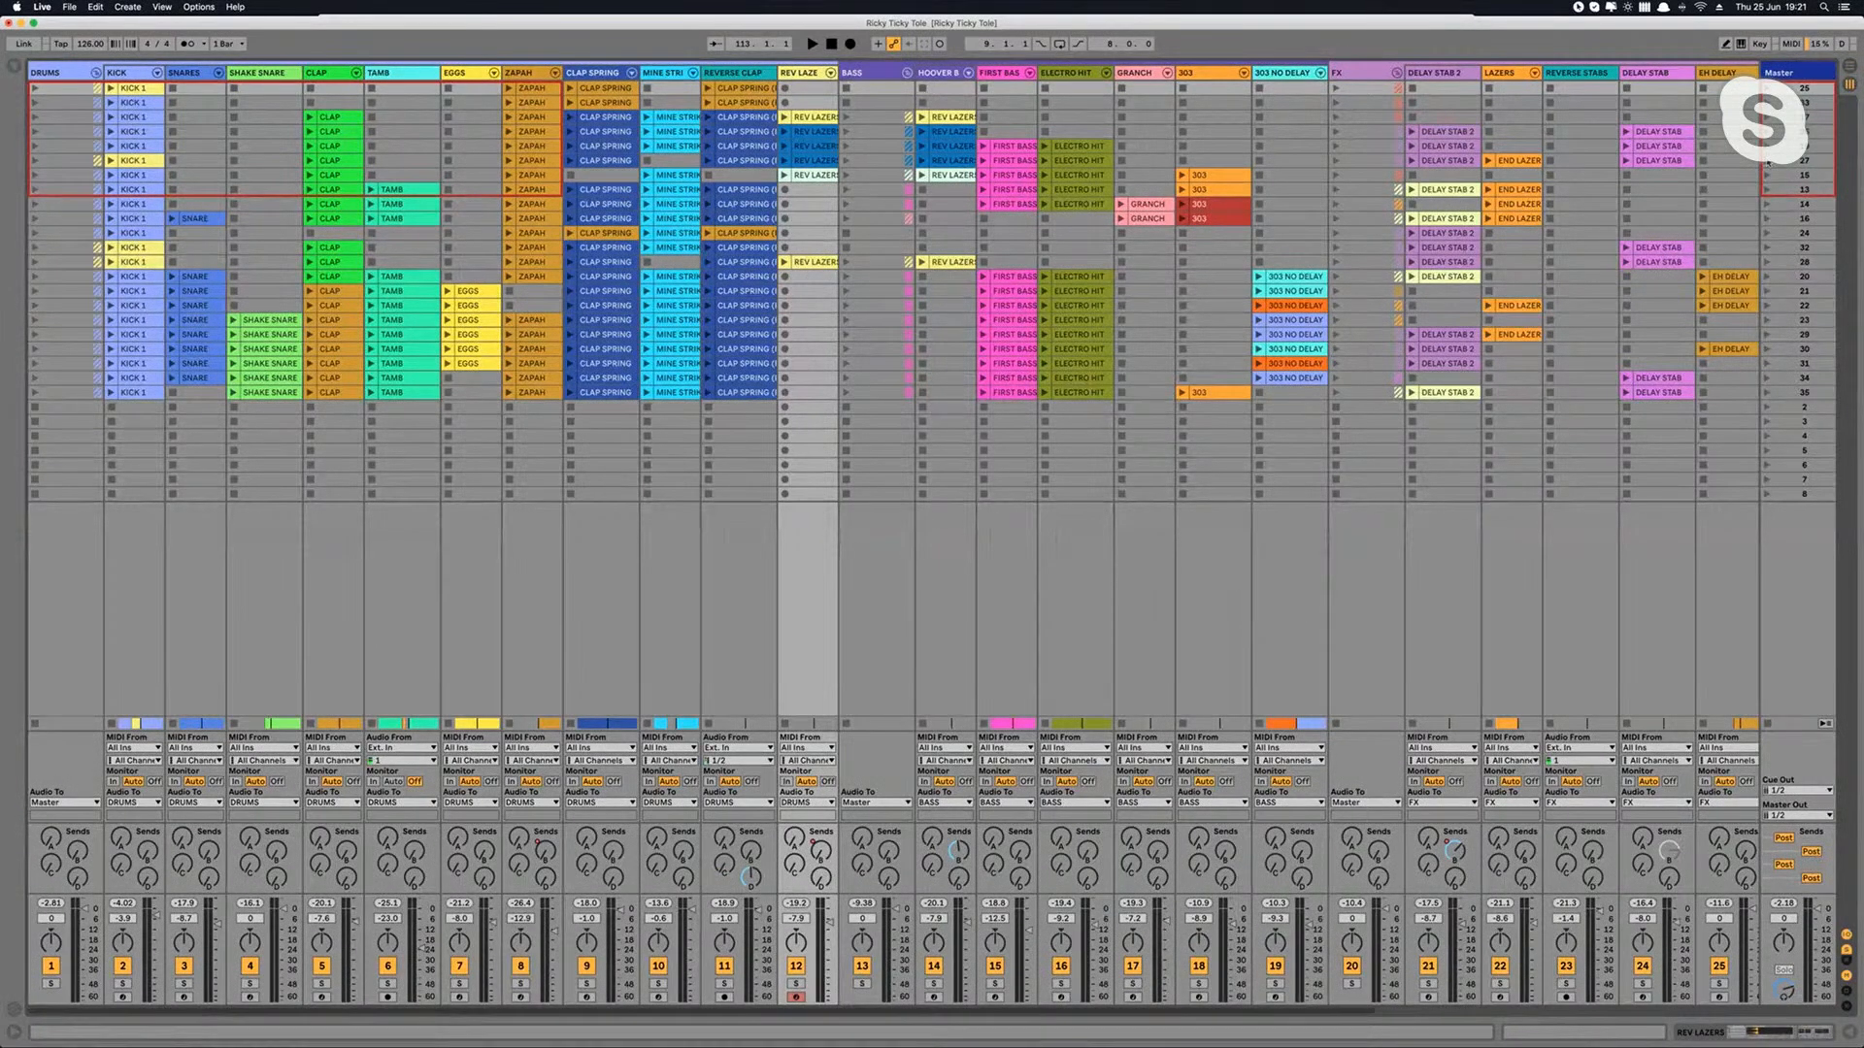
{"action": "key", "text": "Tab"}
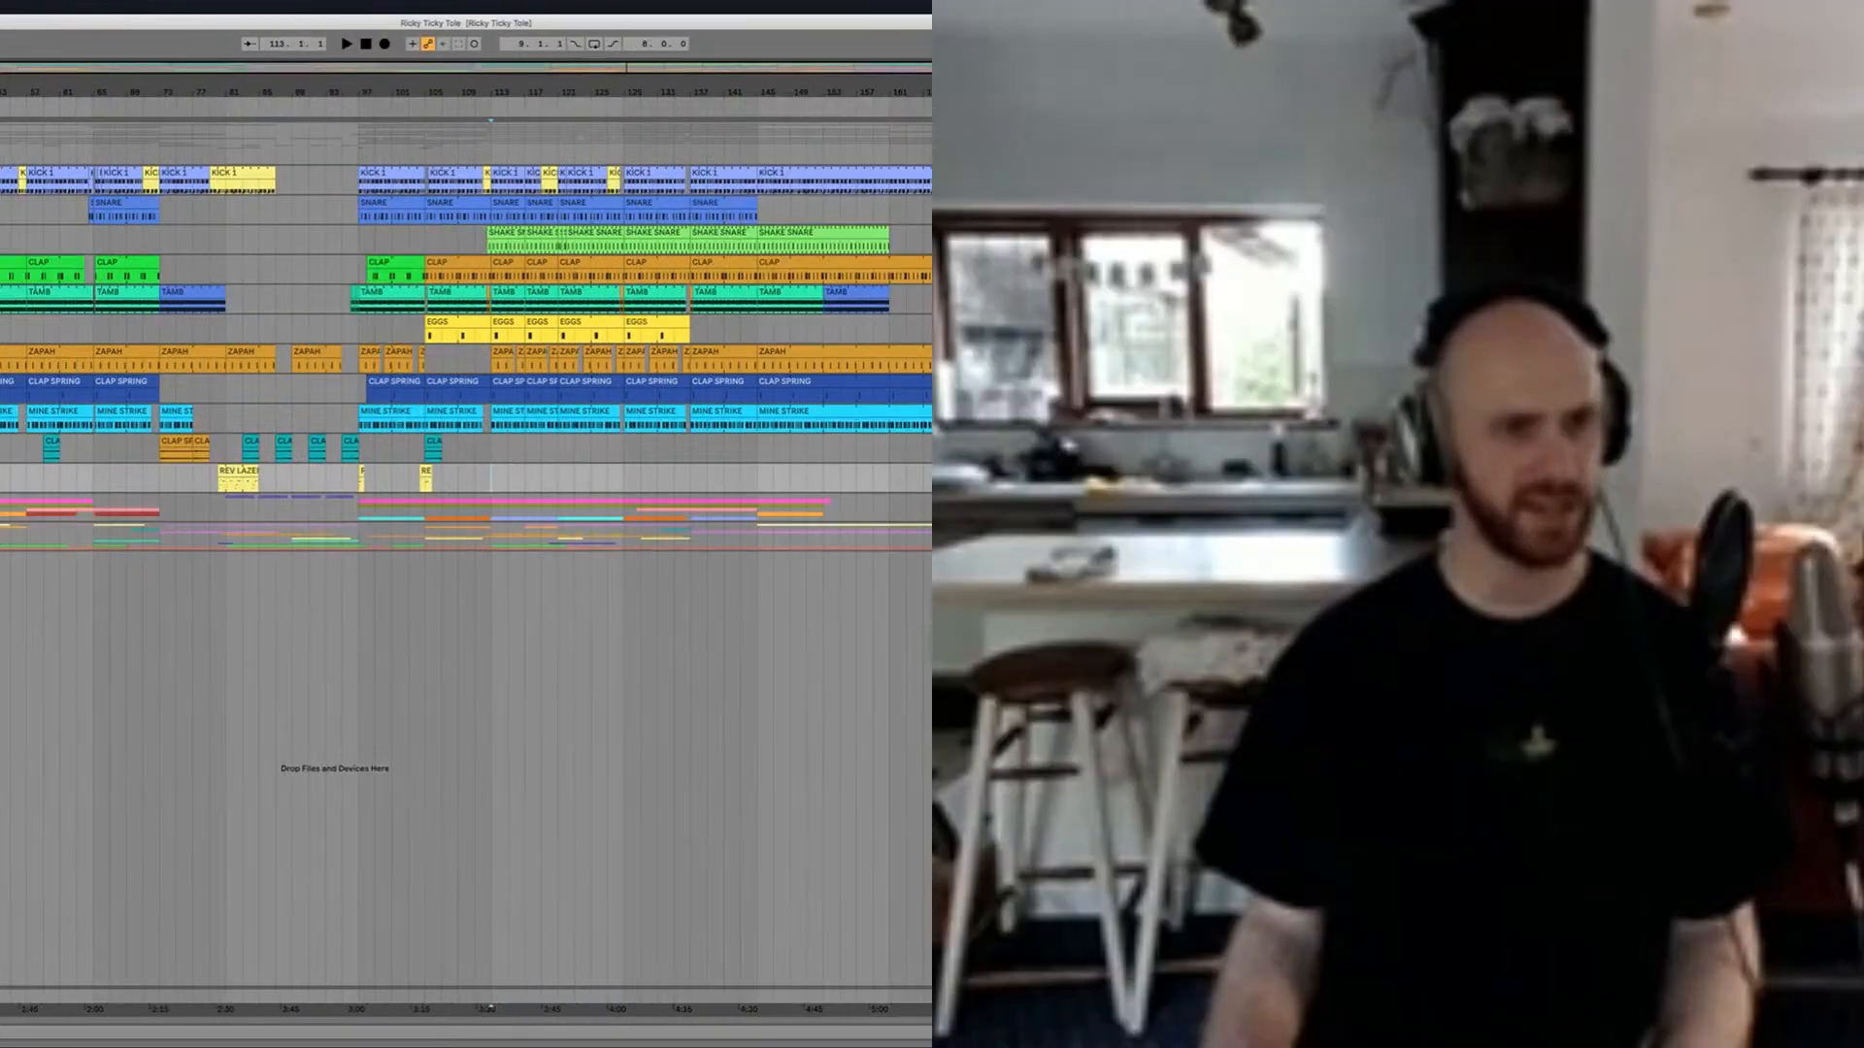
Step: Show the KICK track's device chain below the arrangement
{"action": "scroll", "coordinate": [466, 330], "scroll_direction": "up", "scroll_amount": 2}
{"action": "double_click", "coordinate": [922, 175]}
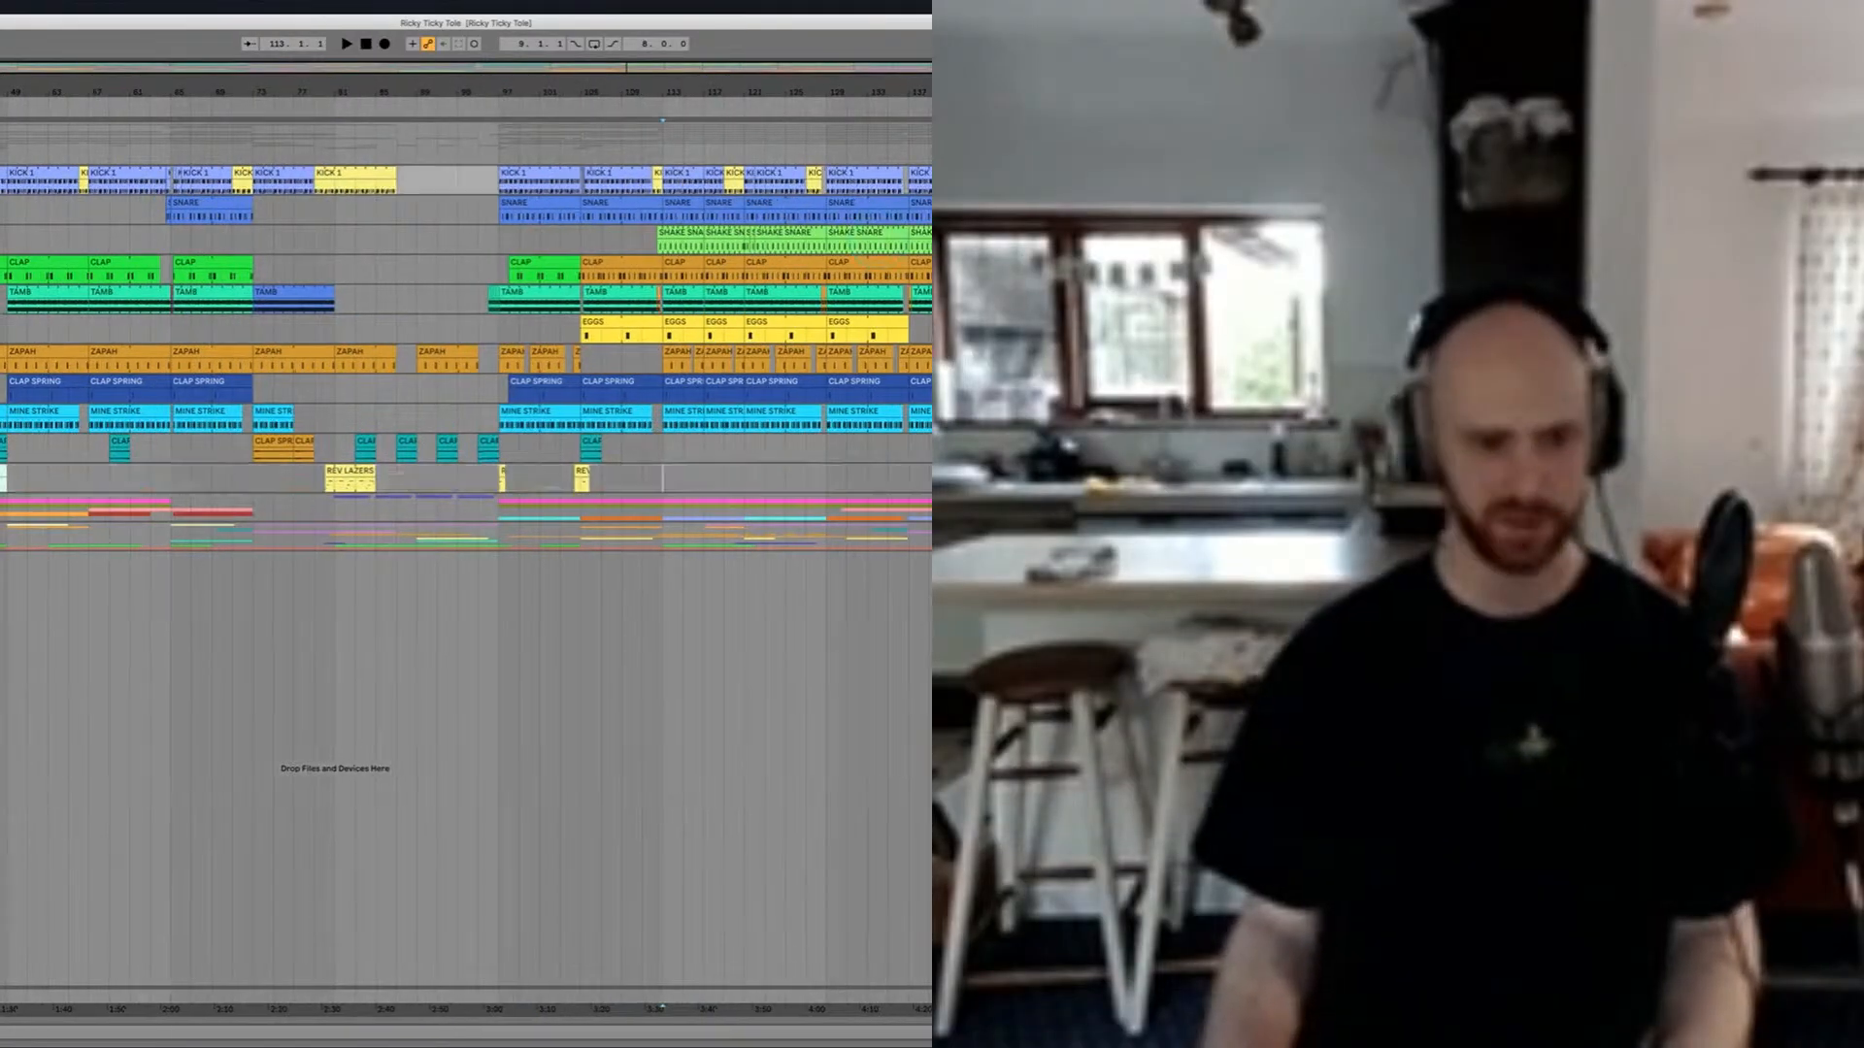
{"action": "scroll", "coordinate": [466, 330], "scroll_direction": "left", "scroll_amount": 1}
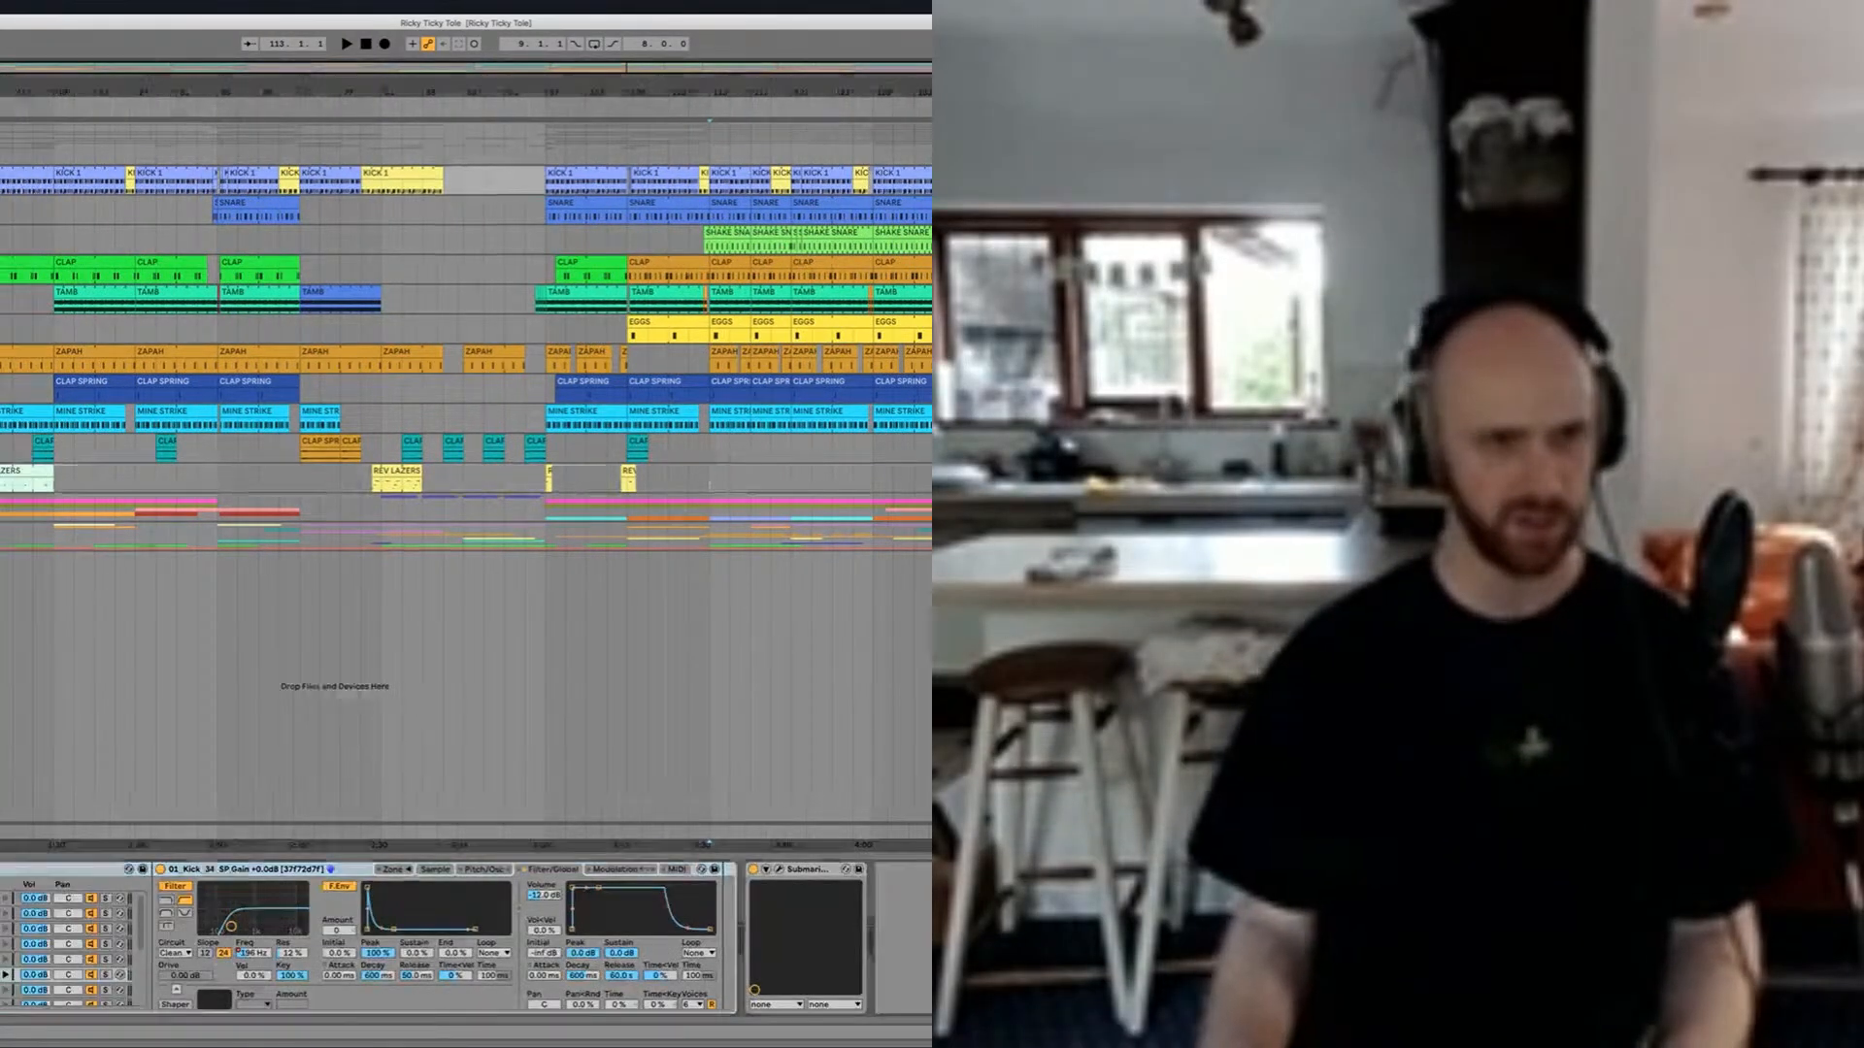
Step: Loop the four bars from bar 113 along the SHAKE SNARE clip and play them
{"action": "scroll", "coordinate": [563, 228], "scroll_direction": "right", "scroll_amount": 4}
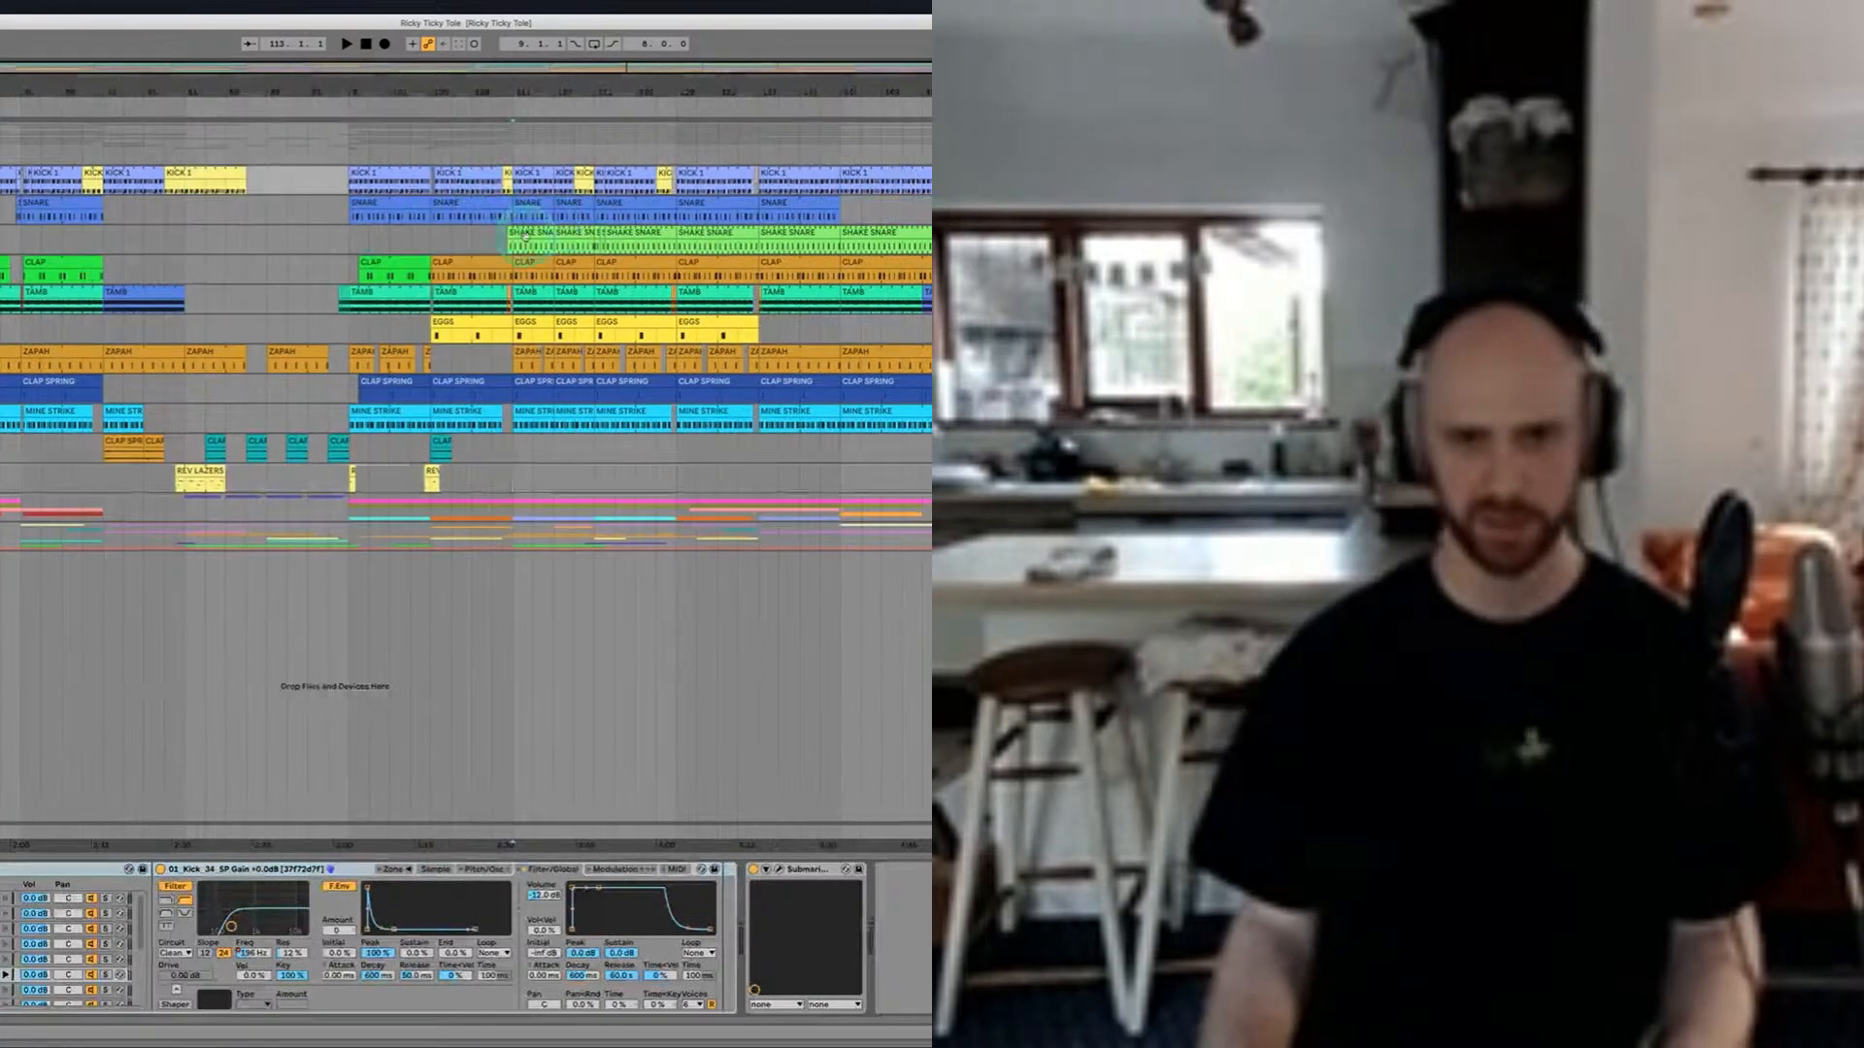
{"action": "scroll", "coordinate": [524, 235], "scroll_direction": "up", "scroll_amount": 4}
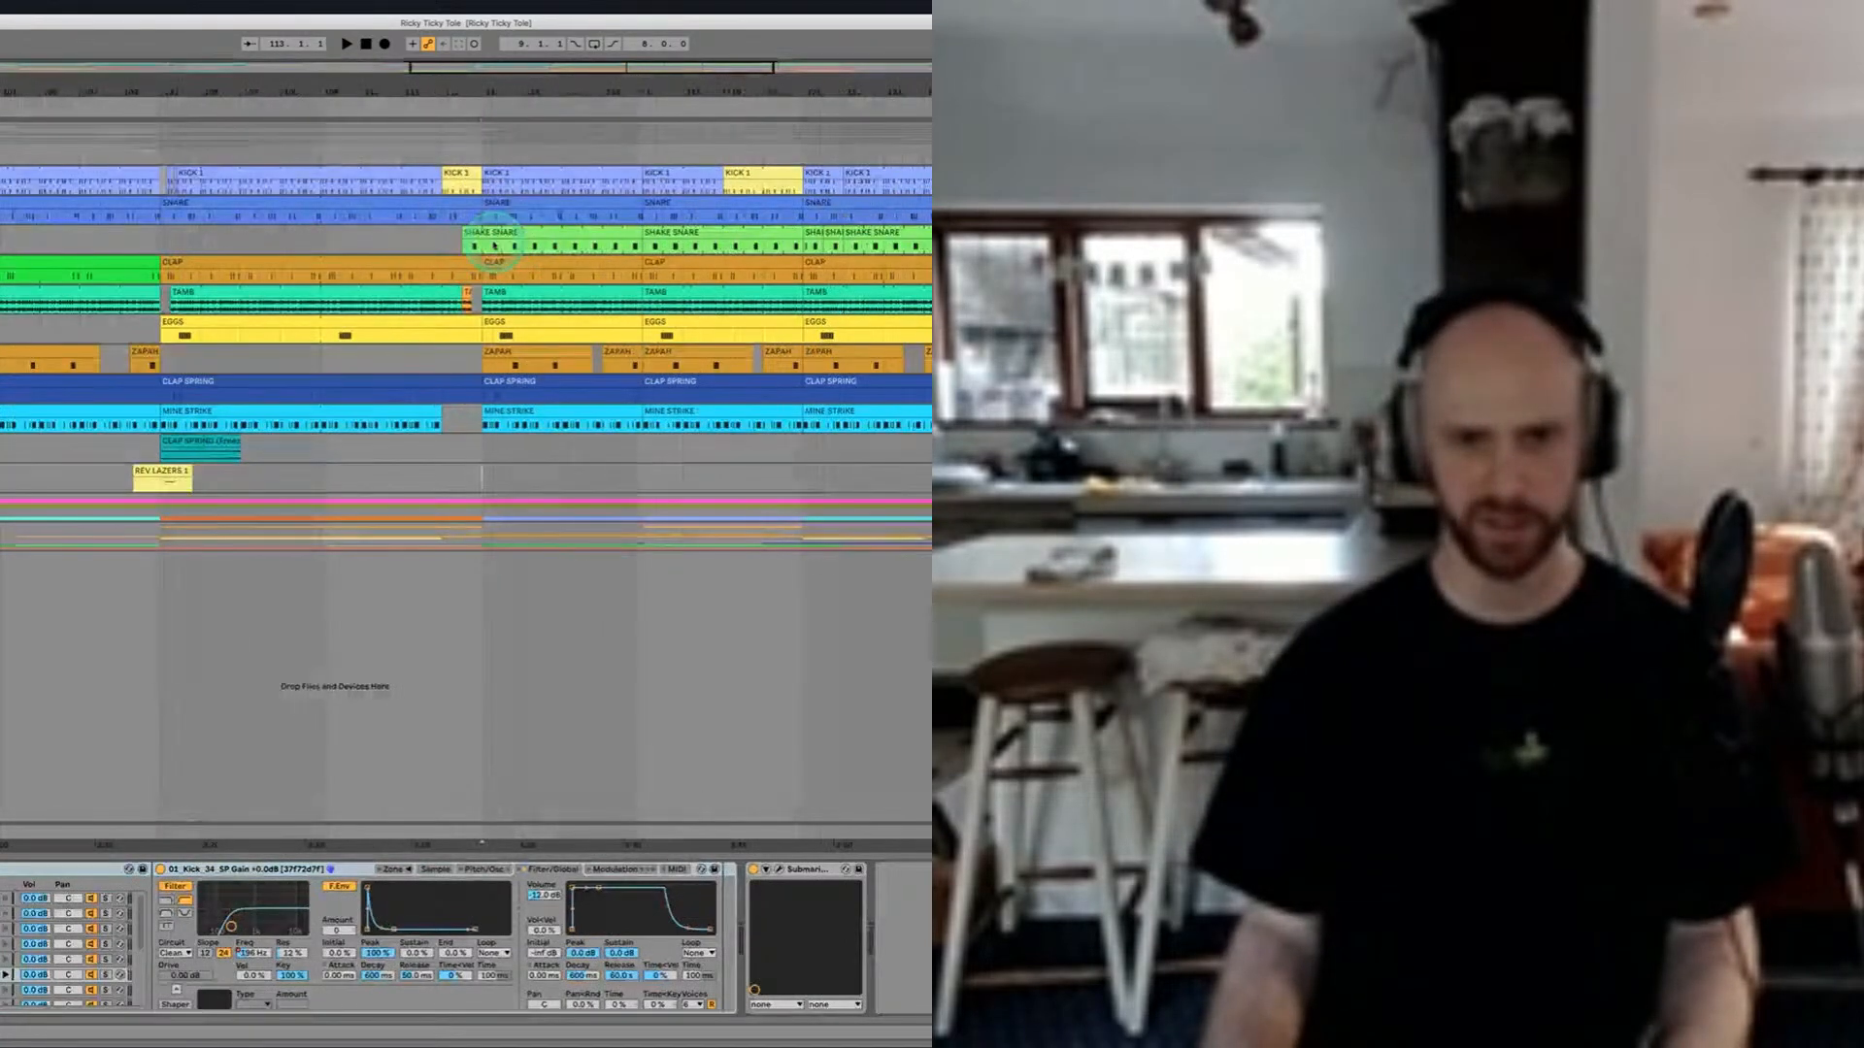
{"action": "key", "text": "super+l"}
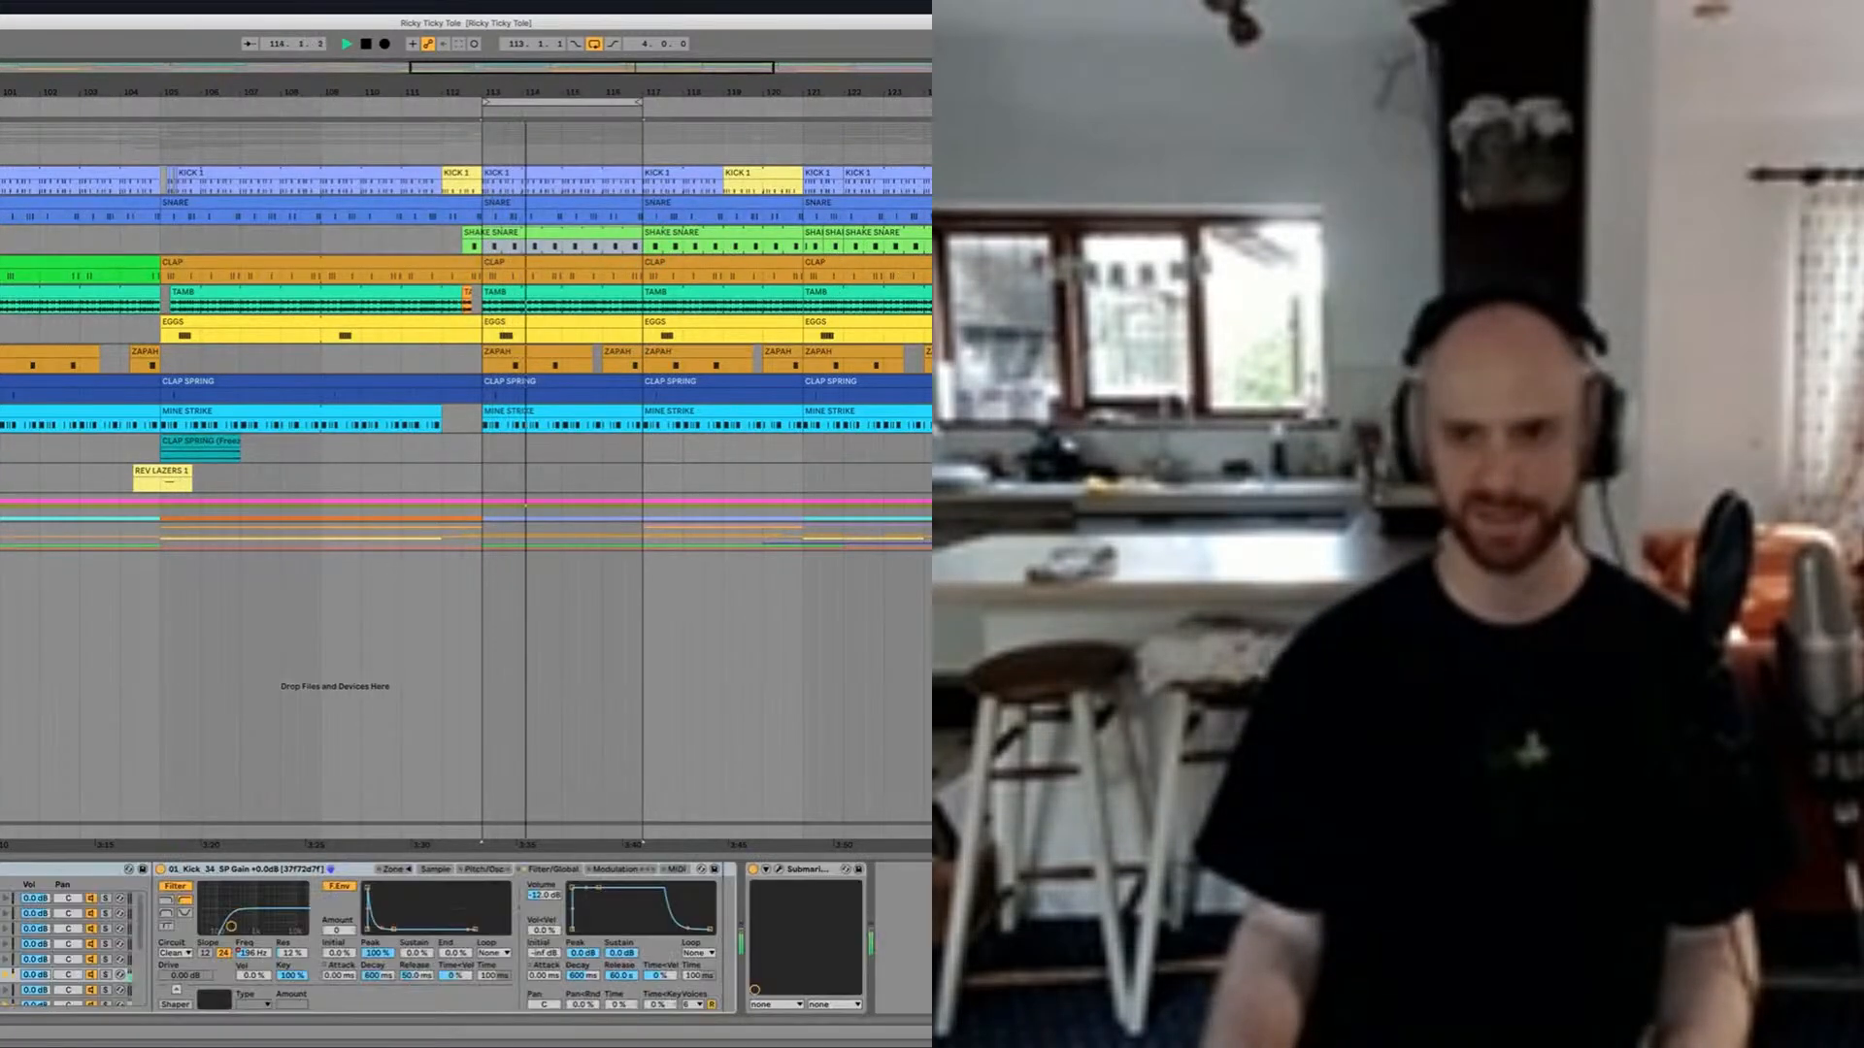
Step: Play the looped section several times to compare the kick with the Submarine plug-in on and off
{"action": "key", "text": "space"}
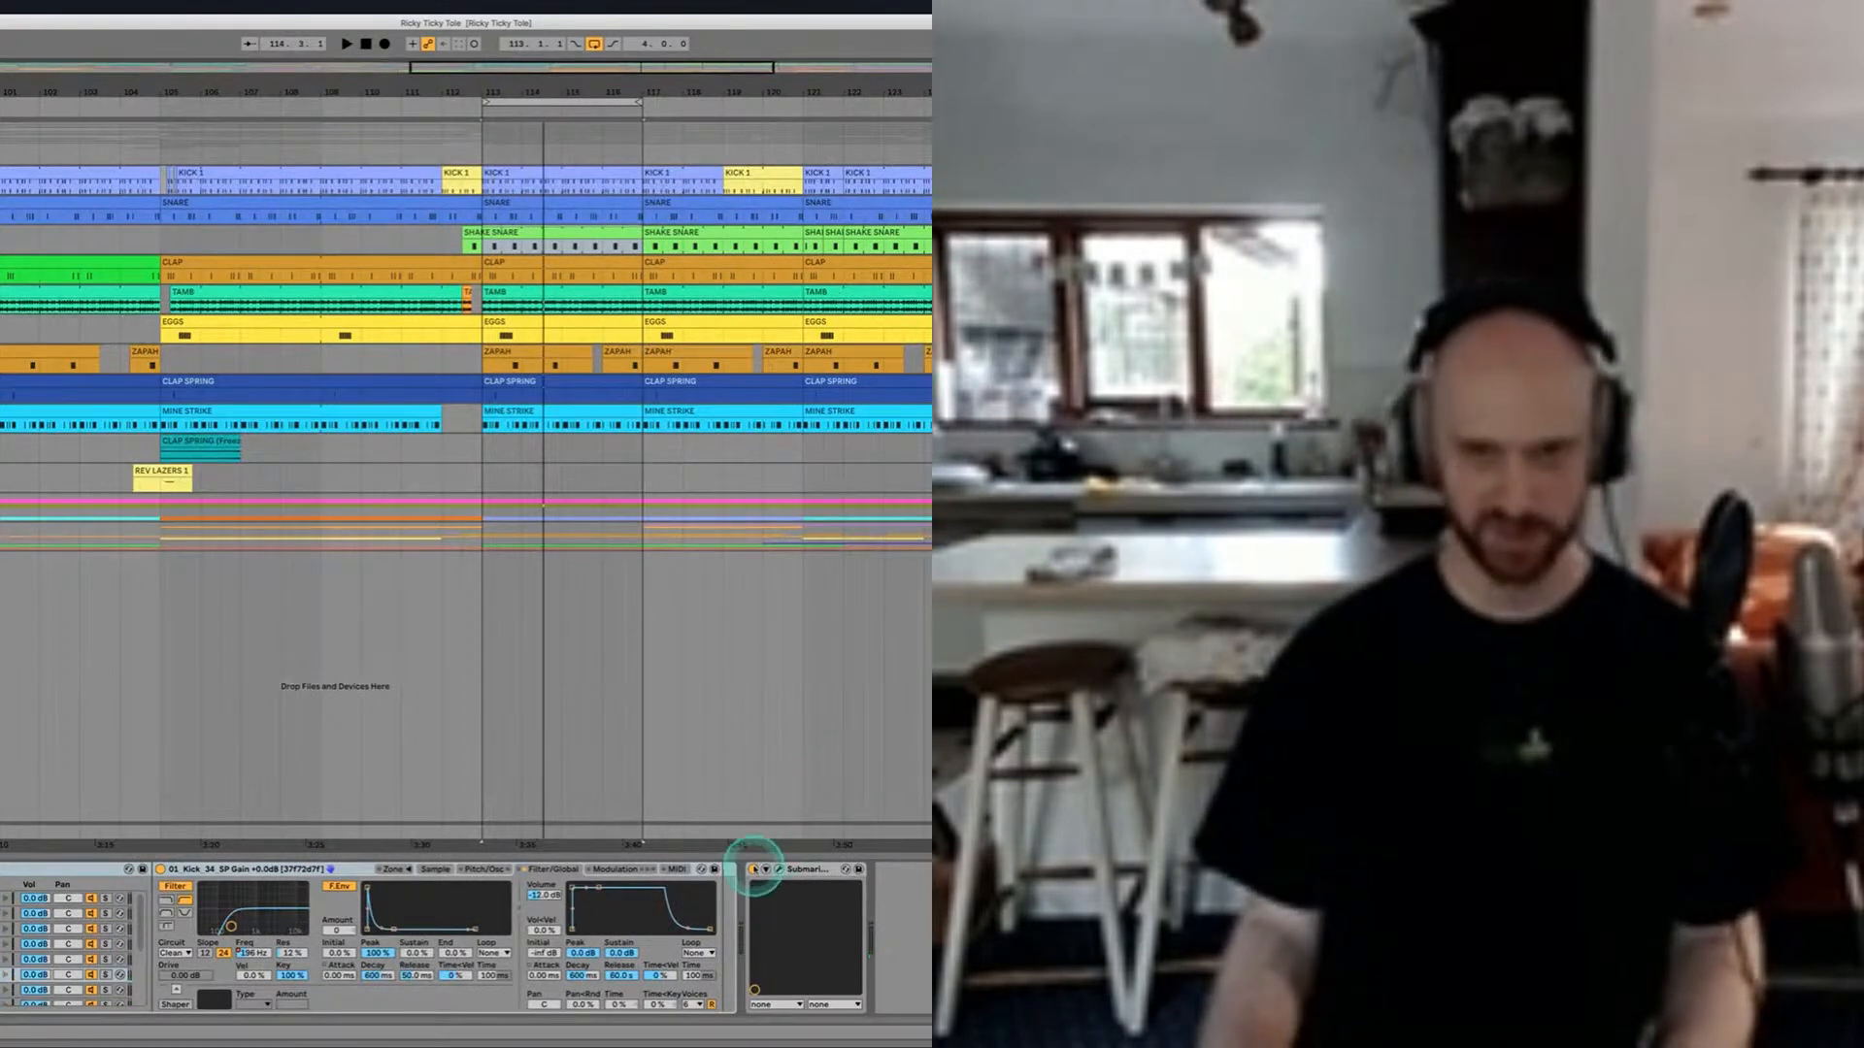
{"action": "key", "text": "space"}
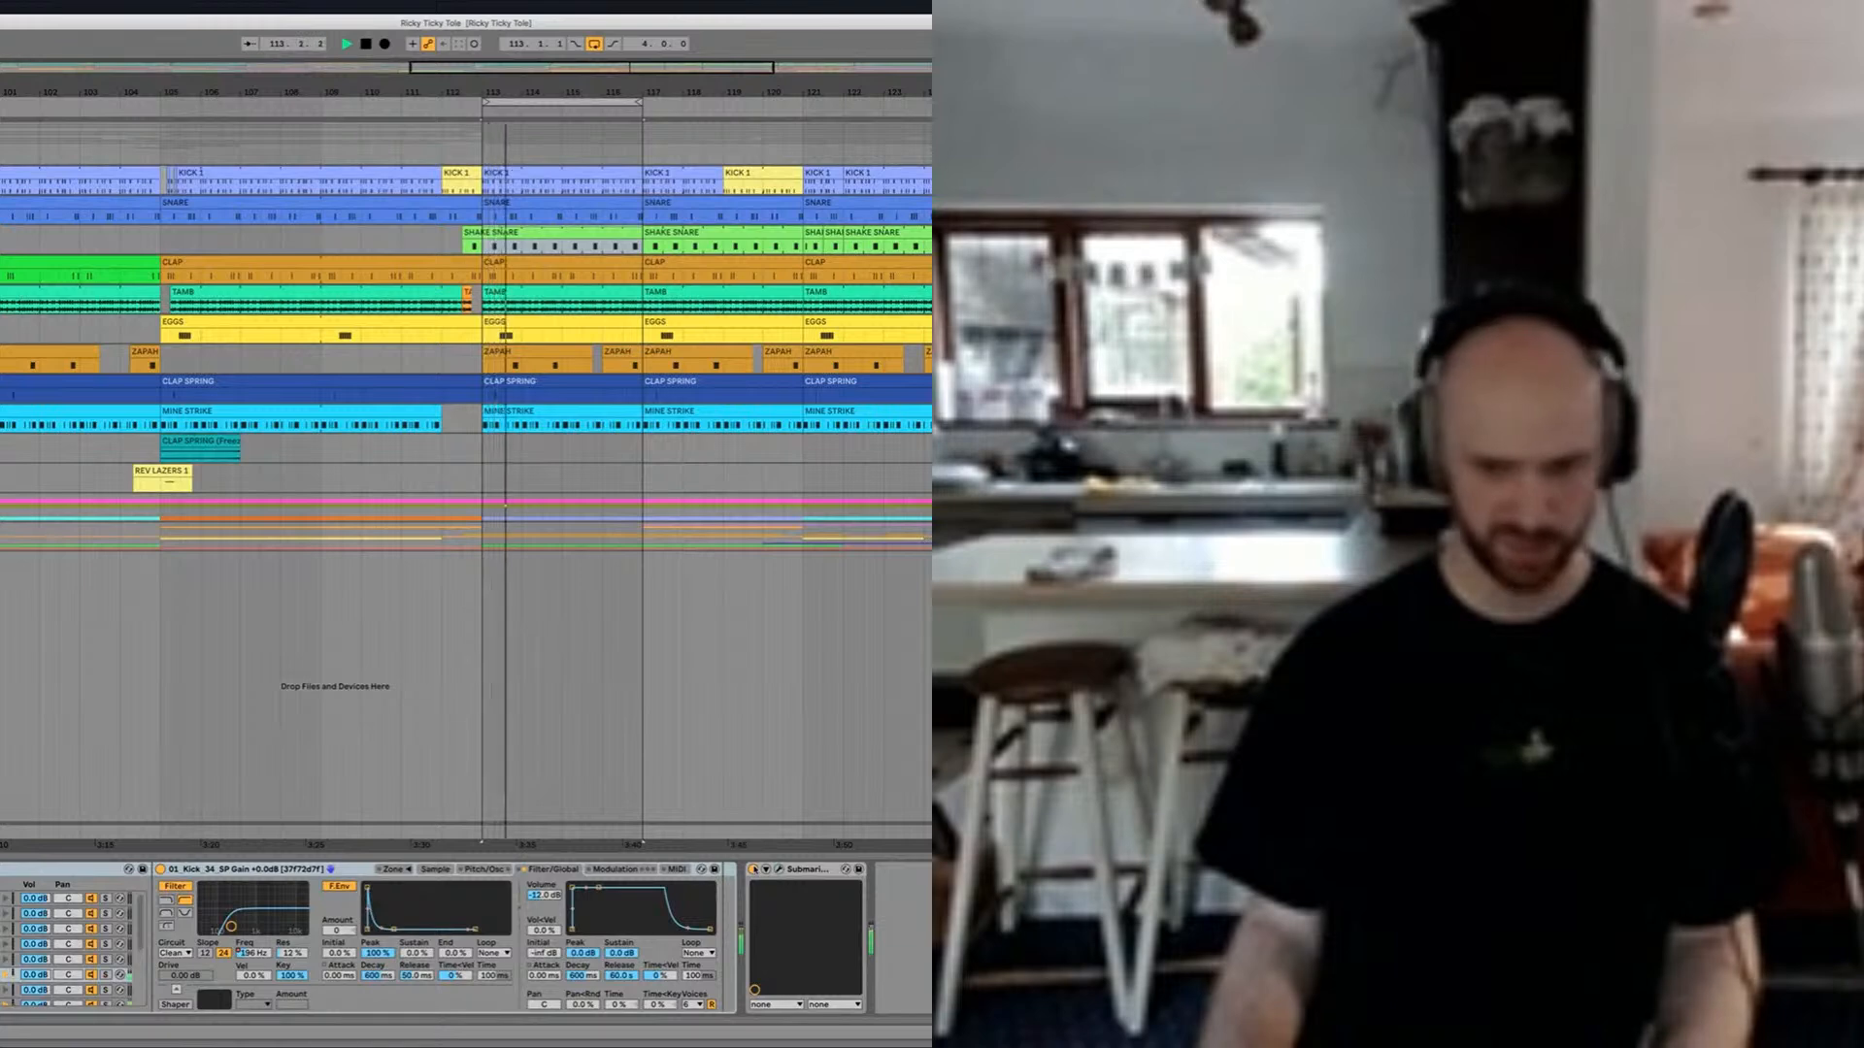
{"action": "key", "text": "space"}
{"action": "key", "text": "space"}
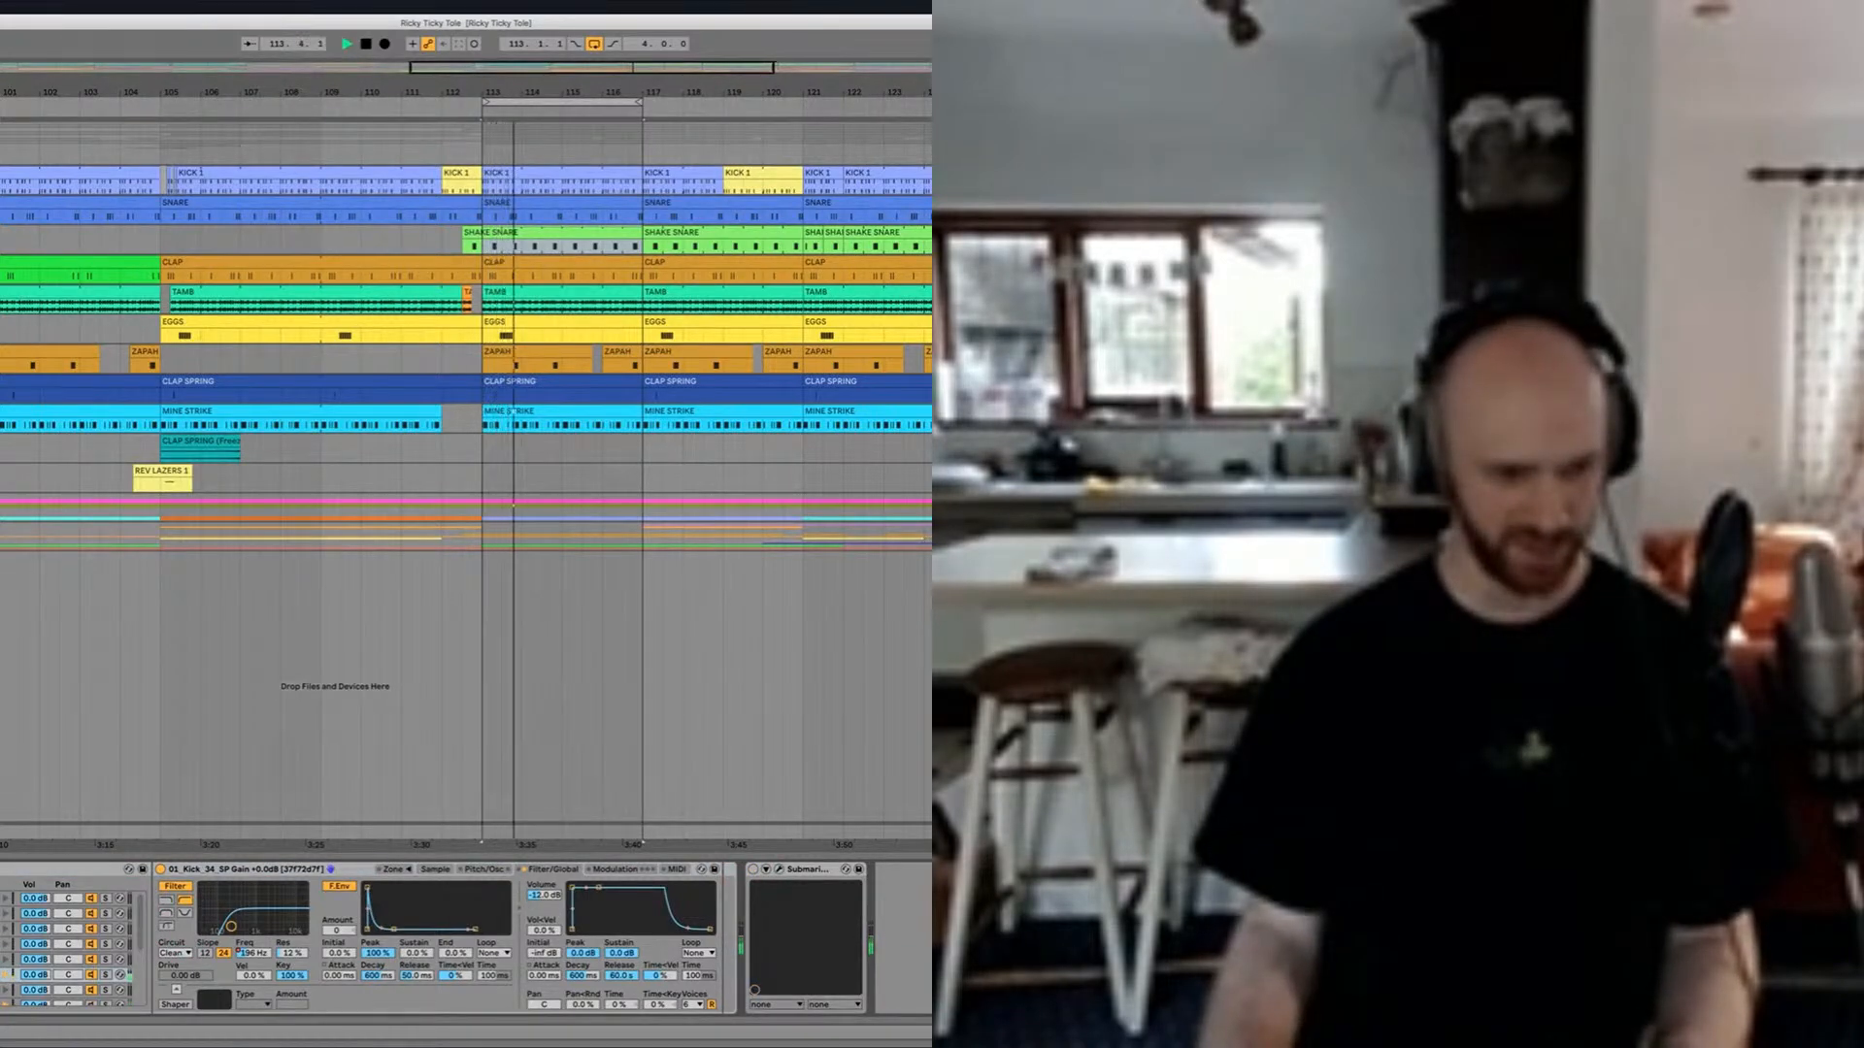
{"action": "key", "text": "space"}
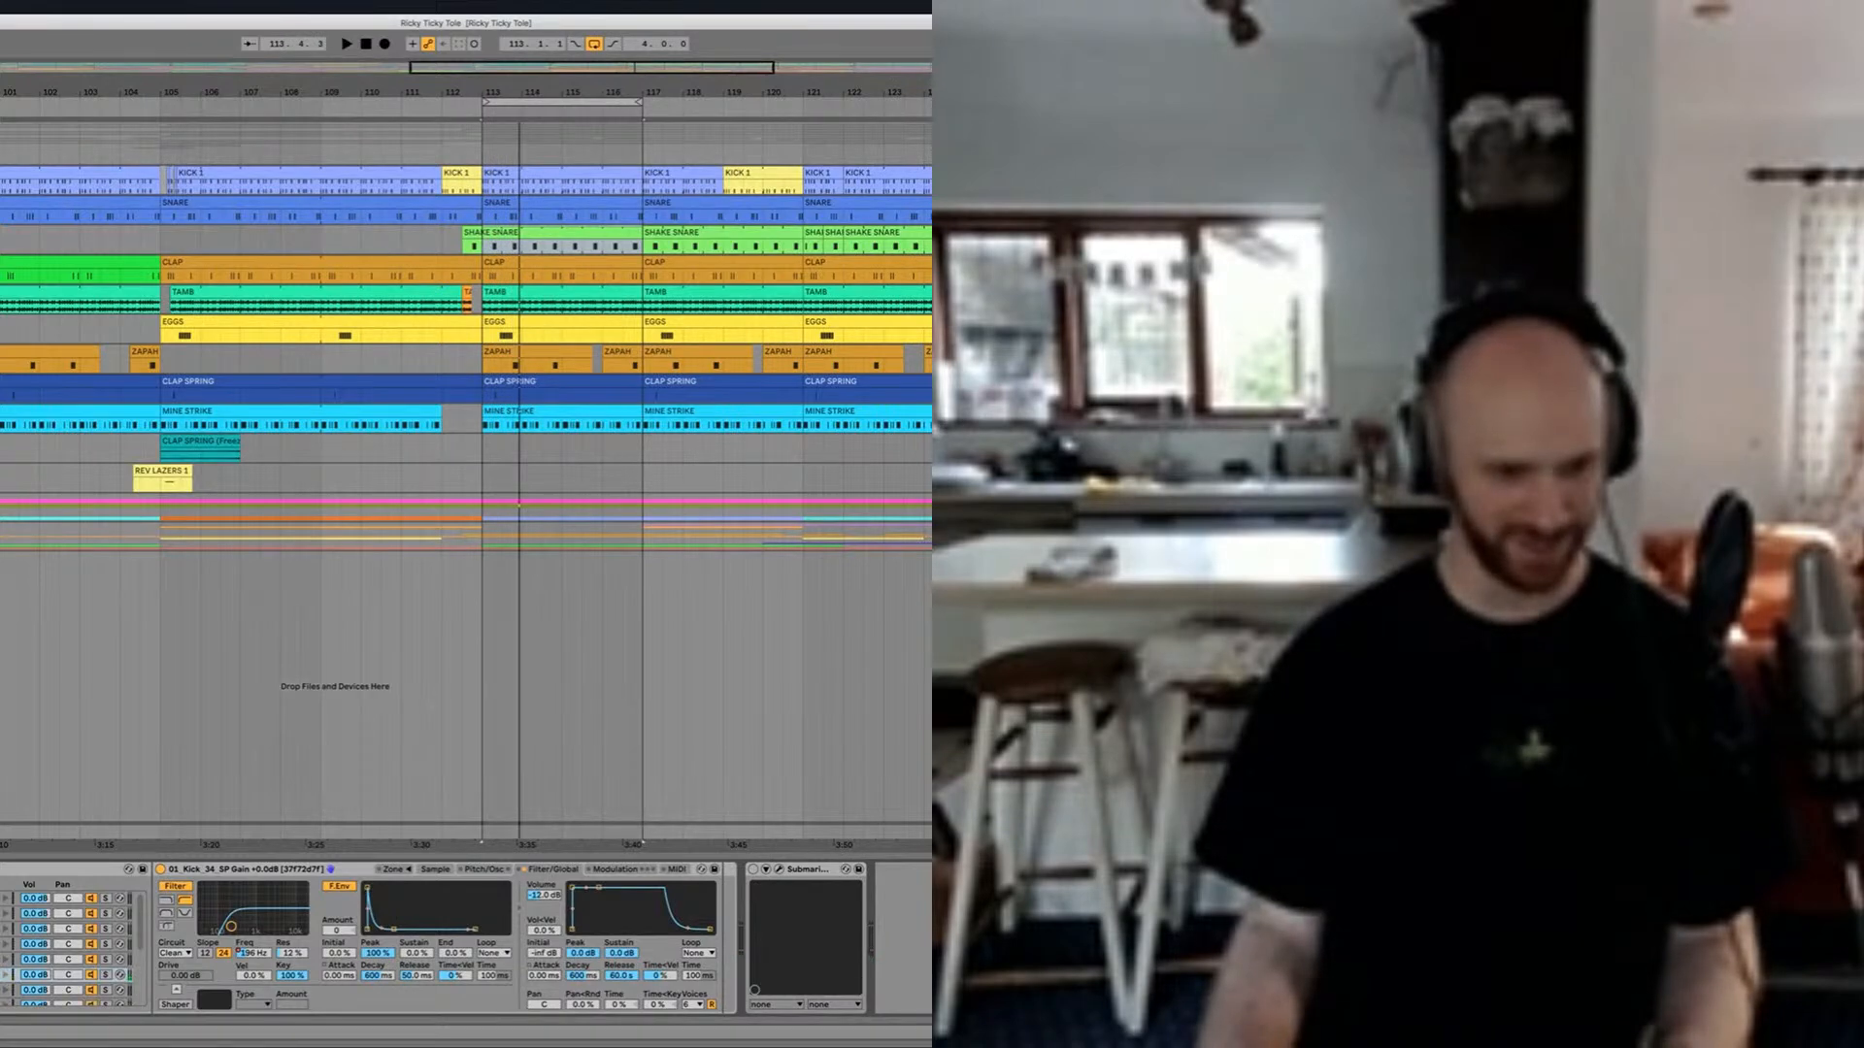
{"action": "key", "text": "space"}
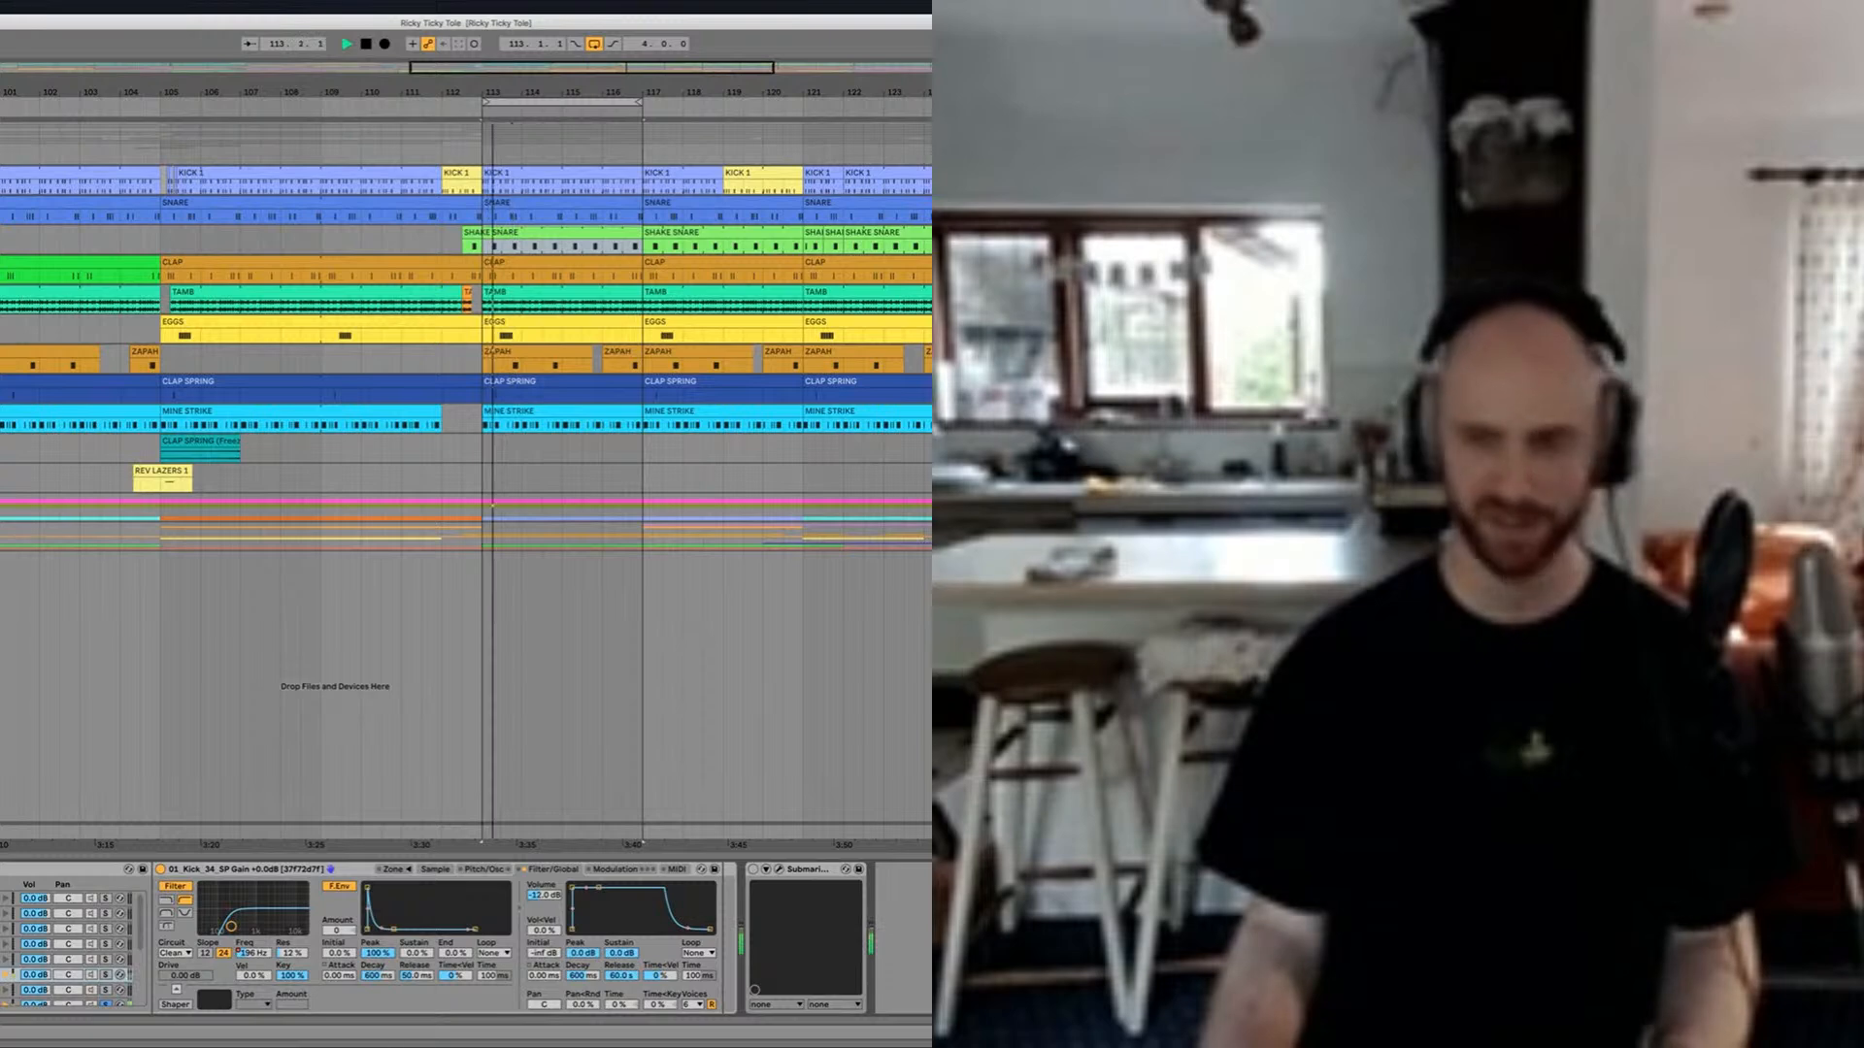
{"action": "key", "text": "space"}
Step: Examine the kick's Submarine settings in the plug-in window, moving it over the arrangement and closing it when finished
{"action": "left_click", "coordinate": [783, 843]}
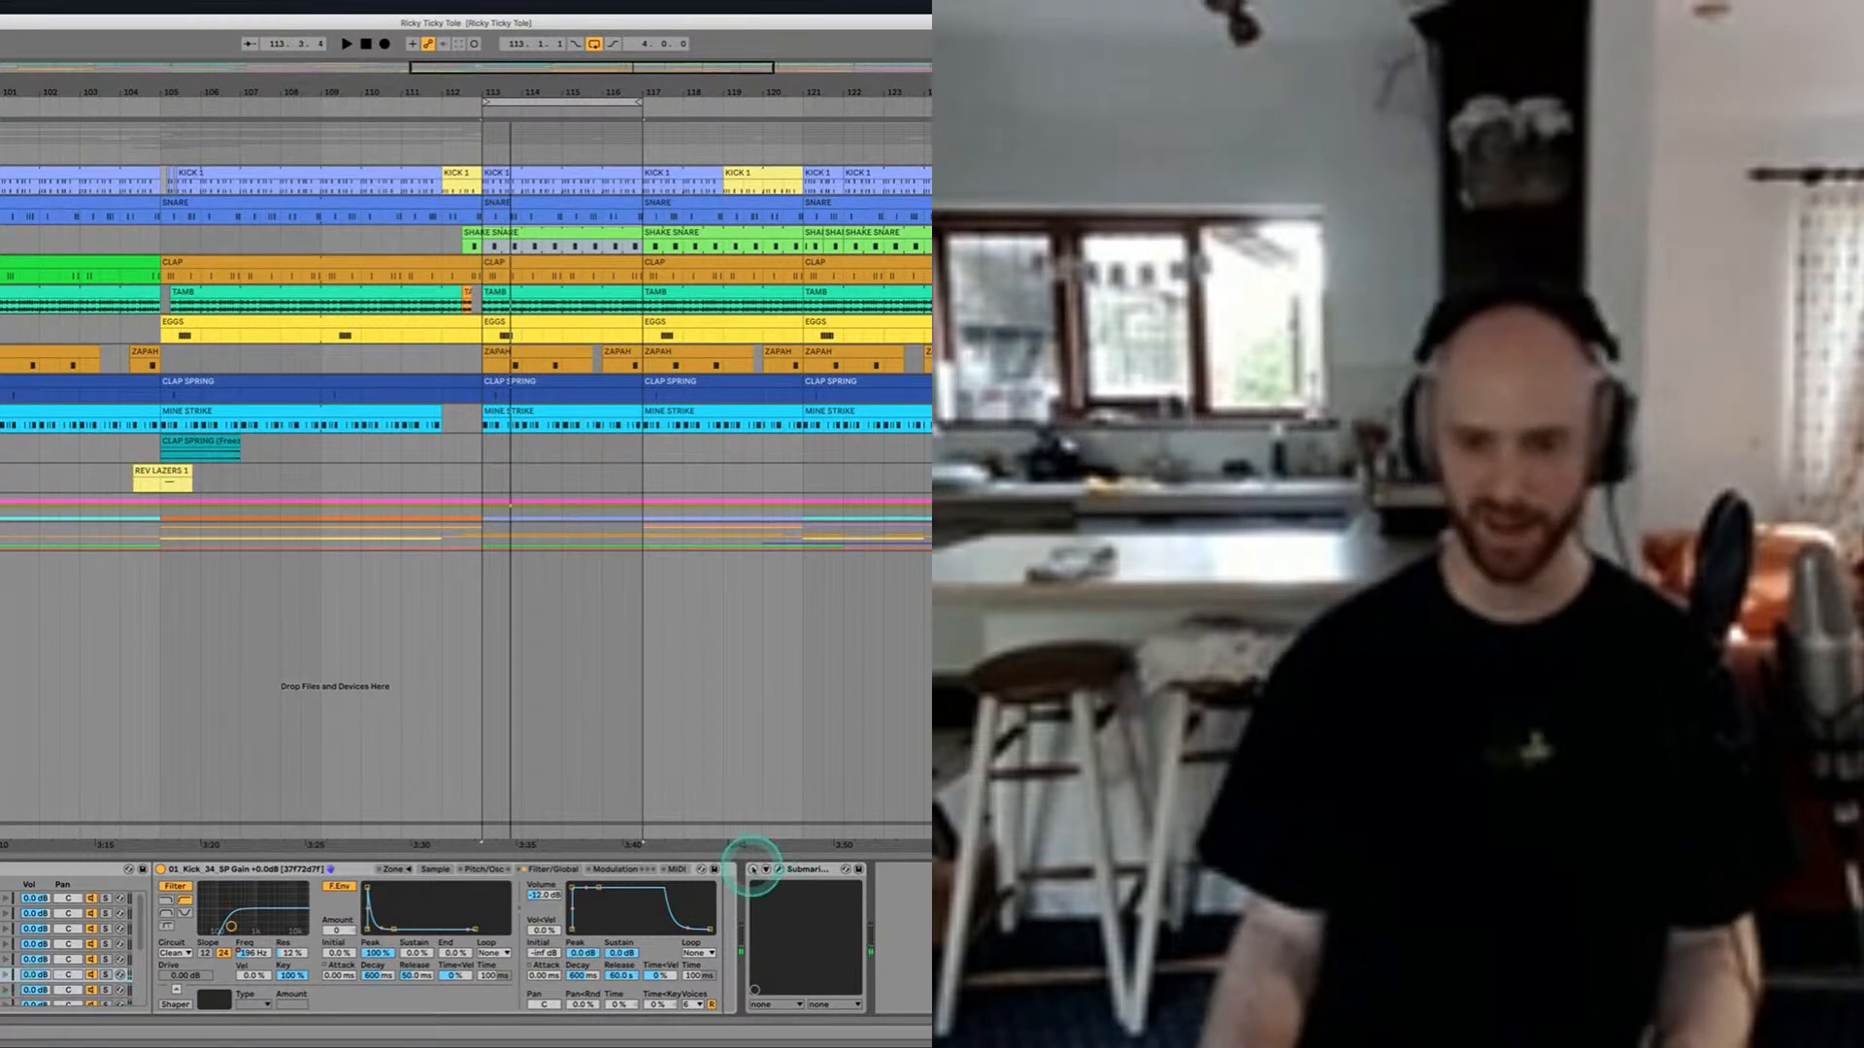
{"action": "left_click", "coordinate": [853, 877]}
{"action": "left_click", "coordinate": [782, 870]}
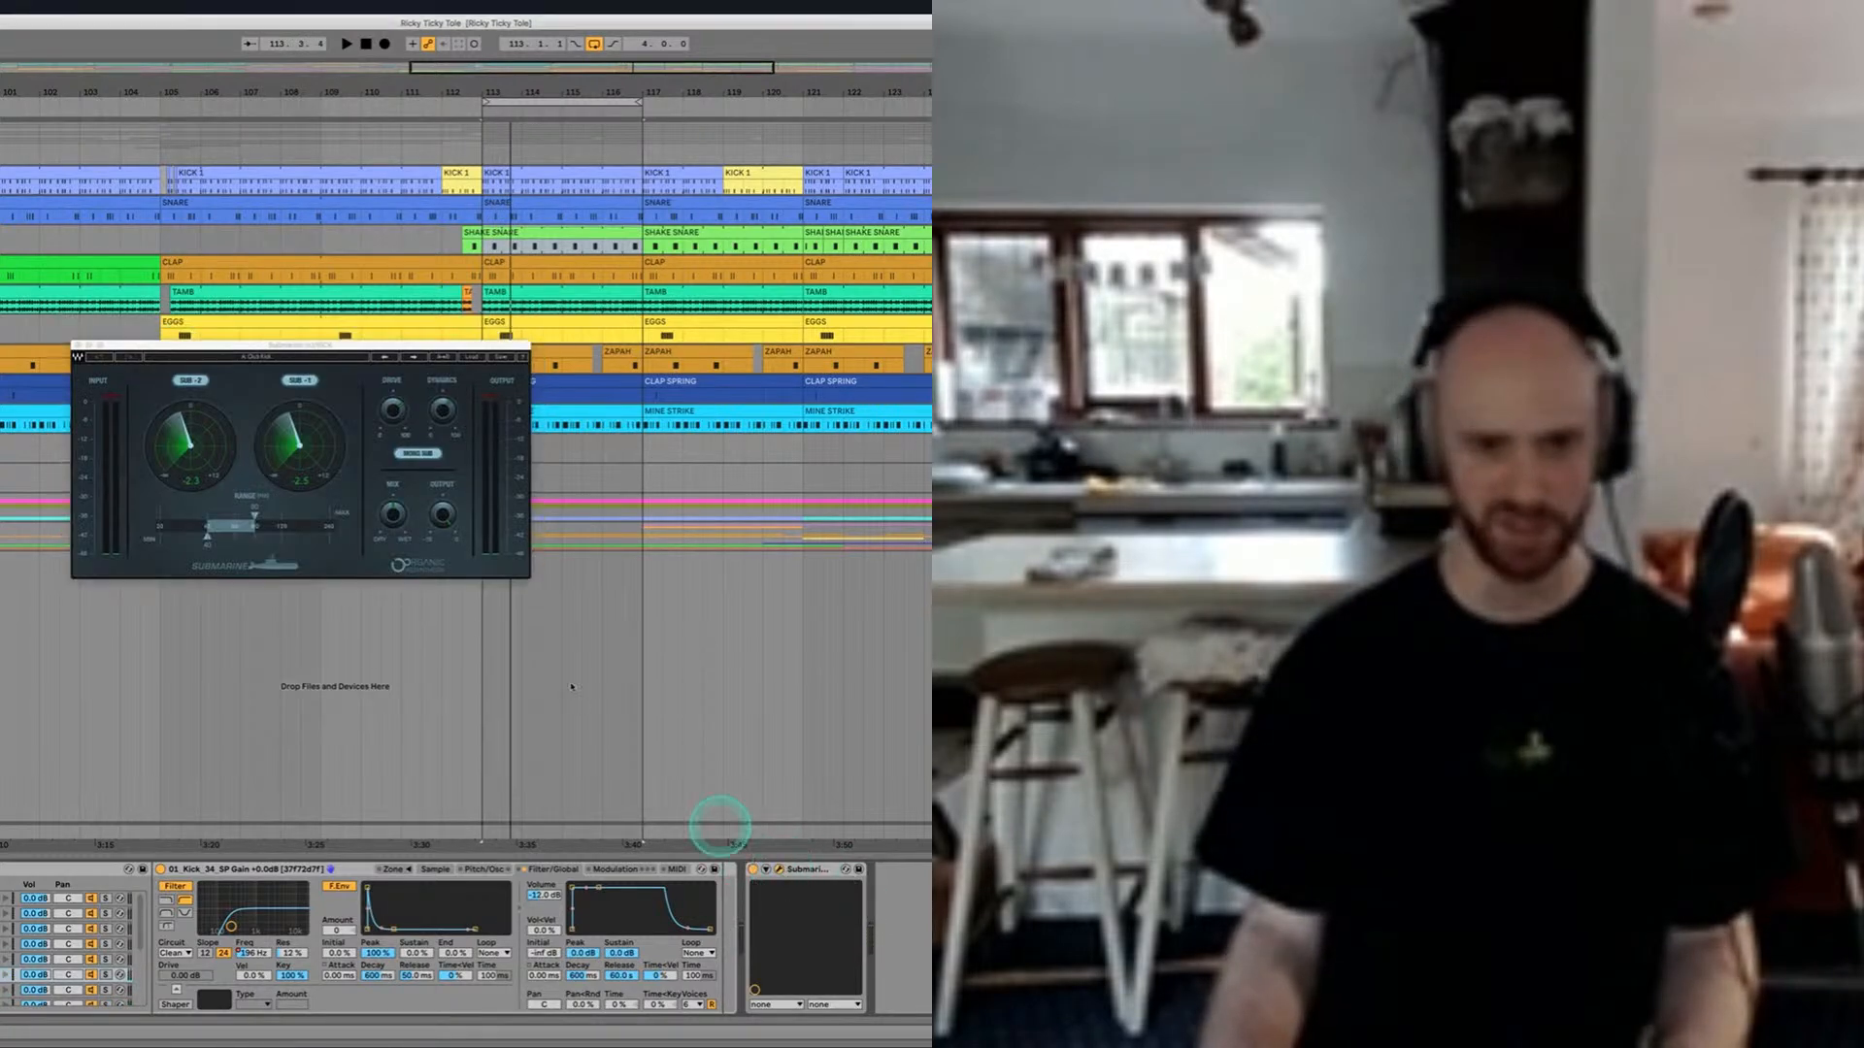
{"action": "left_click_drag", "start_coordinate": [326, 356], "coordinate": [476, 422]}
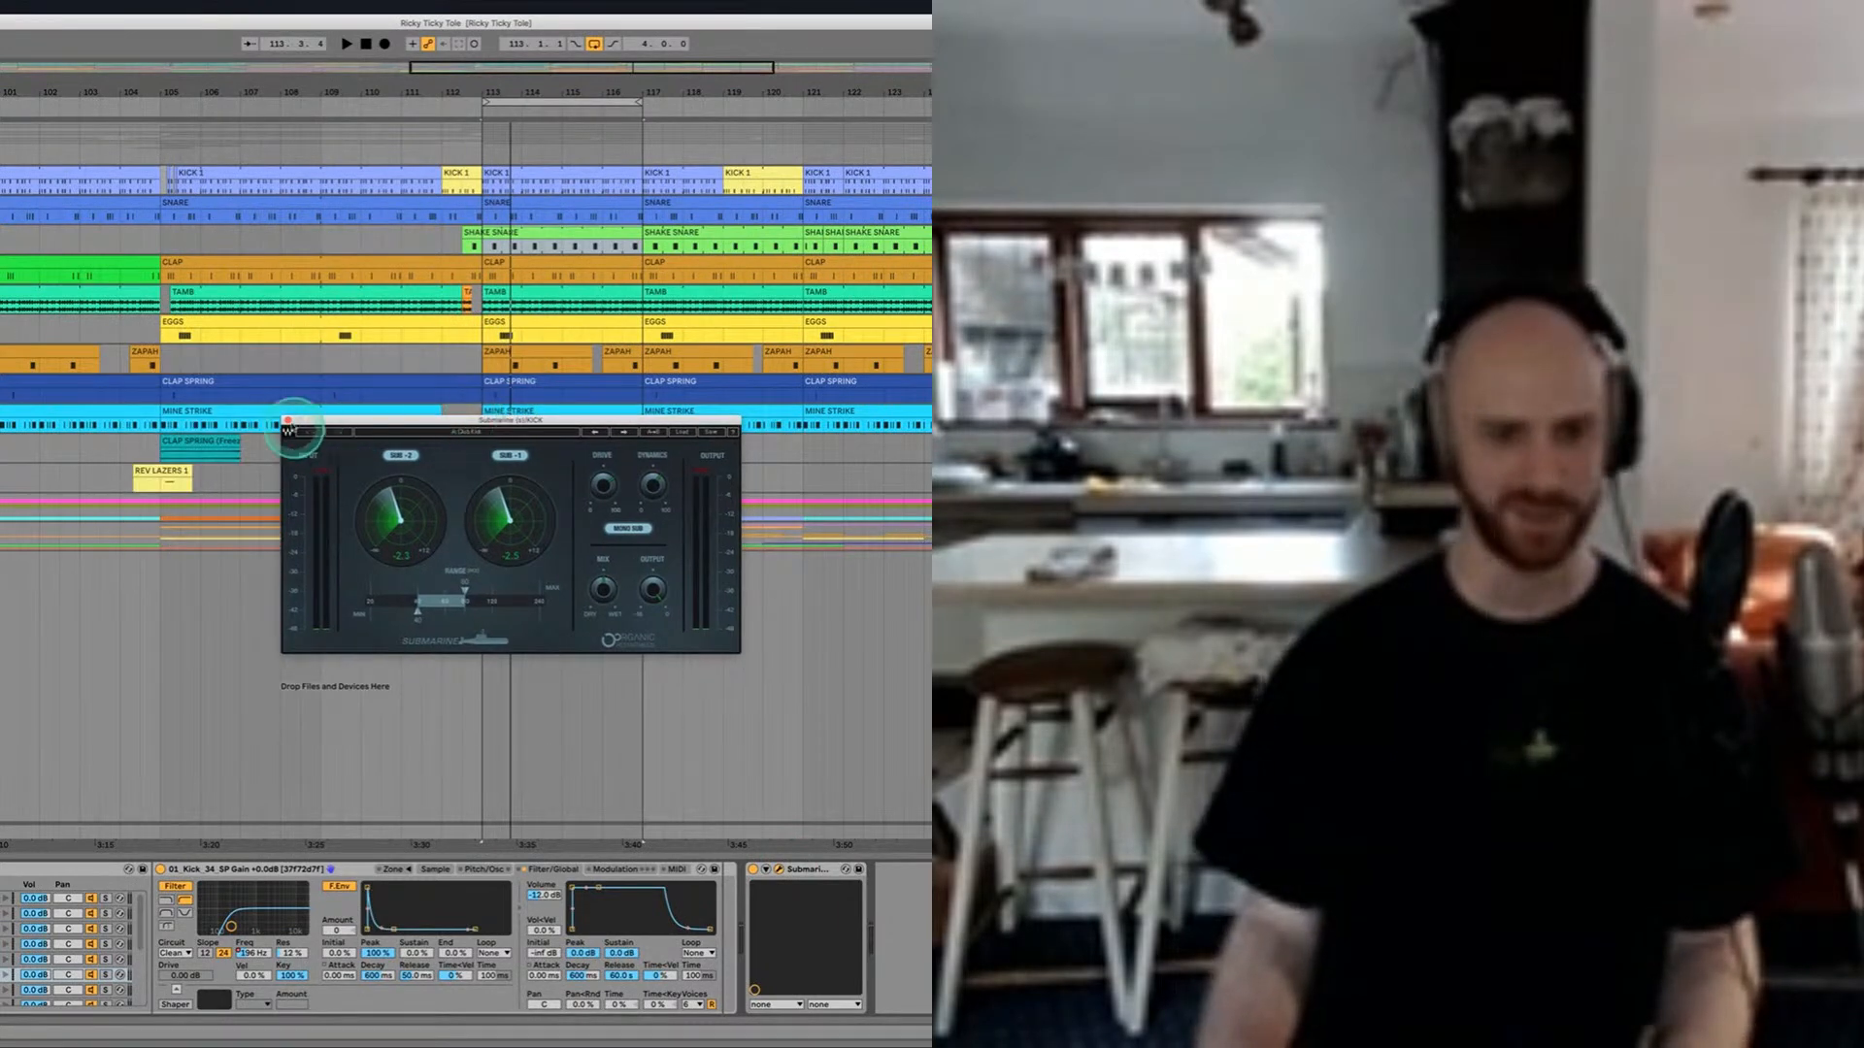
{"action": "left_click", "coordinate": [288, 421]}
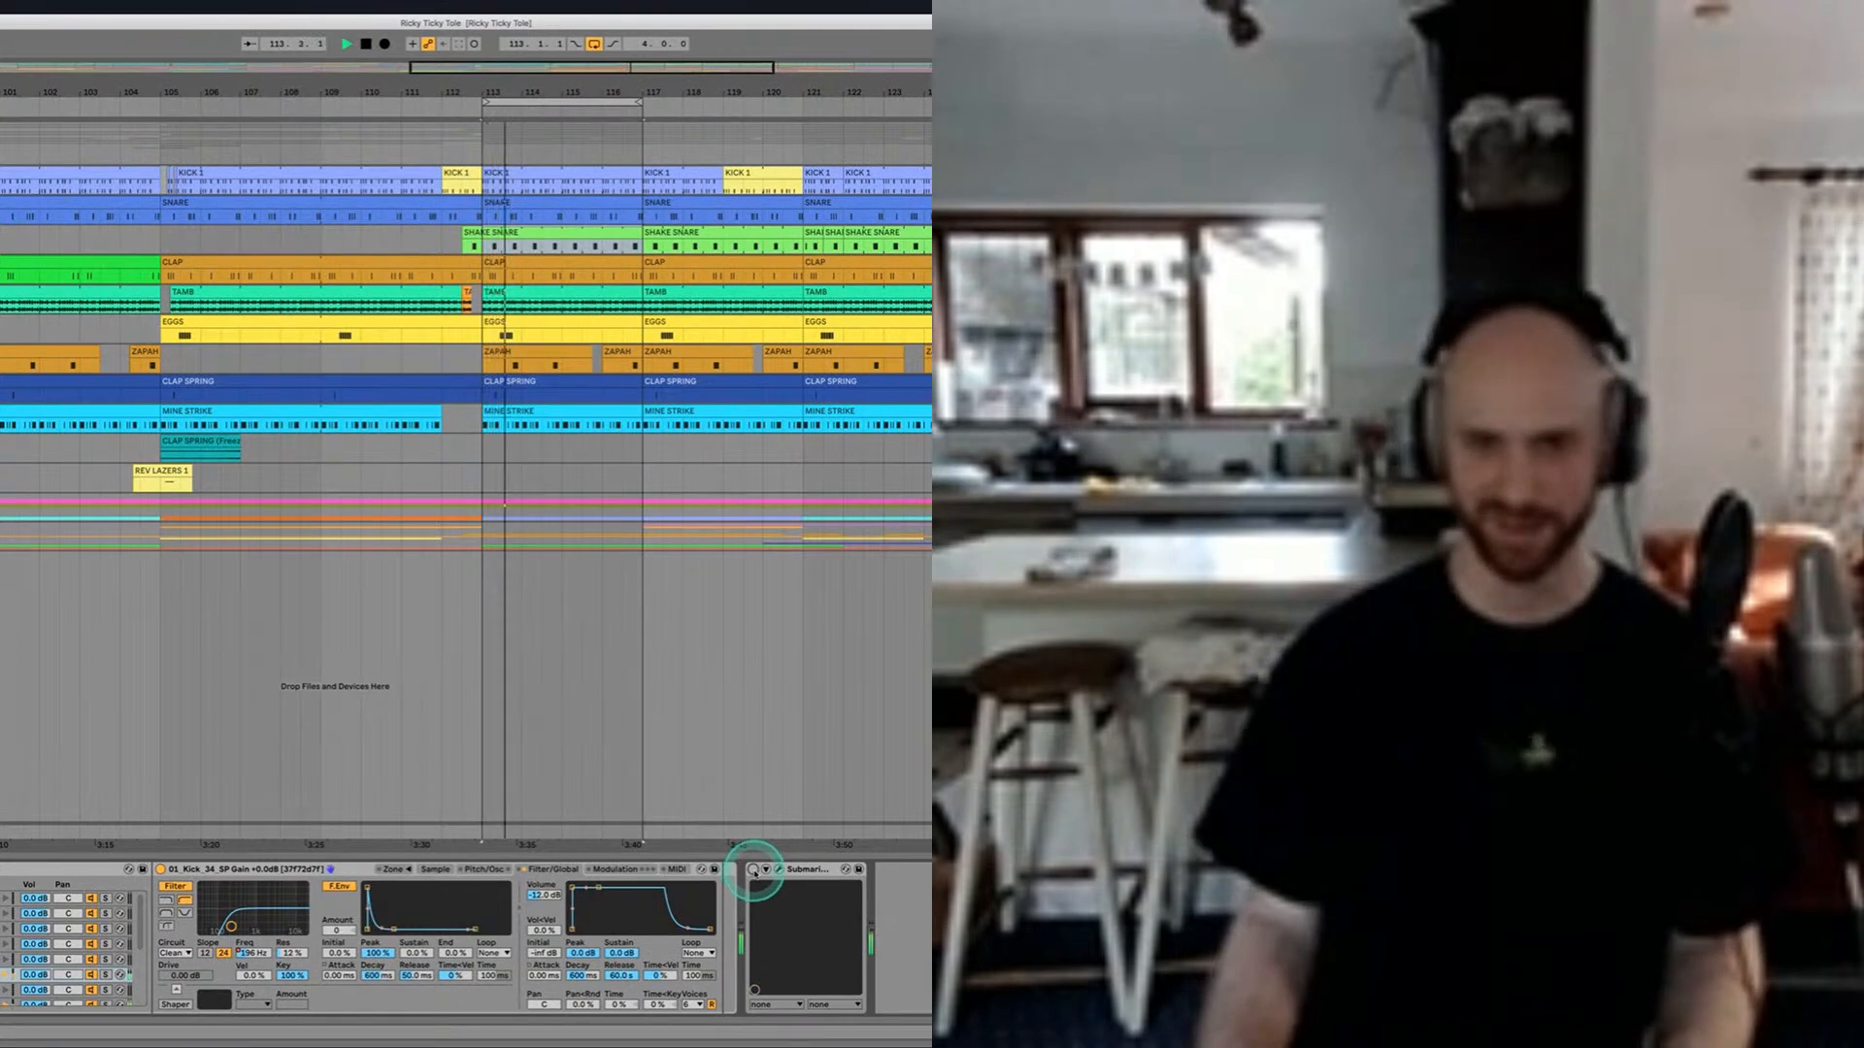
Step: Switch the kick's Submarine plug-in back on while the loop plays, and stop playback
{"action": "left_click", "coordinate": [753, 870]}
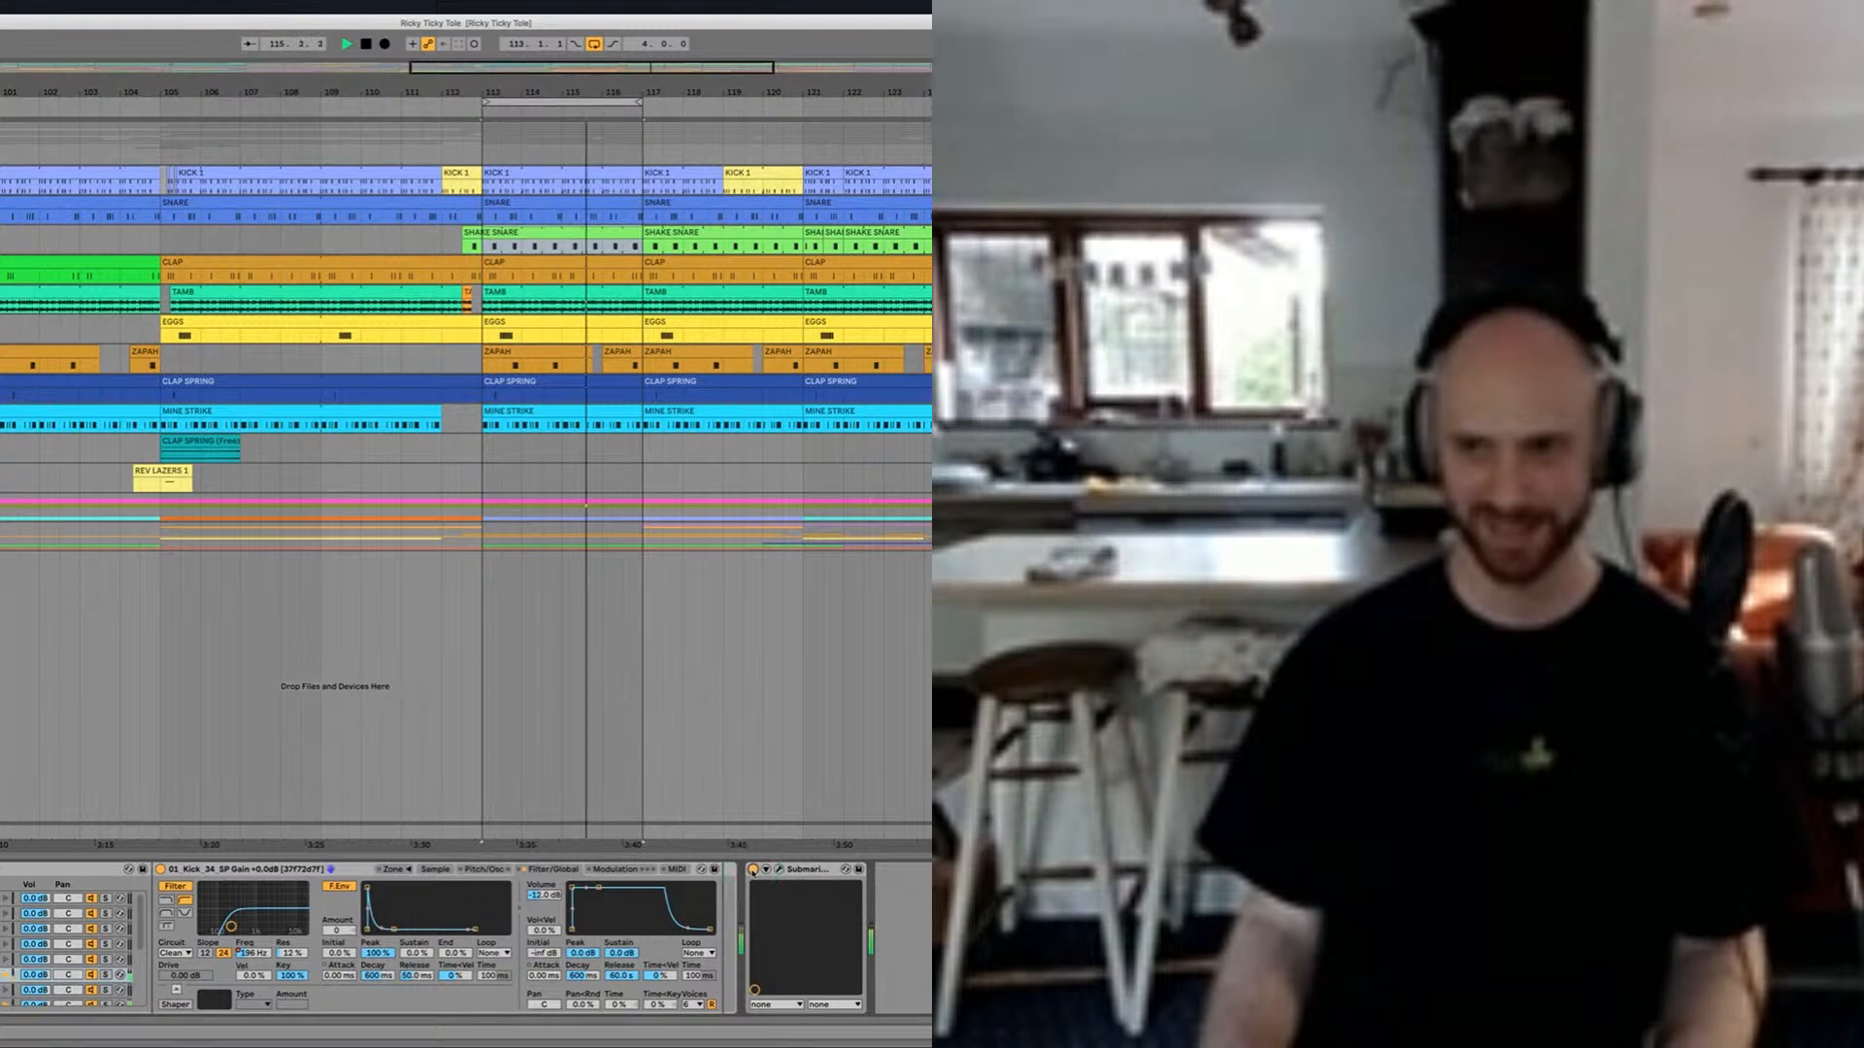
{"action": "key", "text": "space"}
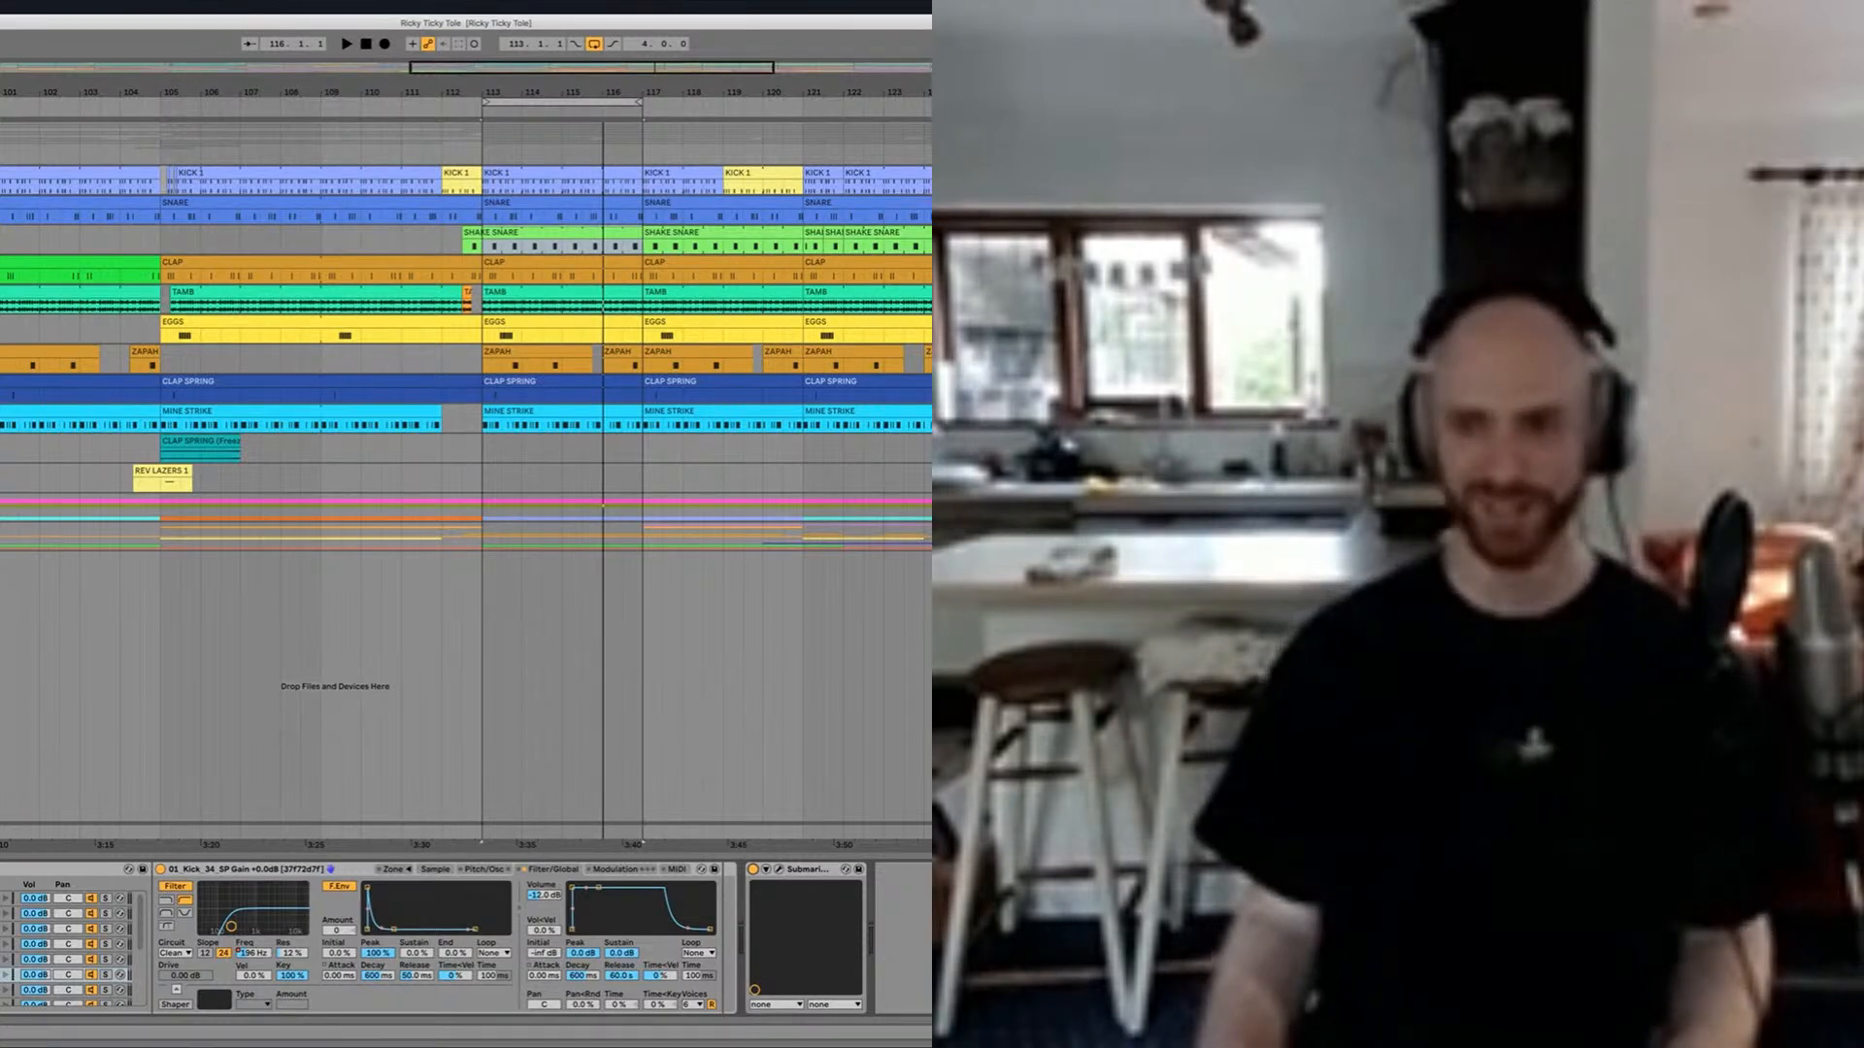
{"action": "scroll", "coordinate": [871, 253], "scroll_direction": "down", "scroll_amount": 10}
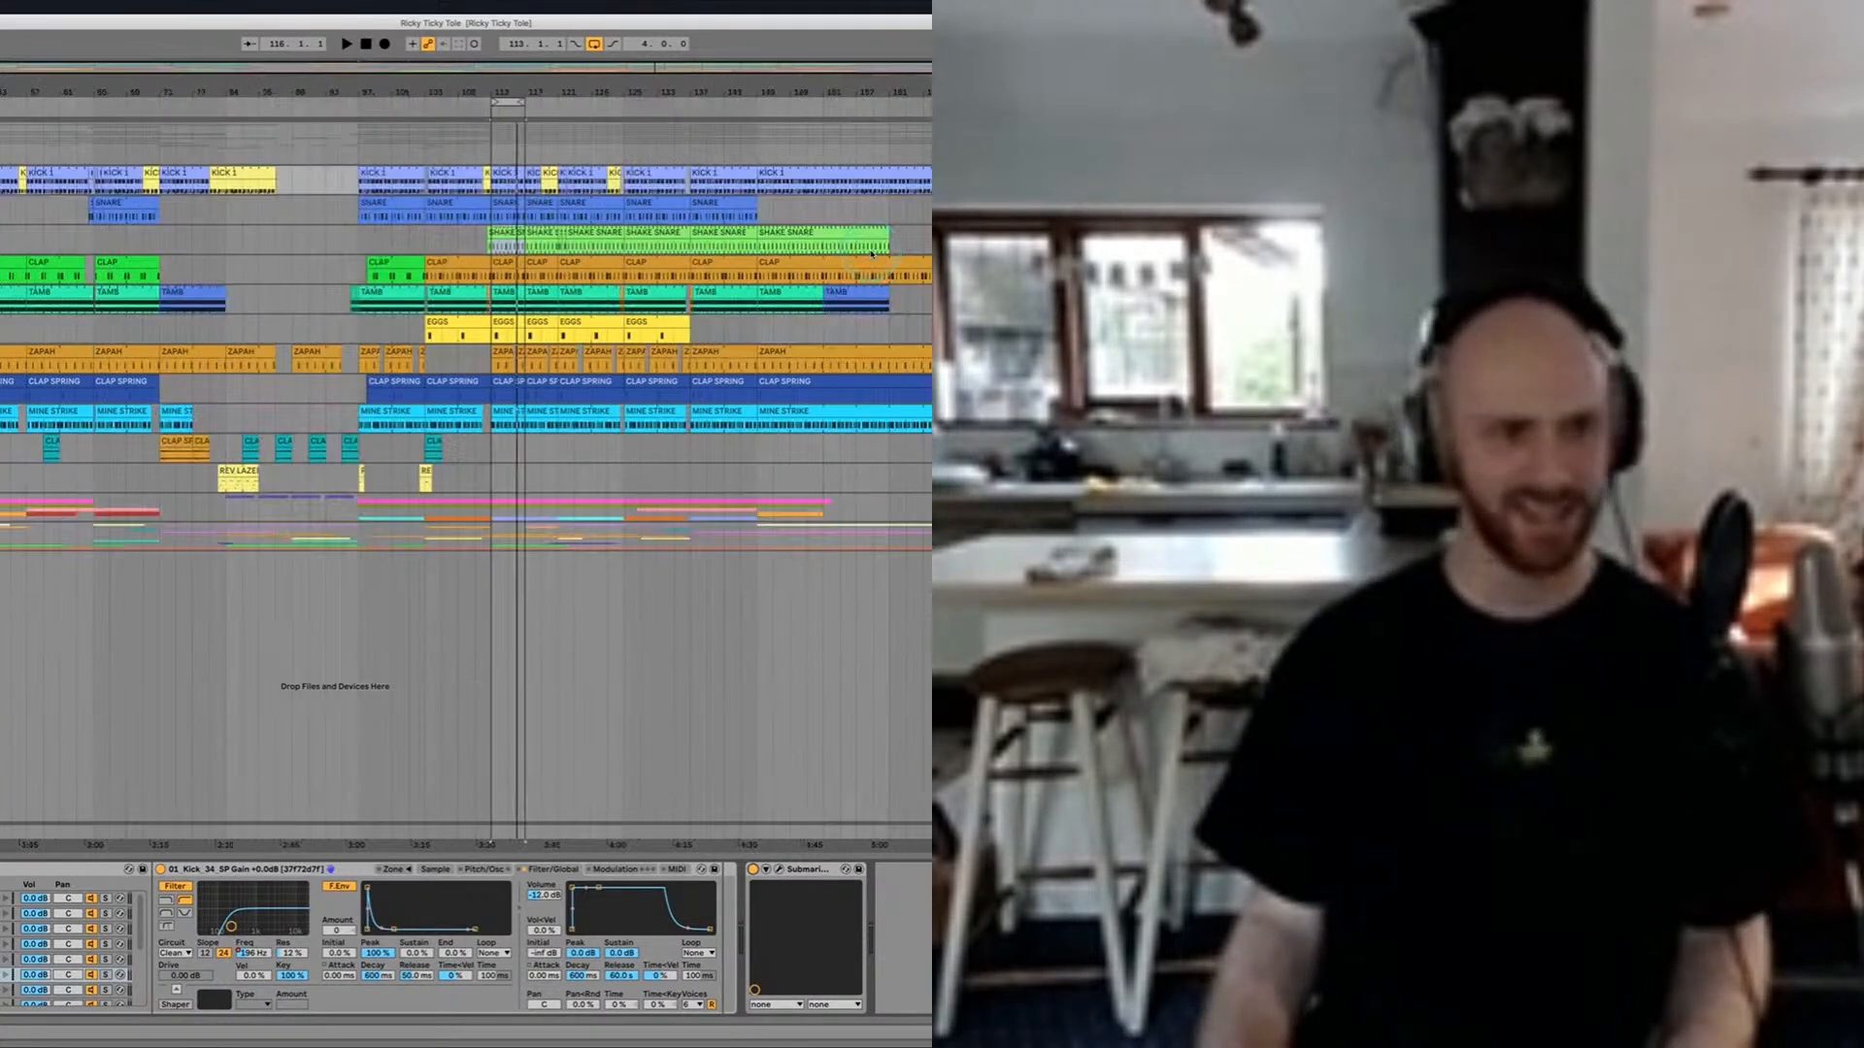
{"action": "scroll", "coordinate": [871, 254], "scroll_direction": "up", "scroll_amount": 10}
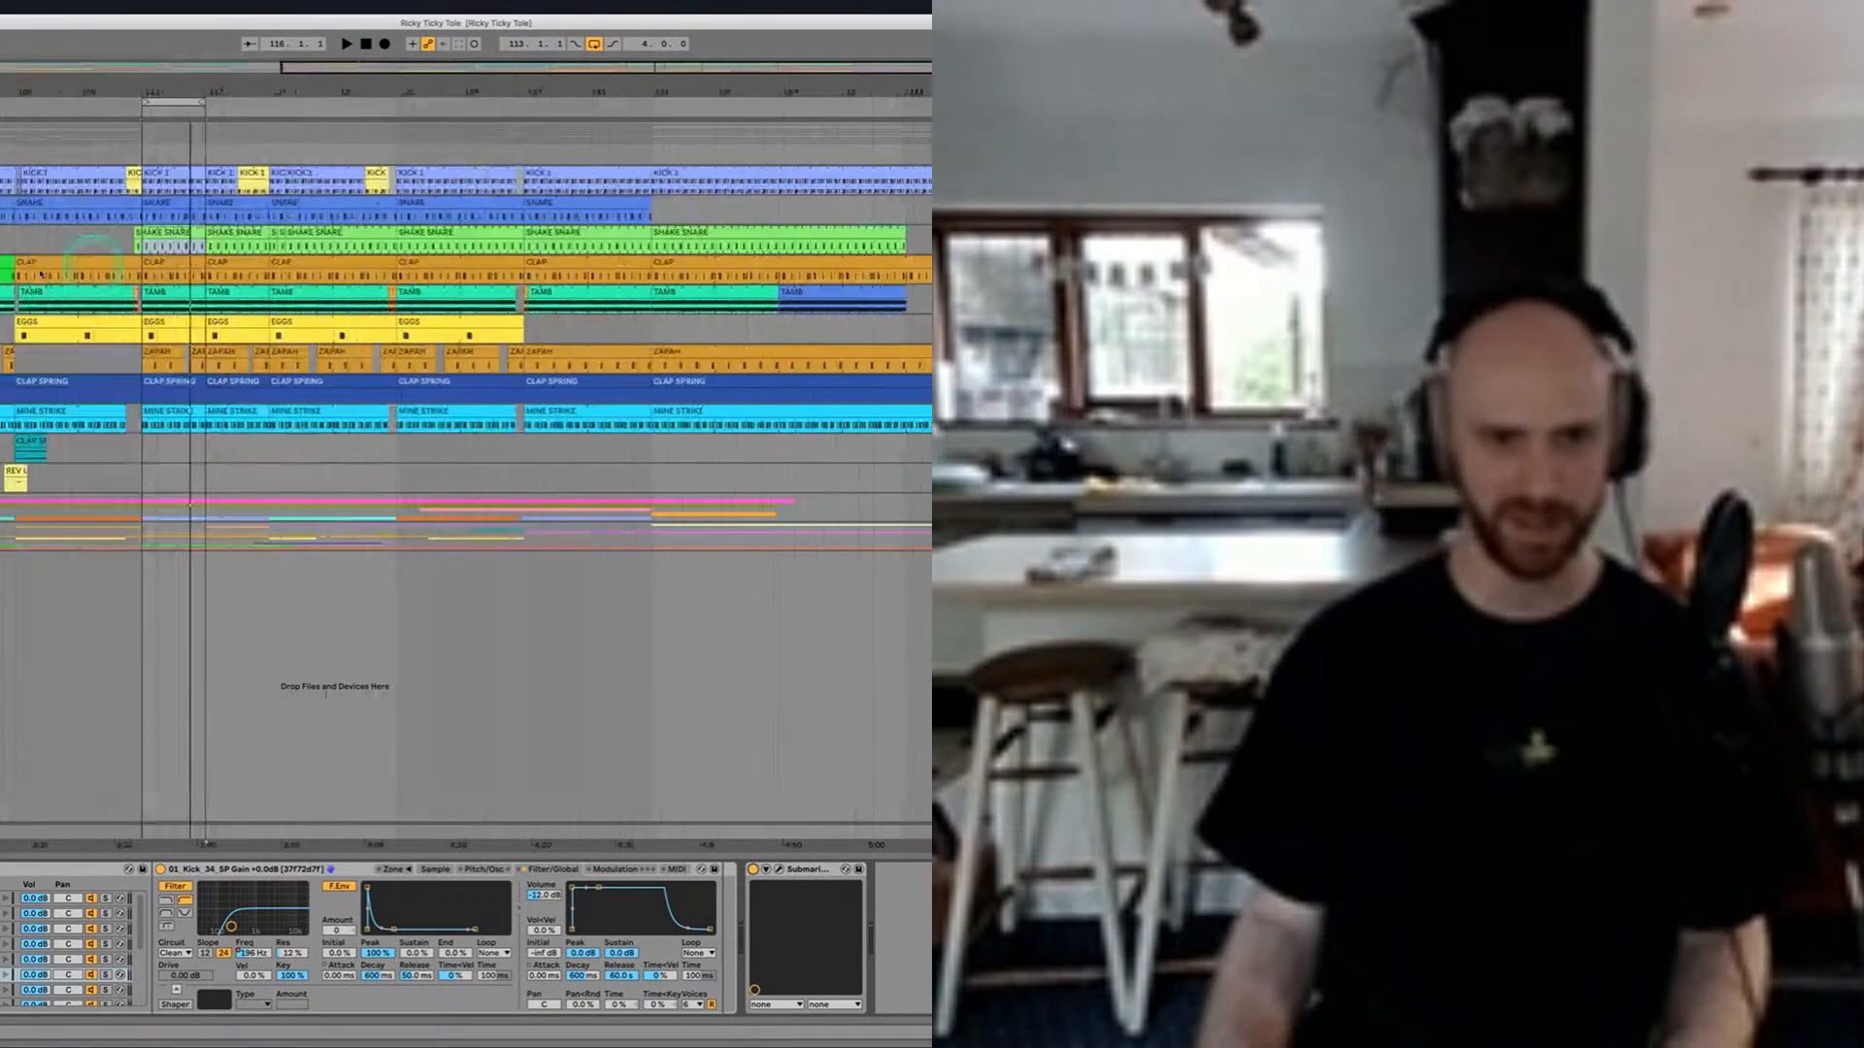
{"action": "scroll", "coordinate": [38, 258], "scroll_direction": "up", "scroll_amount": 3}
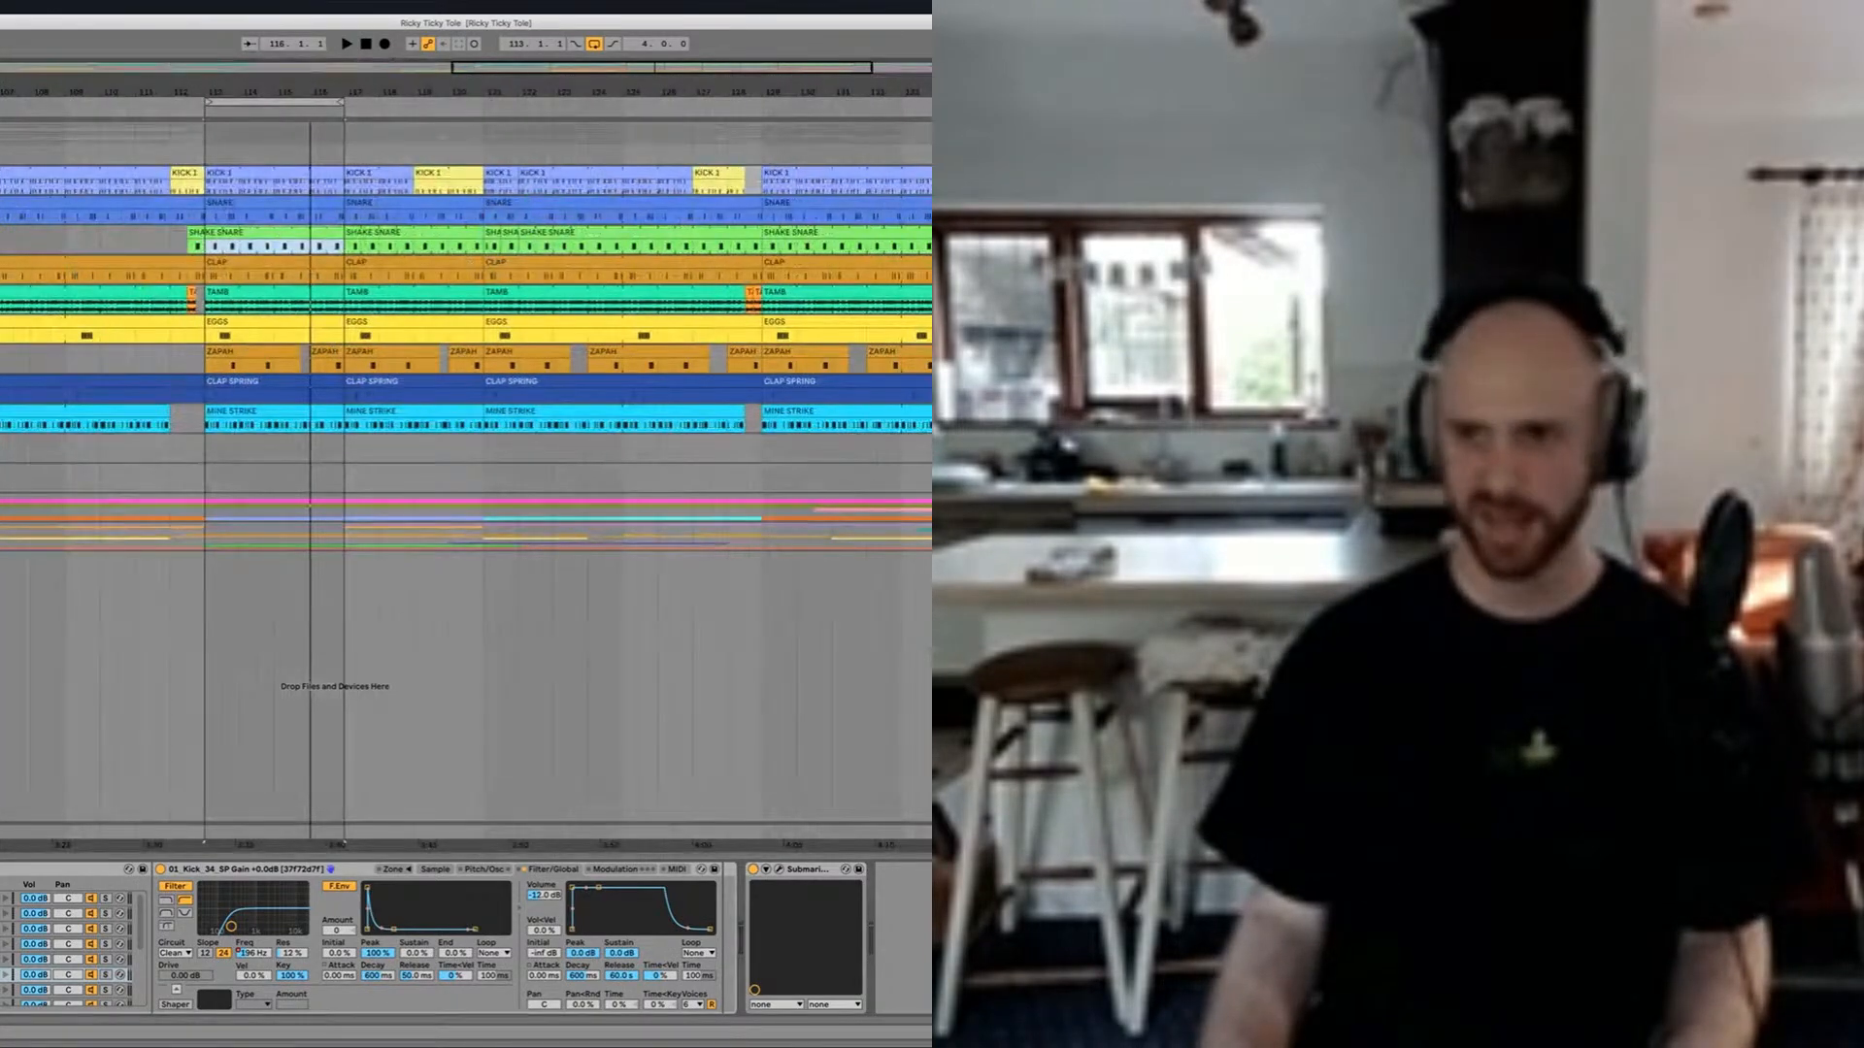
Step: Play the looped section from bar 113 and open the MINE STRIKE clip to show its notes
{"action": "key", "text": "space"}
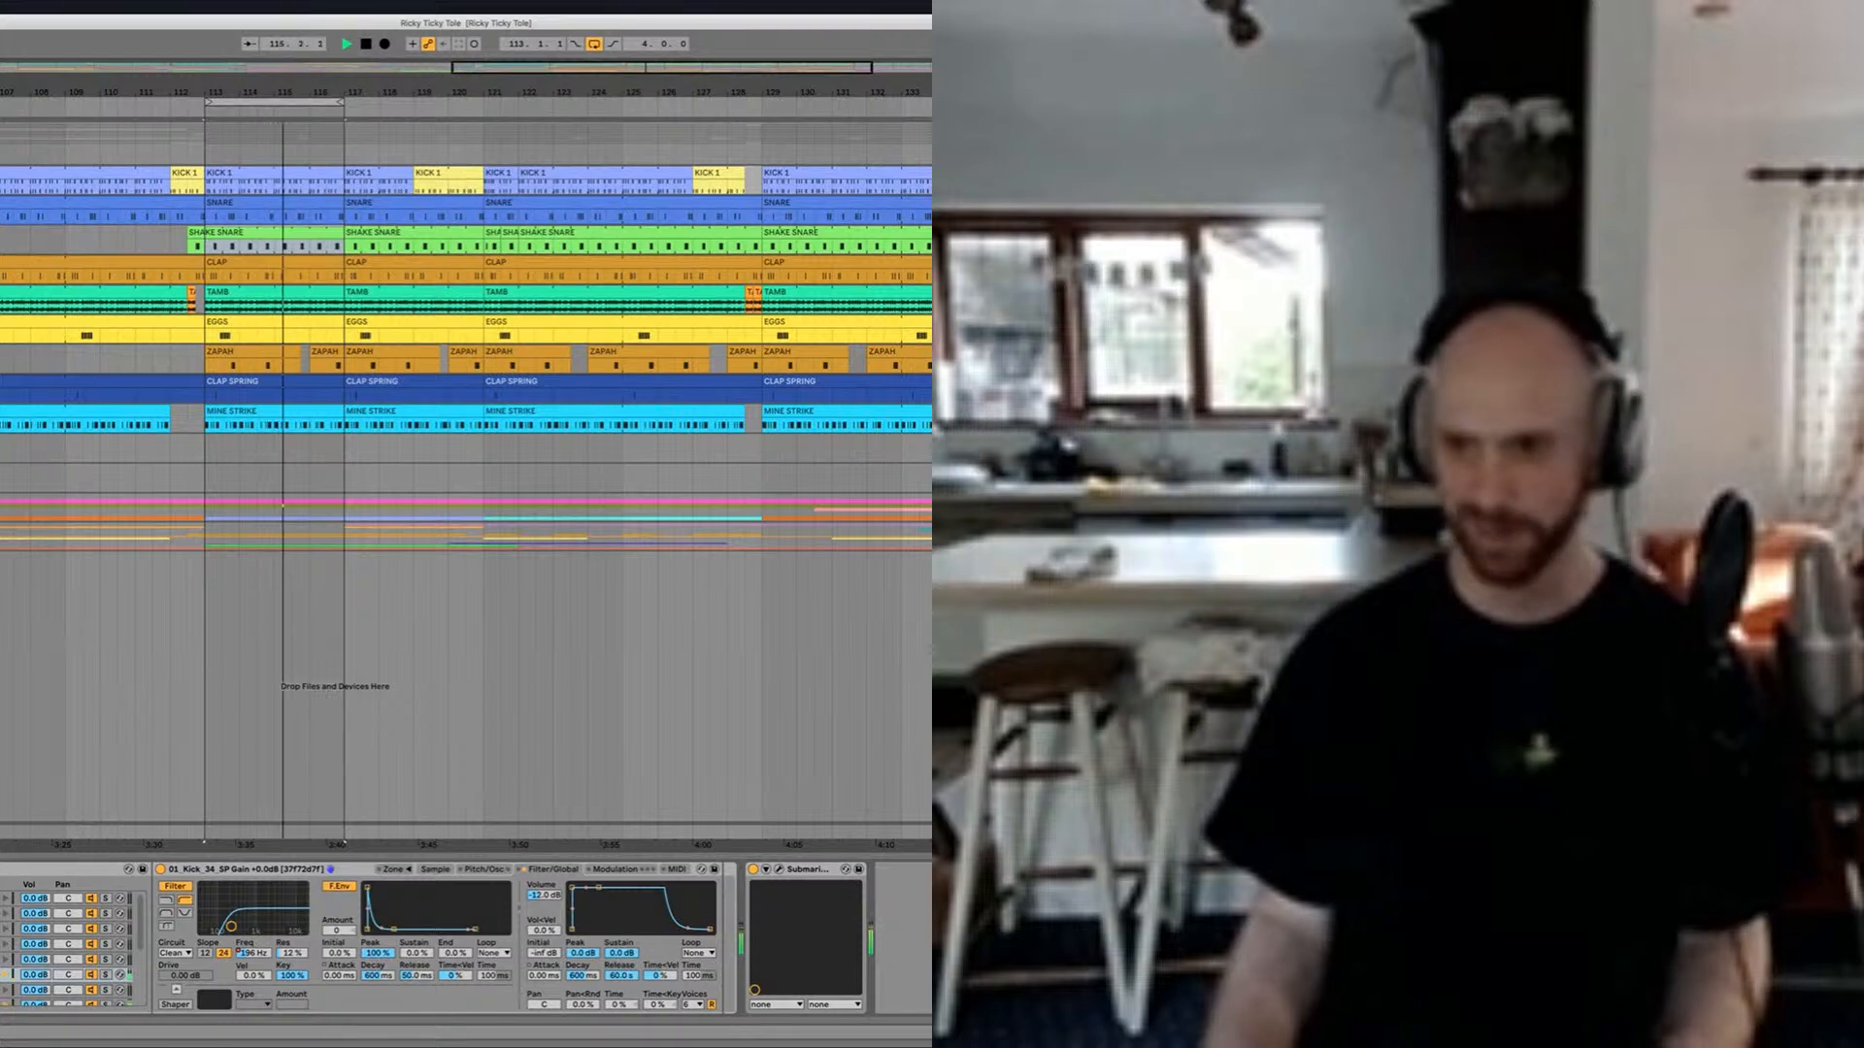
{"action": "scroll", "coordinate": [262, 314], "scroll_direction": "up", "scroll_amount": 6}
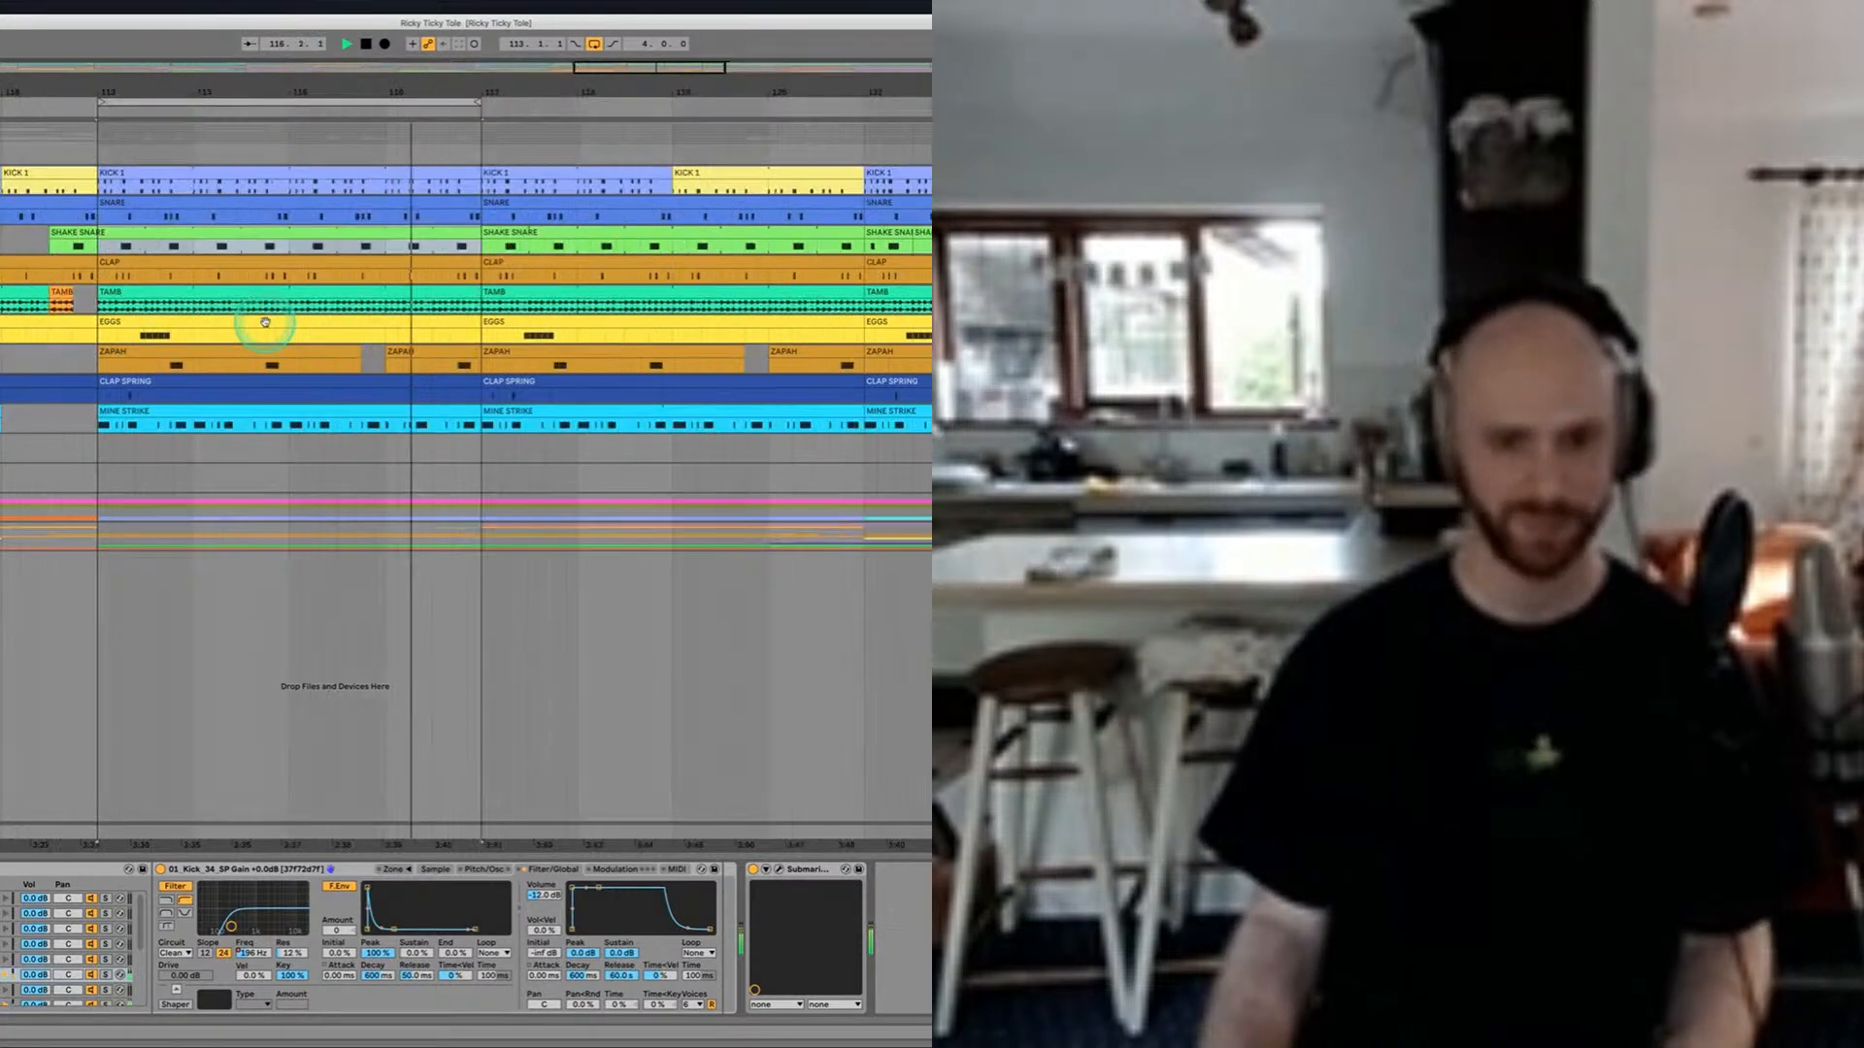
{"action": "left_click", "coordinate": [215, 416]}
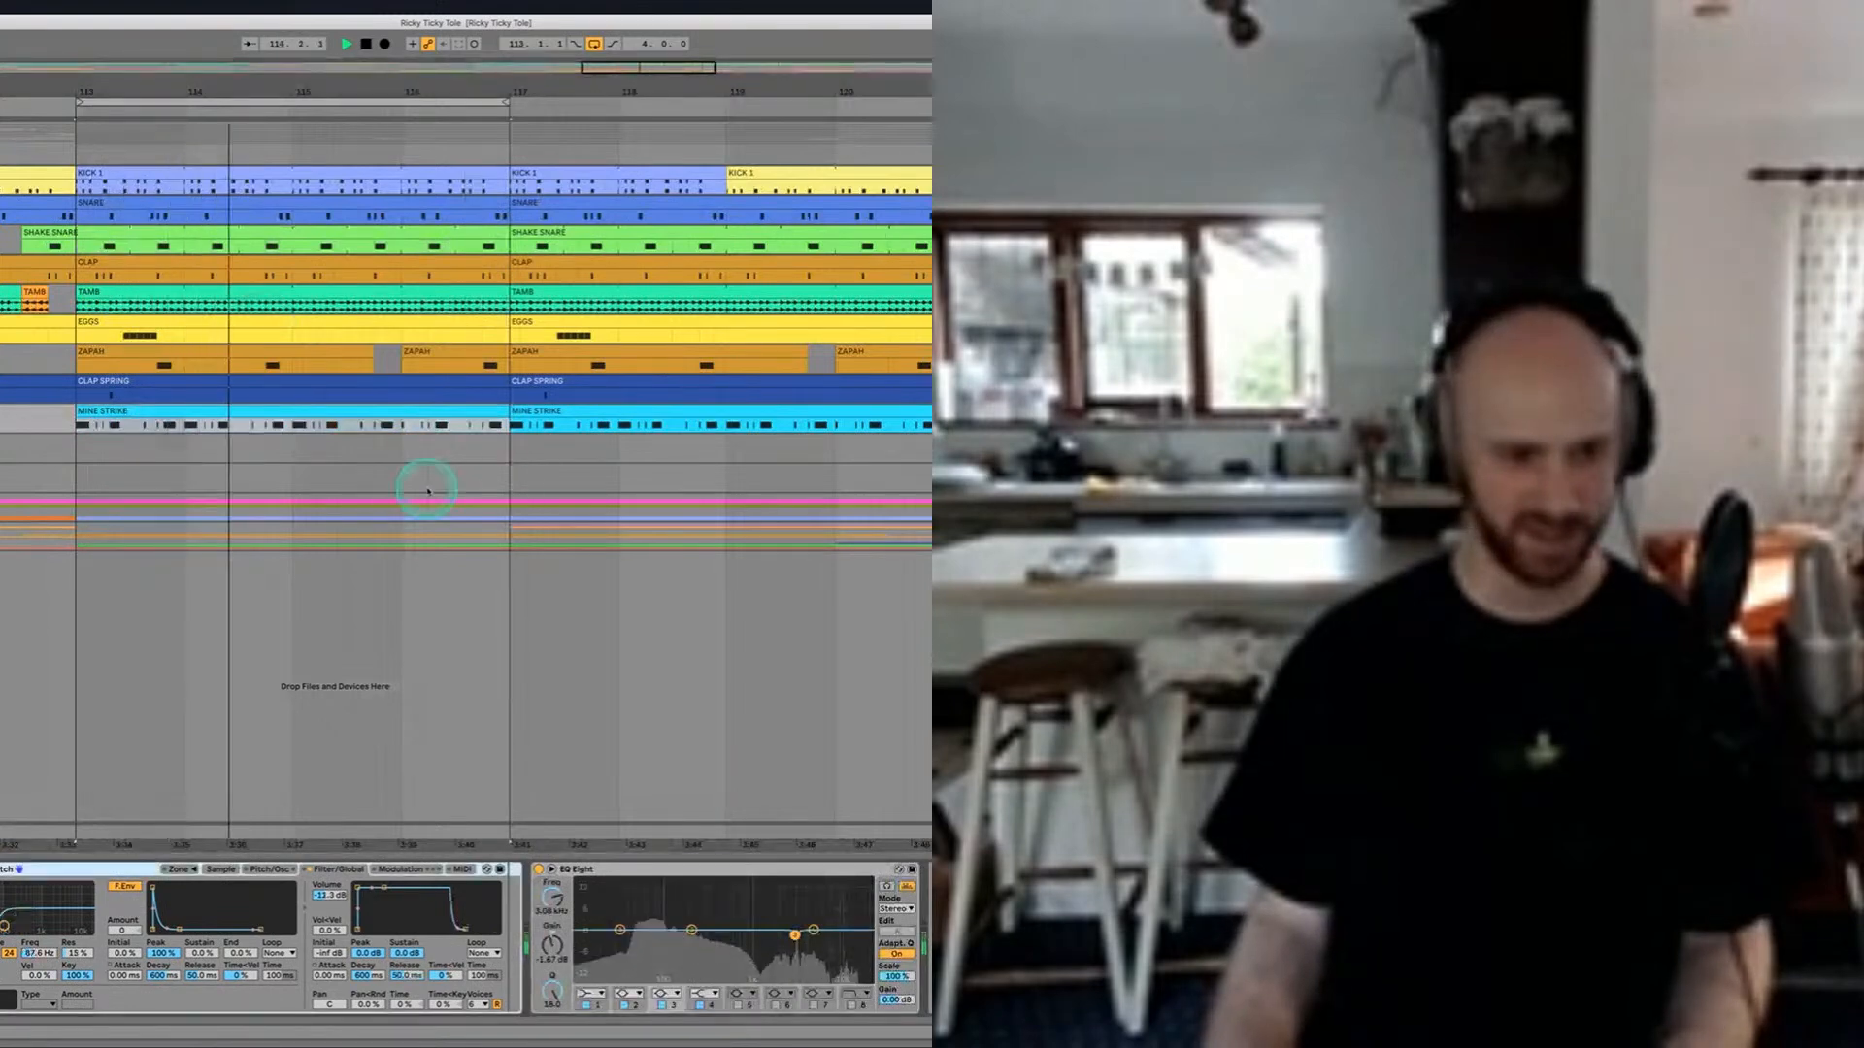
{"action": "left_click", "coordinate": [272, 412]}
{"action": "double_click", "coordinate": [272, 412]}
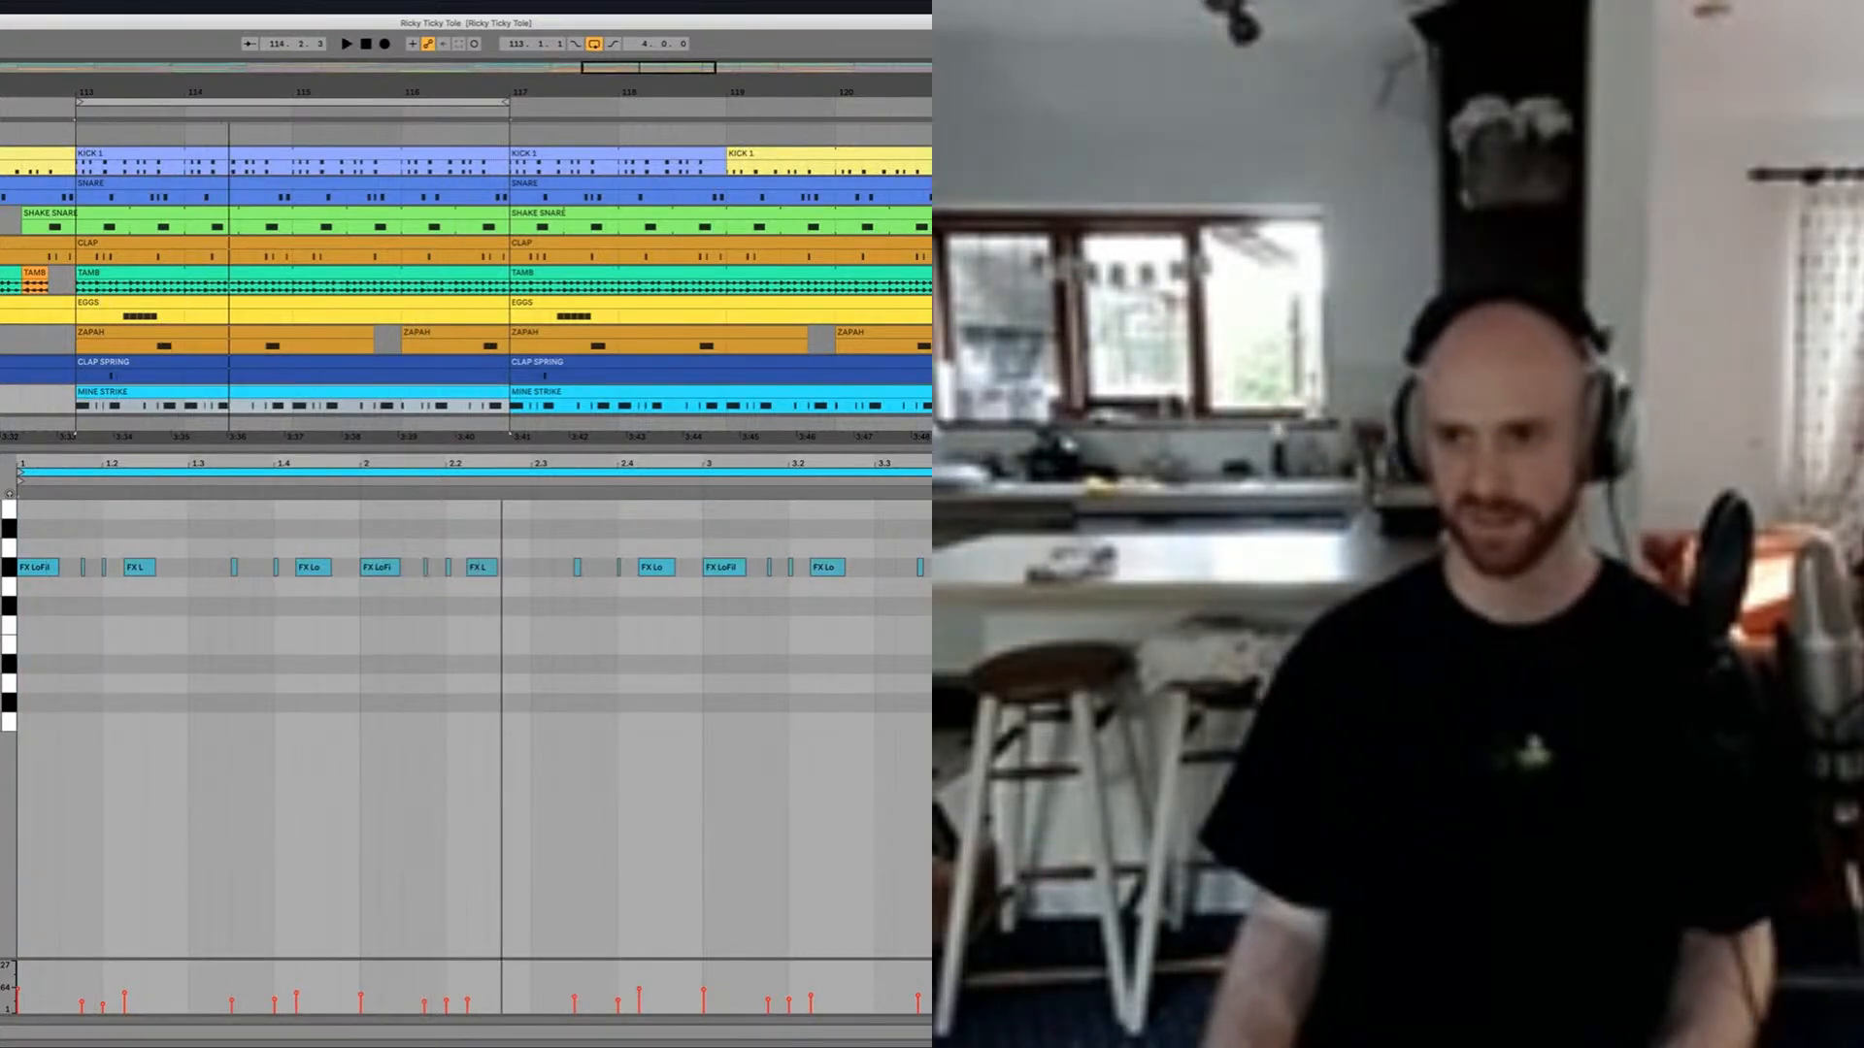
Step: Move the MINE STRIKE track directly below the kick track, then hide the detail view and play the loop
{"action": "left_click", "coordinate": [373, 346]}
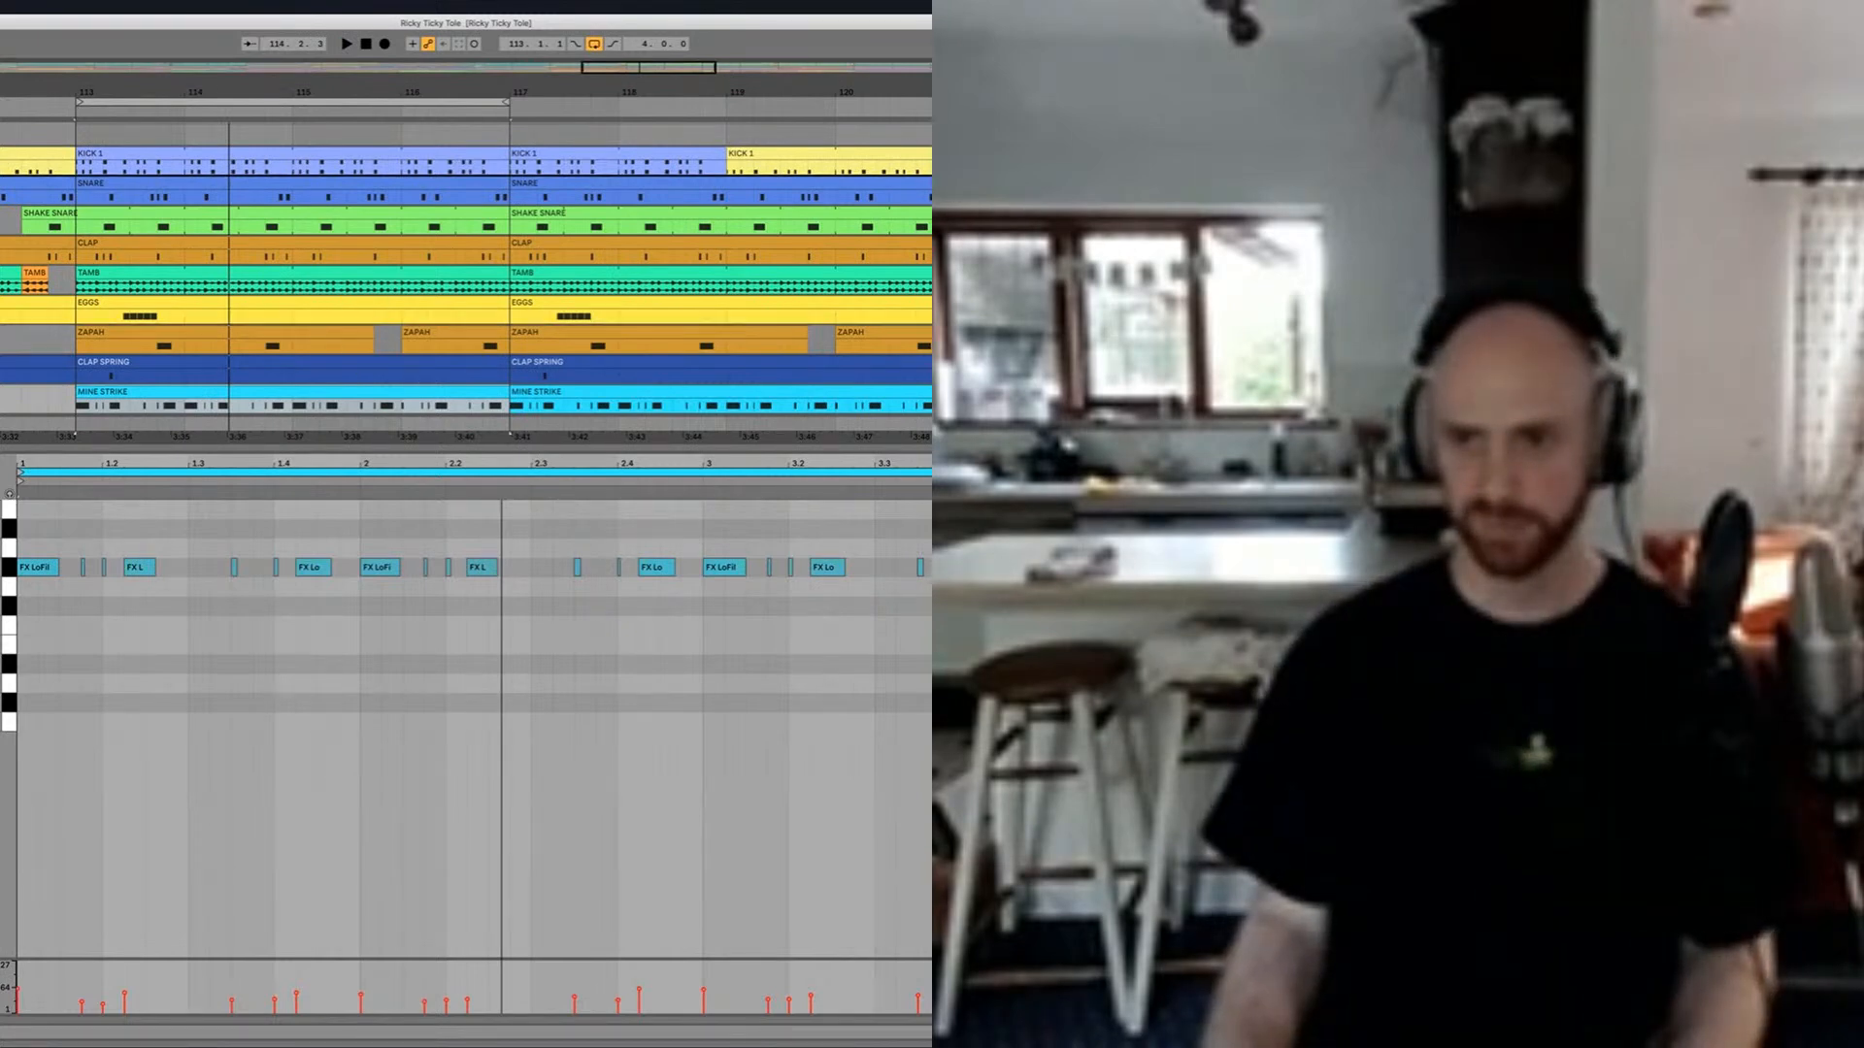
{"action": "left_click_drag", "start_coordinate": [927, 392], "coordinate": [927, 176]}
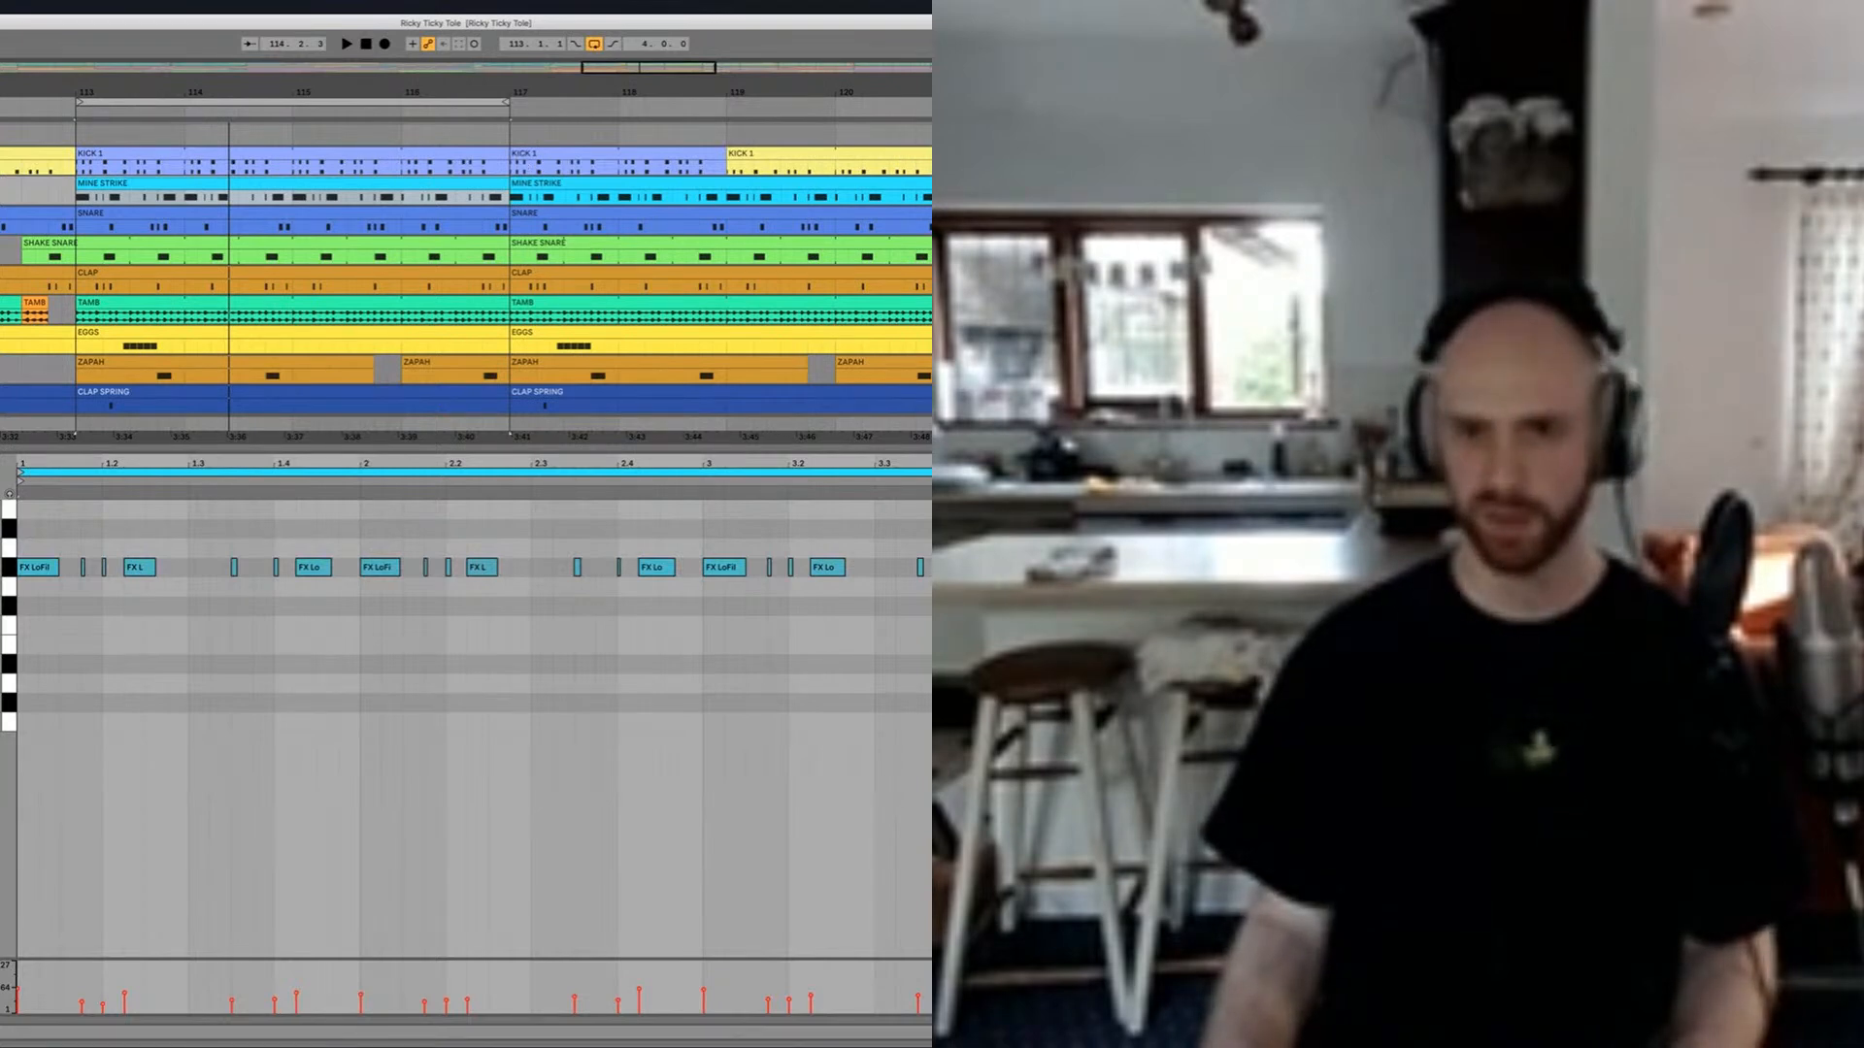
{"action": "key", "text": "alt+super+l"}
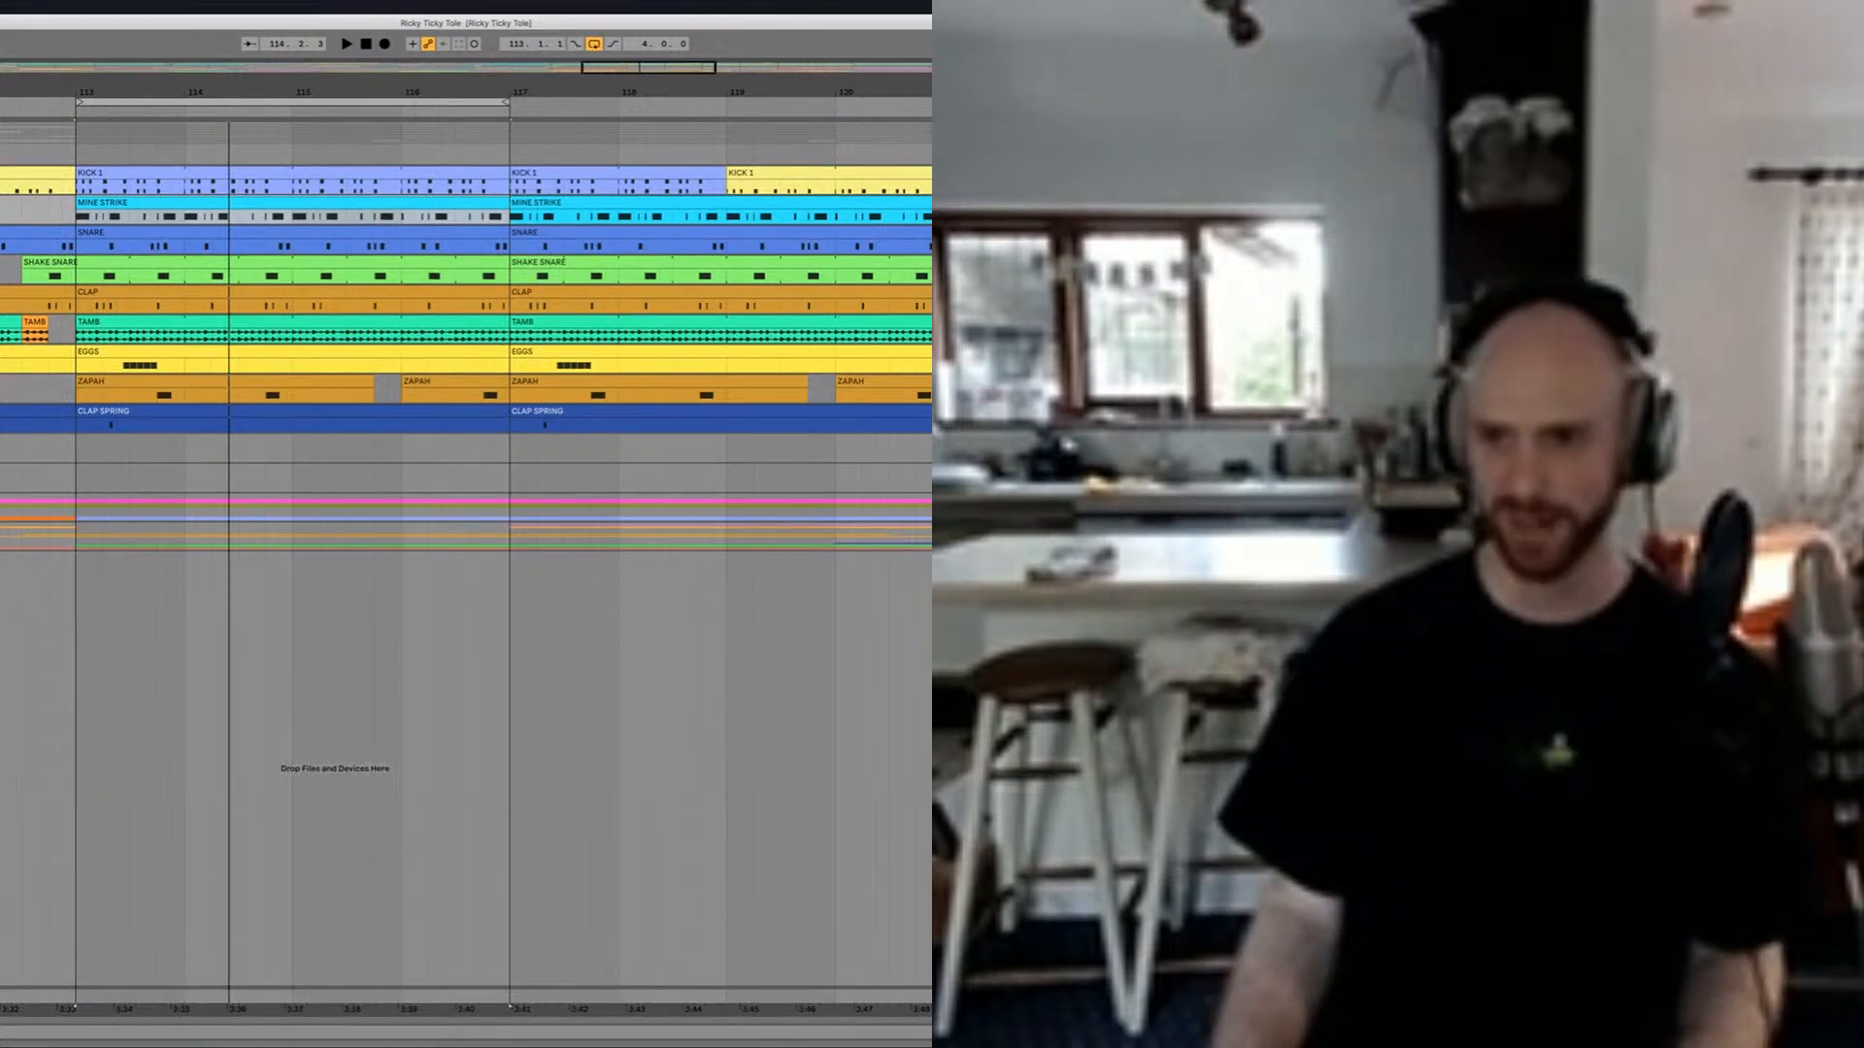
{"action": "key", "text": "space"}
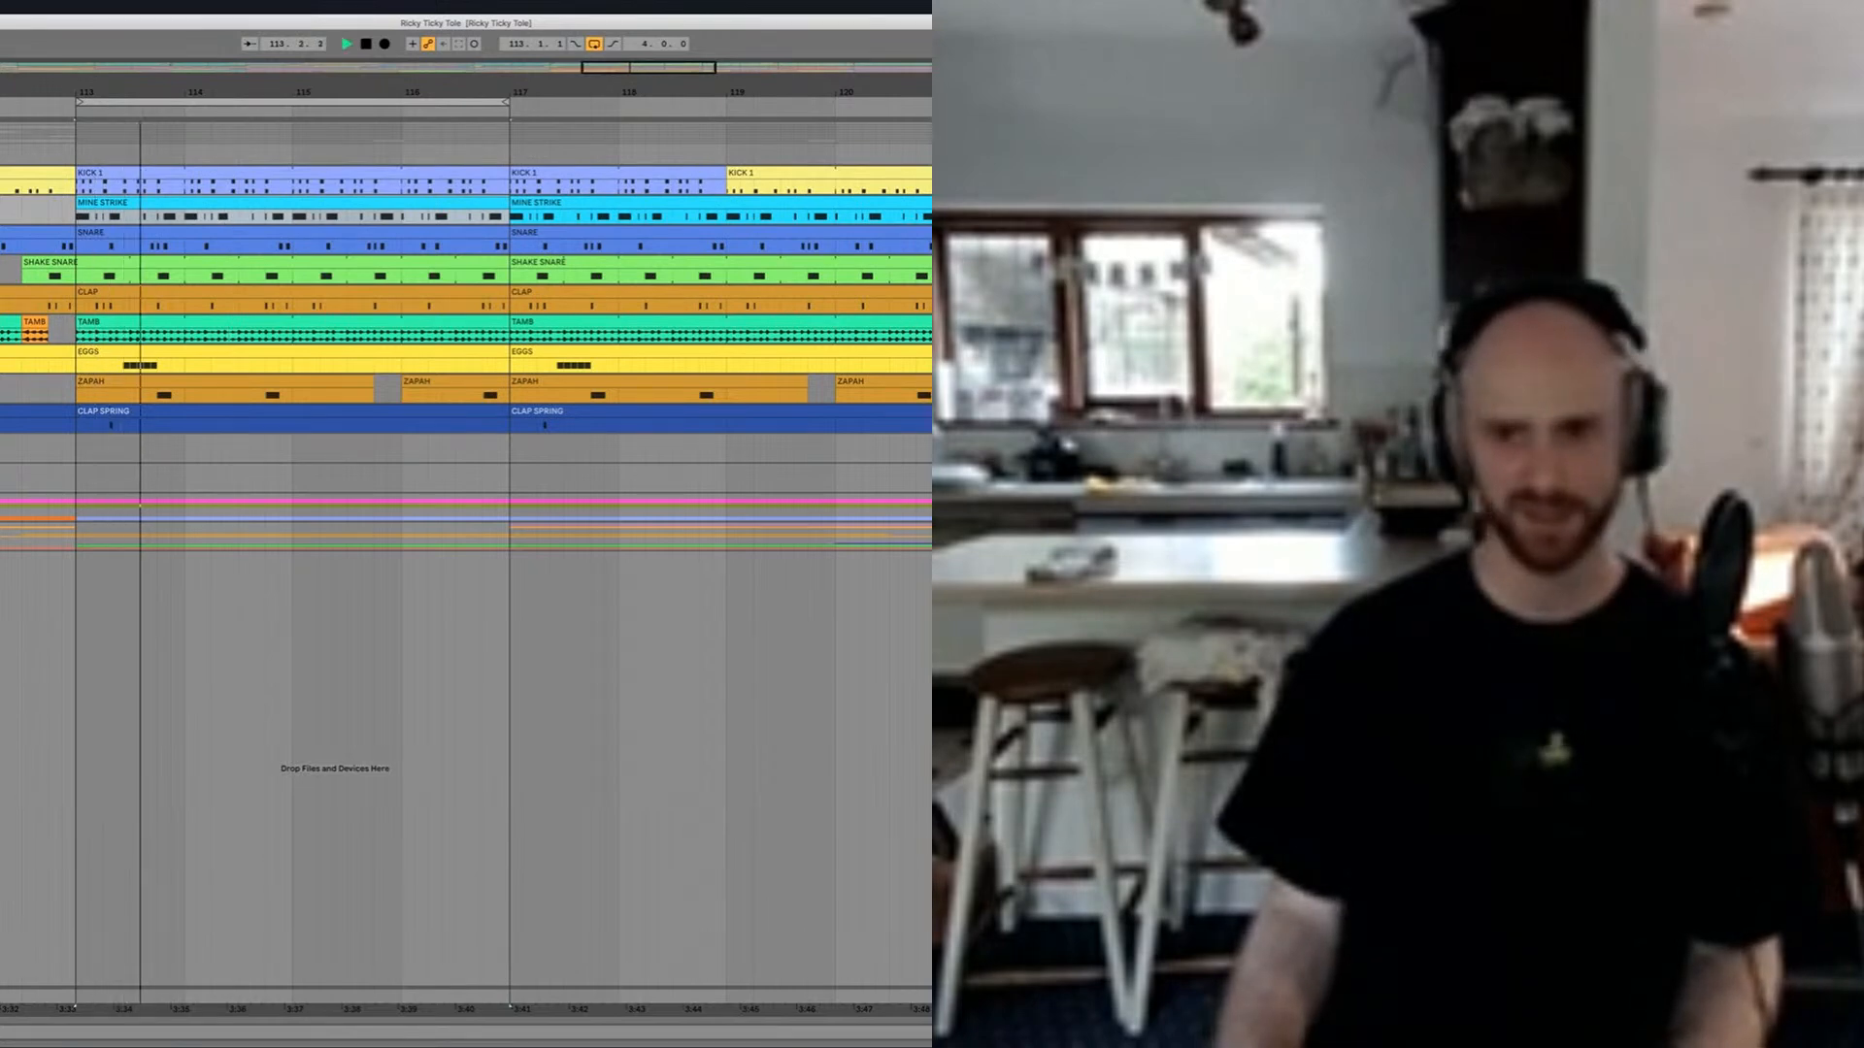
Step: Show the TAMB track's devices and compare the loop with its bit-reduction effect off and on, leaving it on
{"action": "key", "text": "alt+super+l"}
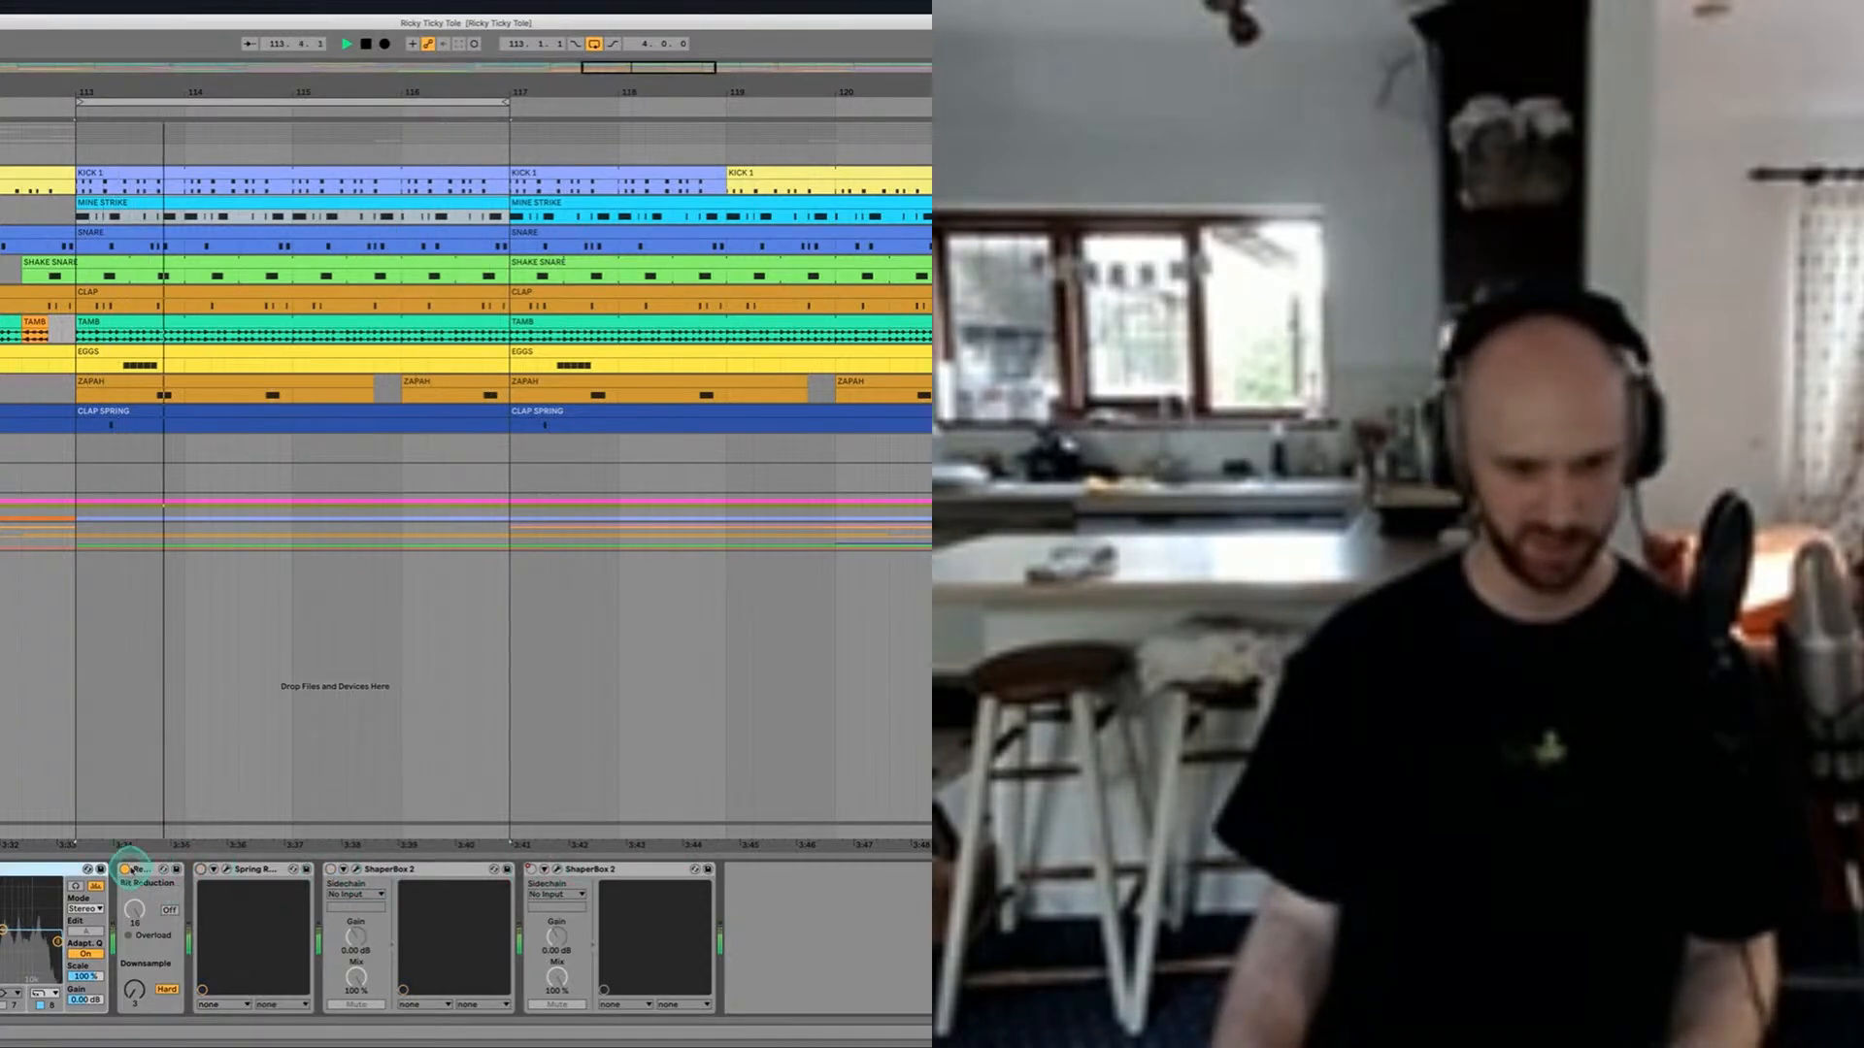
{"action": "left_click", "coordinate": [125, 869]}
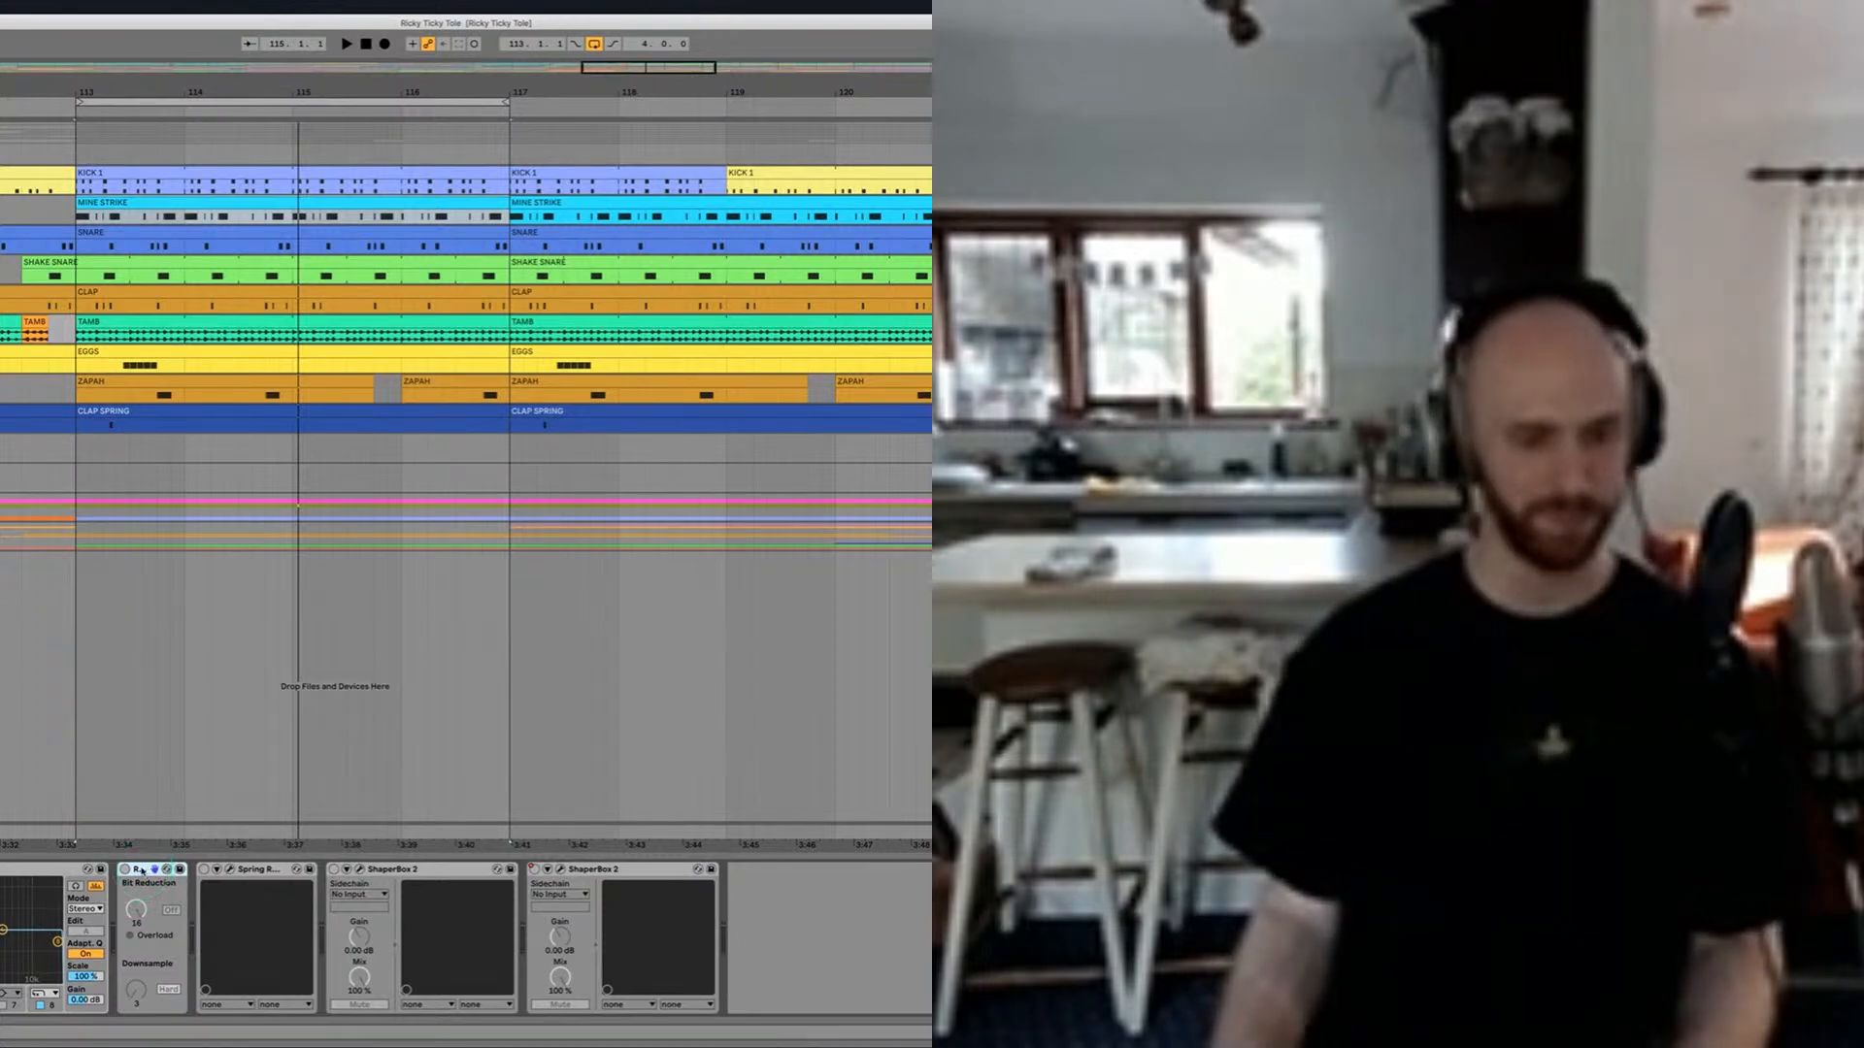
{"action": "left_click", "coordinate": [142, 871]}
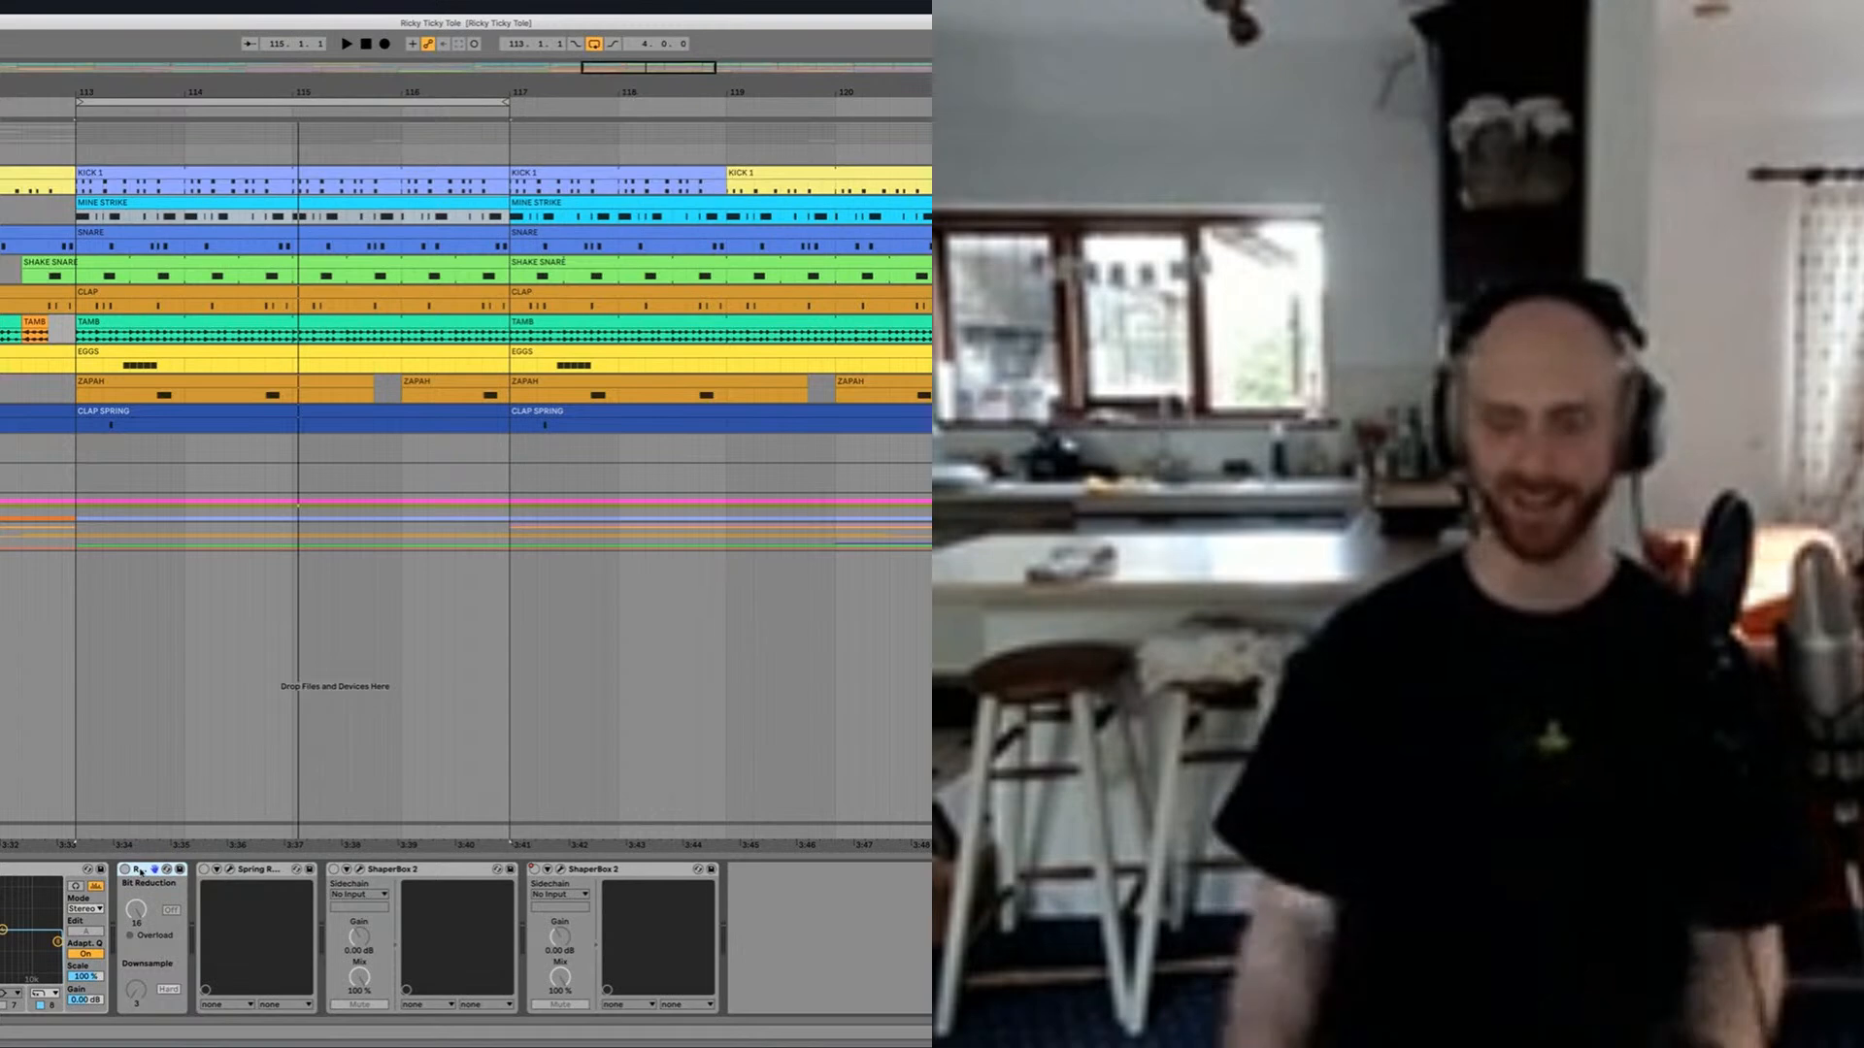
{"action": "left_click", "coordinate": [142, 871]}
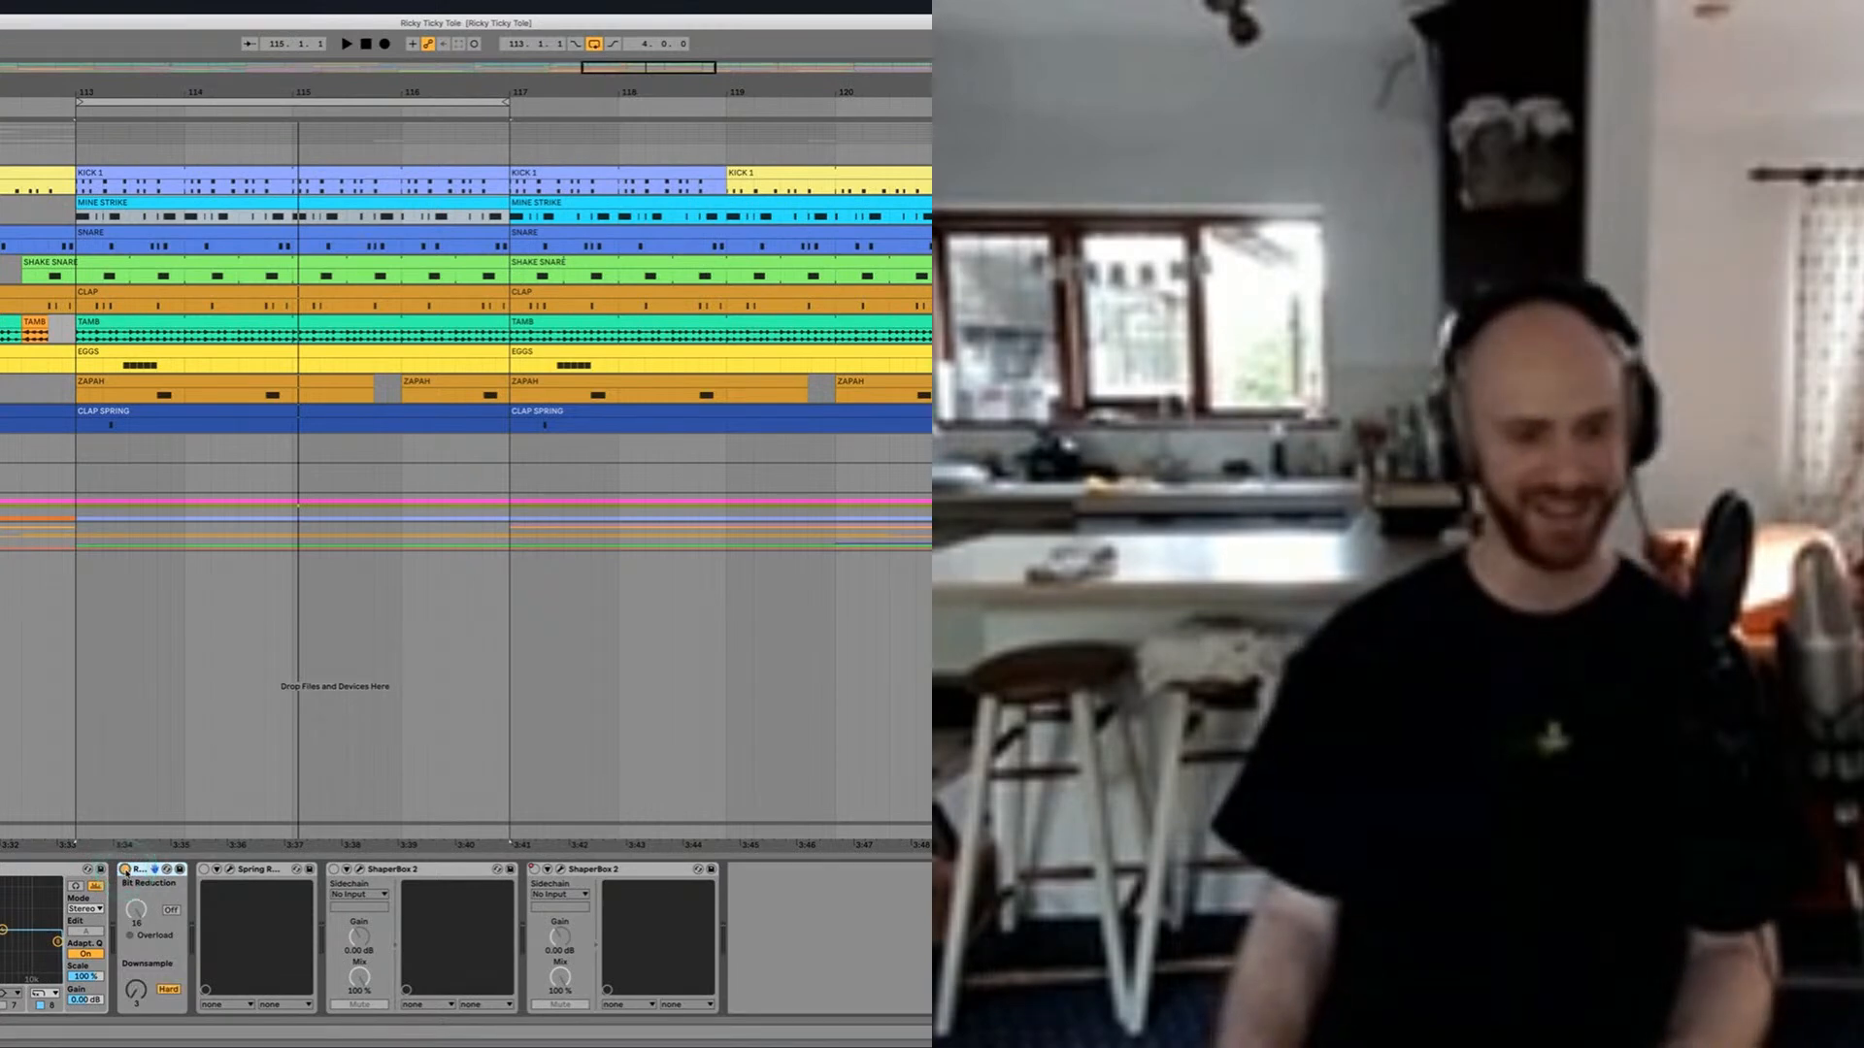
{"action": "key", "text": "space"}
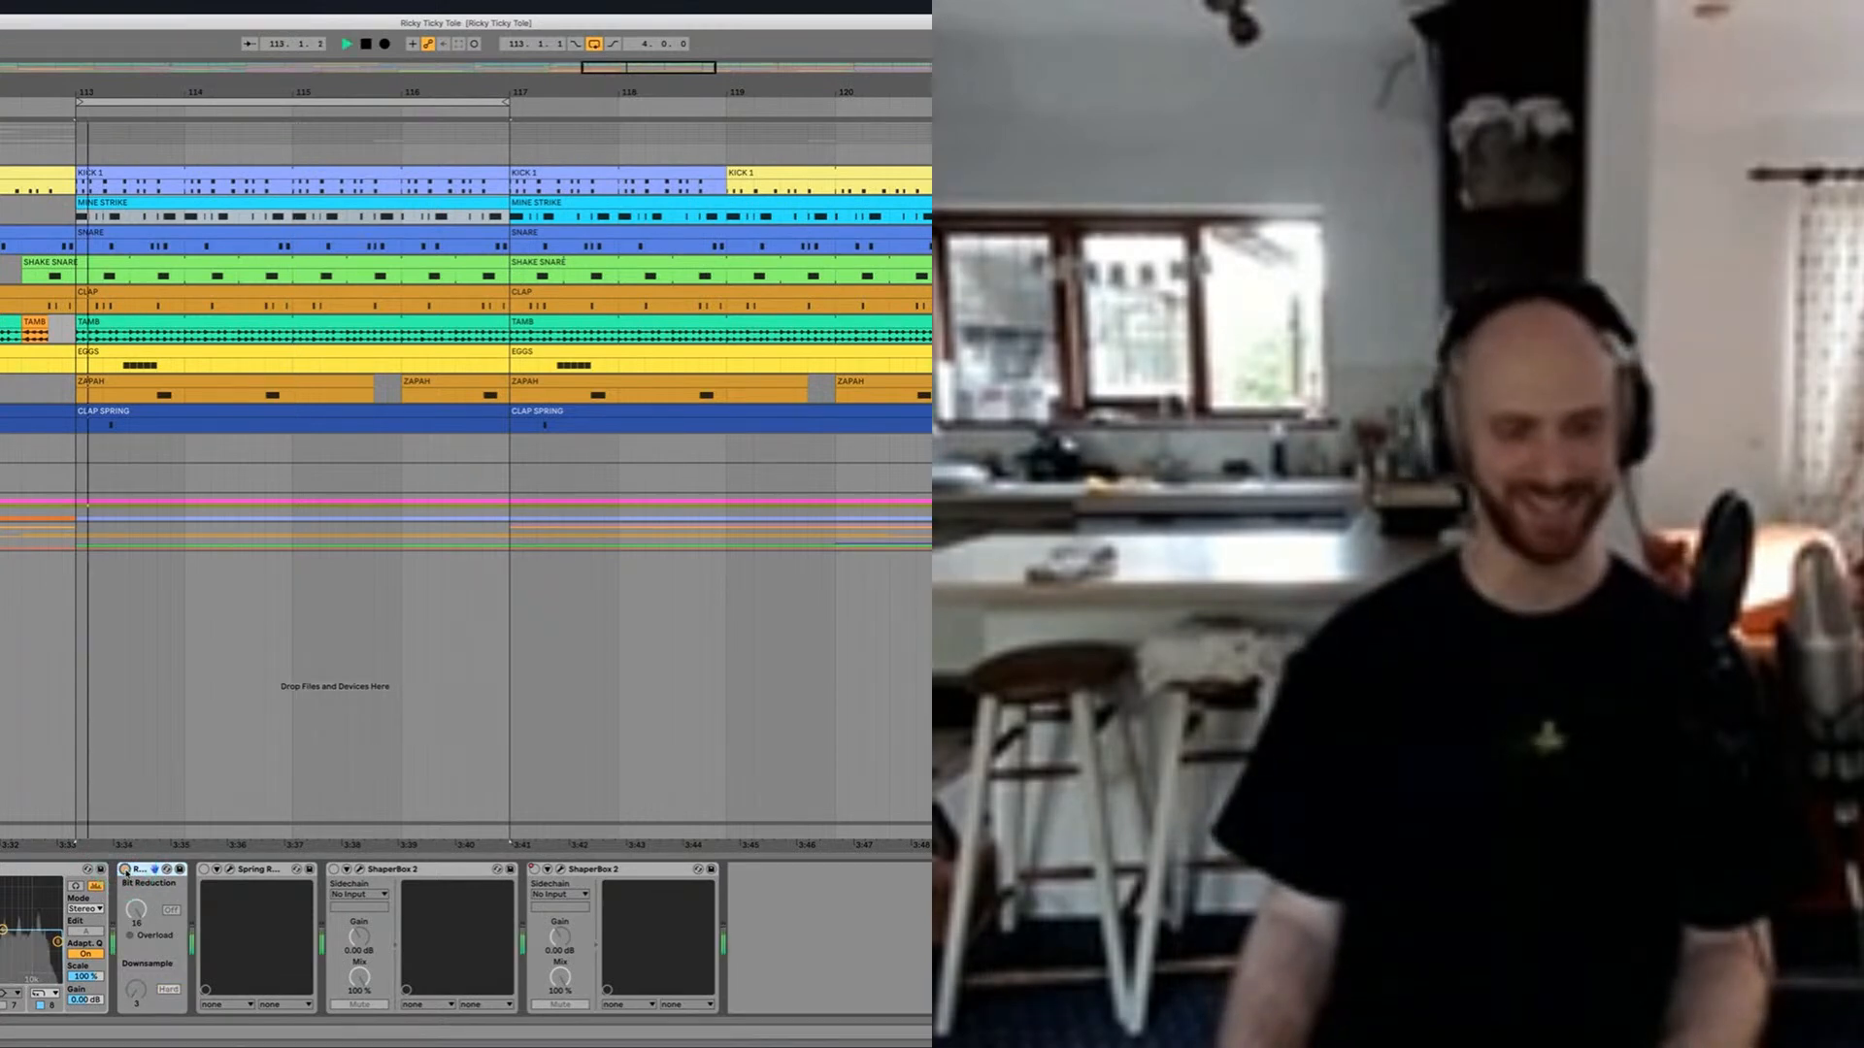
{"action": "left_click", "coordinate": [124, 870]}
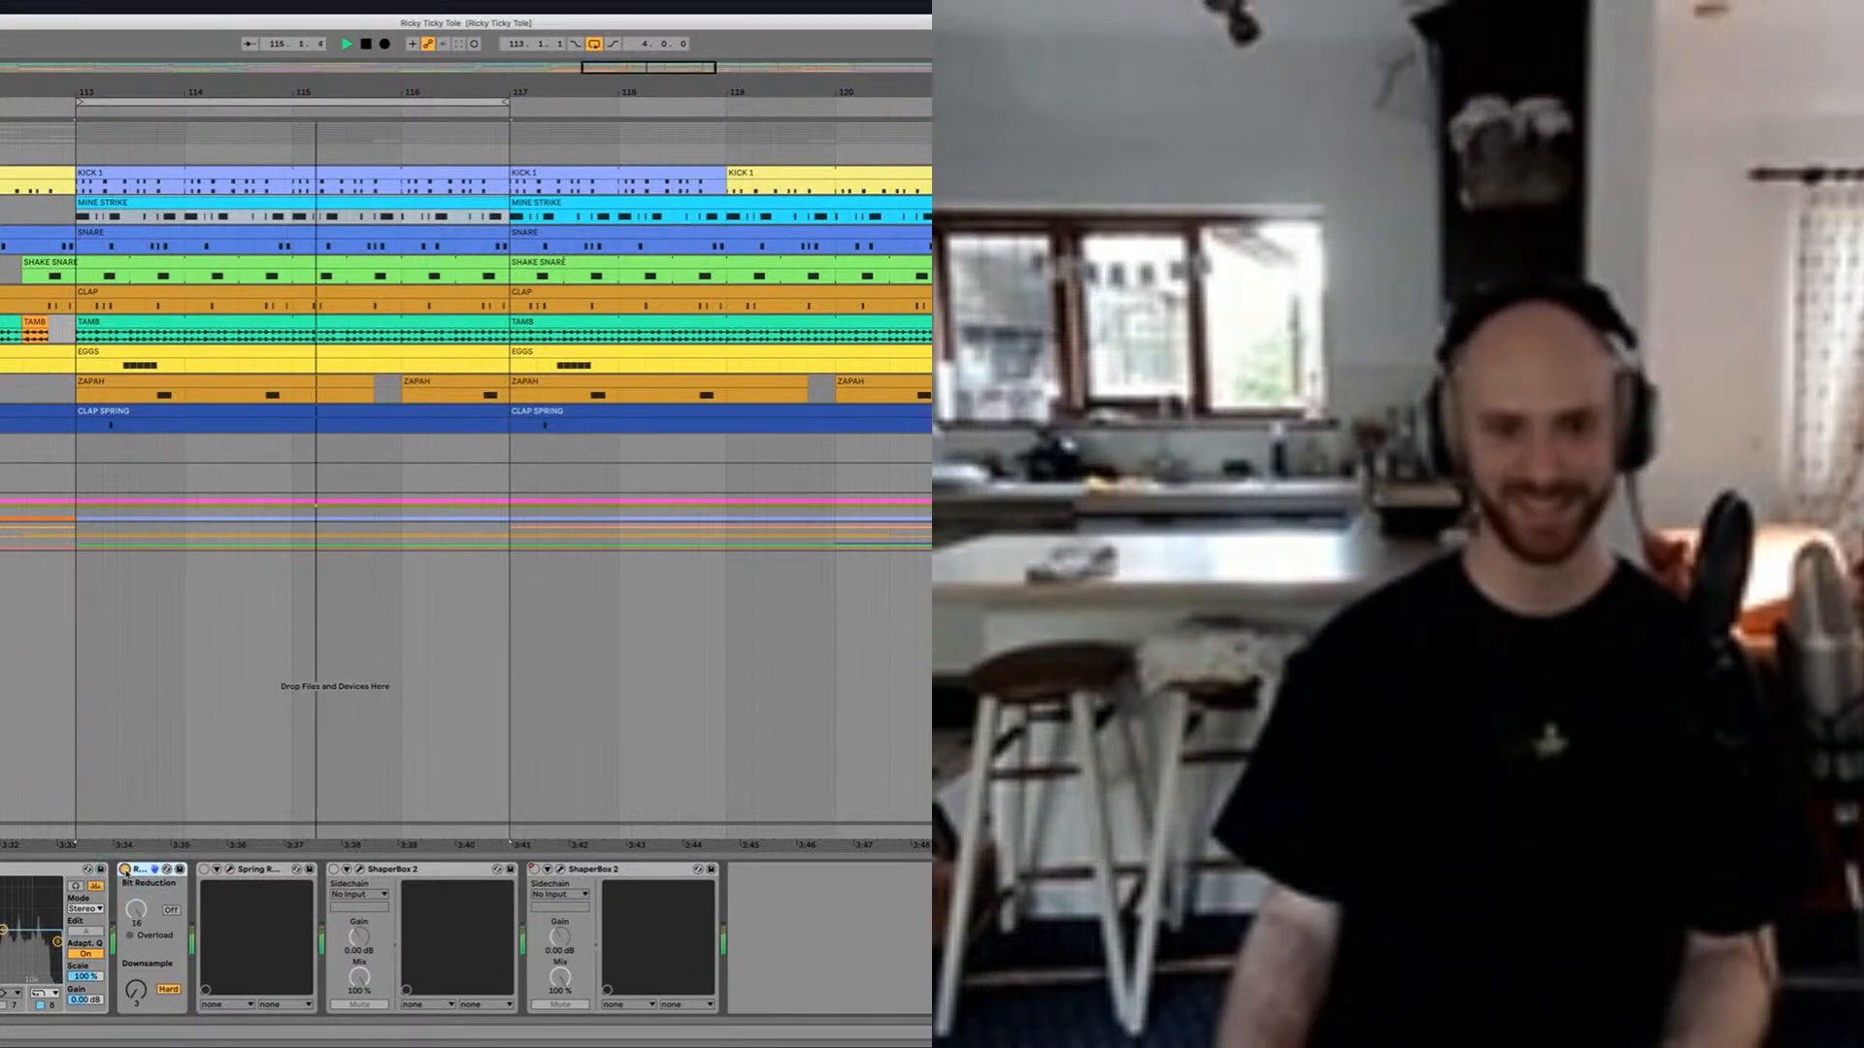
{"action": "key", "text": "space"}
{"action": "left_click", "coordinate": [154, 873]}
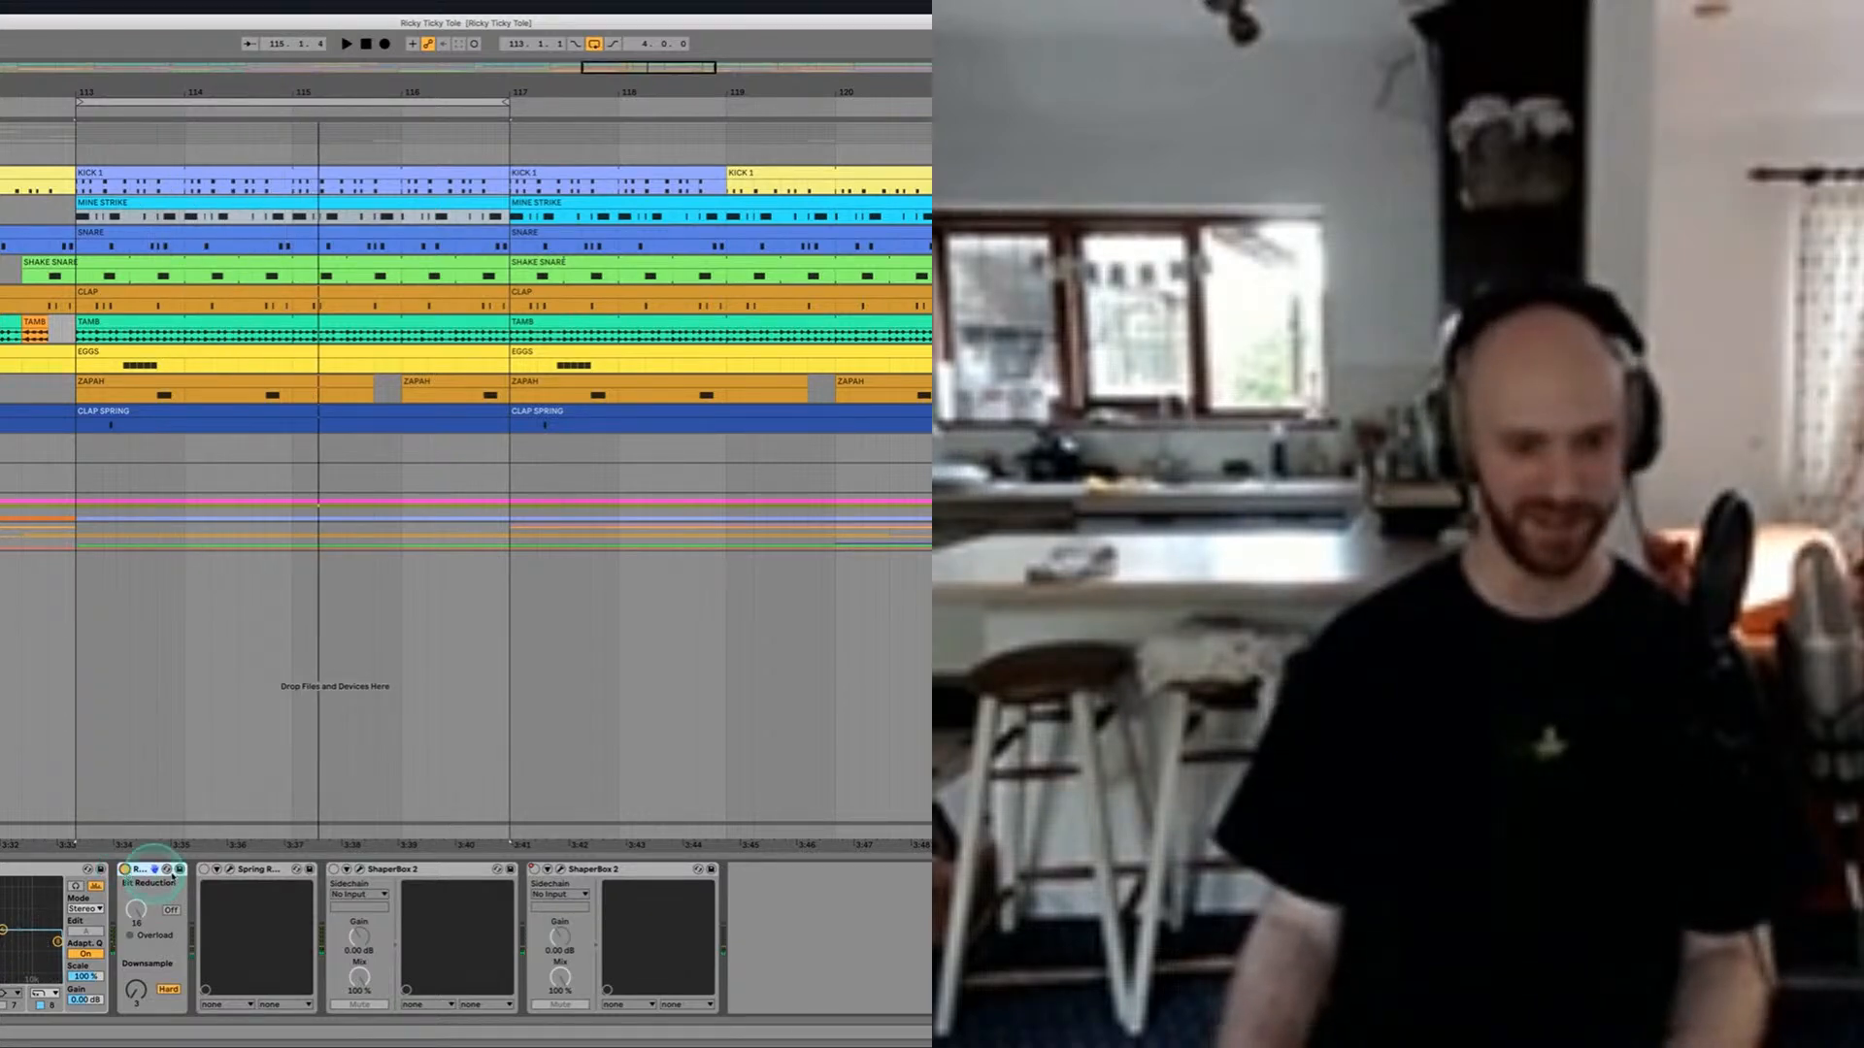
Step: Switch on the spring reverb on the TAMB track, view the TAMB audio clip at bar 113, and play the loop
{"action": "left_click", "coordinate": [203, 869]}
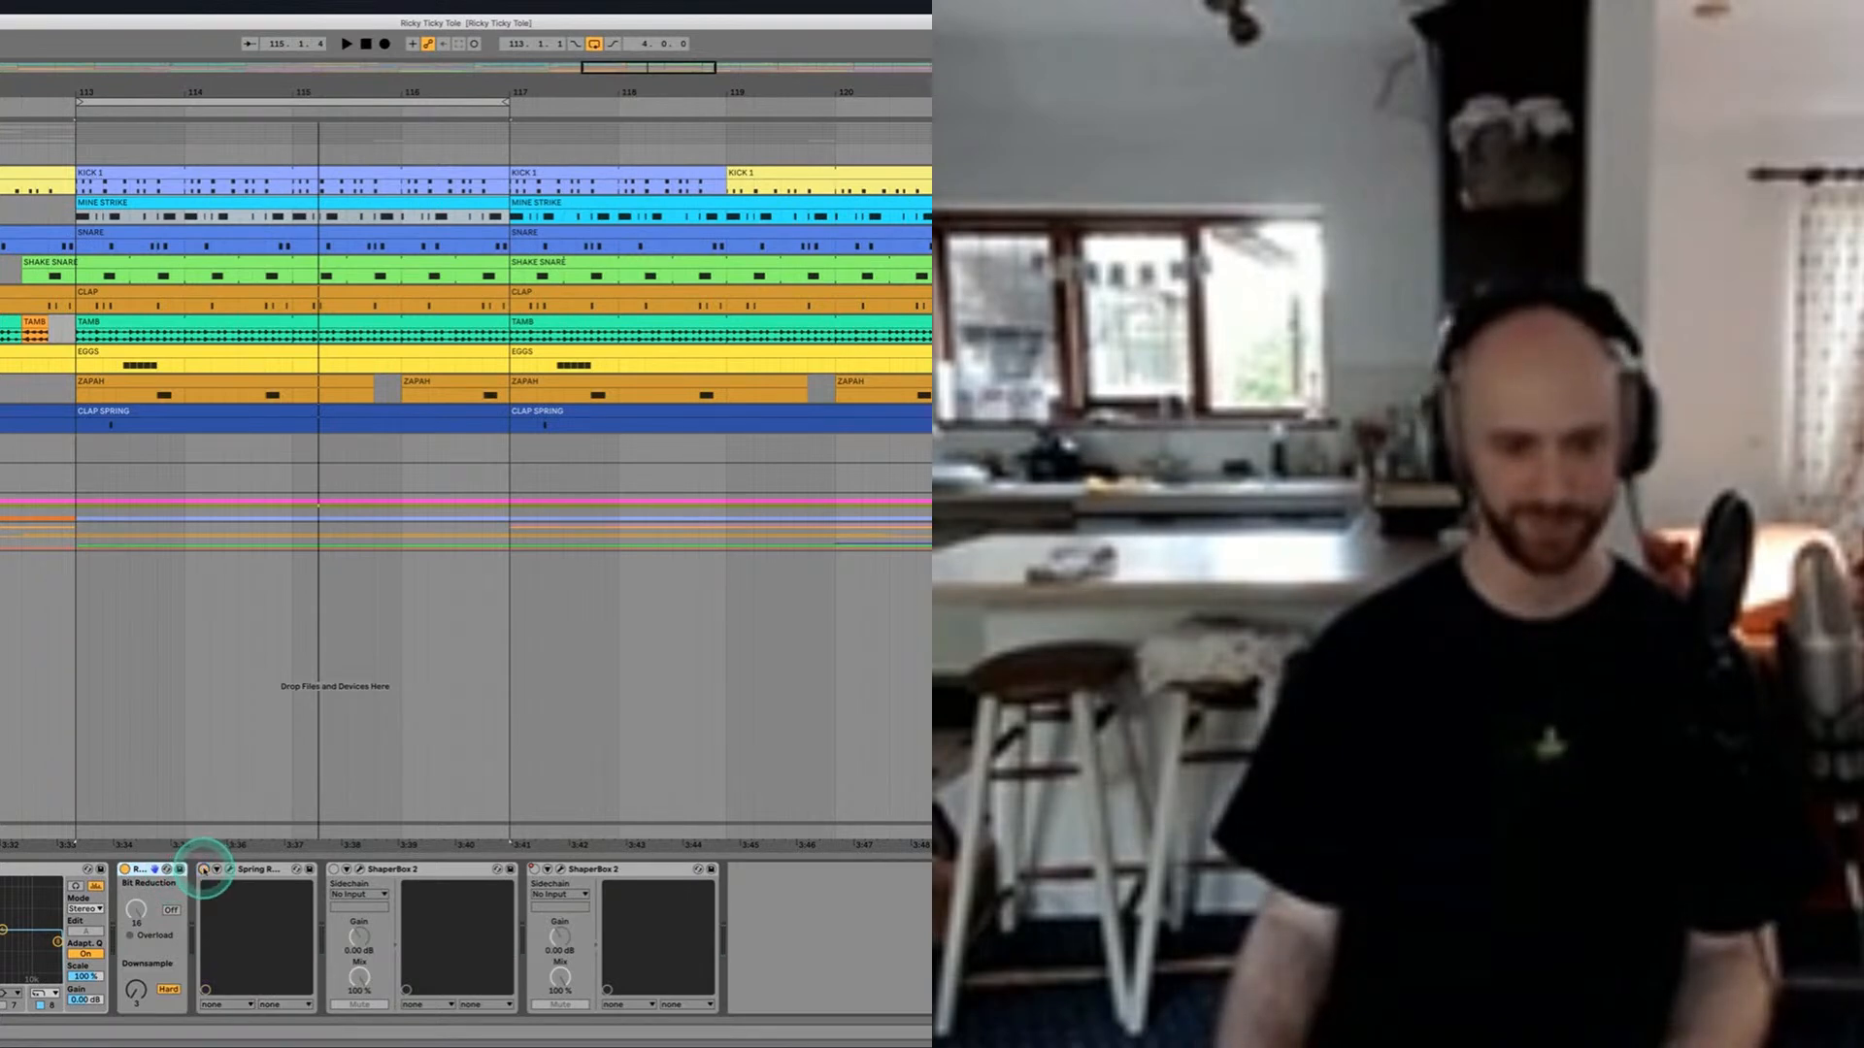
{"action": "double_click", "coordinate": [255, 327]}
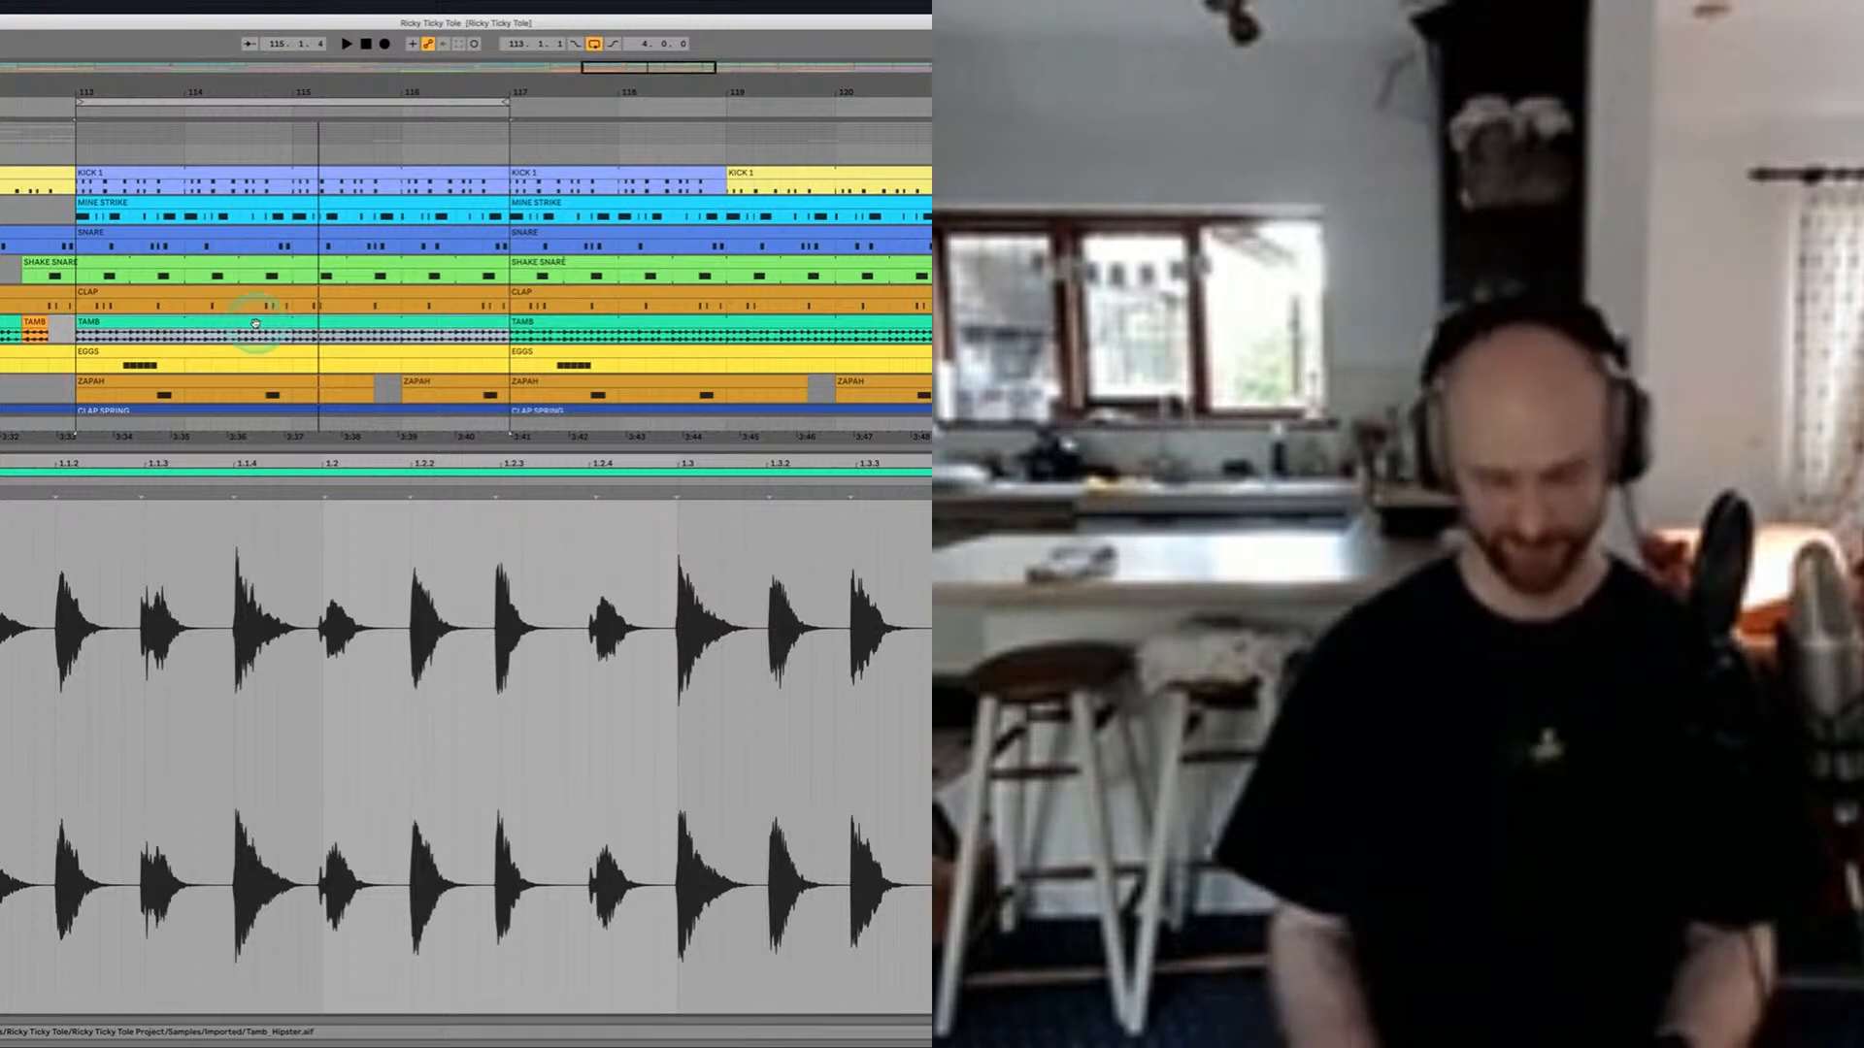
{"action": "double_click", "coordinate": [256, 324]}
{"action": "key", "text": "shift+Tab"}
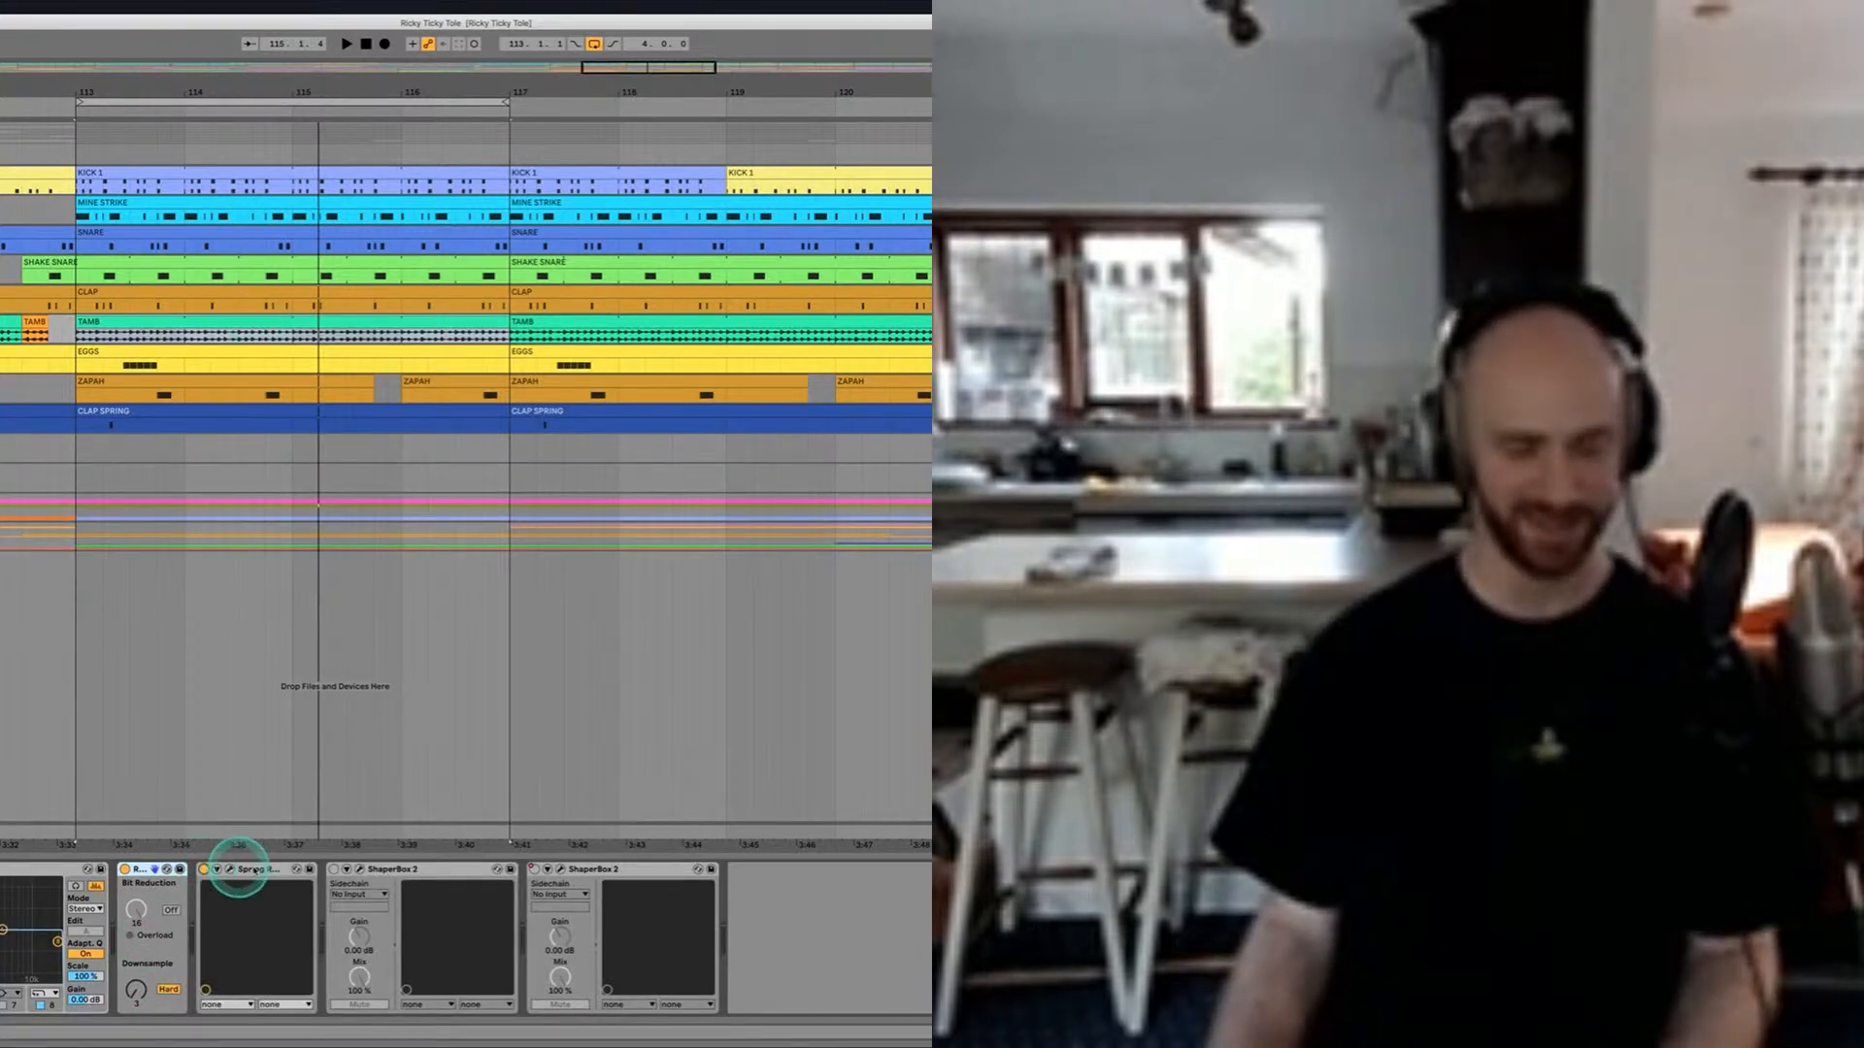
{"action": "key", "text": "space"}
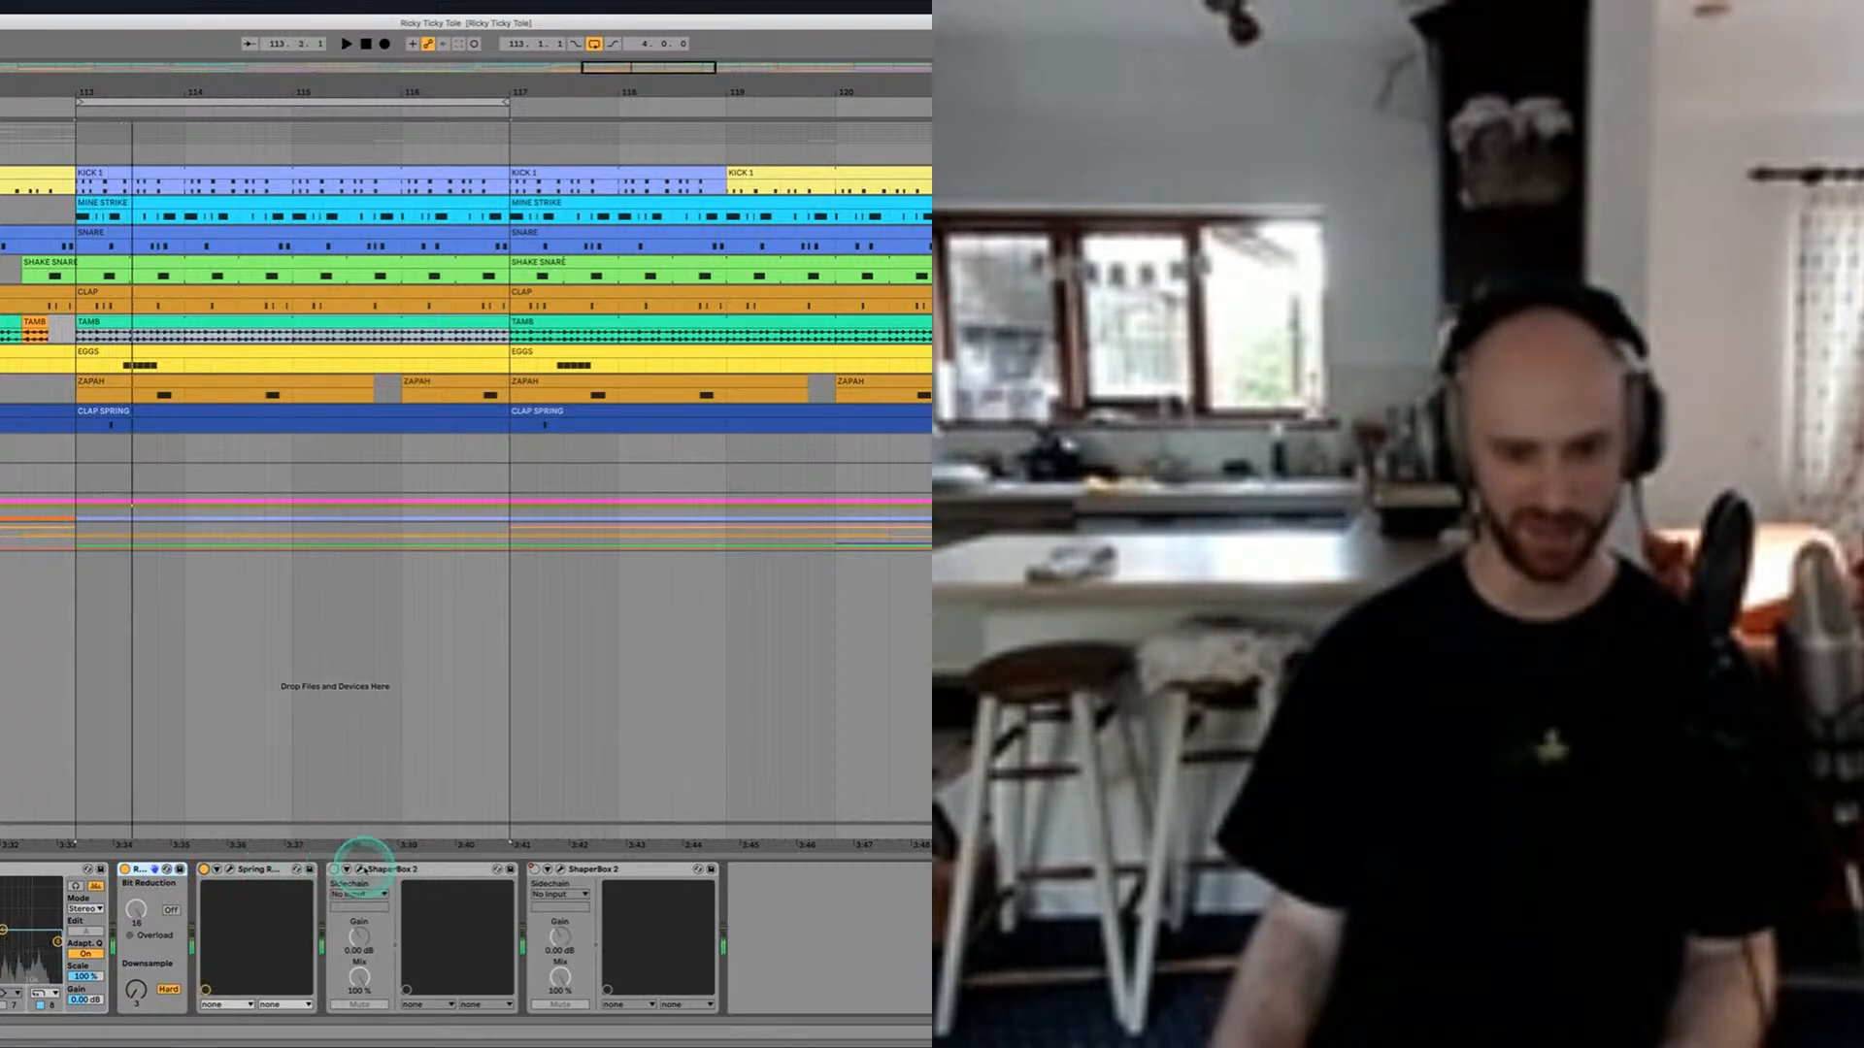
Step: Switch on the TAMB track's first ShaperBox 2, examine its Crush settings, and close the plug-in window
{"action": "left_click", "coordinate": [358, 869]}
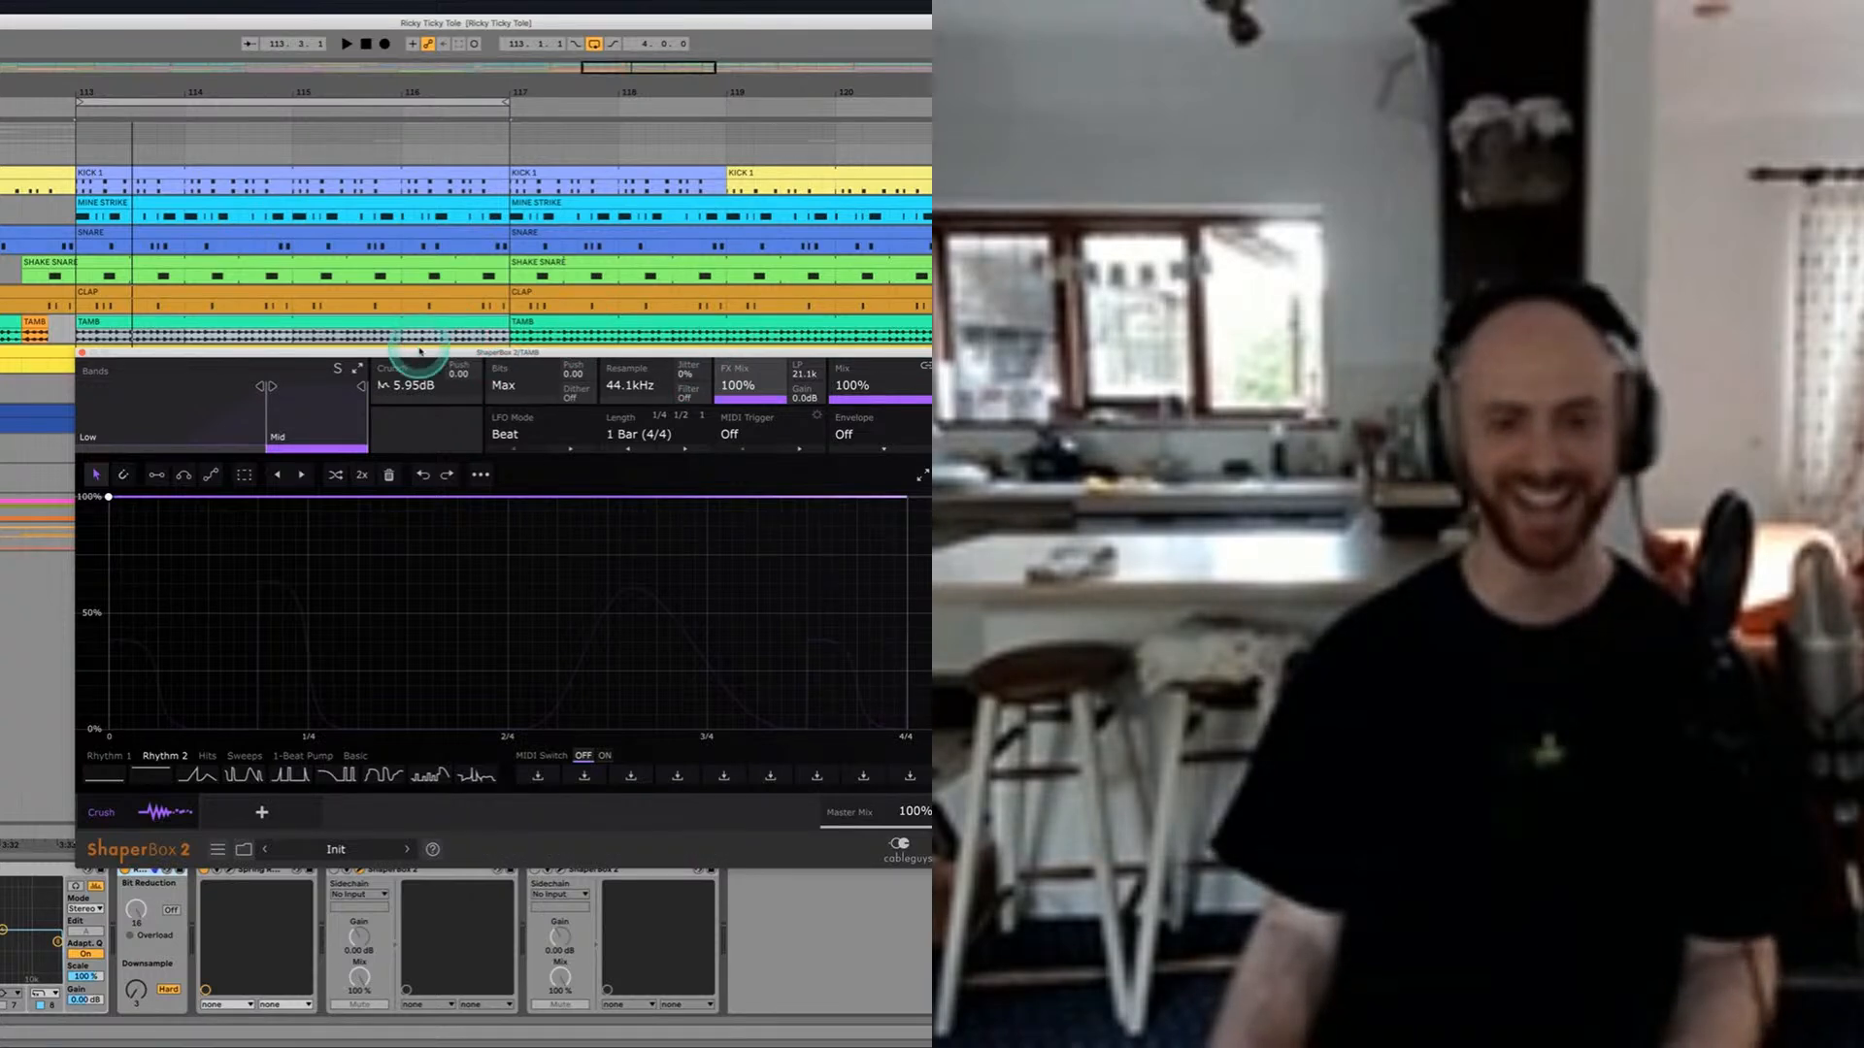
{"action": "left_click_drag", "start_coordinate": [113, 355], "coordinate": [45, 288]}
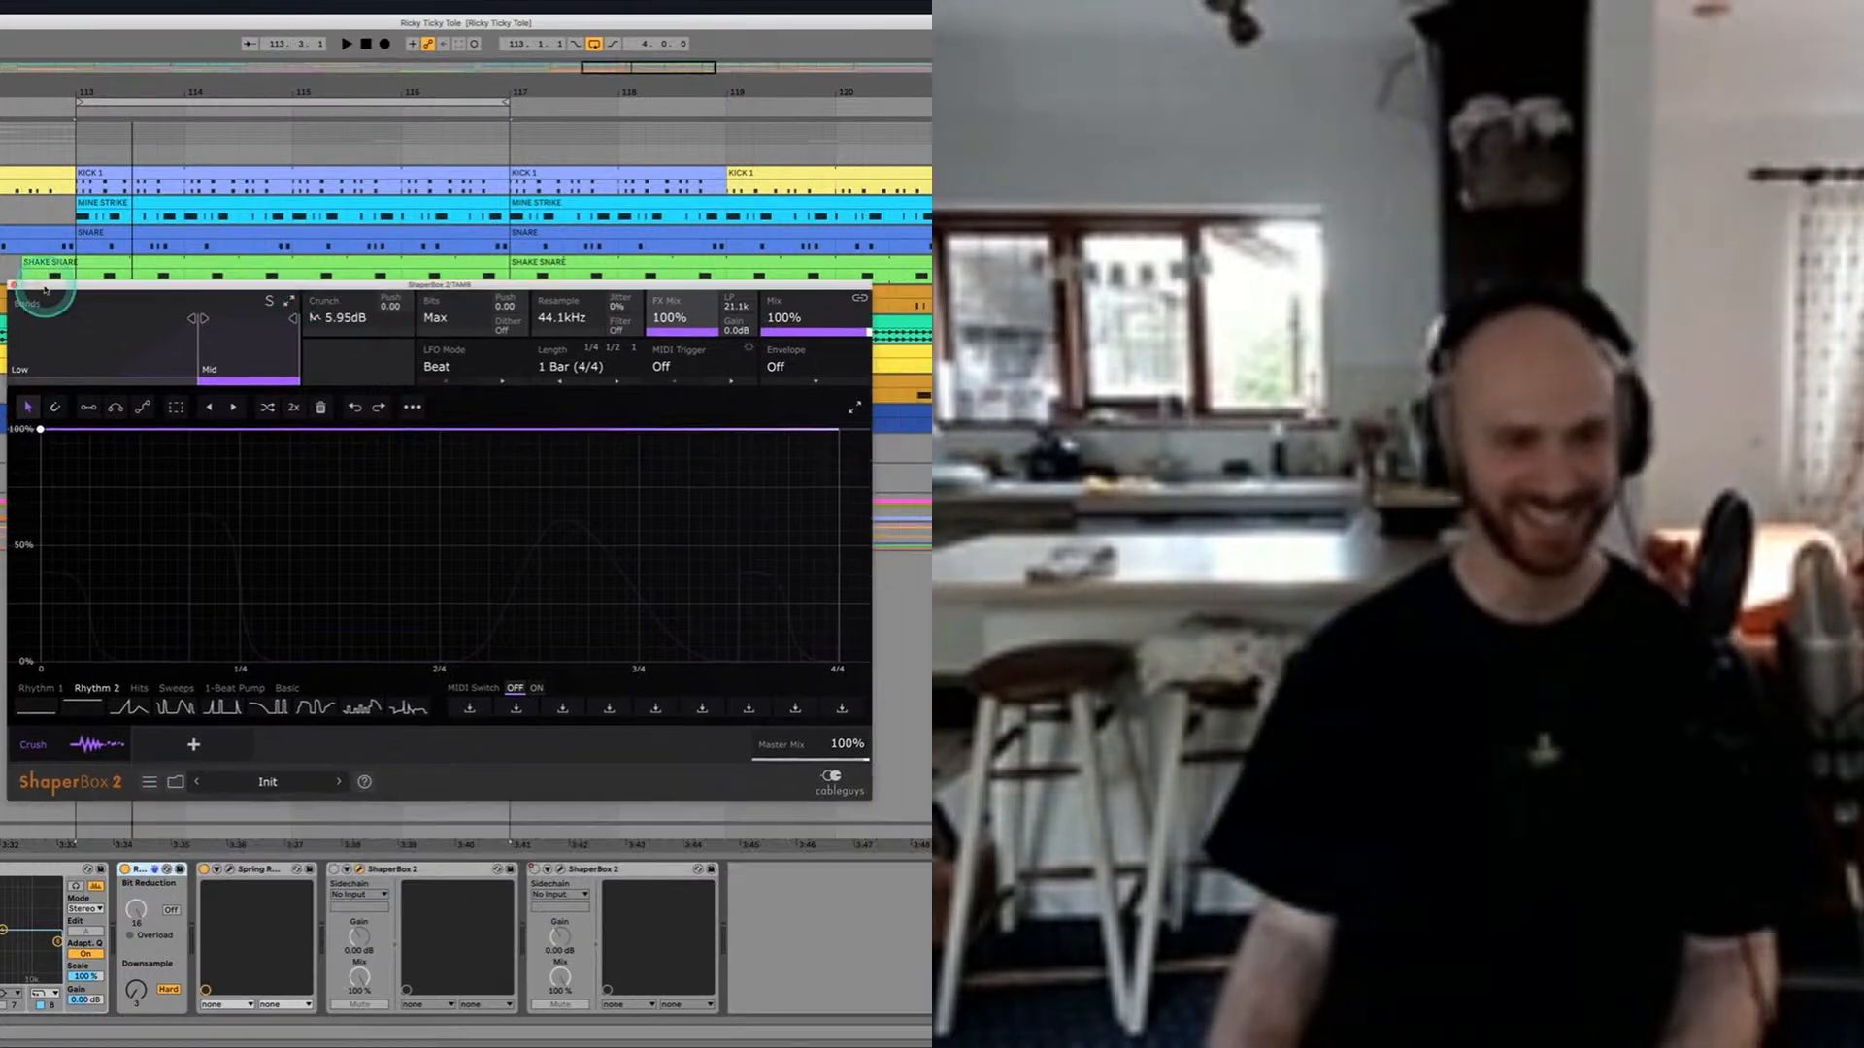
{"action": "left_click", "coordinate": [13, 285]}
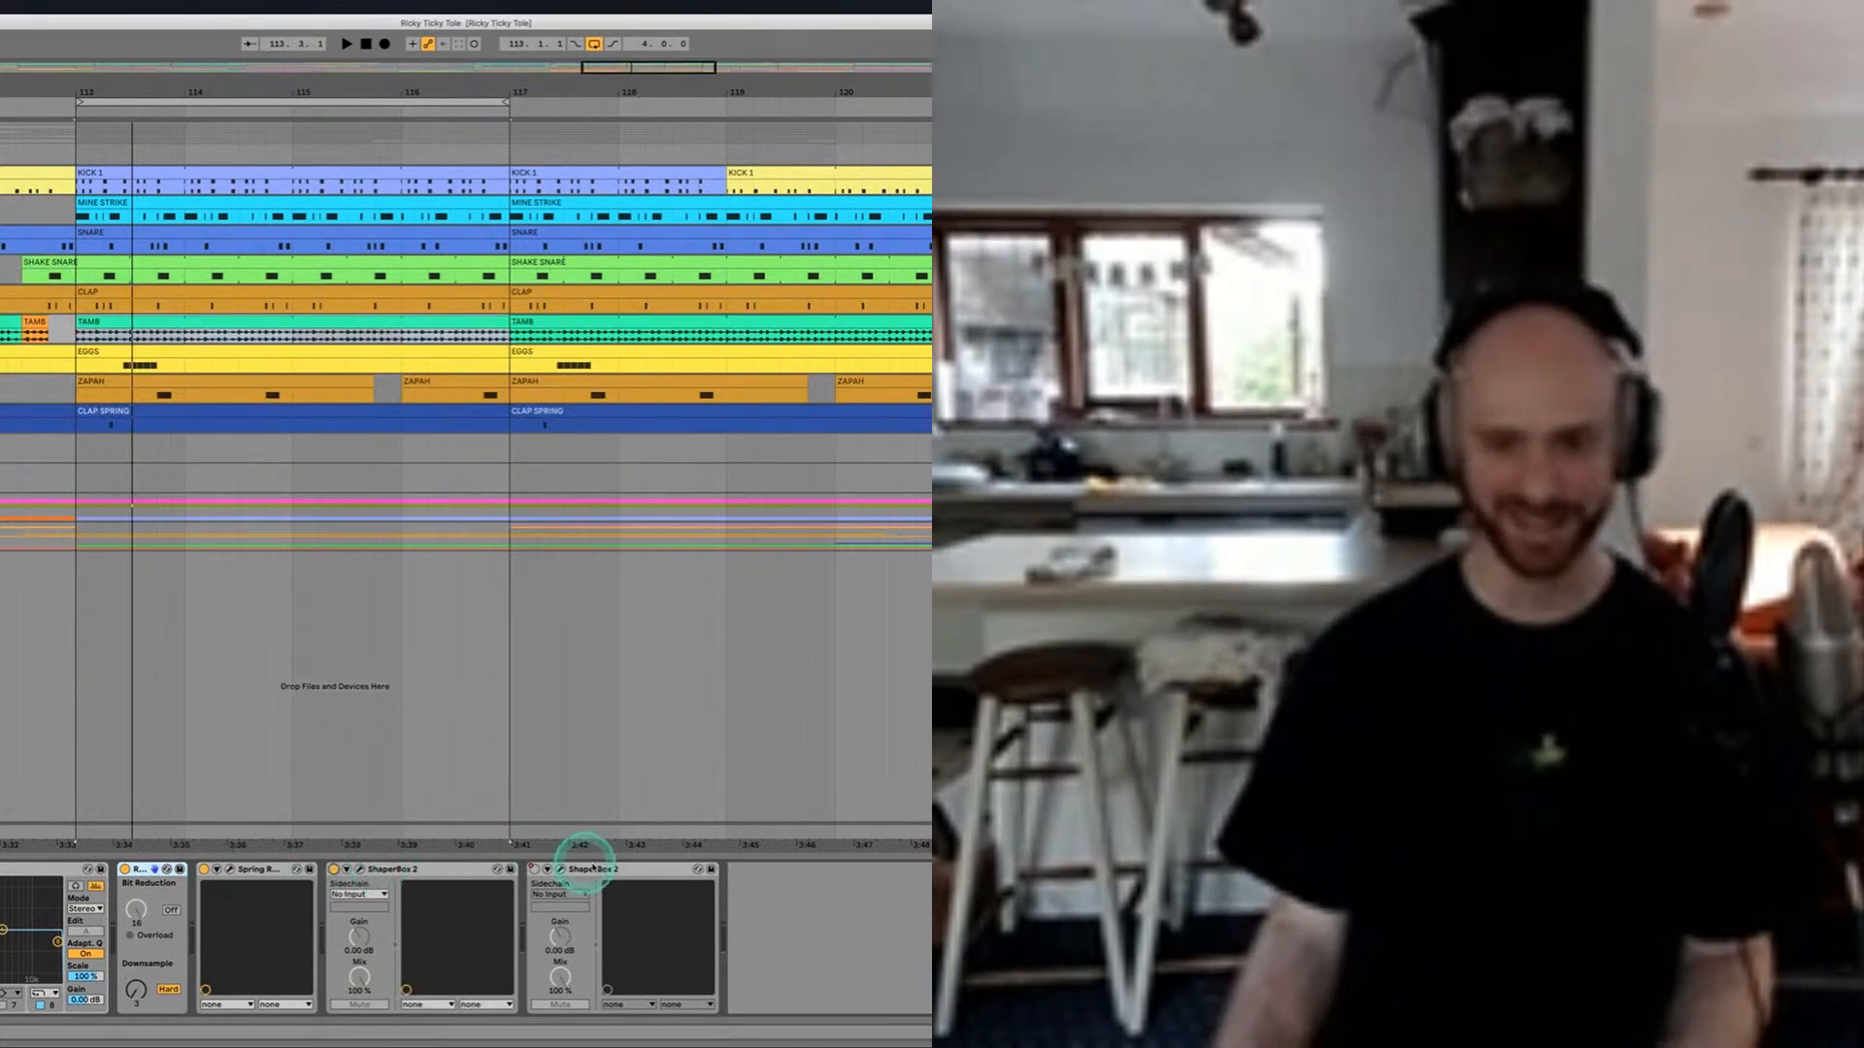
Step: Loop the eight bars from bar 73 along the blue TAMB clip
{"action": "scroll", "coordinate": [140, 570], "scroll_direction": "down", "scroll_amount": 5}
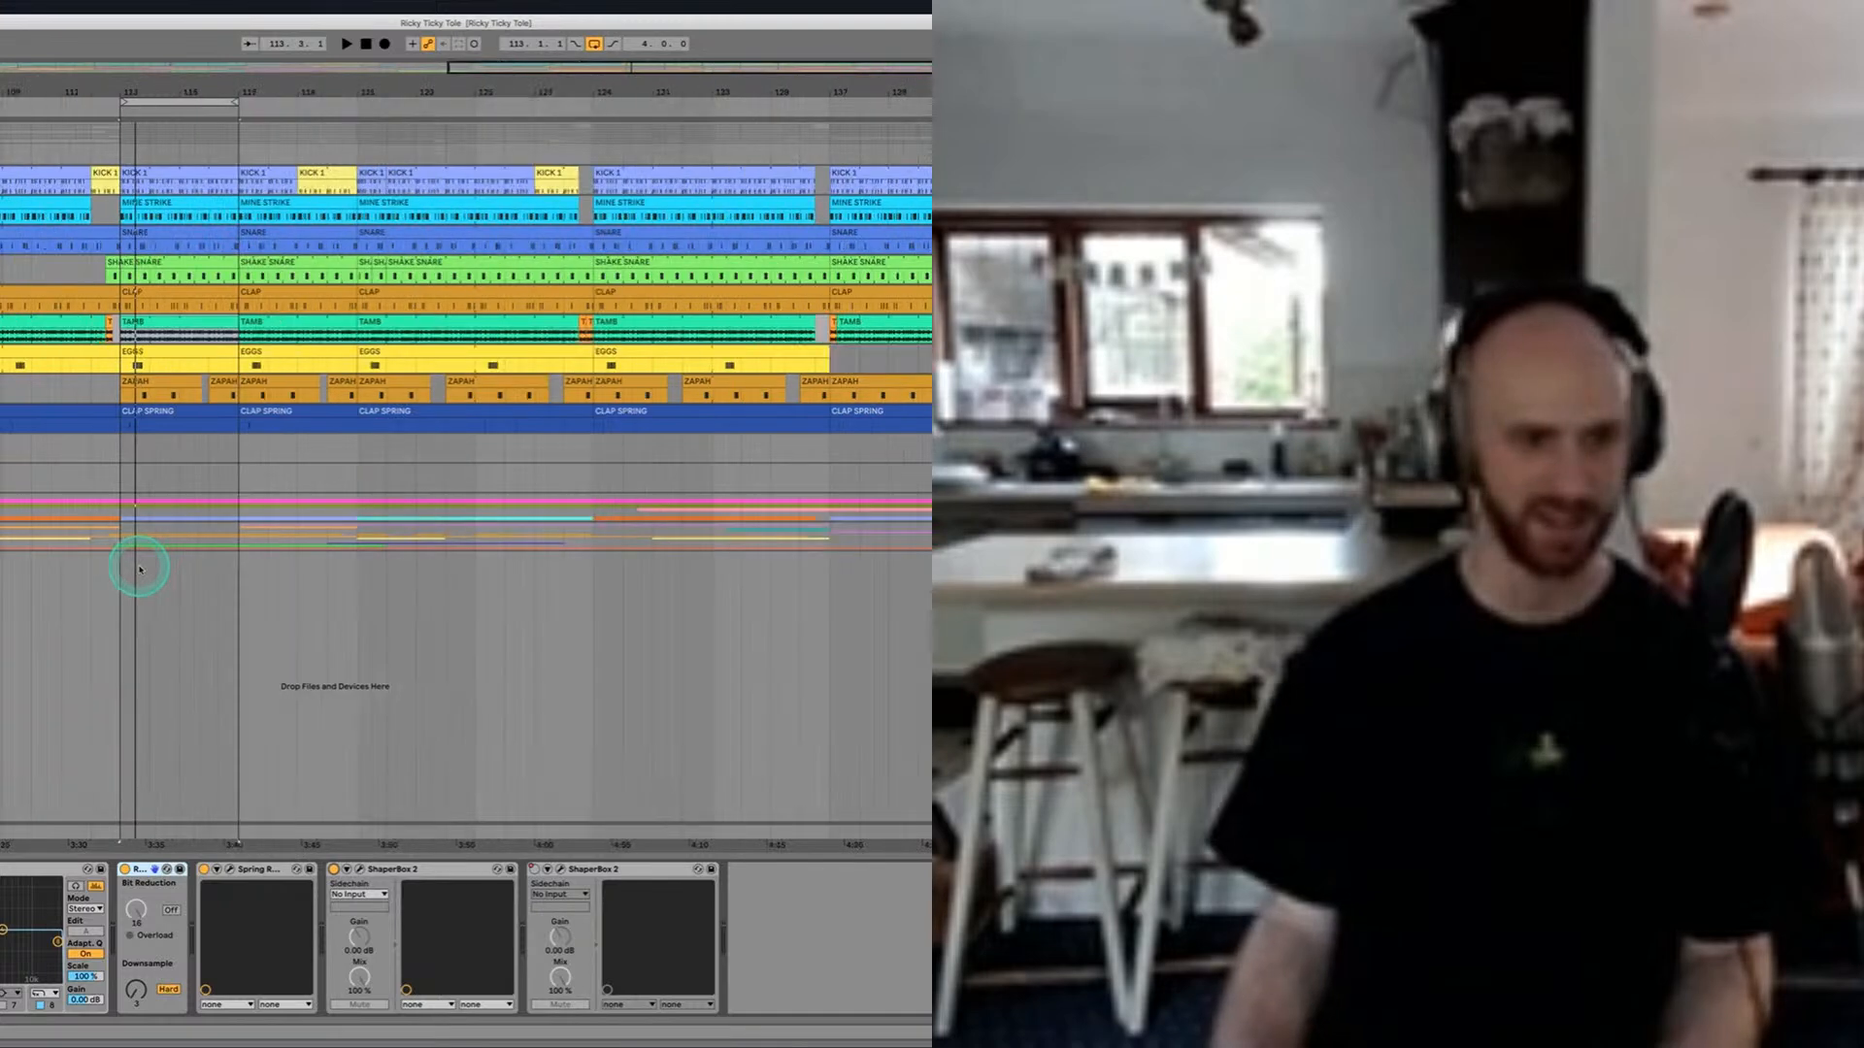
{"action": "scroll", "coordinate": [140, 570], "scroll_direction": "left", "scroll_amount": 10}
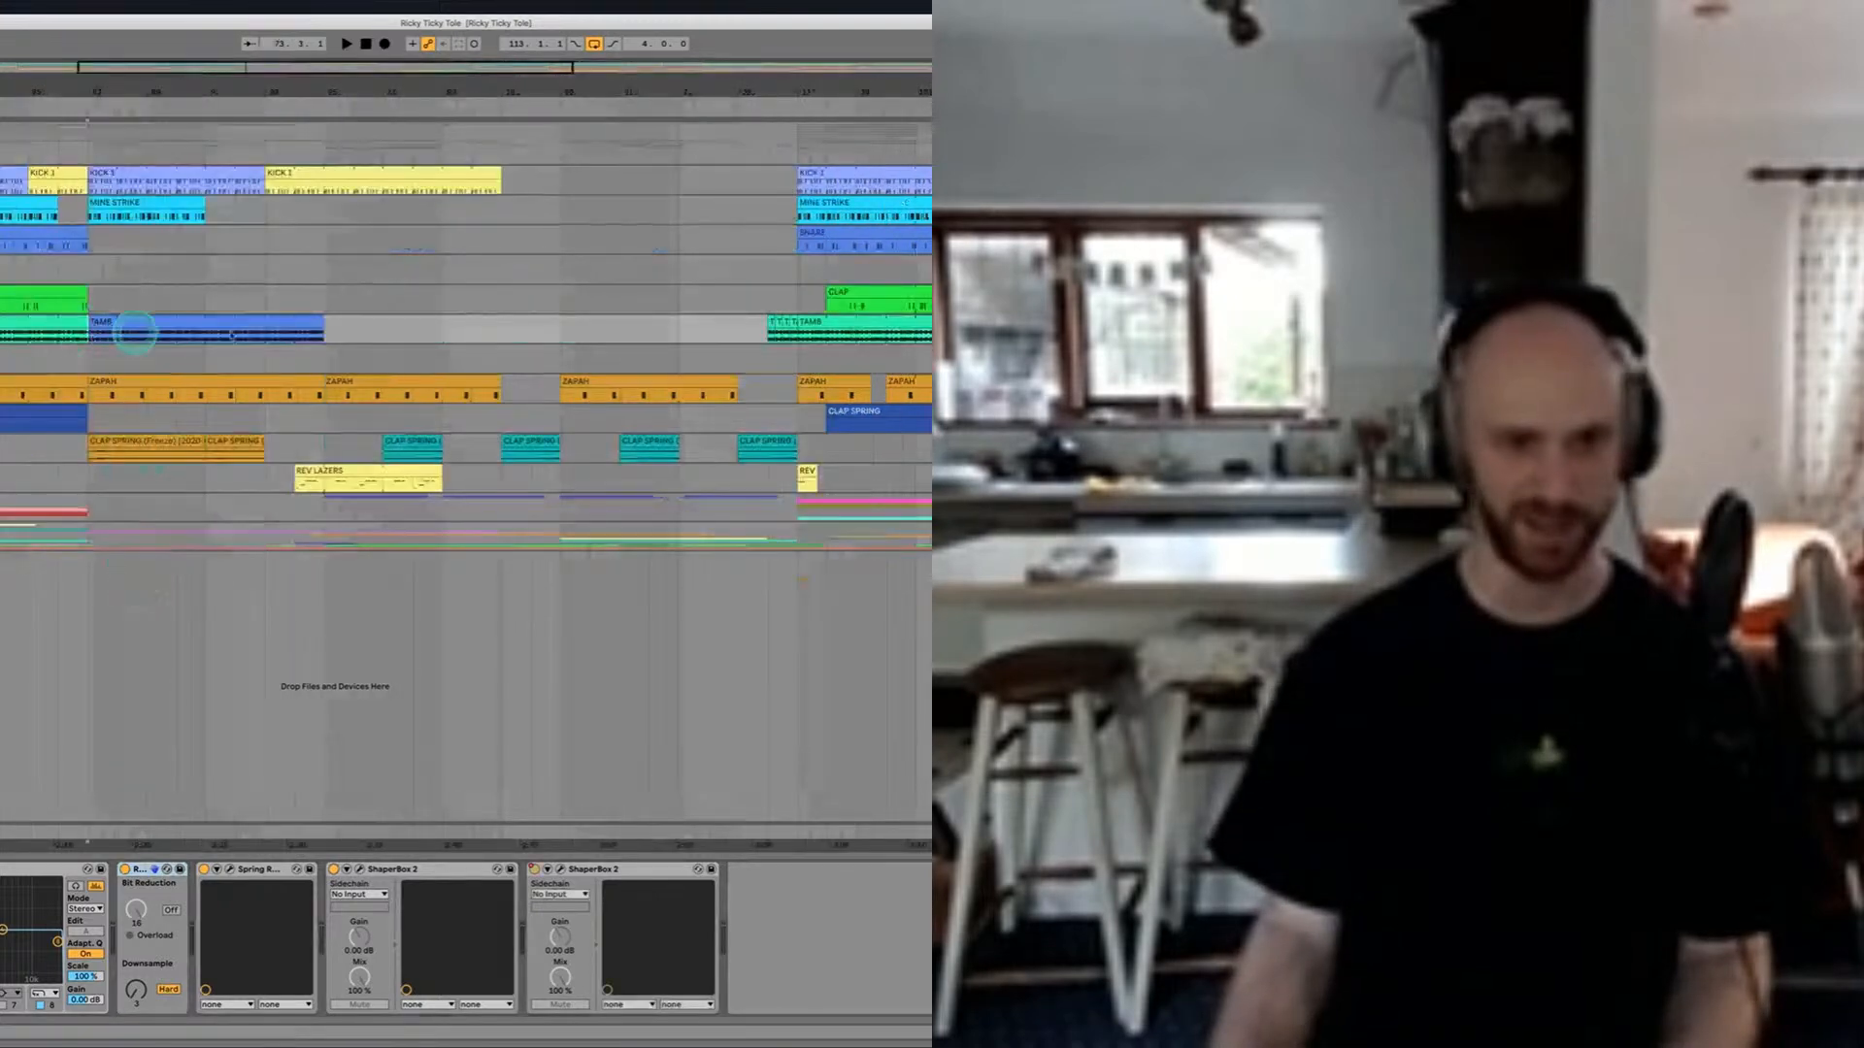
{"action": "left_click_drag", "start_coordinate": [115, 330], "coordinate": [328, 330]}
{"action": "key", "text": "ctrl+l"}
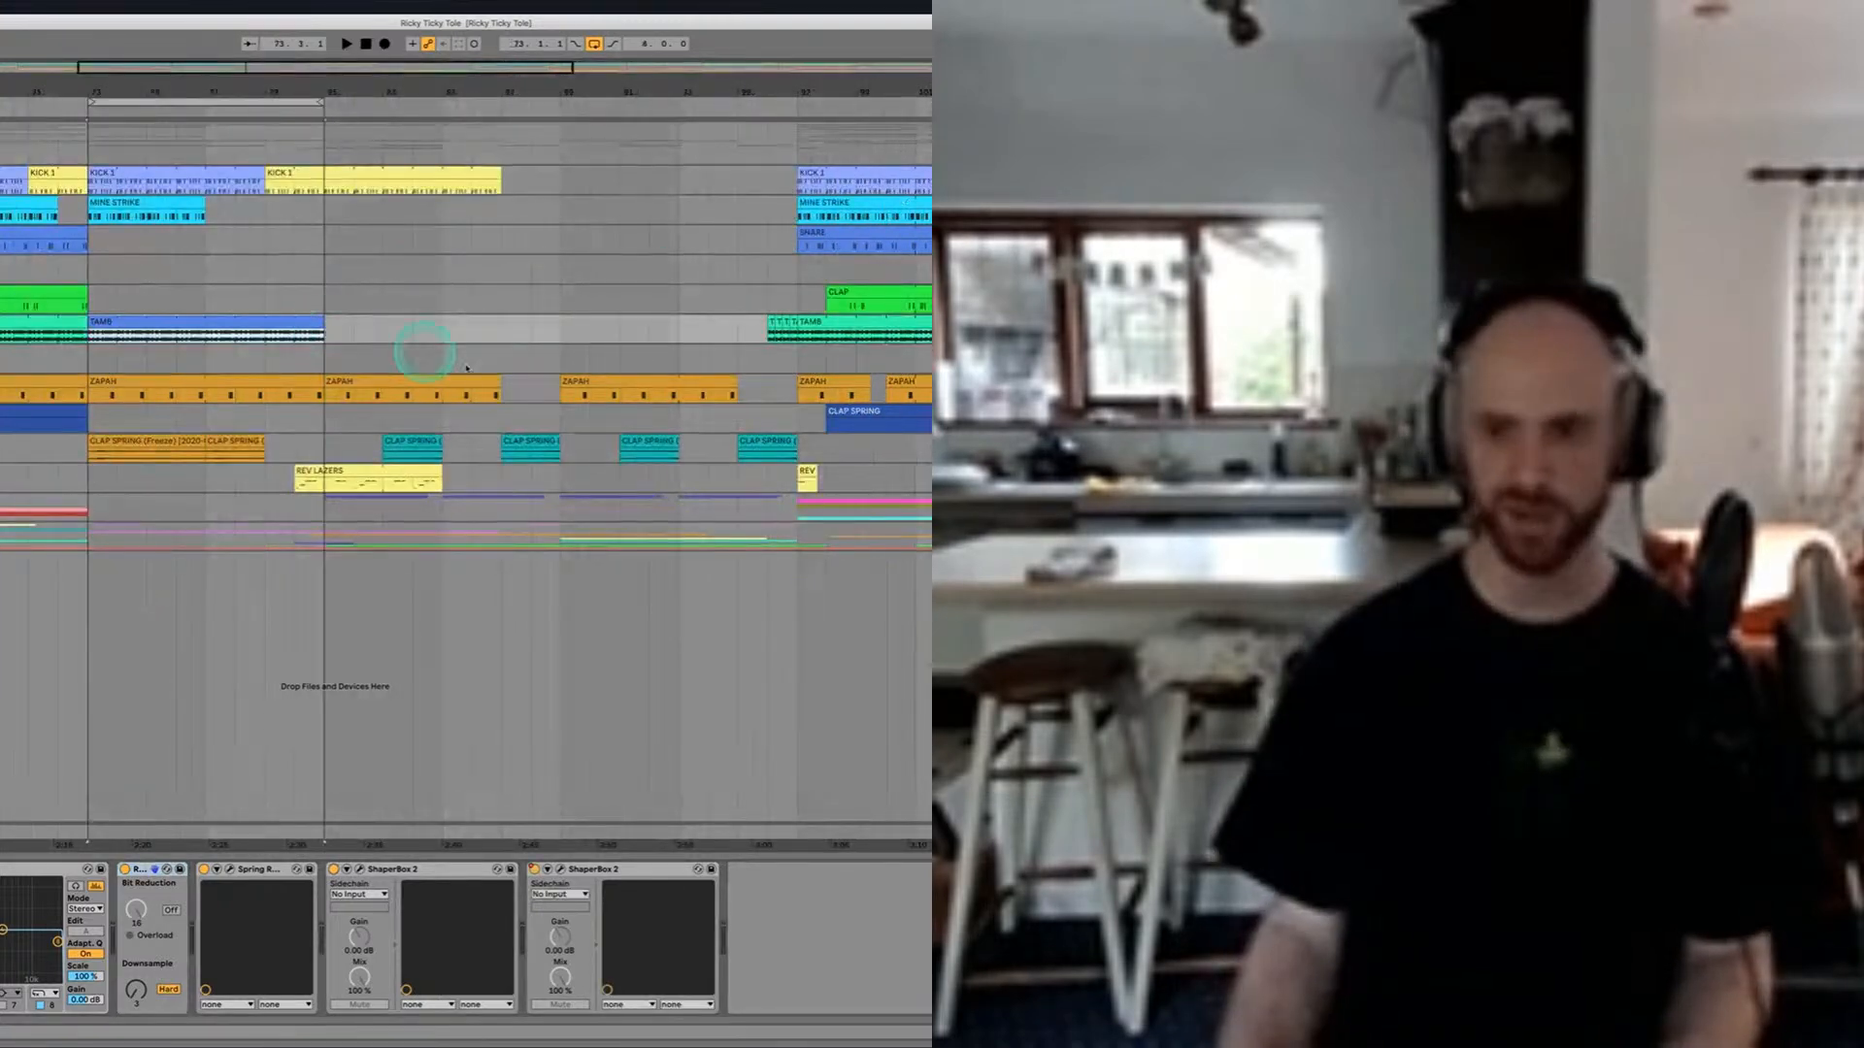
Step: Examine the TAMB track's second ShaperBox 2 filter curve while the loop plays, moving the plug-in window clear of the clip and closing it when finished
{"action": "left_click", "coordinate": [560, 867]}
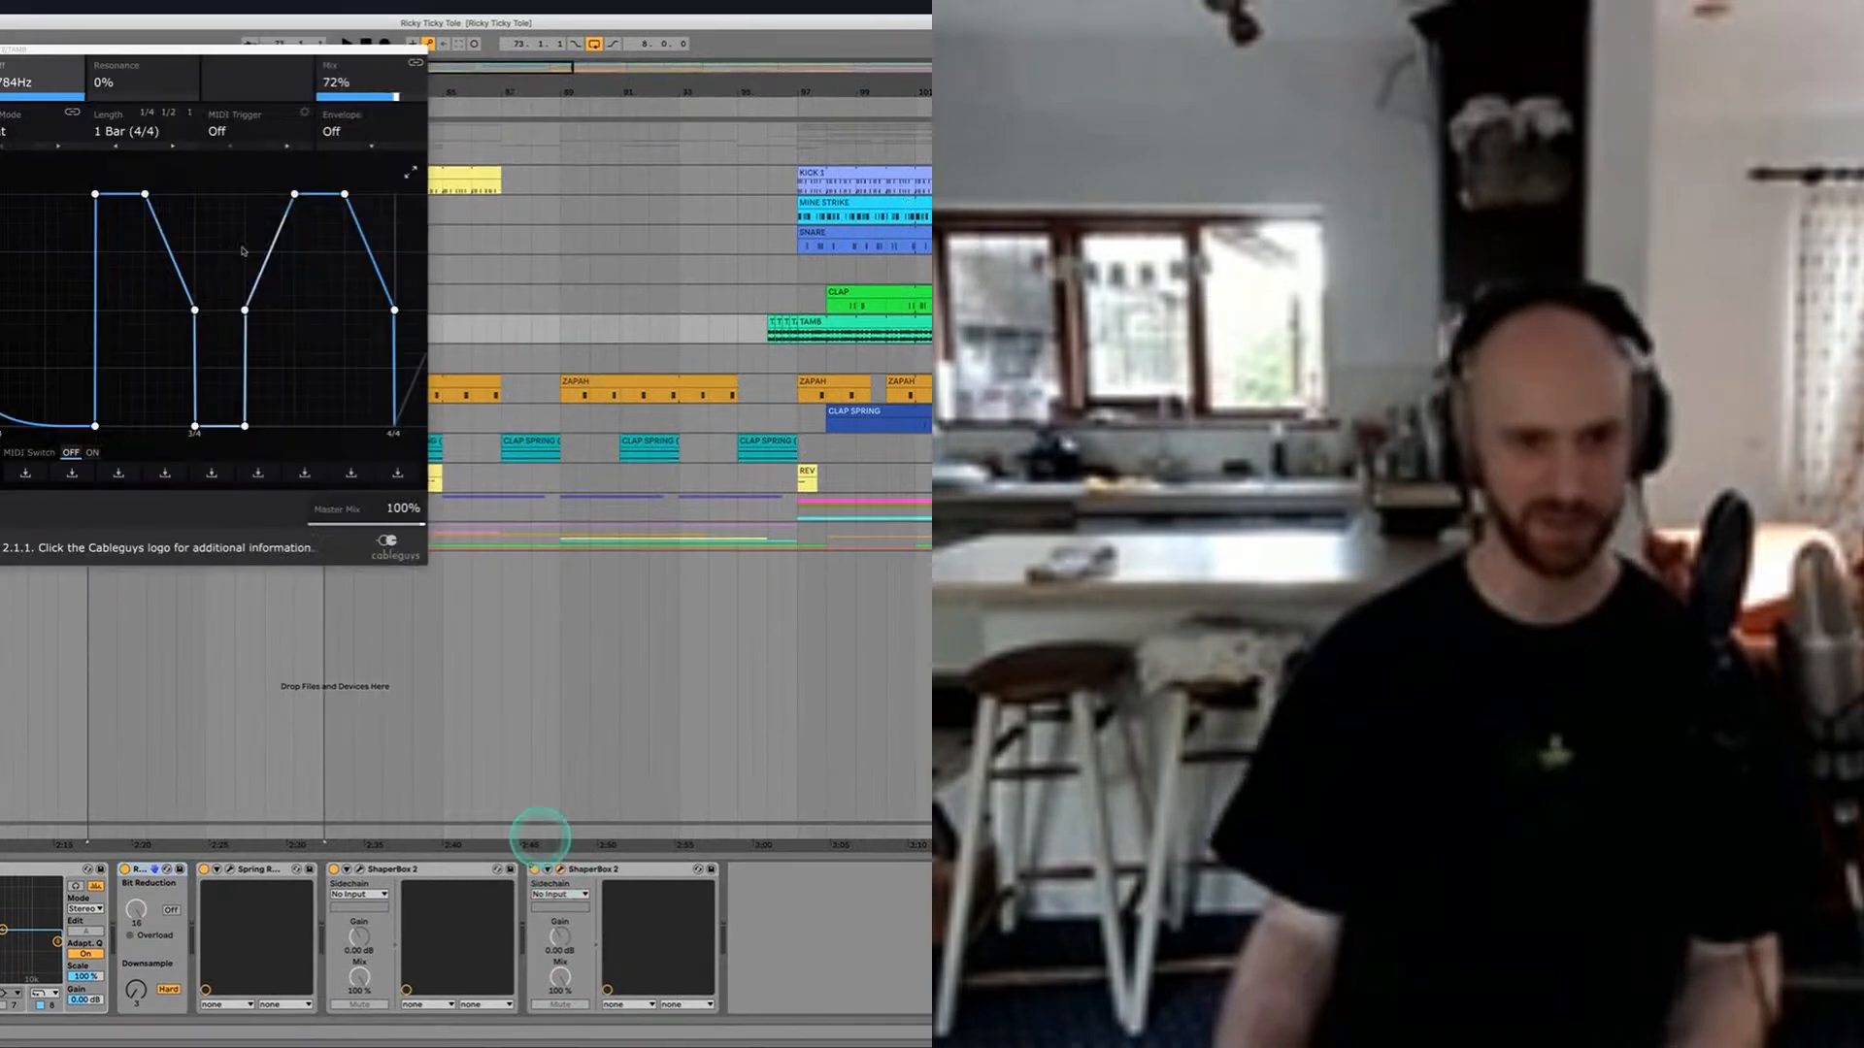
{"action": "left_click_drag", "start_coordinate": [113, 50], "coordinate": [722, 162]}
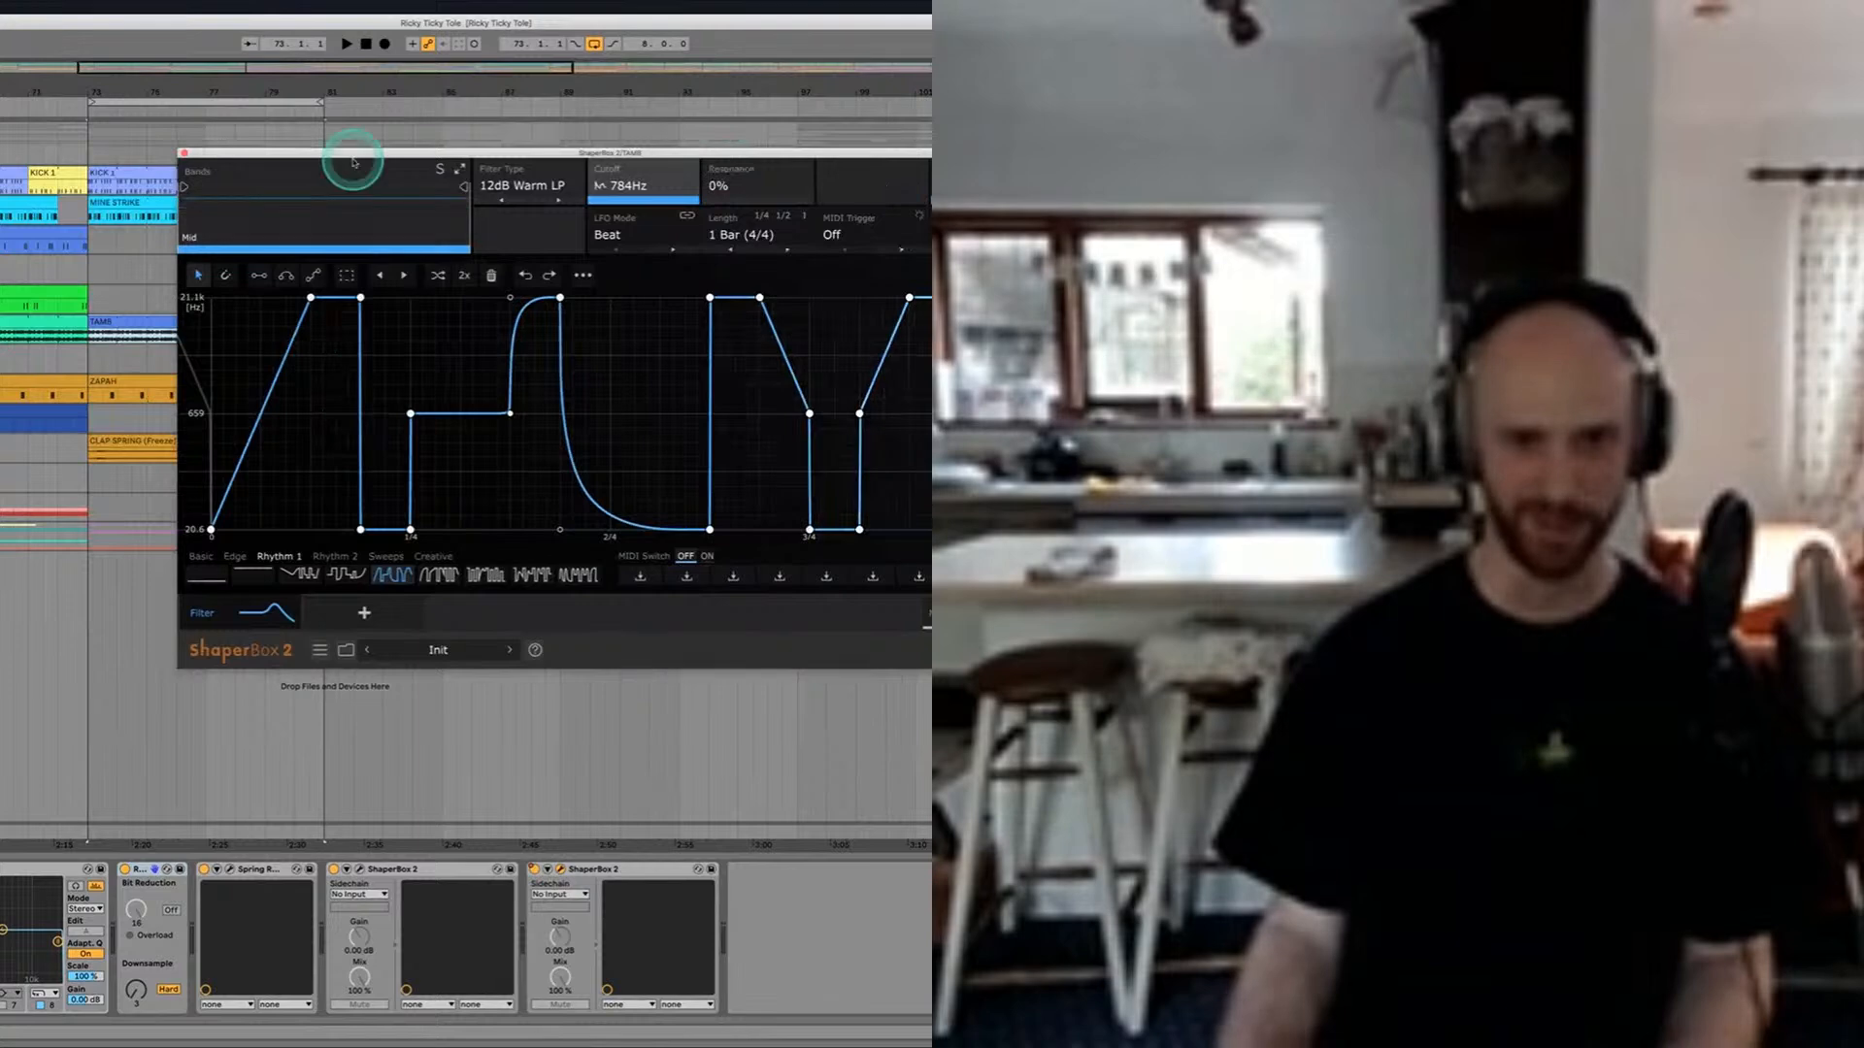
{"action": "left_click_drag", "start_coordinate": [345, 155], "coordinate": [445, 155]}
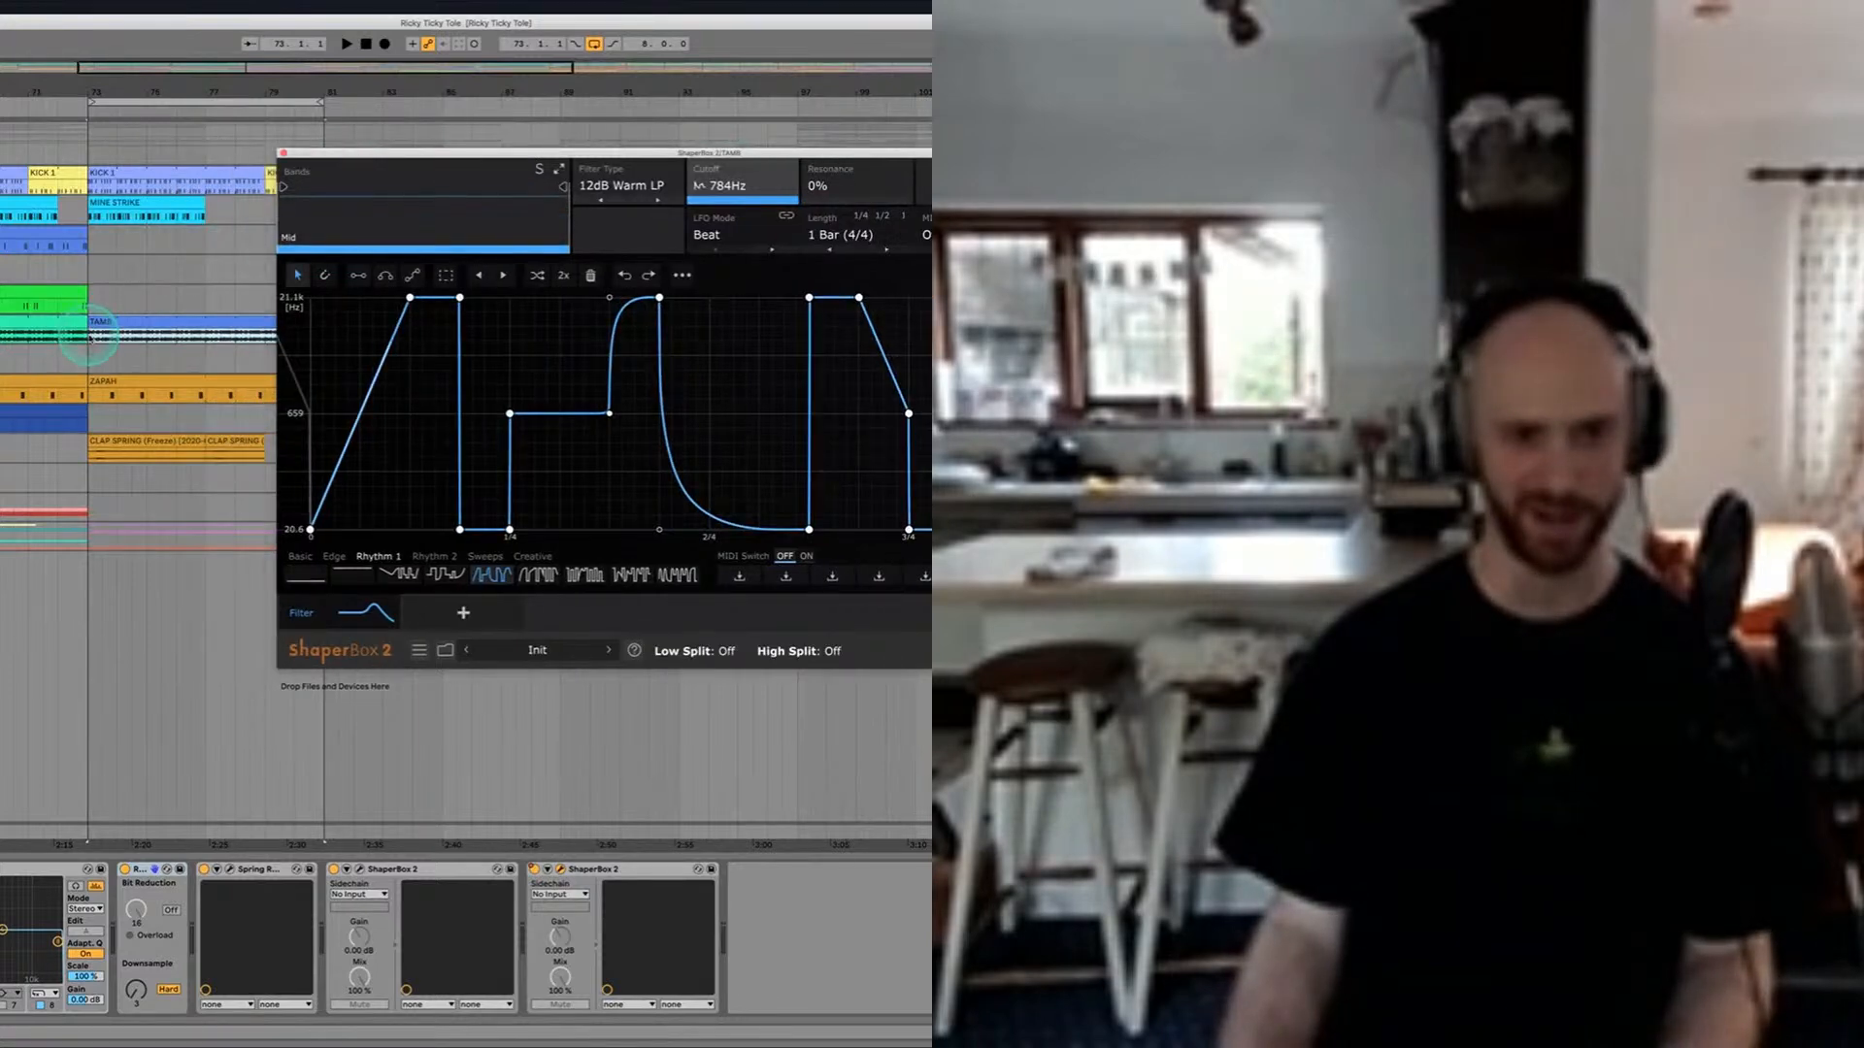
{"action": "key", "text": "space"}
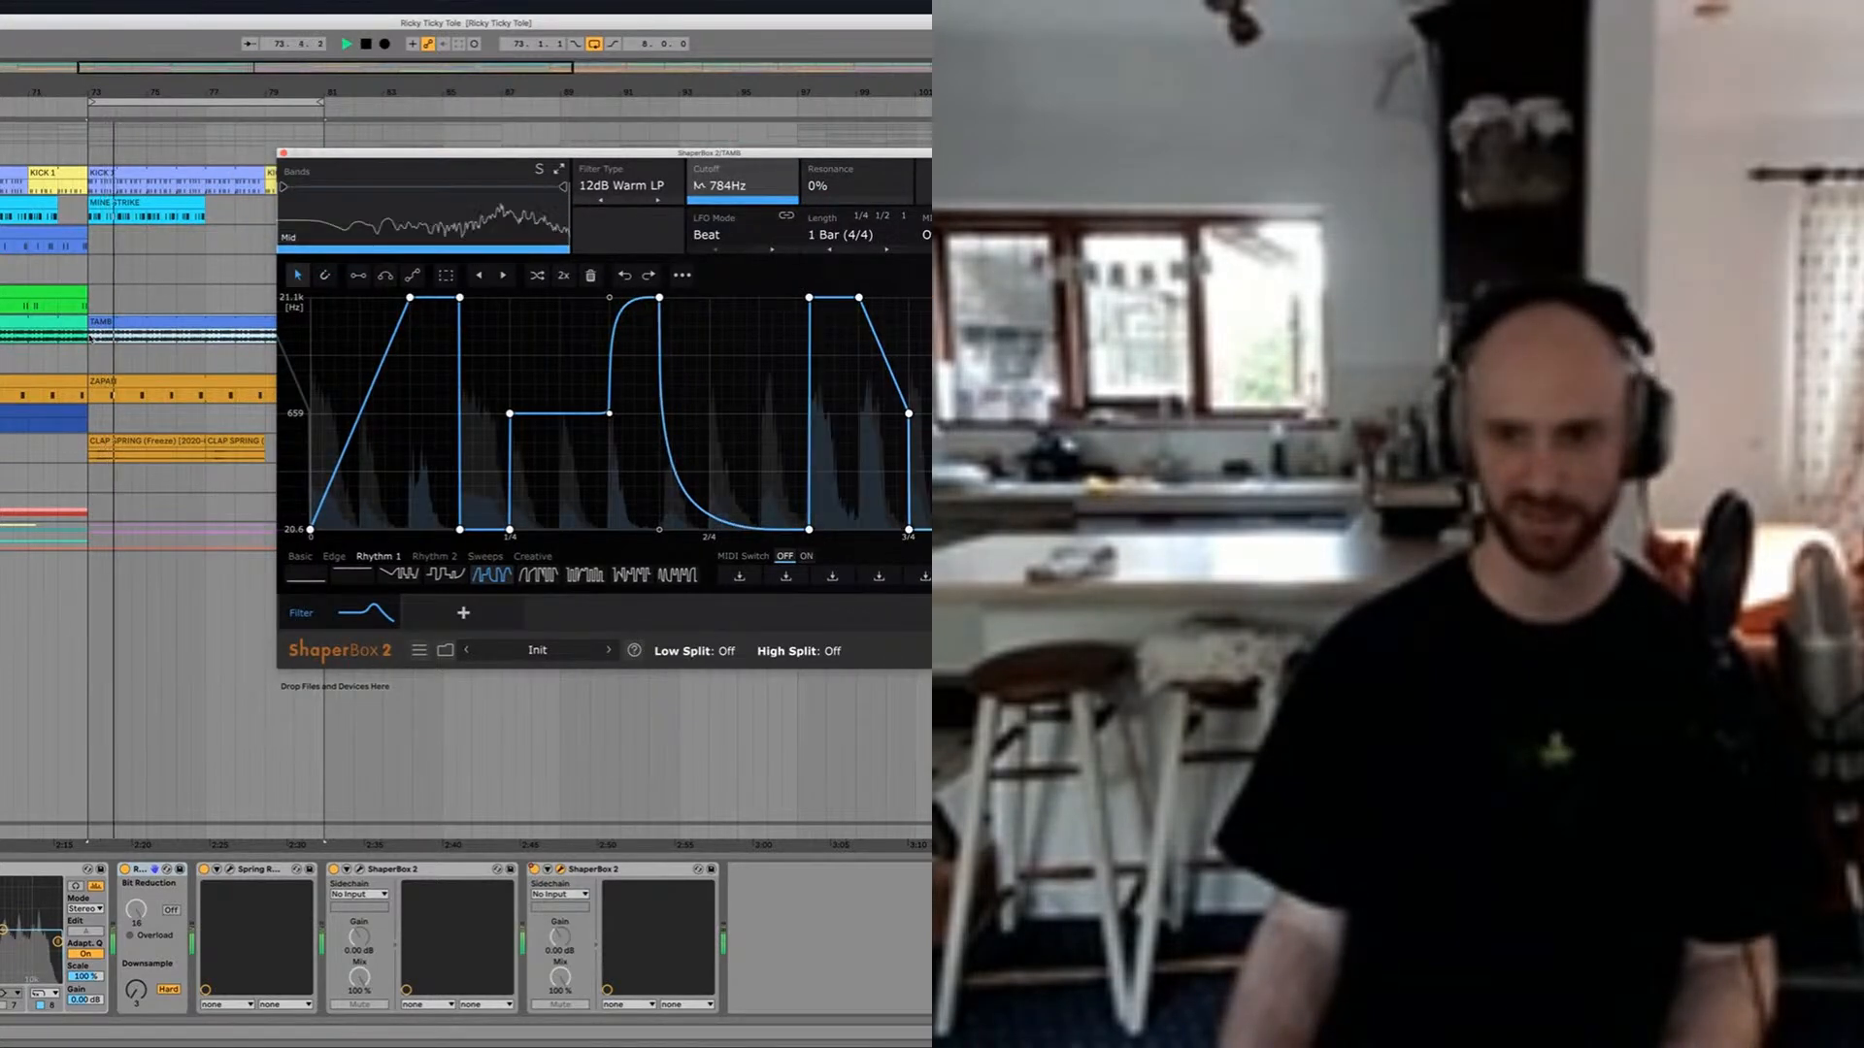
{"action": "left_click", "coordinate": [282, 153]}
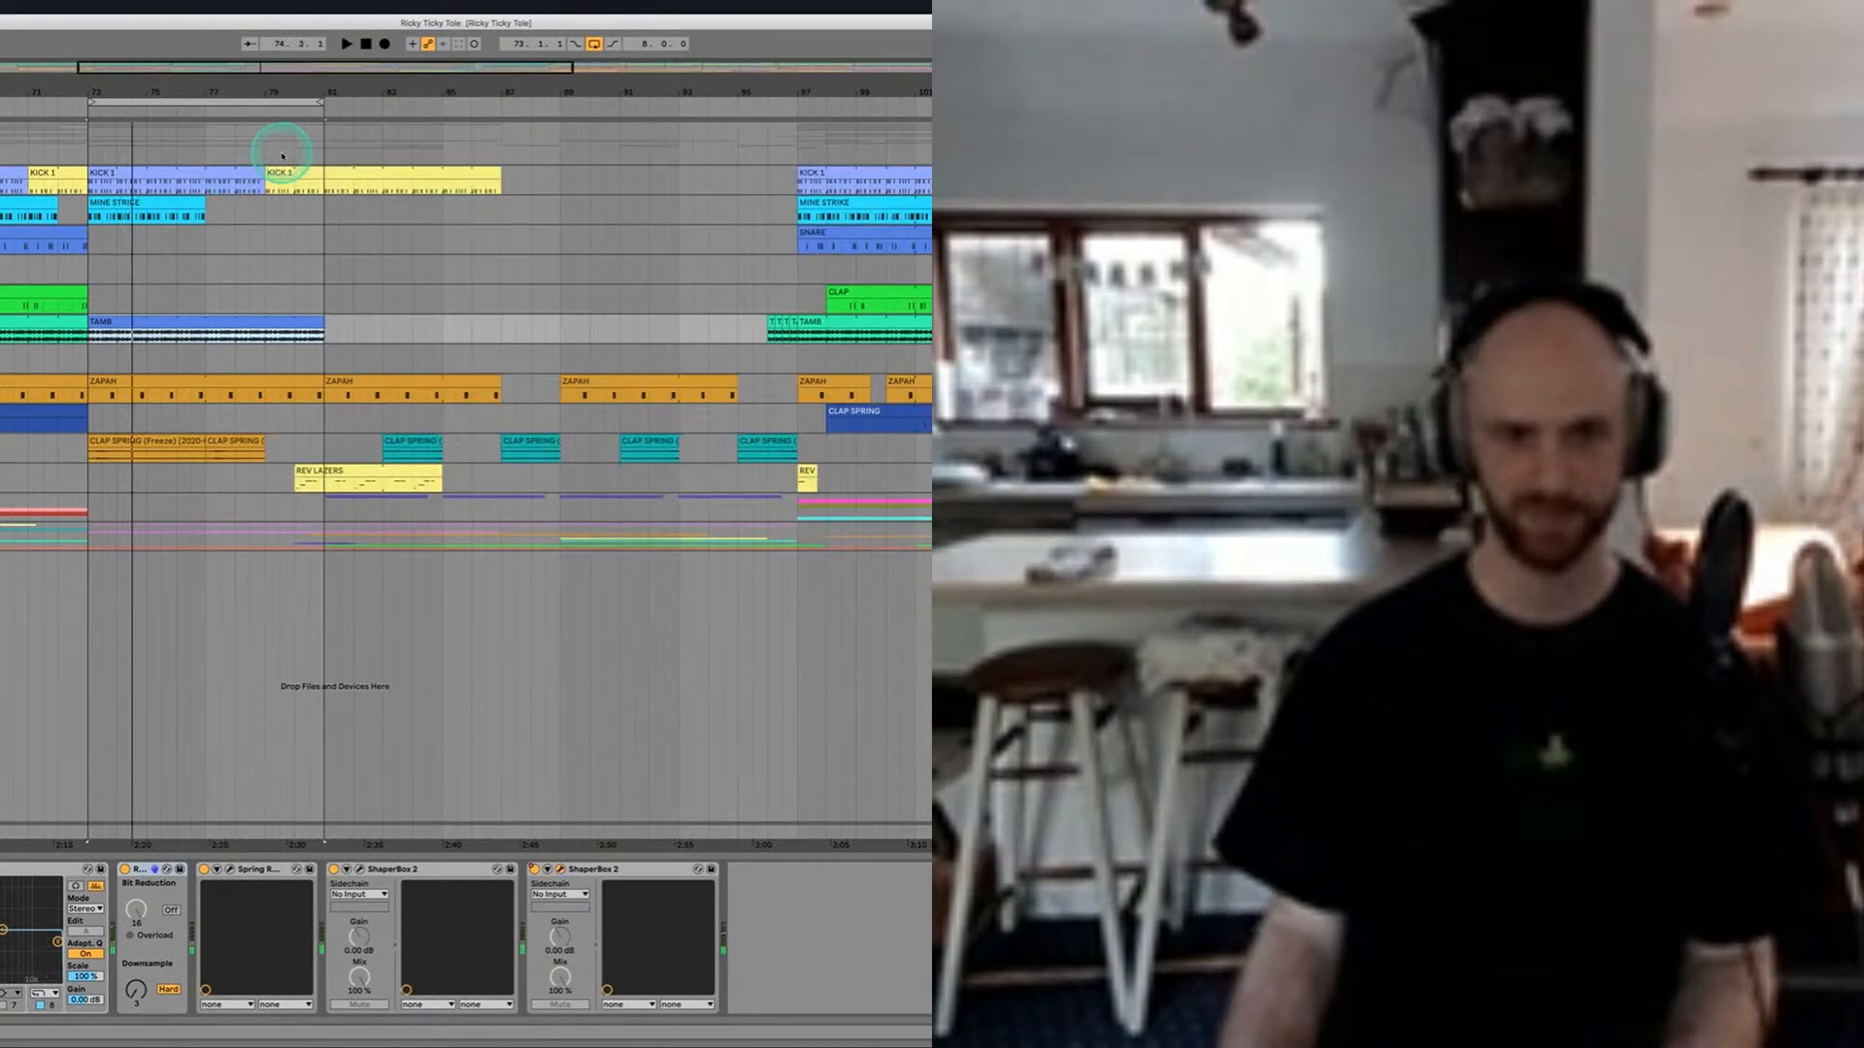
Step: Loop the four bars from bar 113 along the TAMB clip, play them, and stop playback
{"action": "scroll", "coordinate": [699, 491], "scroll_direction": "down", "scroll_amount": 5}
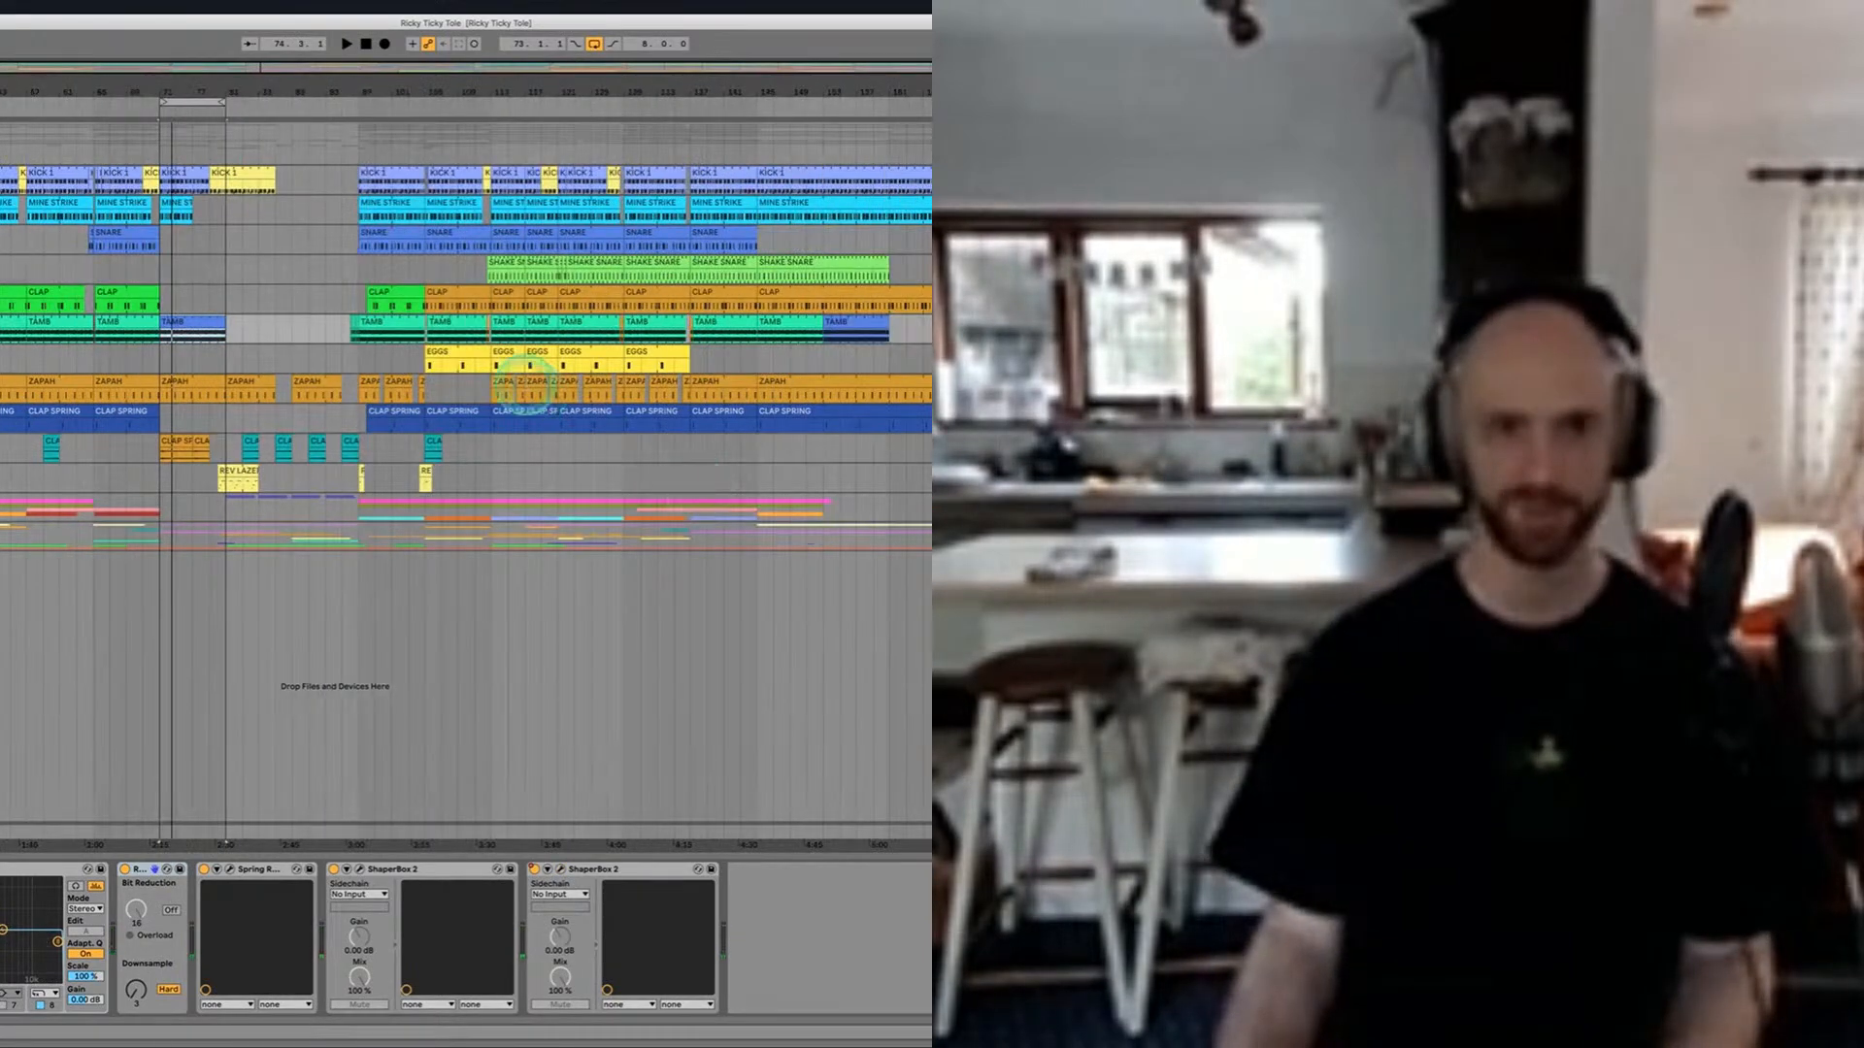
{"action": "scroll", "coordinate": [524, 370], "scroll_direction": "up", "scroll_amount": 5}
{"action": "left_click", "coordinate": [335, 336]}
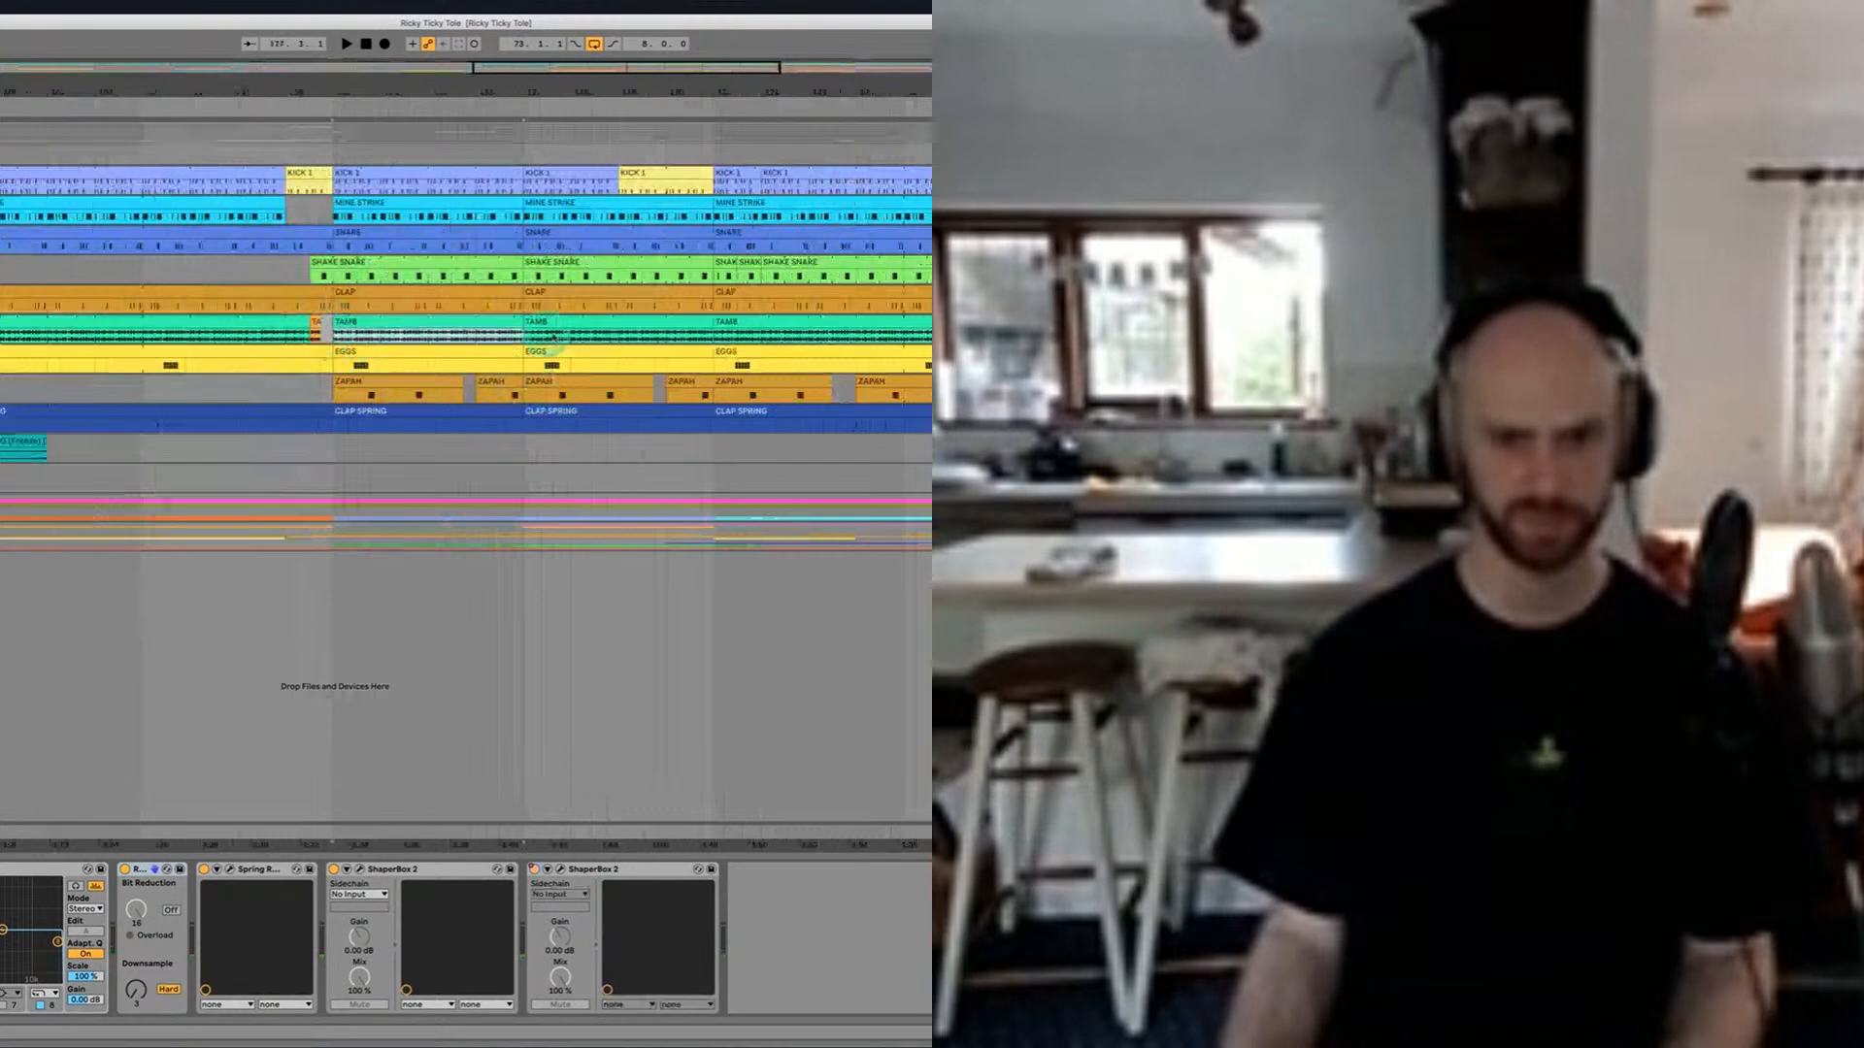
{"action": "key", "text": "super+l"}
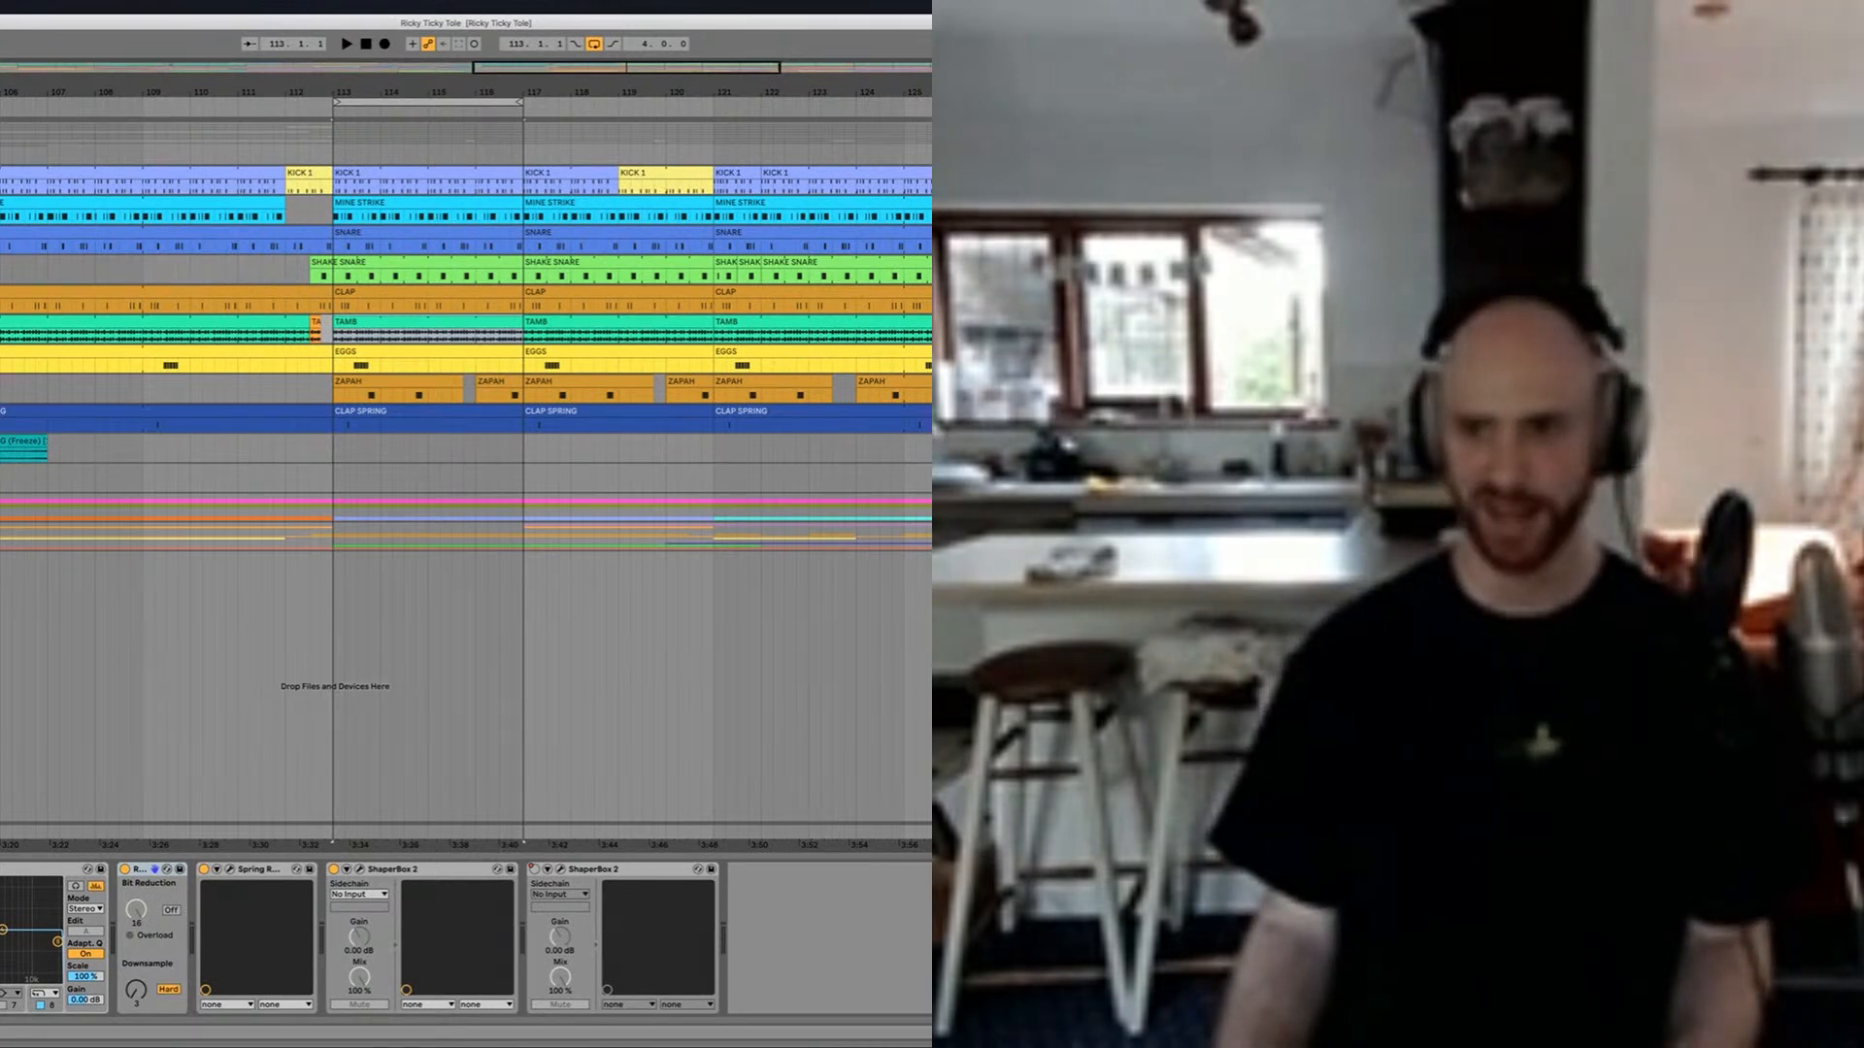
{"action": "key", "text": "space"}
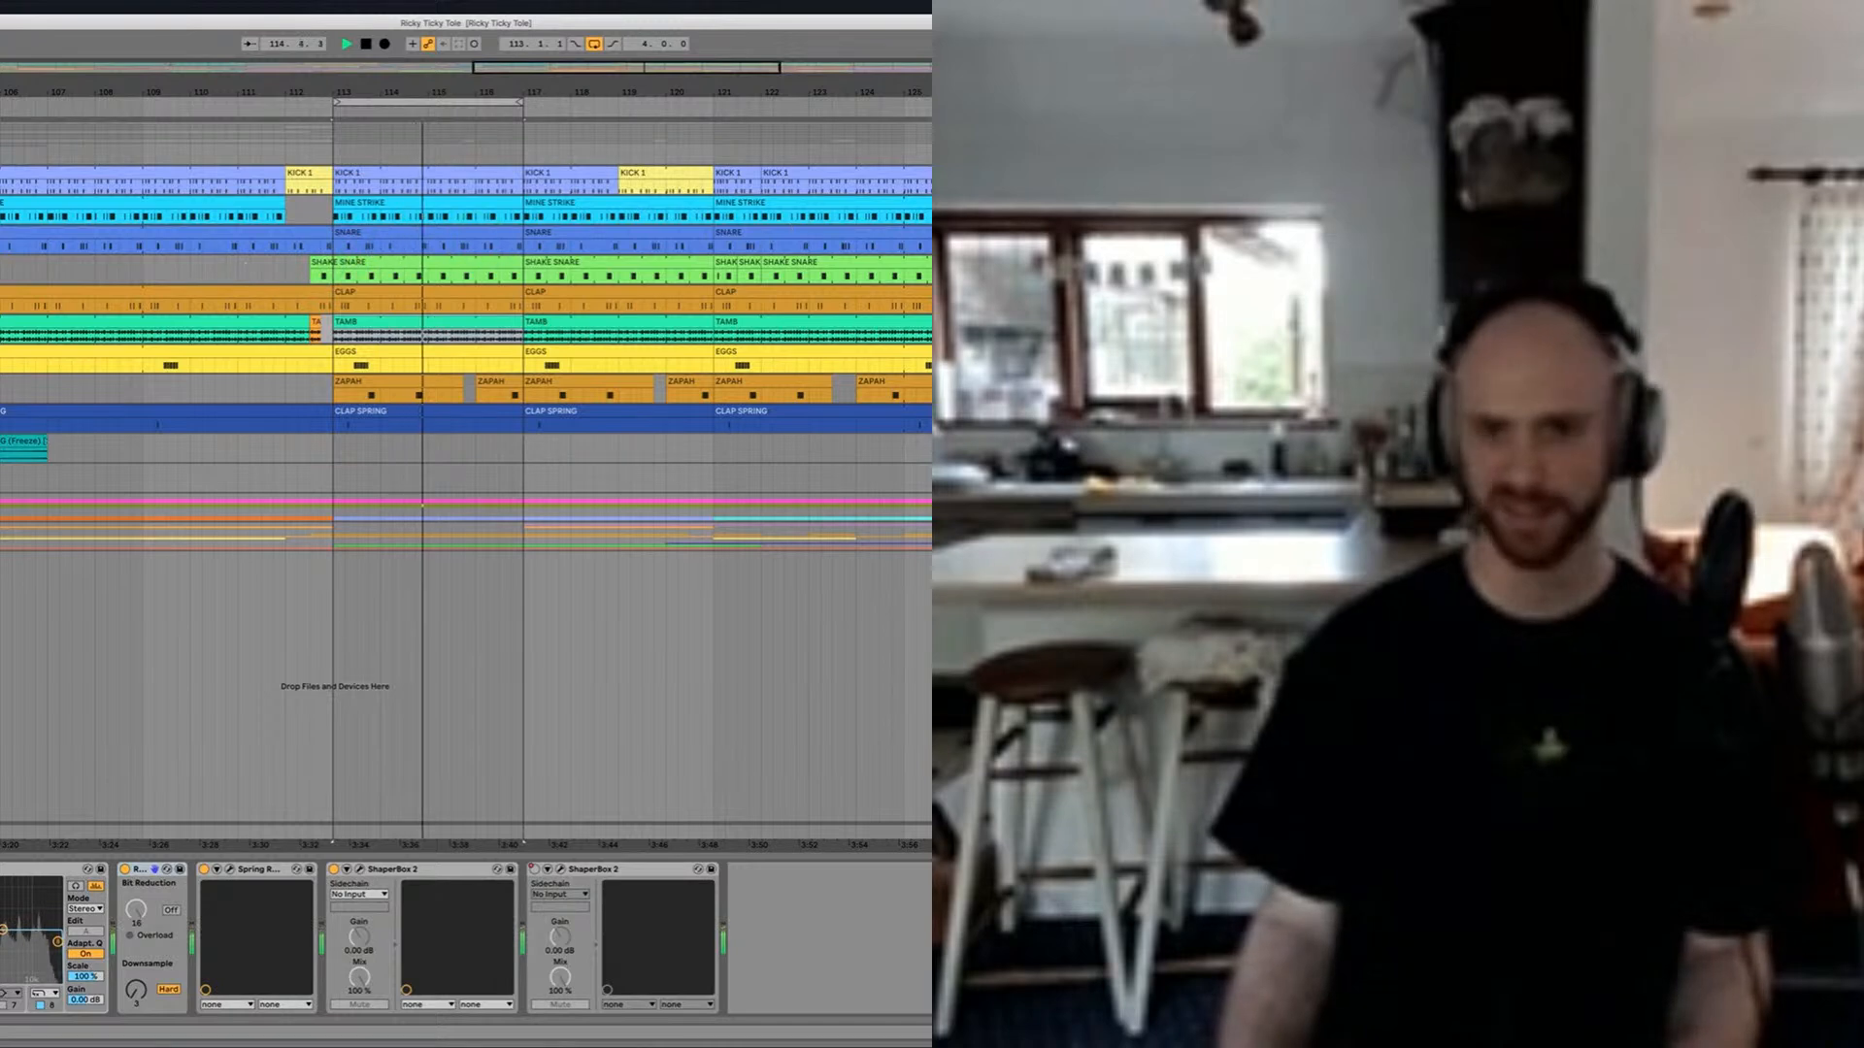
{"action": "key", "text": "space"}
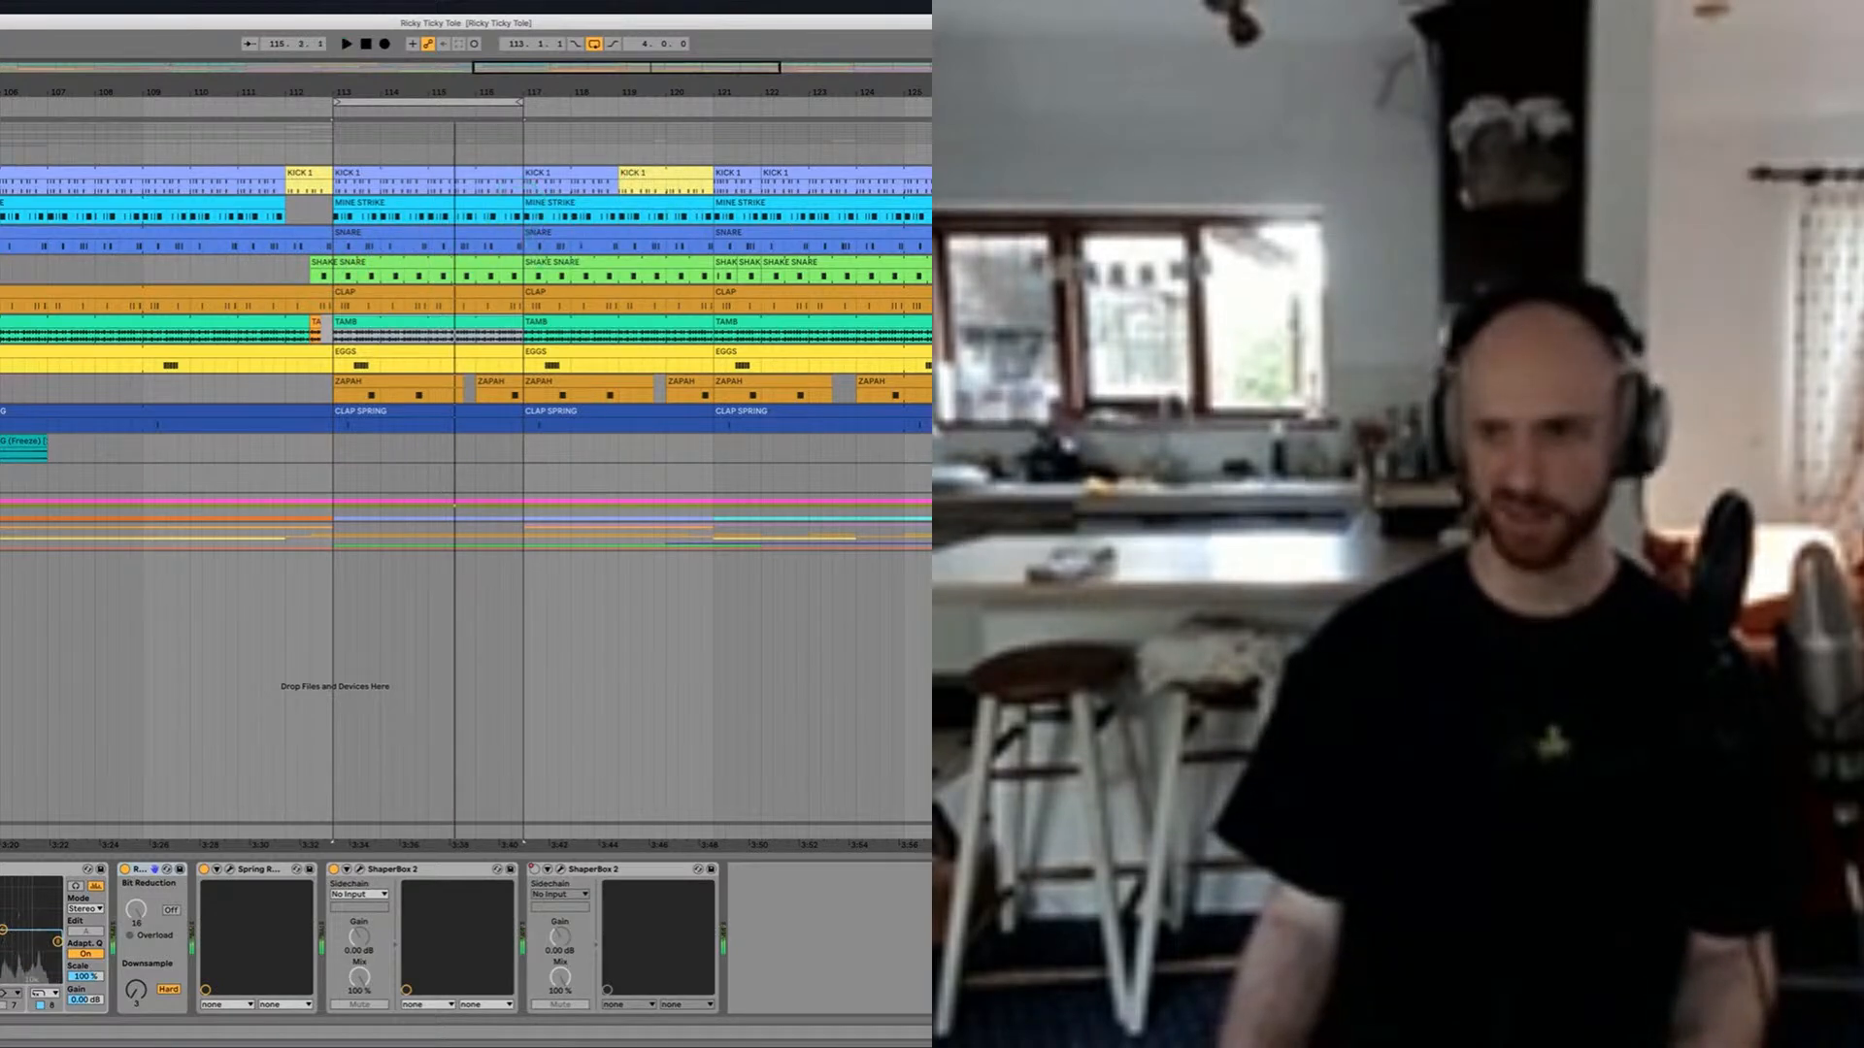
Step: Select the SHAKE SNARE track and play the four-bar loop from bar 113 to listen to its part
{"action": "key", "text": "space"}
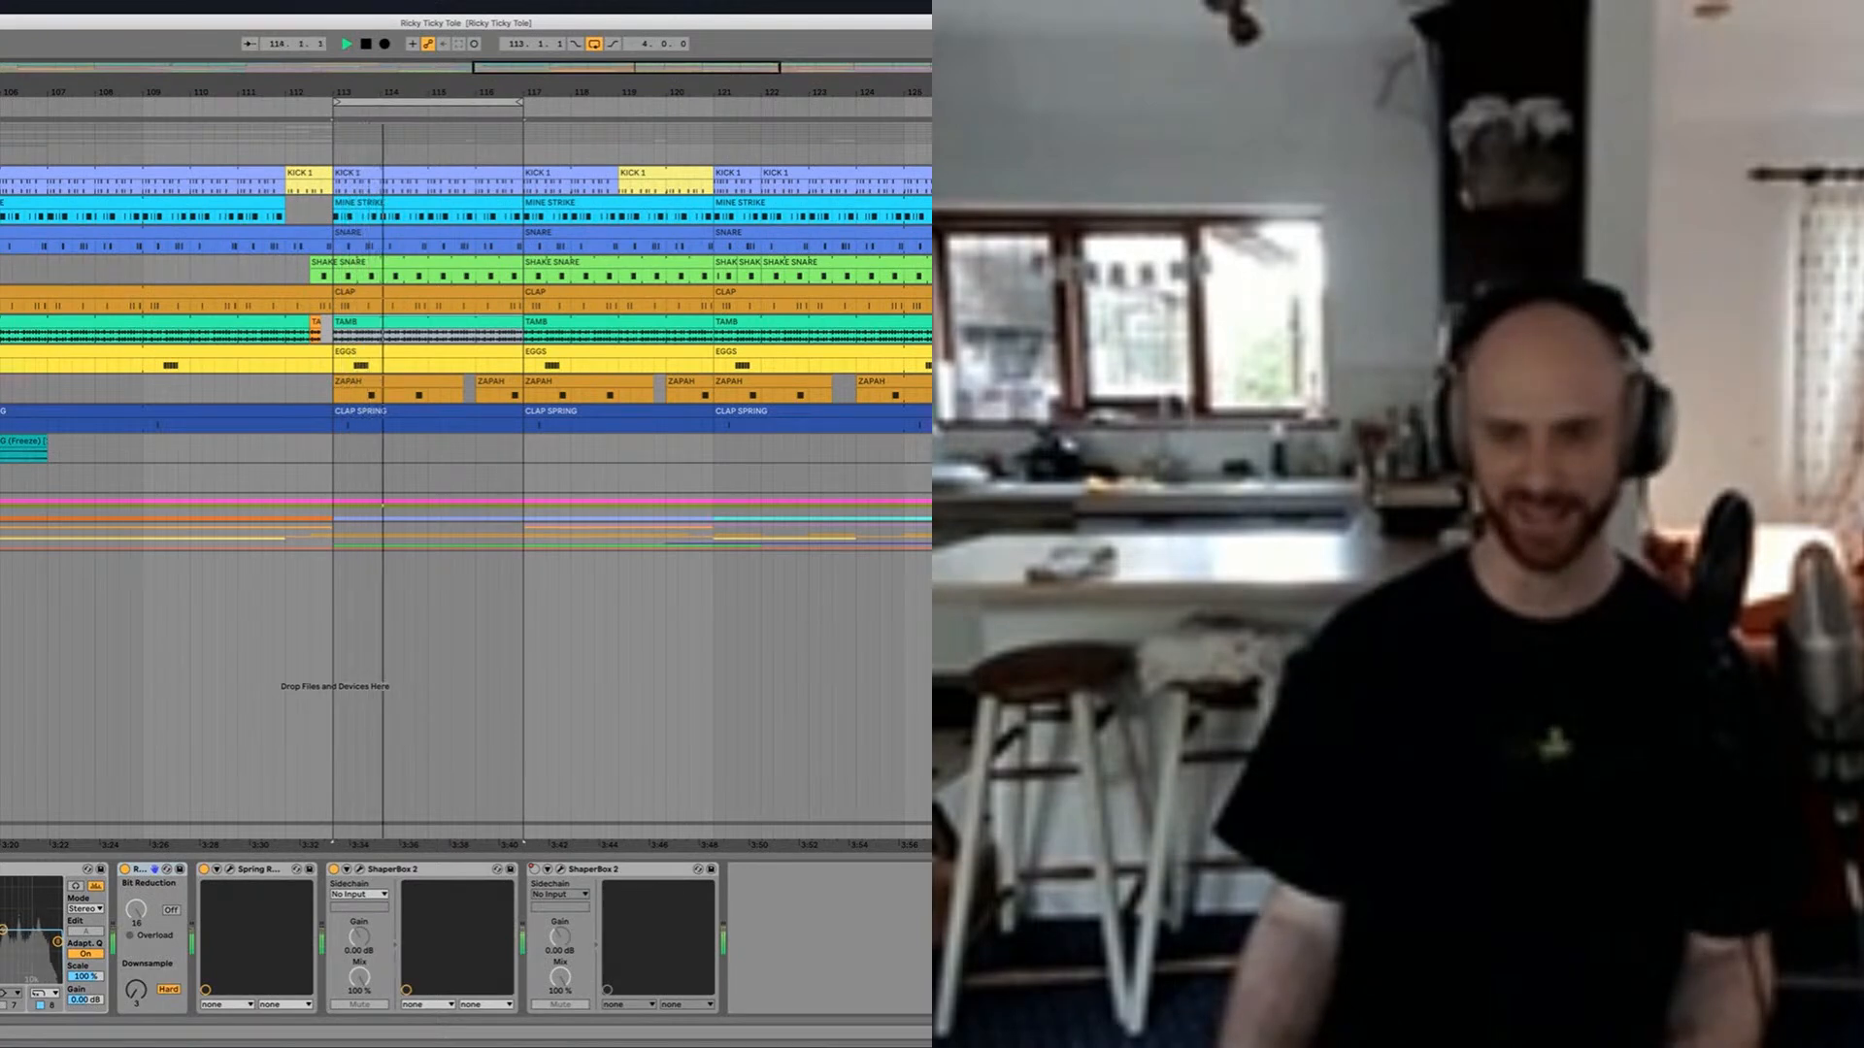
{"action": "left_click", "coordinate": [927, 270]}
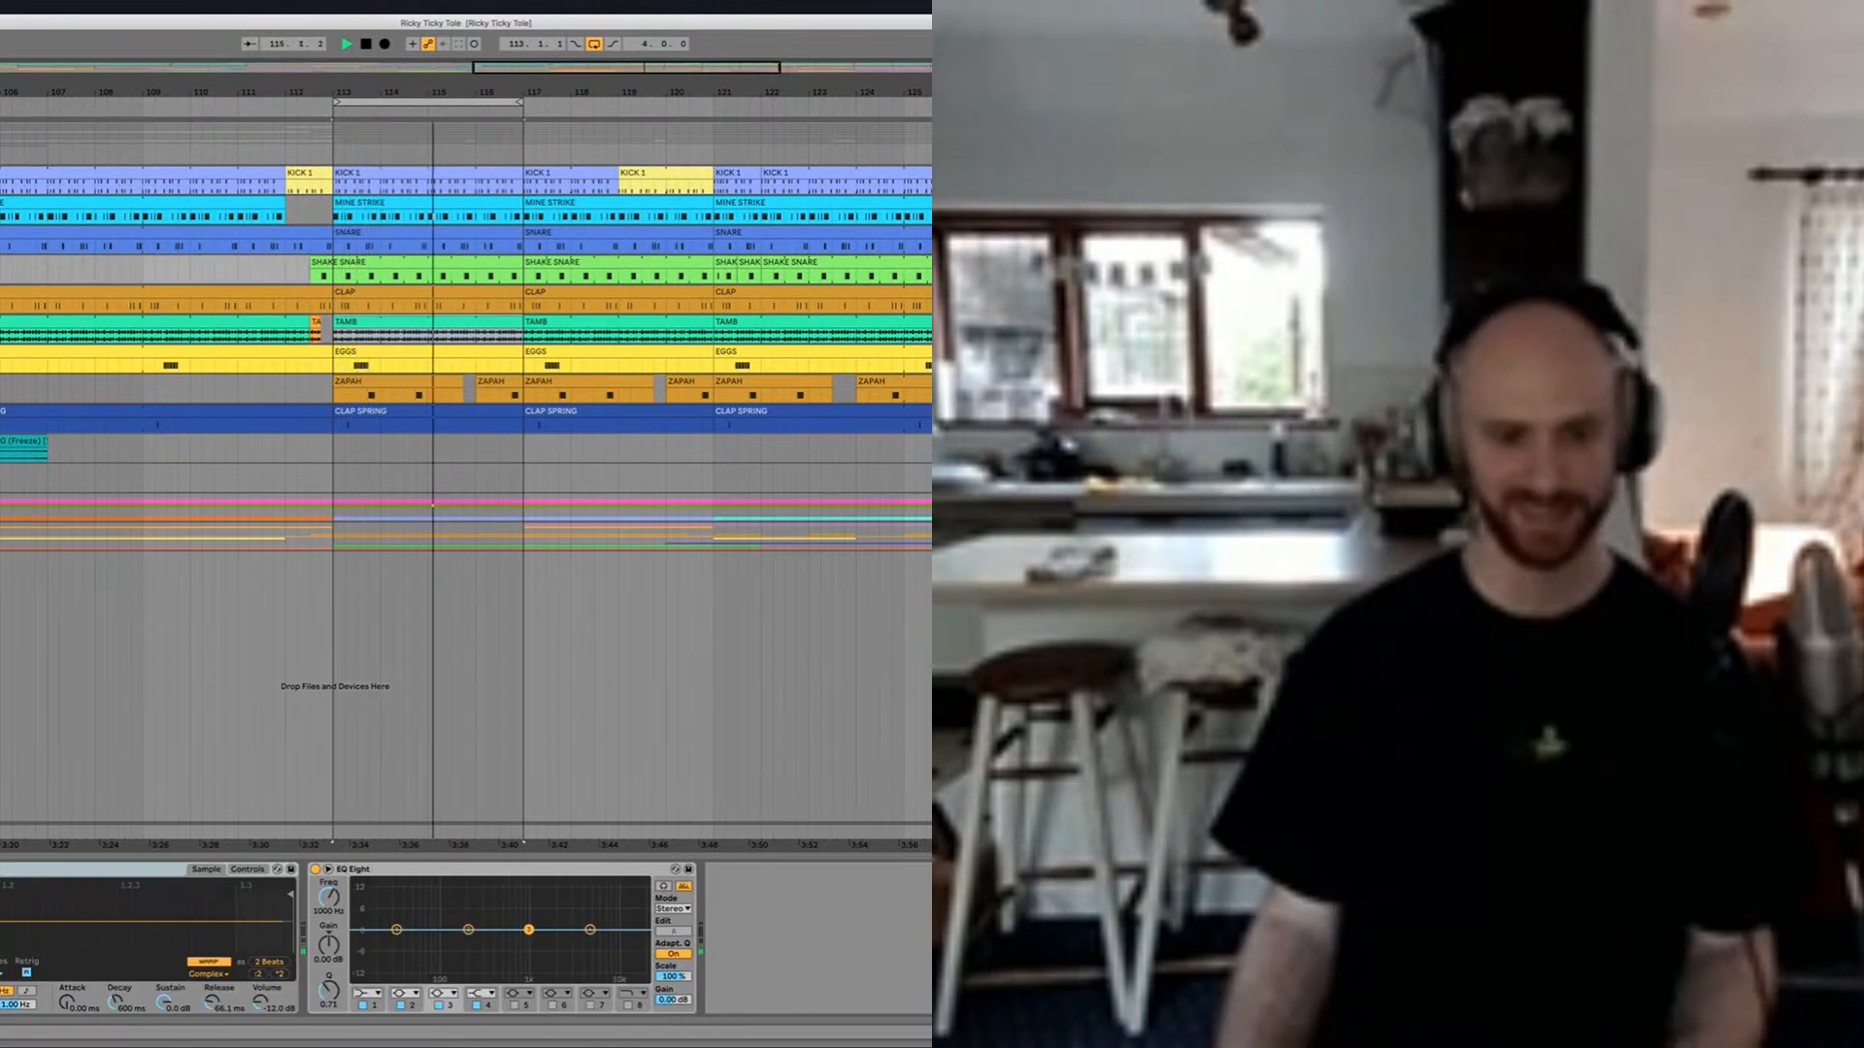
{"action": "key", "text": "space"}
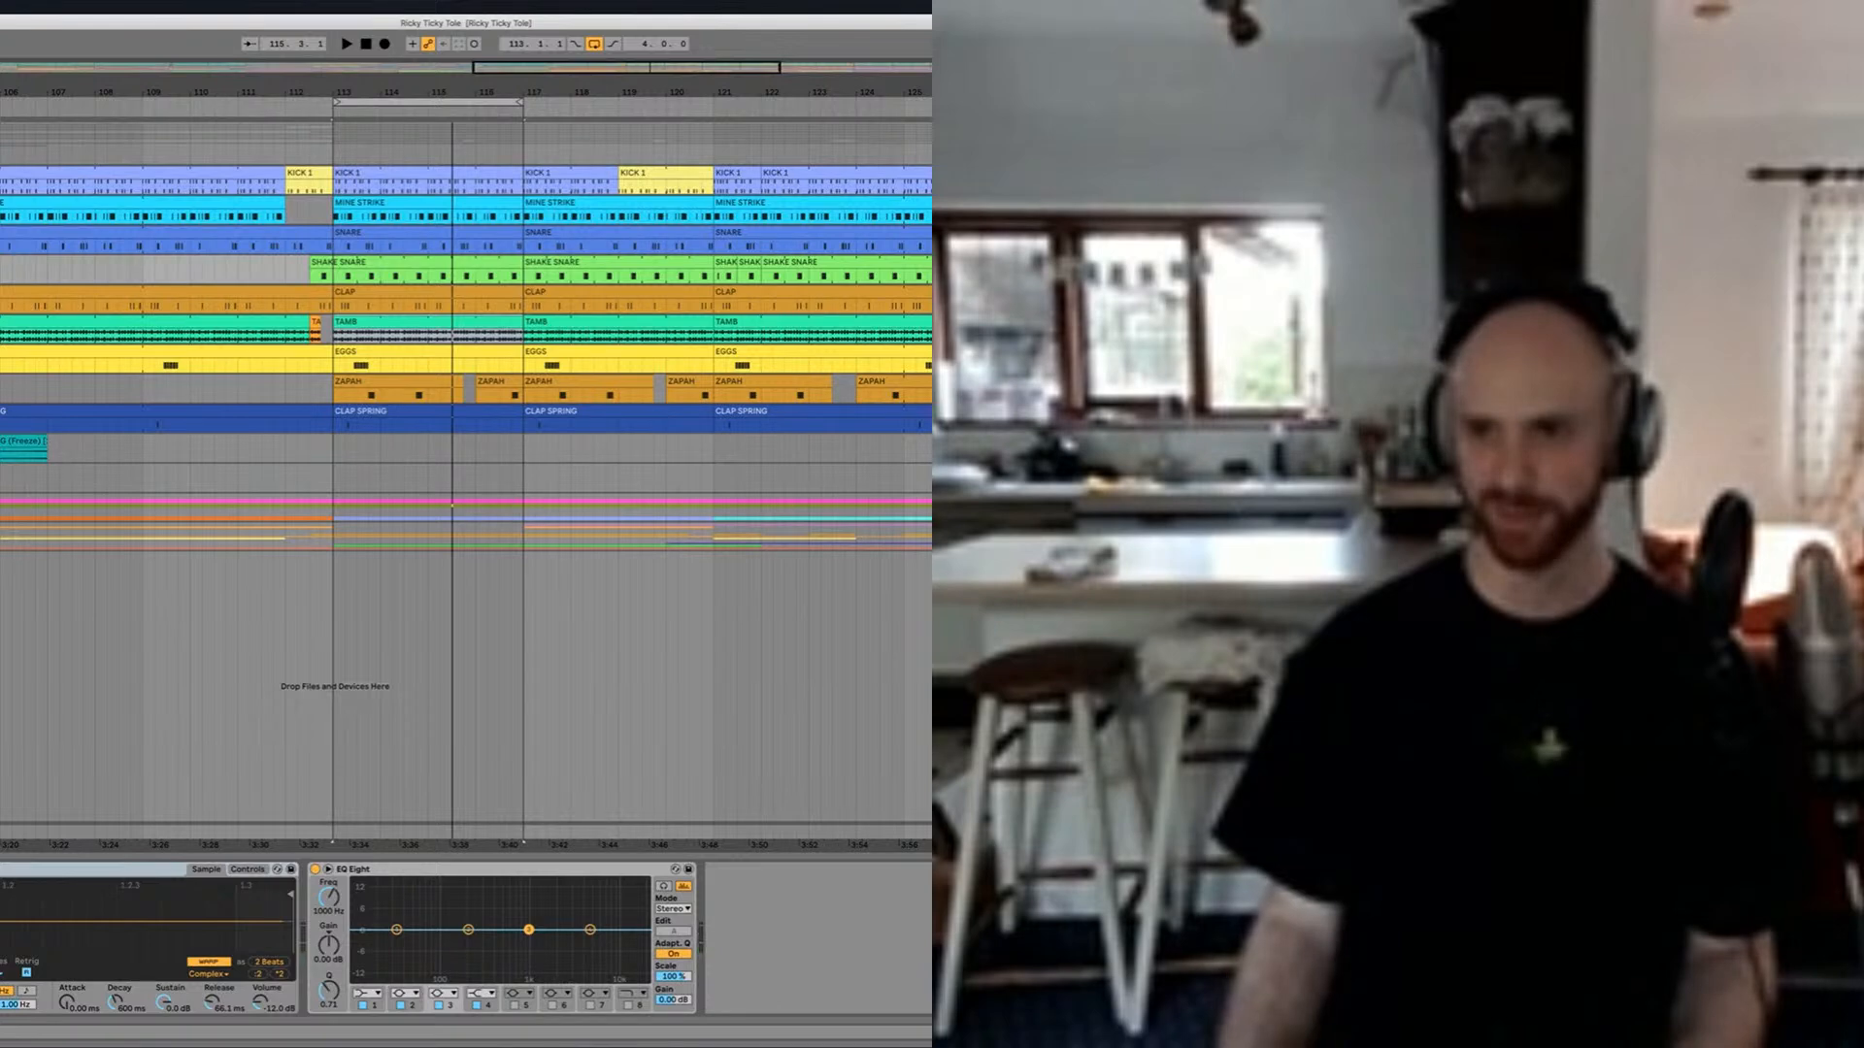
{"action": "key", "text": "space"}
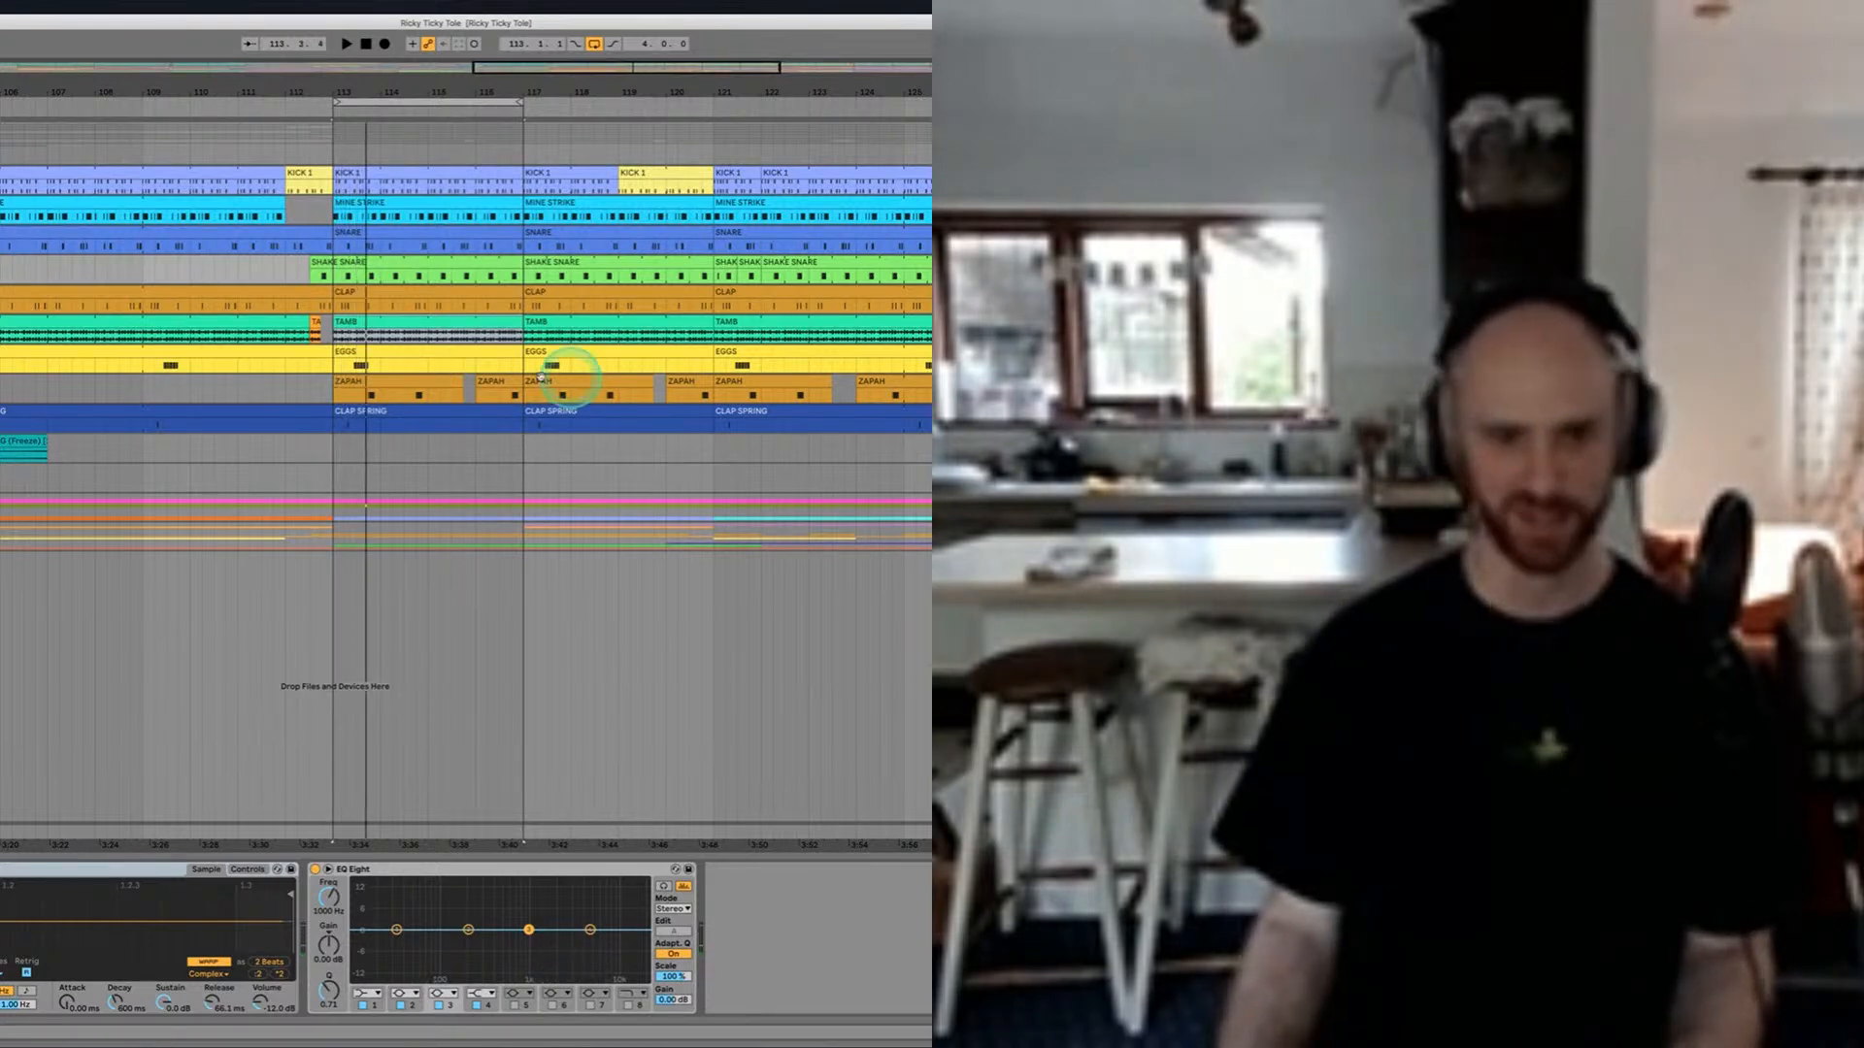
Step: Examine the notes in the EGGS clip at bar 113, close the note view, and play the loop
{"action": "double_click", "coordinate": [346, 351]}
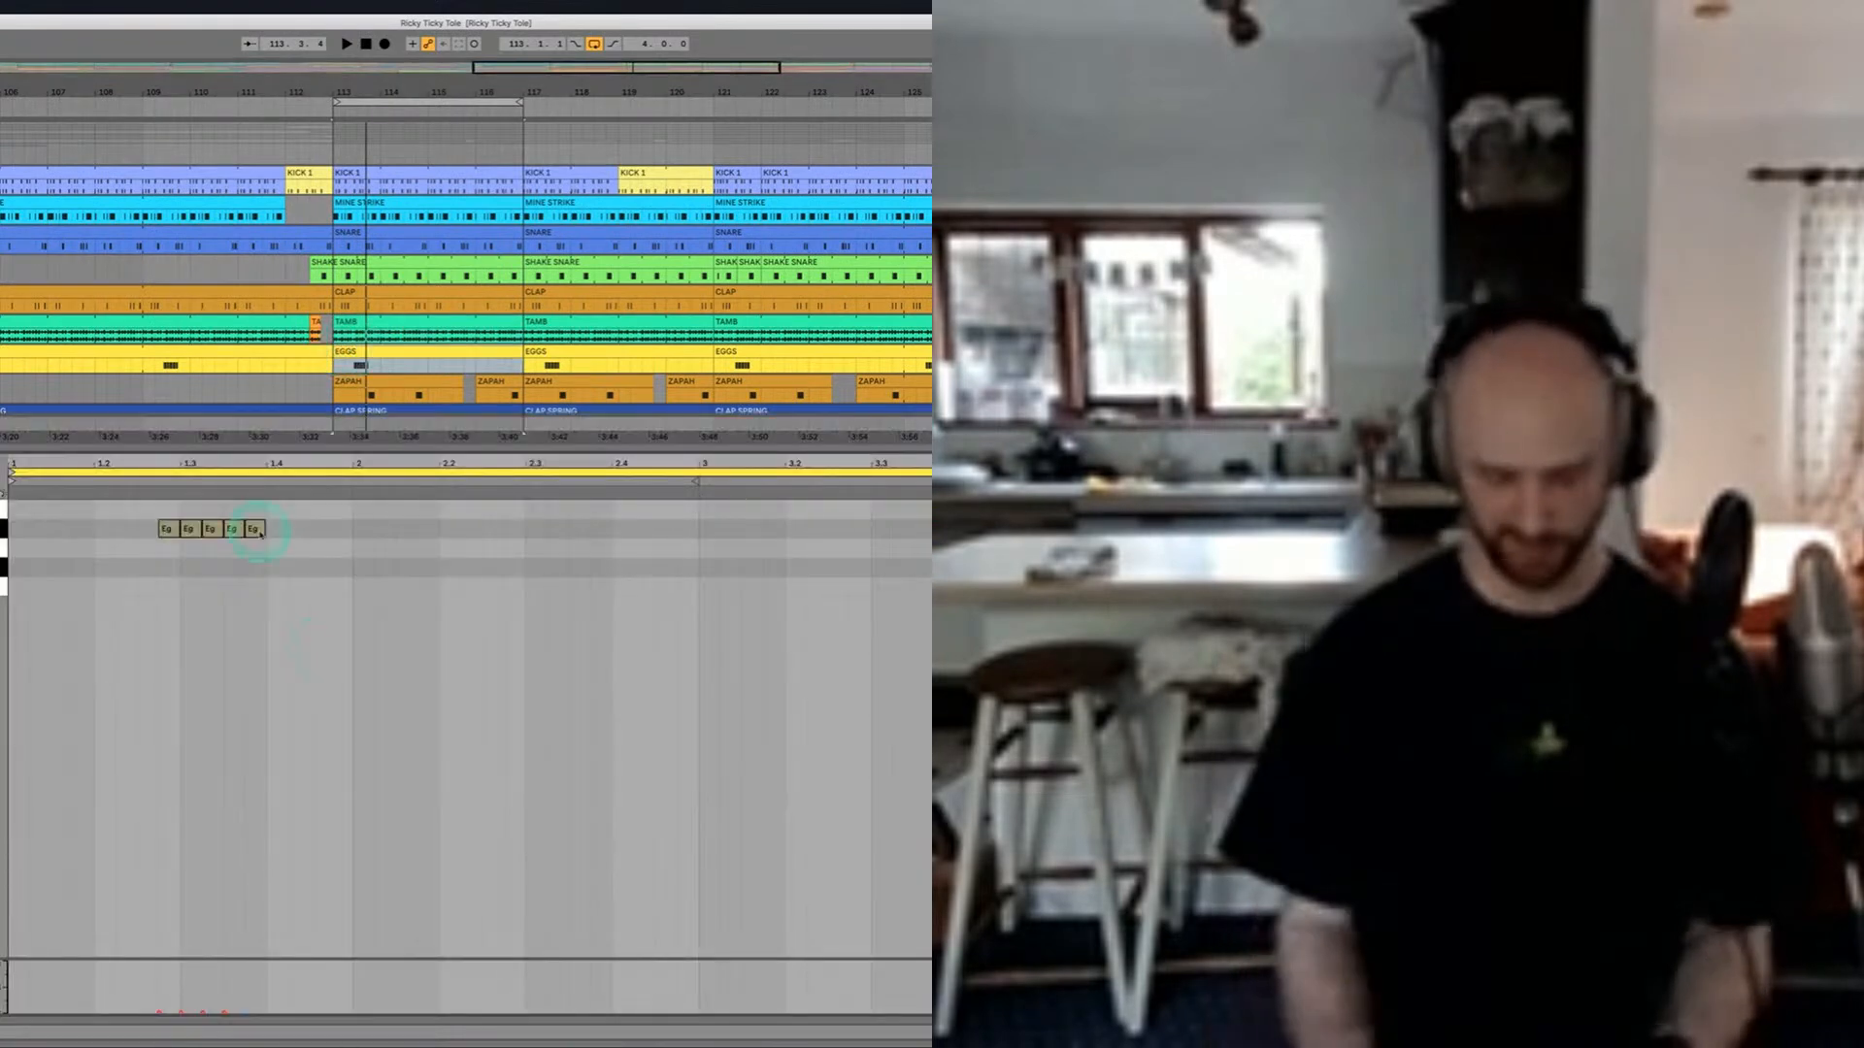
{"action": "key", "text": "super+alt+l"}
{"action": "key", "text": "space"}
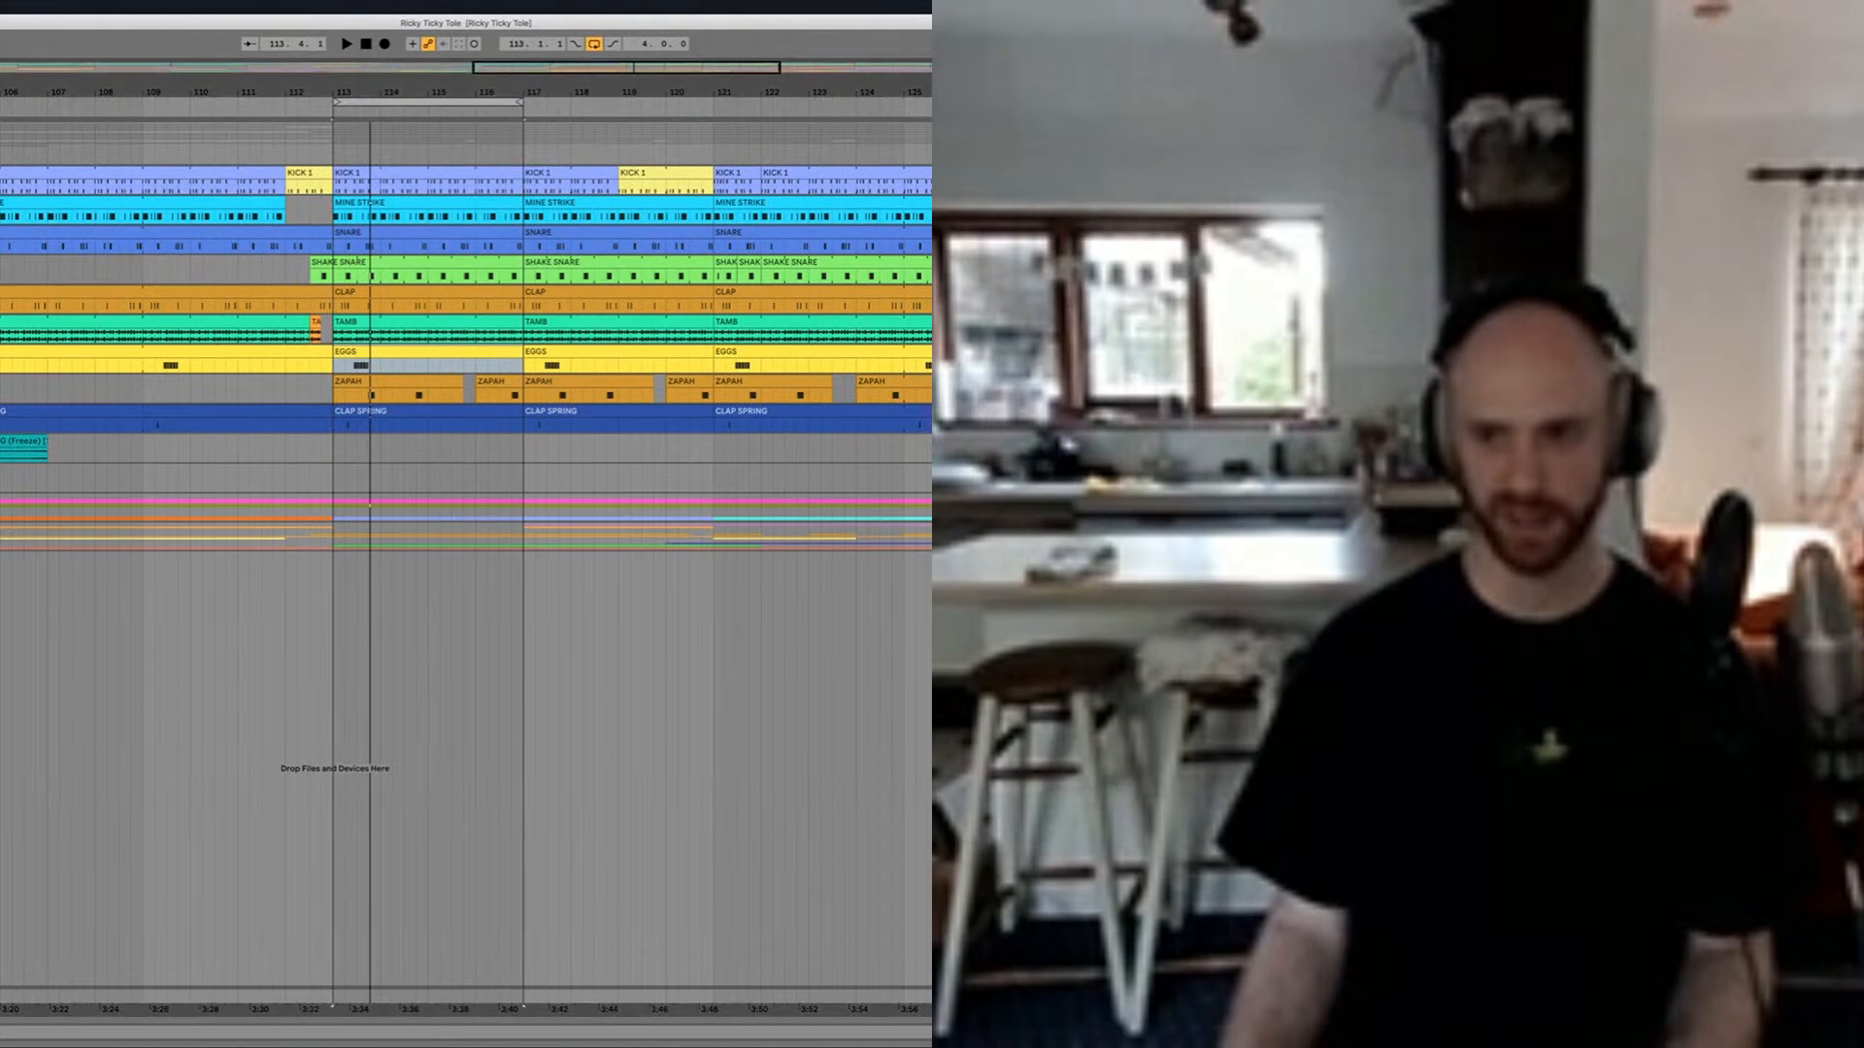
{"action": "key", "text": "space"}
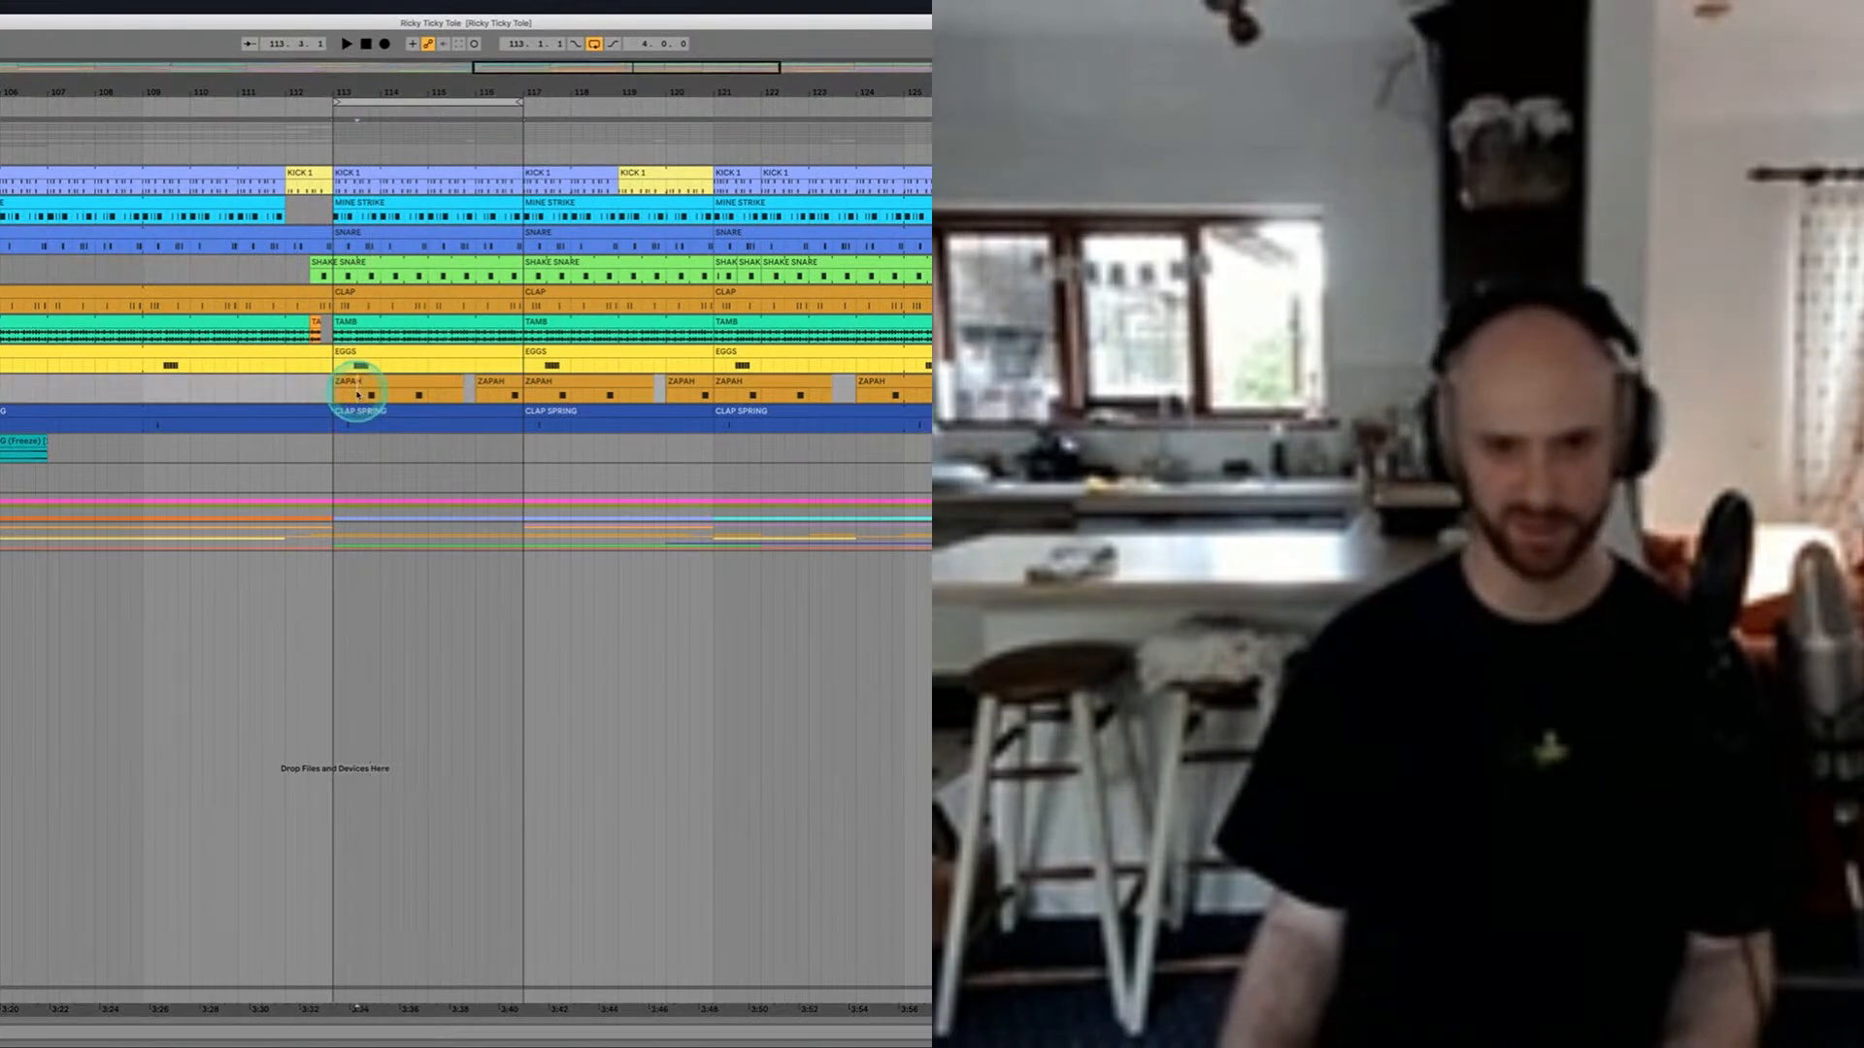
Step: Play from the ZAPAH clip, set the playback start at the CLAP SPRING clip in bar 113, and listen from there
{"action": "key", "text": "space"}
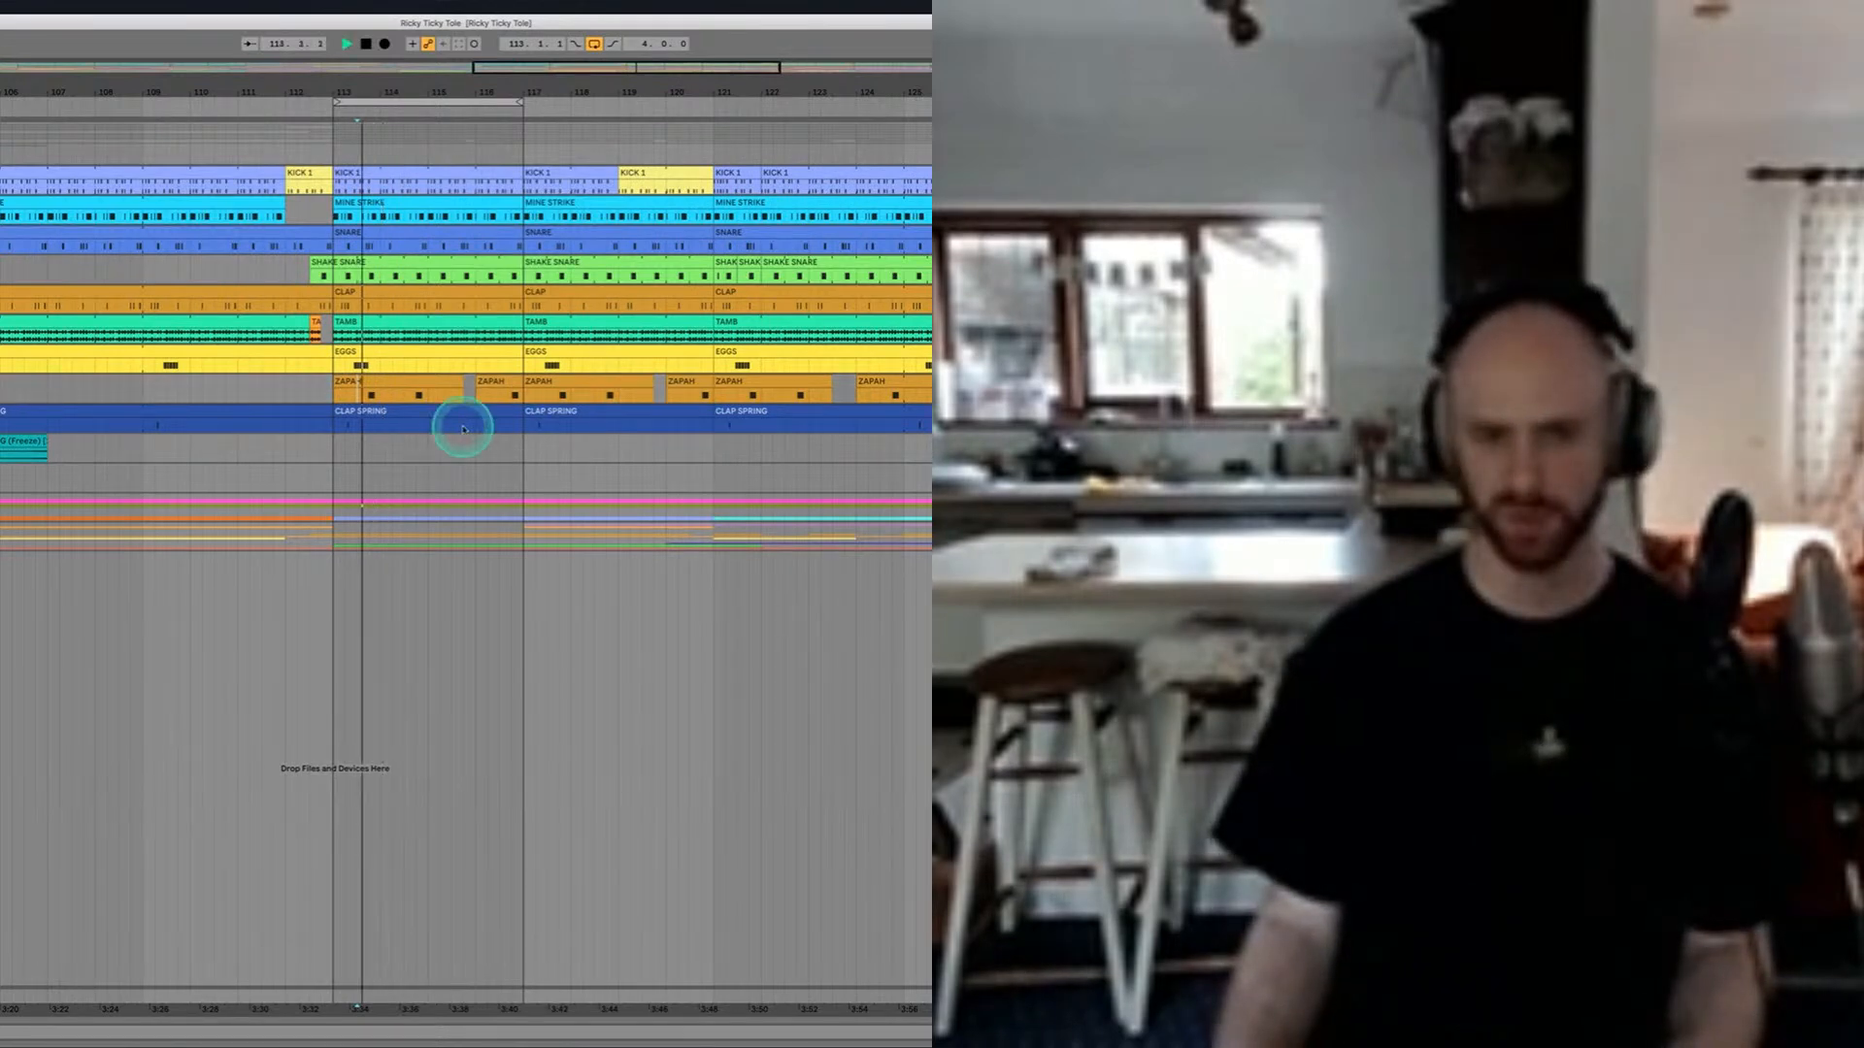
{"action": "key", "text": "space"}
{"action": "left_click", "coordinate": [339, 427]}
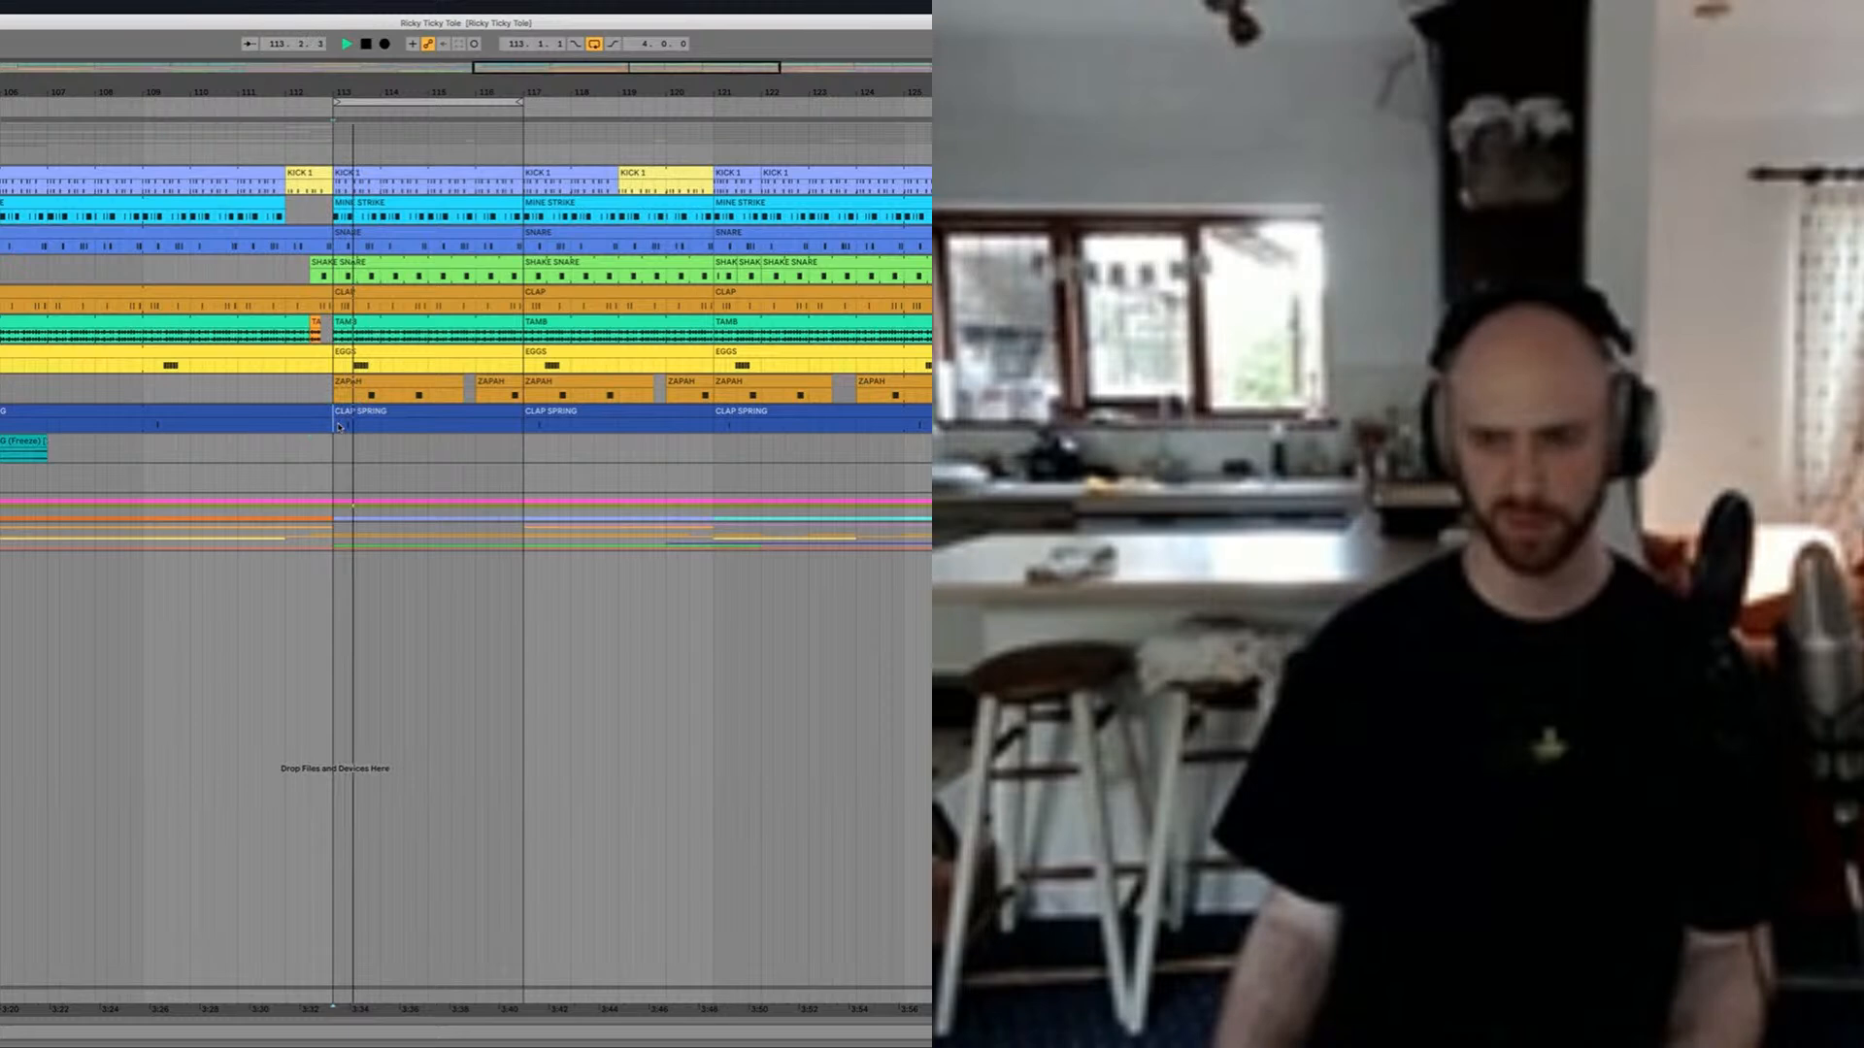
{"action": "key", "text": "space"}
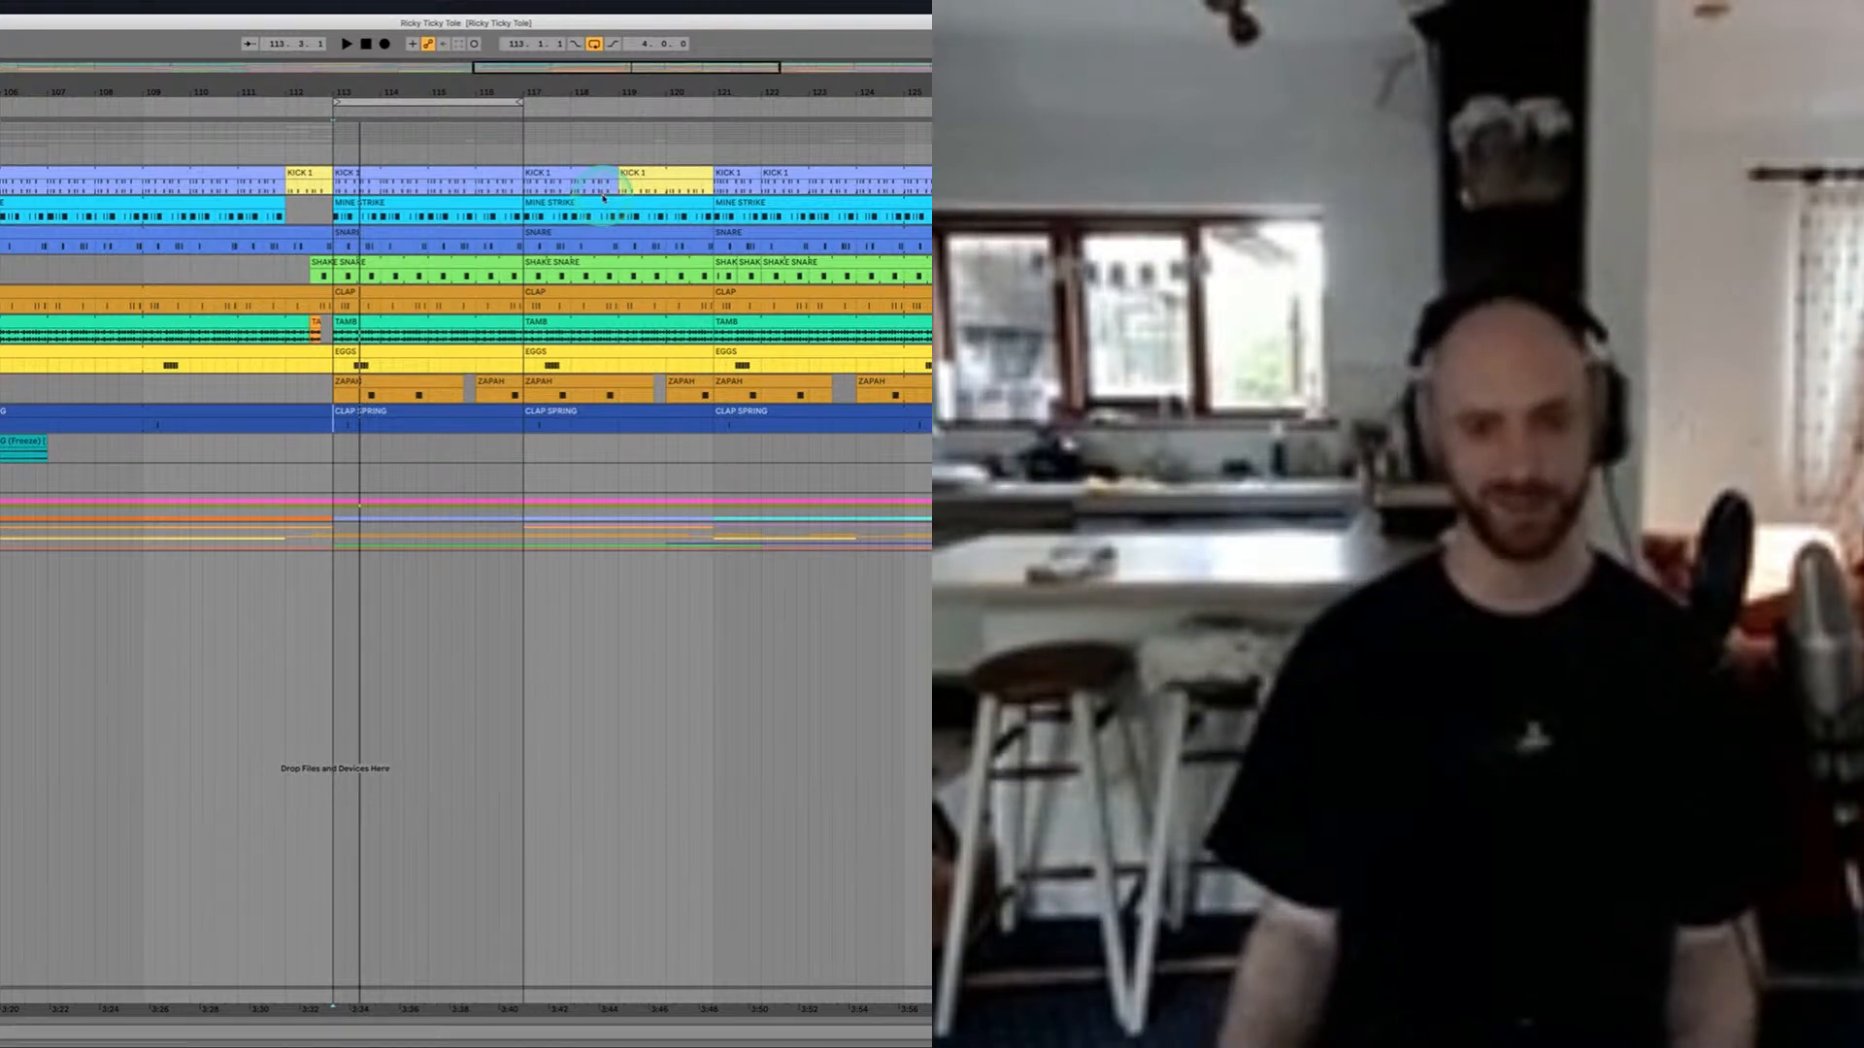
Step: Examine the CLAP SPRING track's Spring Reverb plug-in while the loop plays, stop playback, and close the plug-in window
{"action": "scroll", "coordinate": [603, 198], "scroll_direction": "up", "scroll_amount": 5}
{"action": "scroll", "coordinate": [603, 198], "scroll_direction": "left", "scroll_amount": 3}
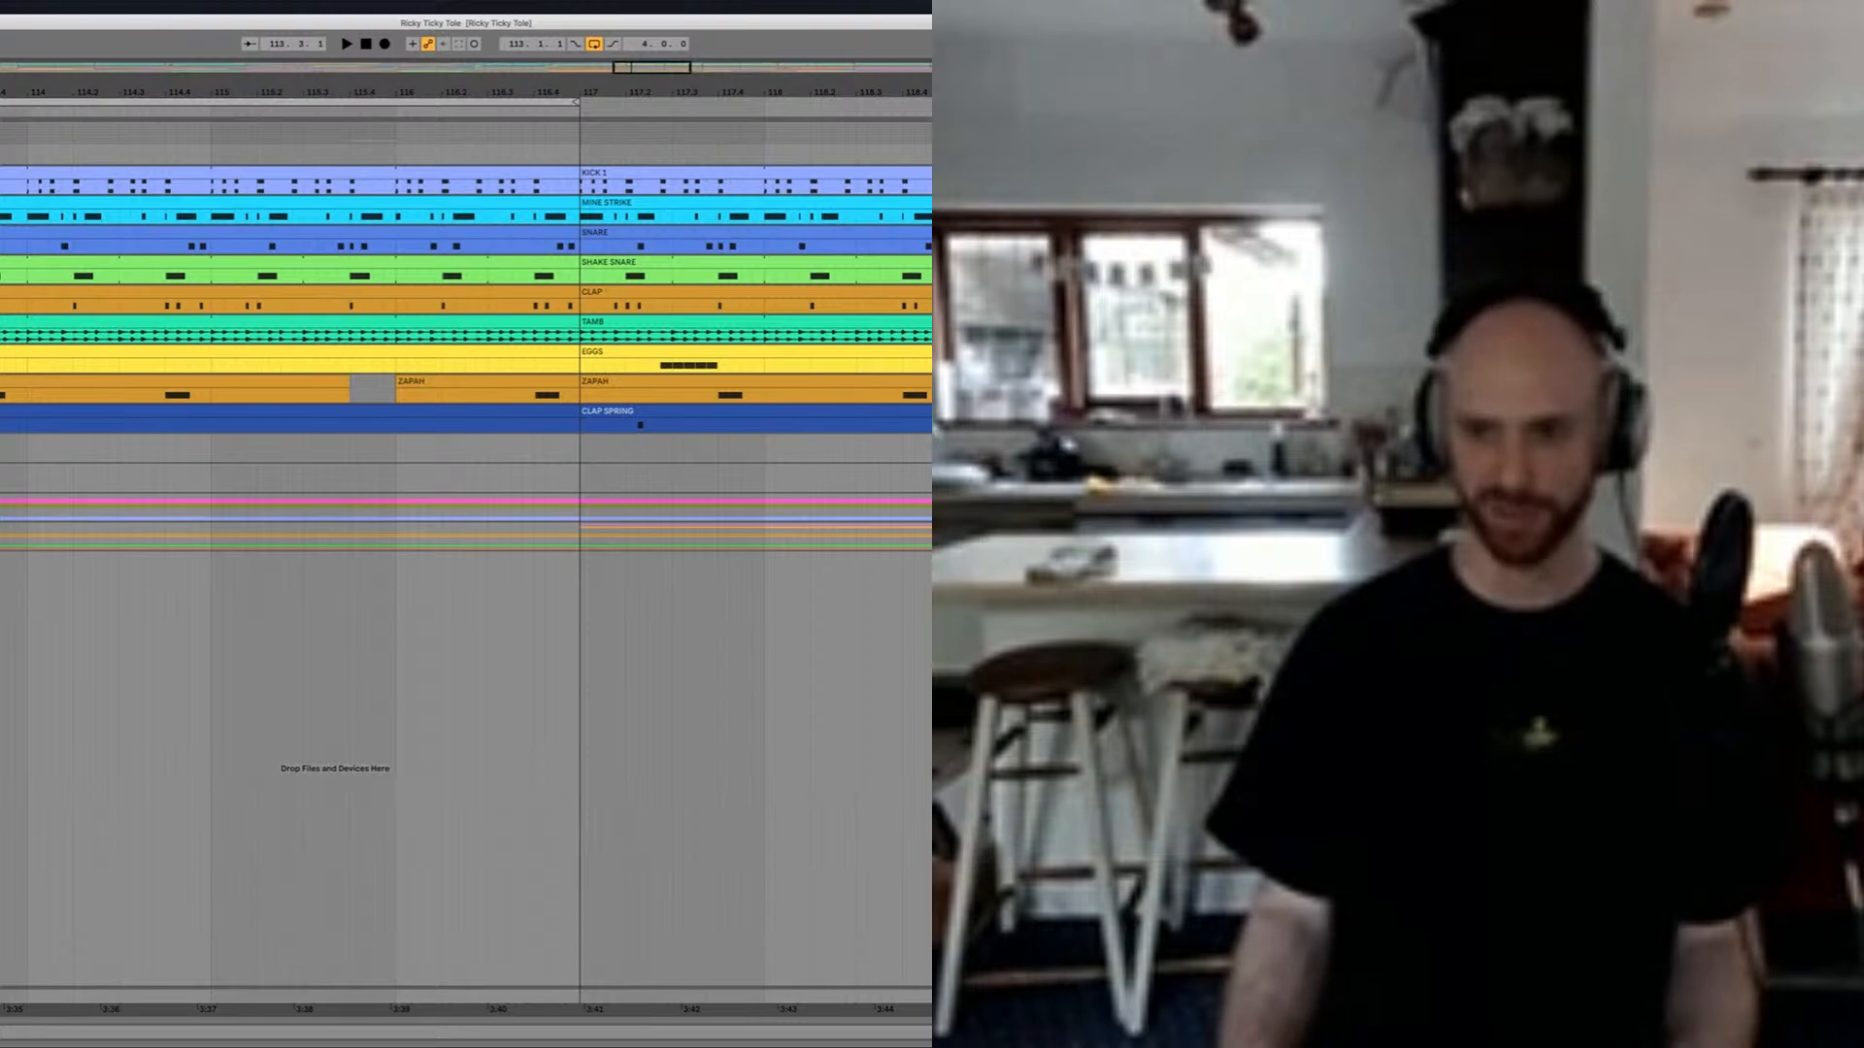
{"action": "key", "text": "shift+Tab"}
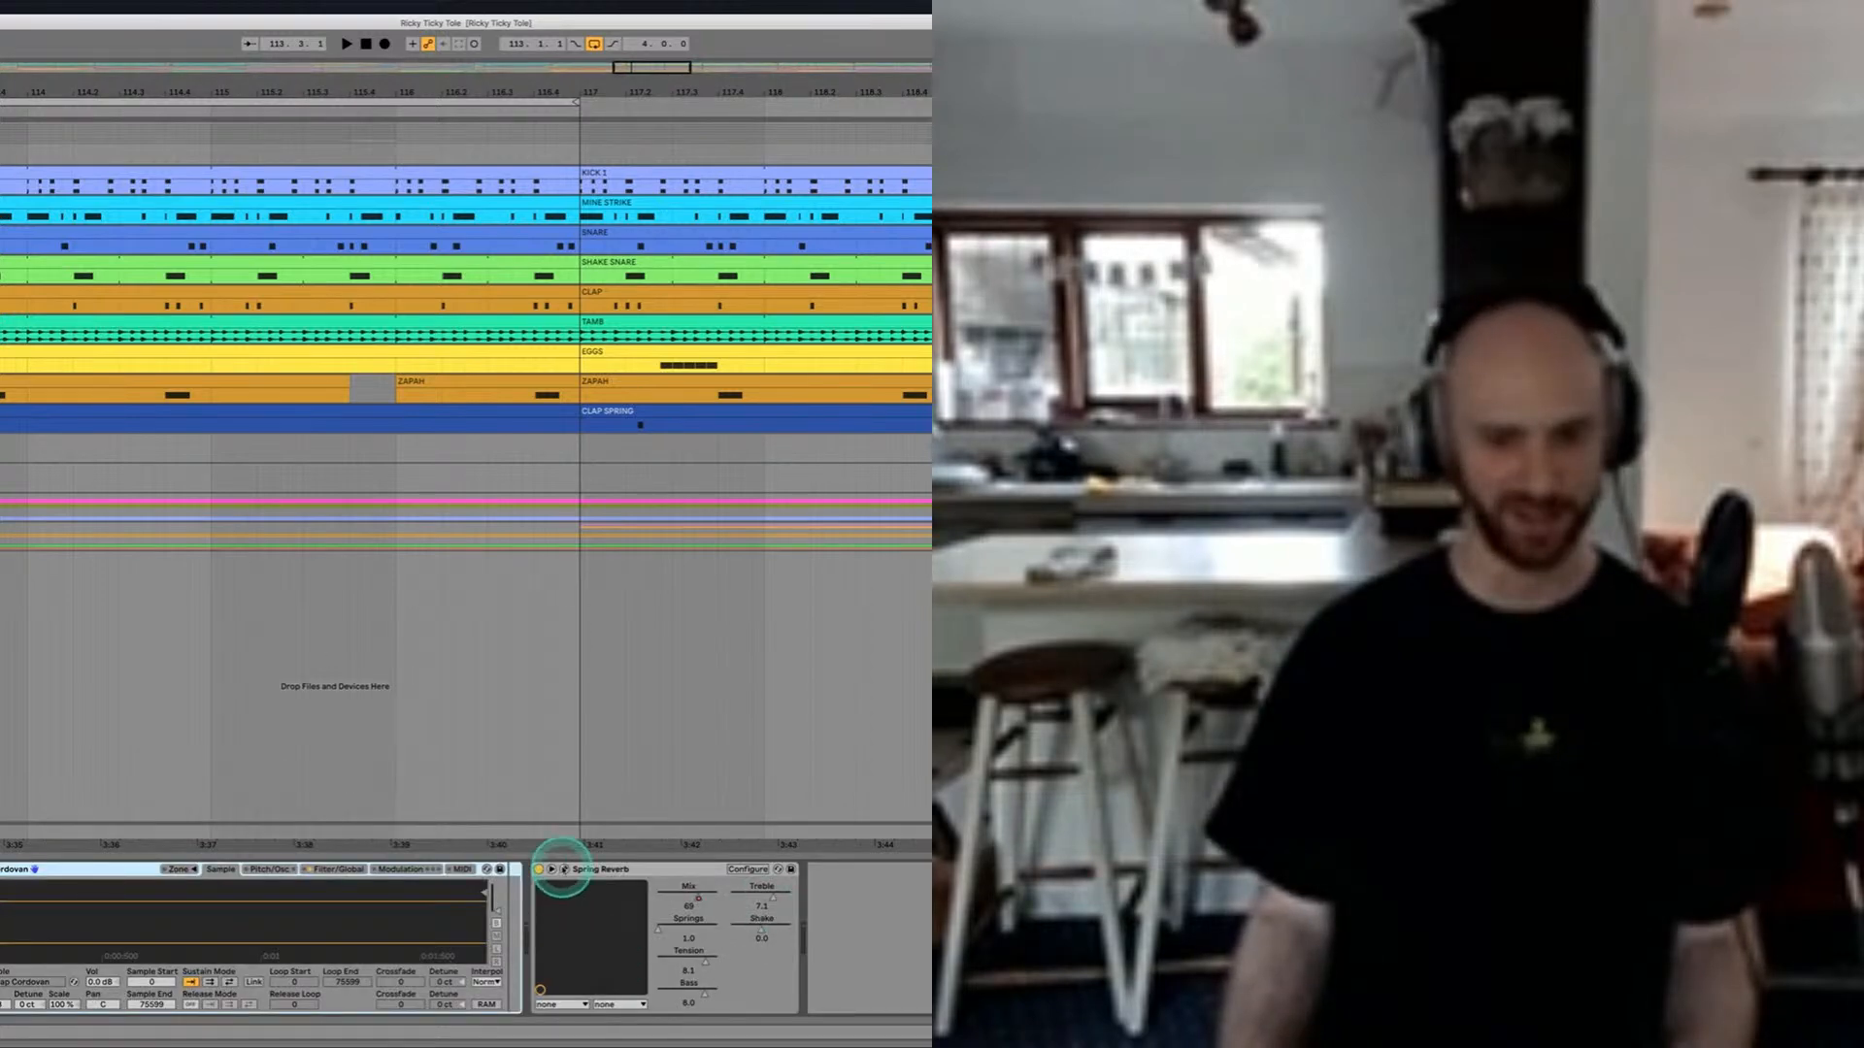
{"action": "left_click", "coordinate": [564, 868]}
{"action": "key", "text": "space"}
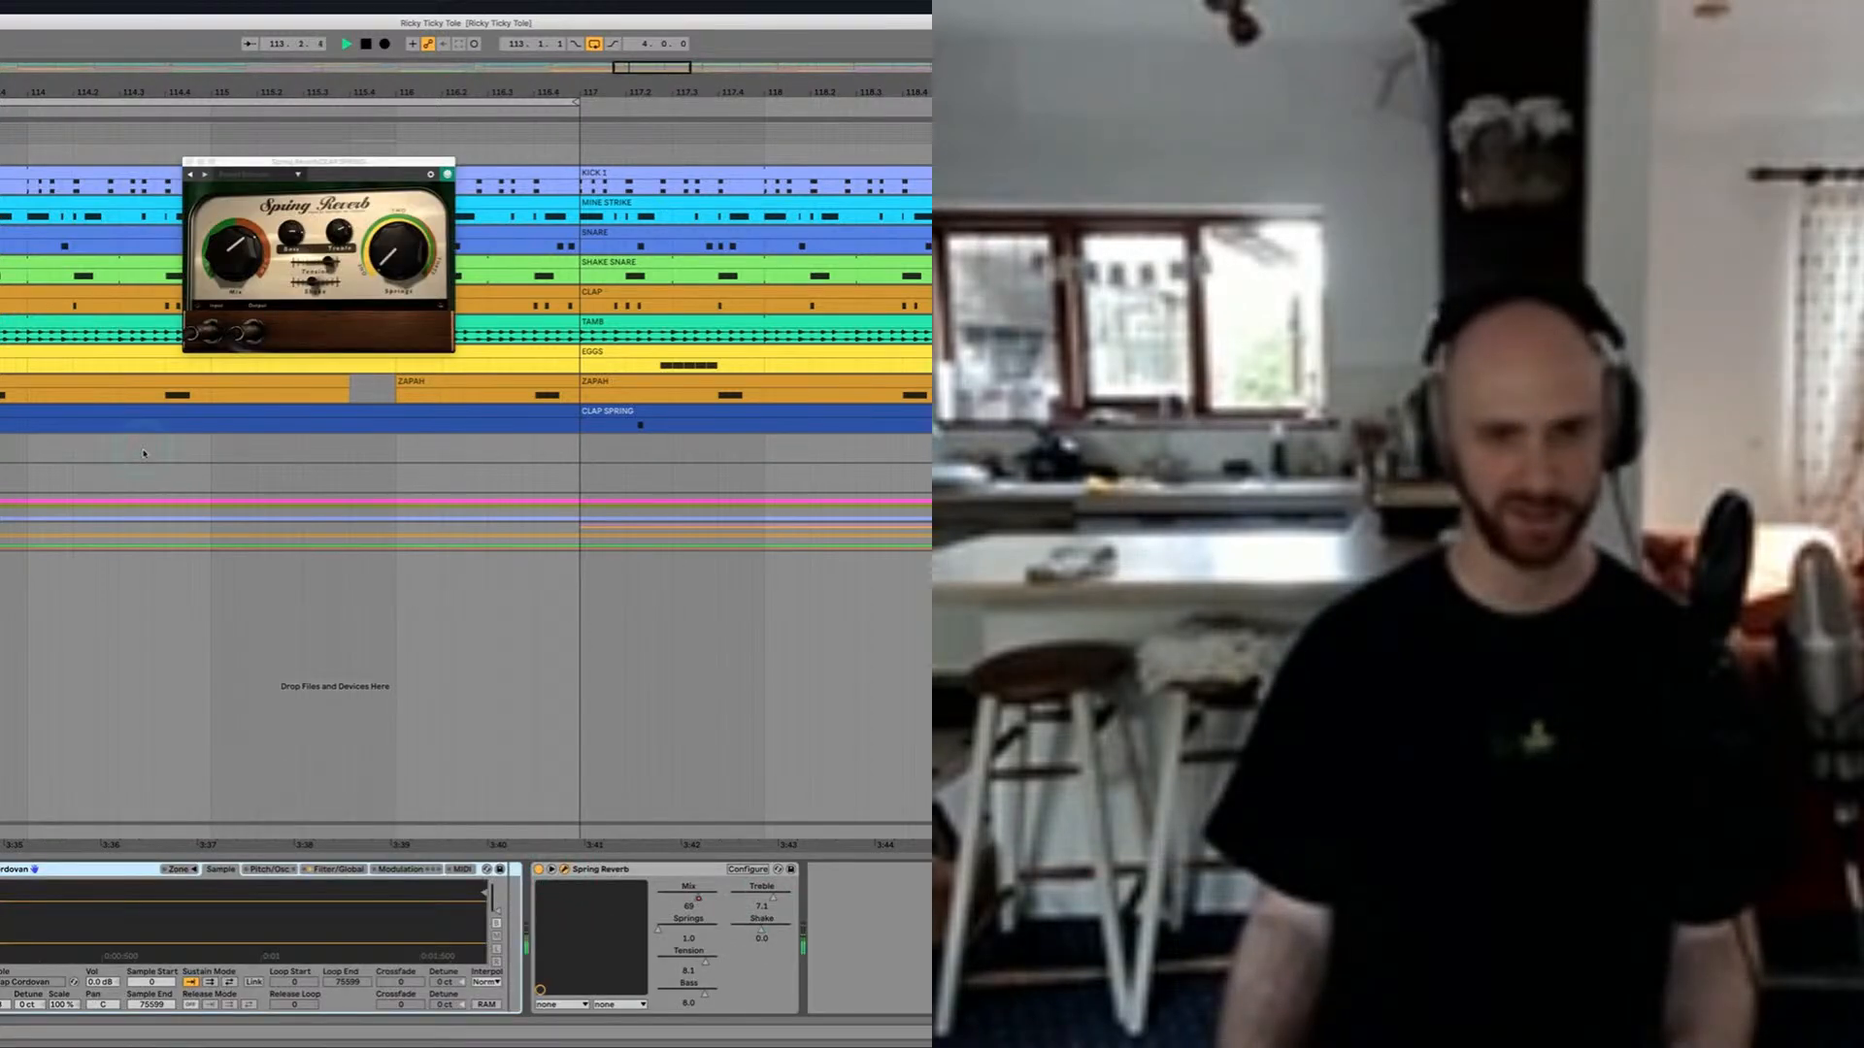
{"action": "key", "text": "space"}
{"action": "left_click", "coordinate": [189, 162]}
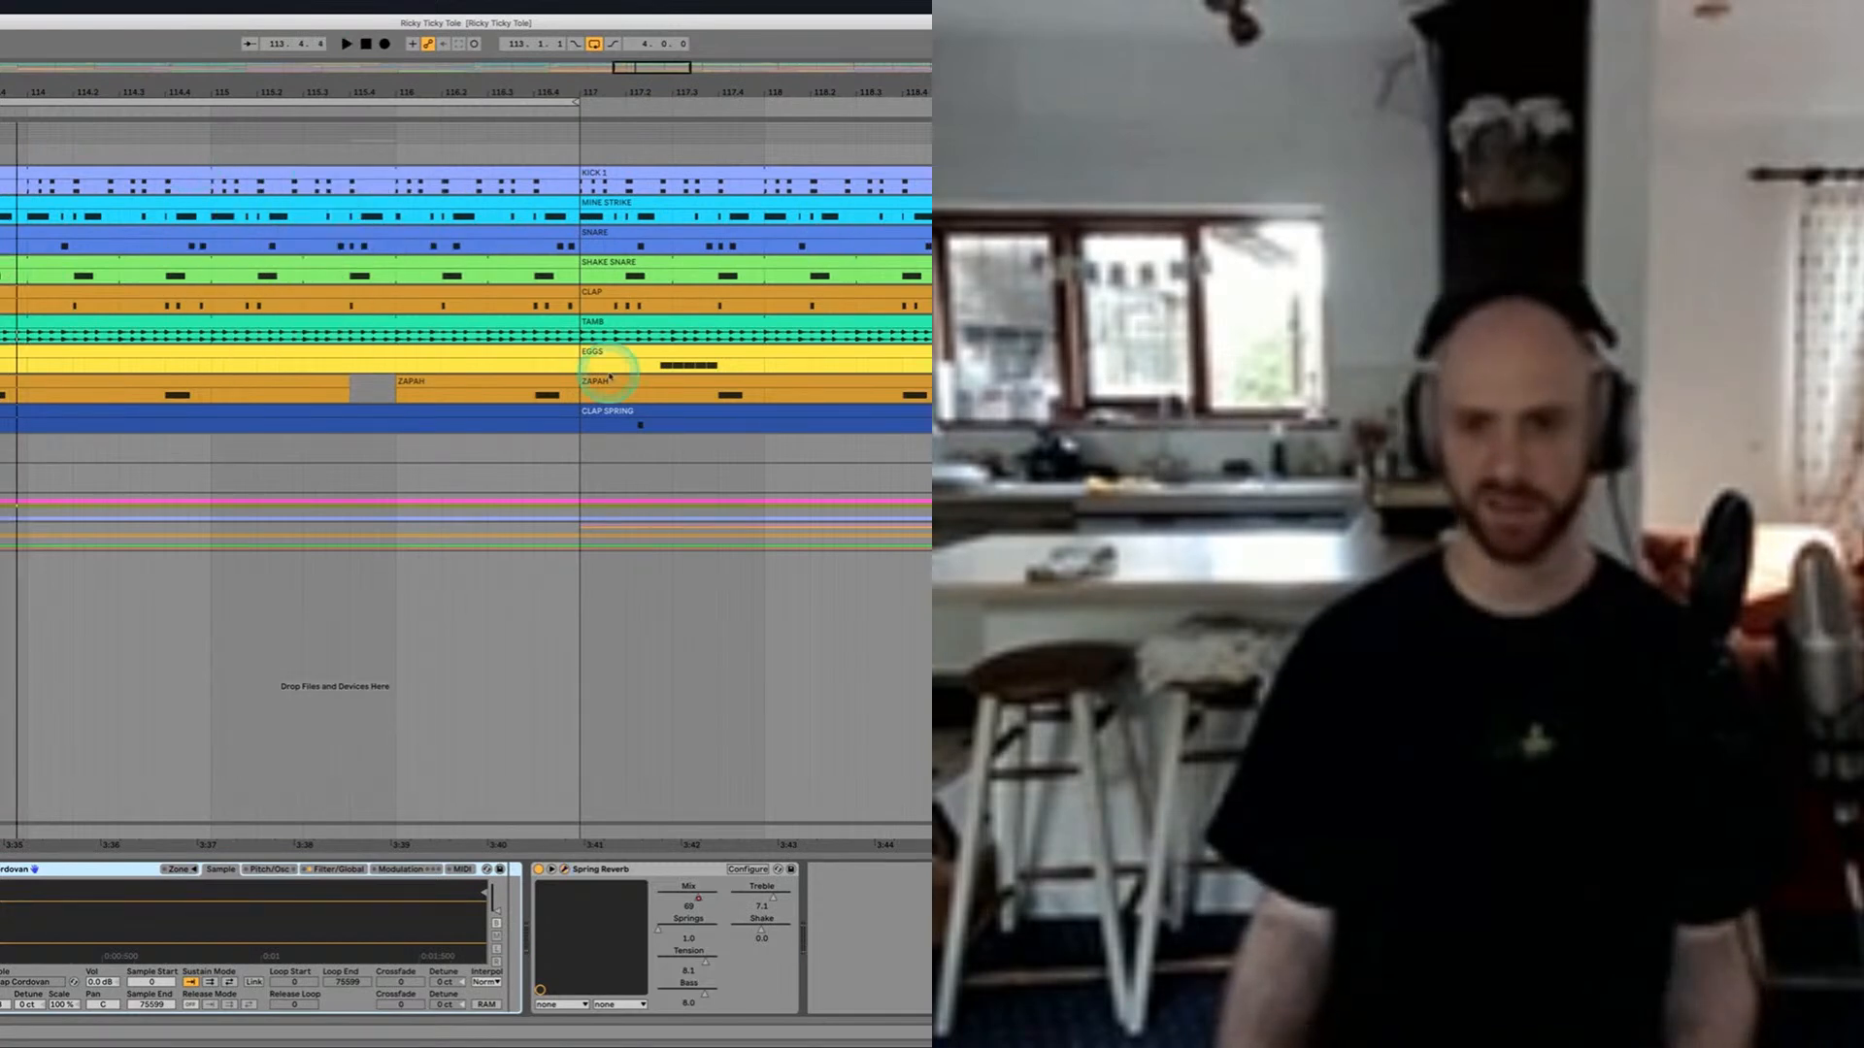
Step: Show the ZAPAH track's devices and play the passage around bar 113 to hear its part
{"action": "scroll", "coordinate": [608, 376], "scroll_direction": "down", "scroll_amount": 5}
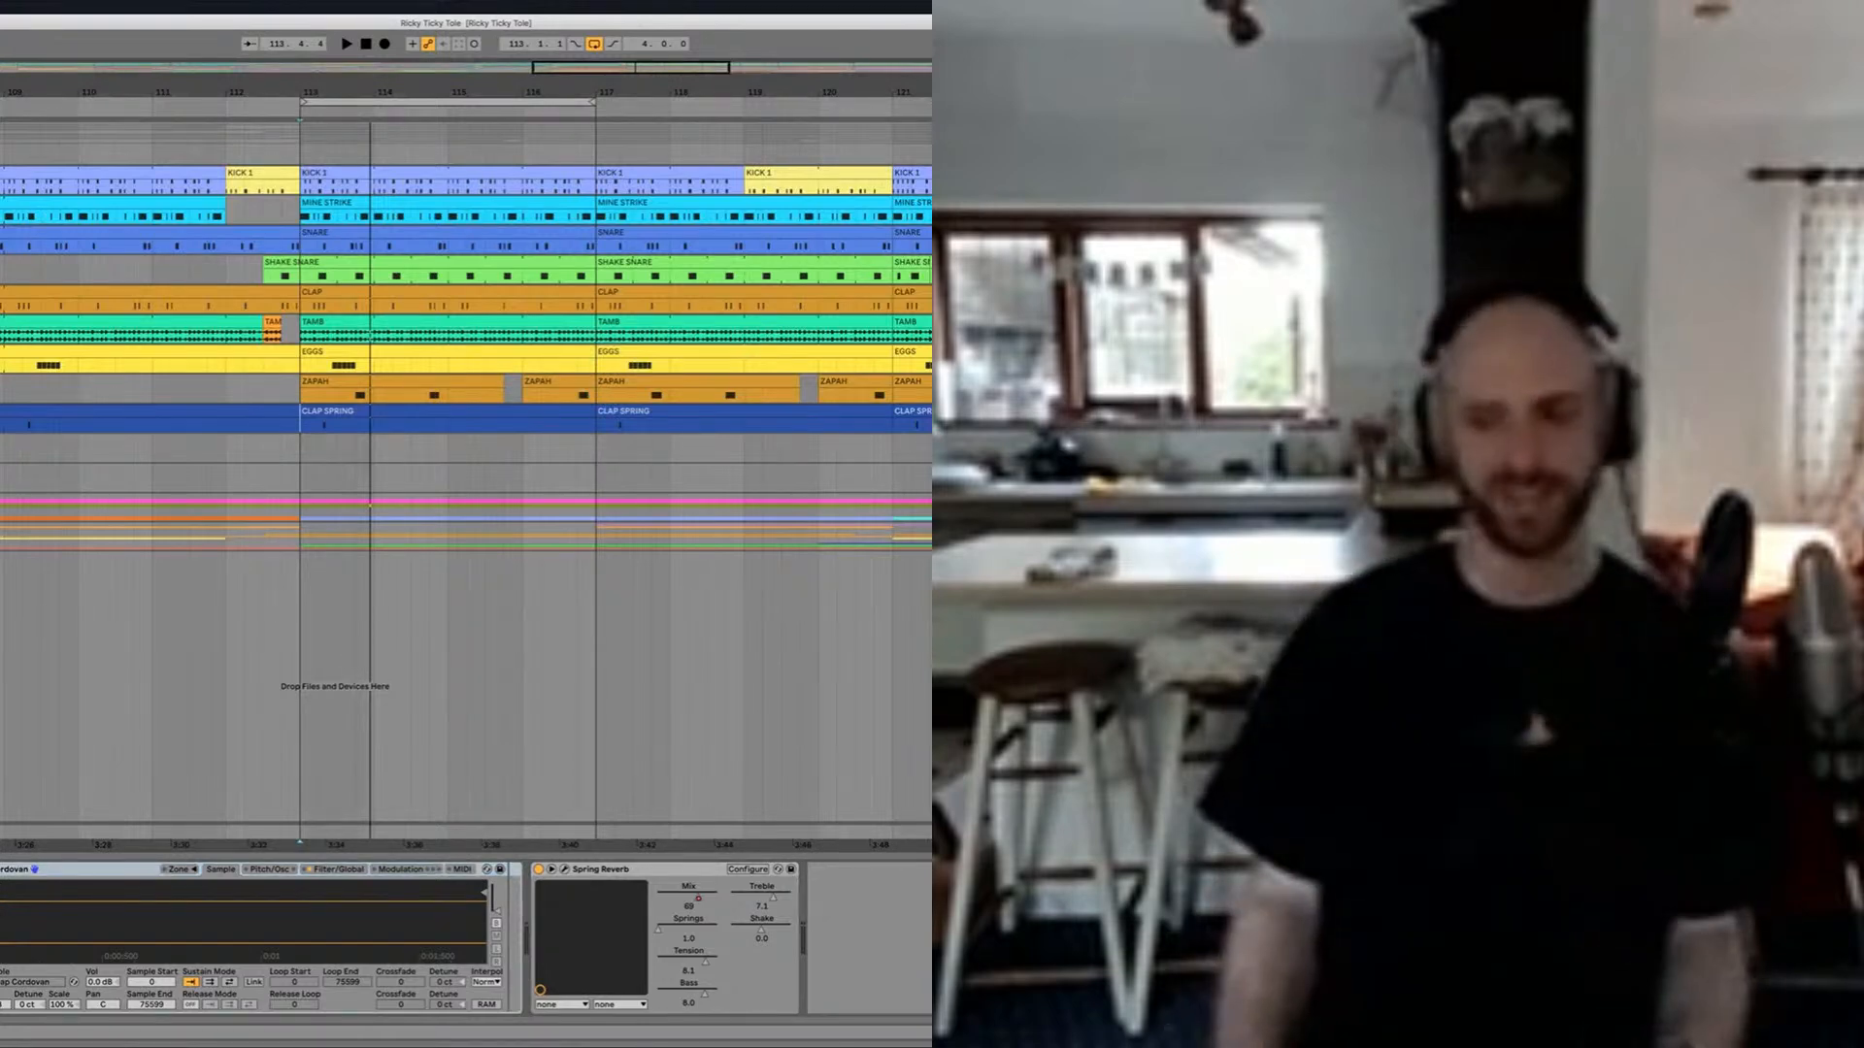
{"action": "left_click", "coordinate": [350, 399]}
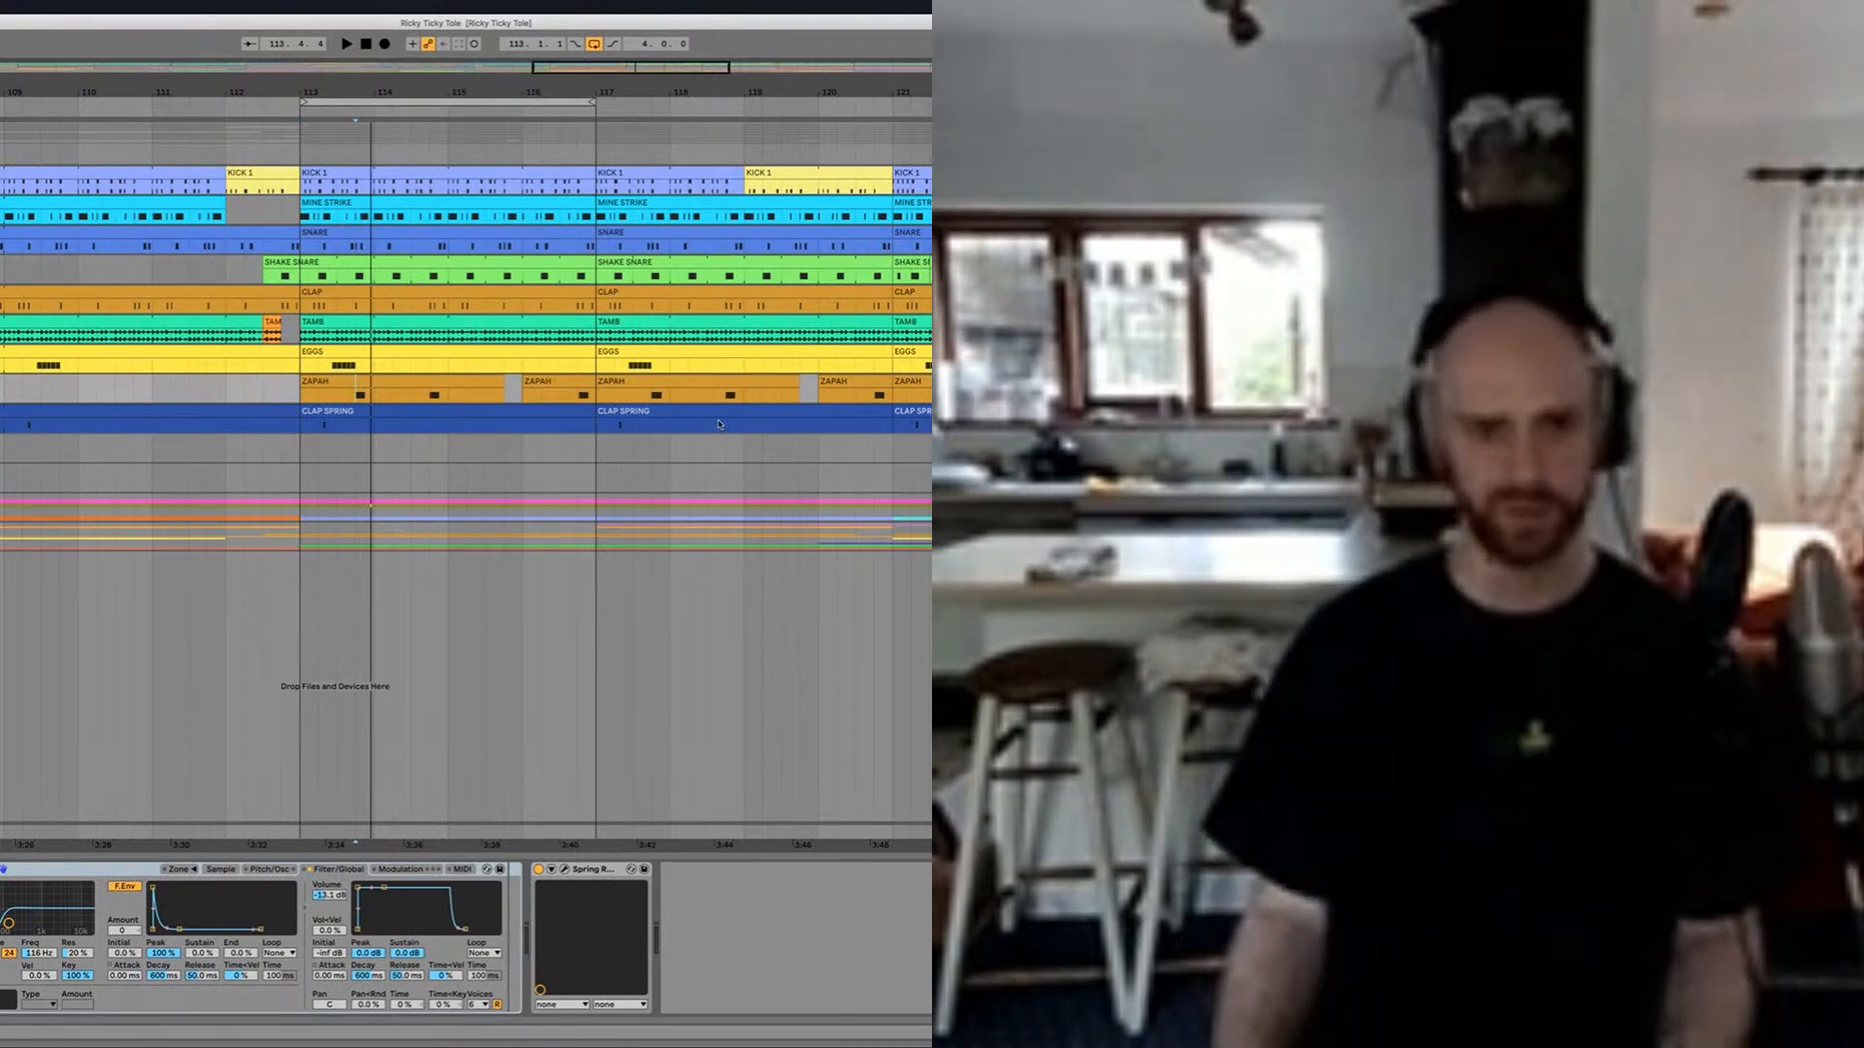
{"action": "key", "text": "space"}
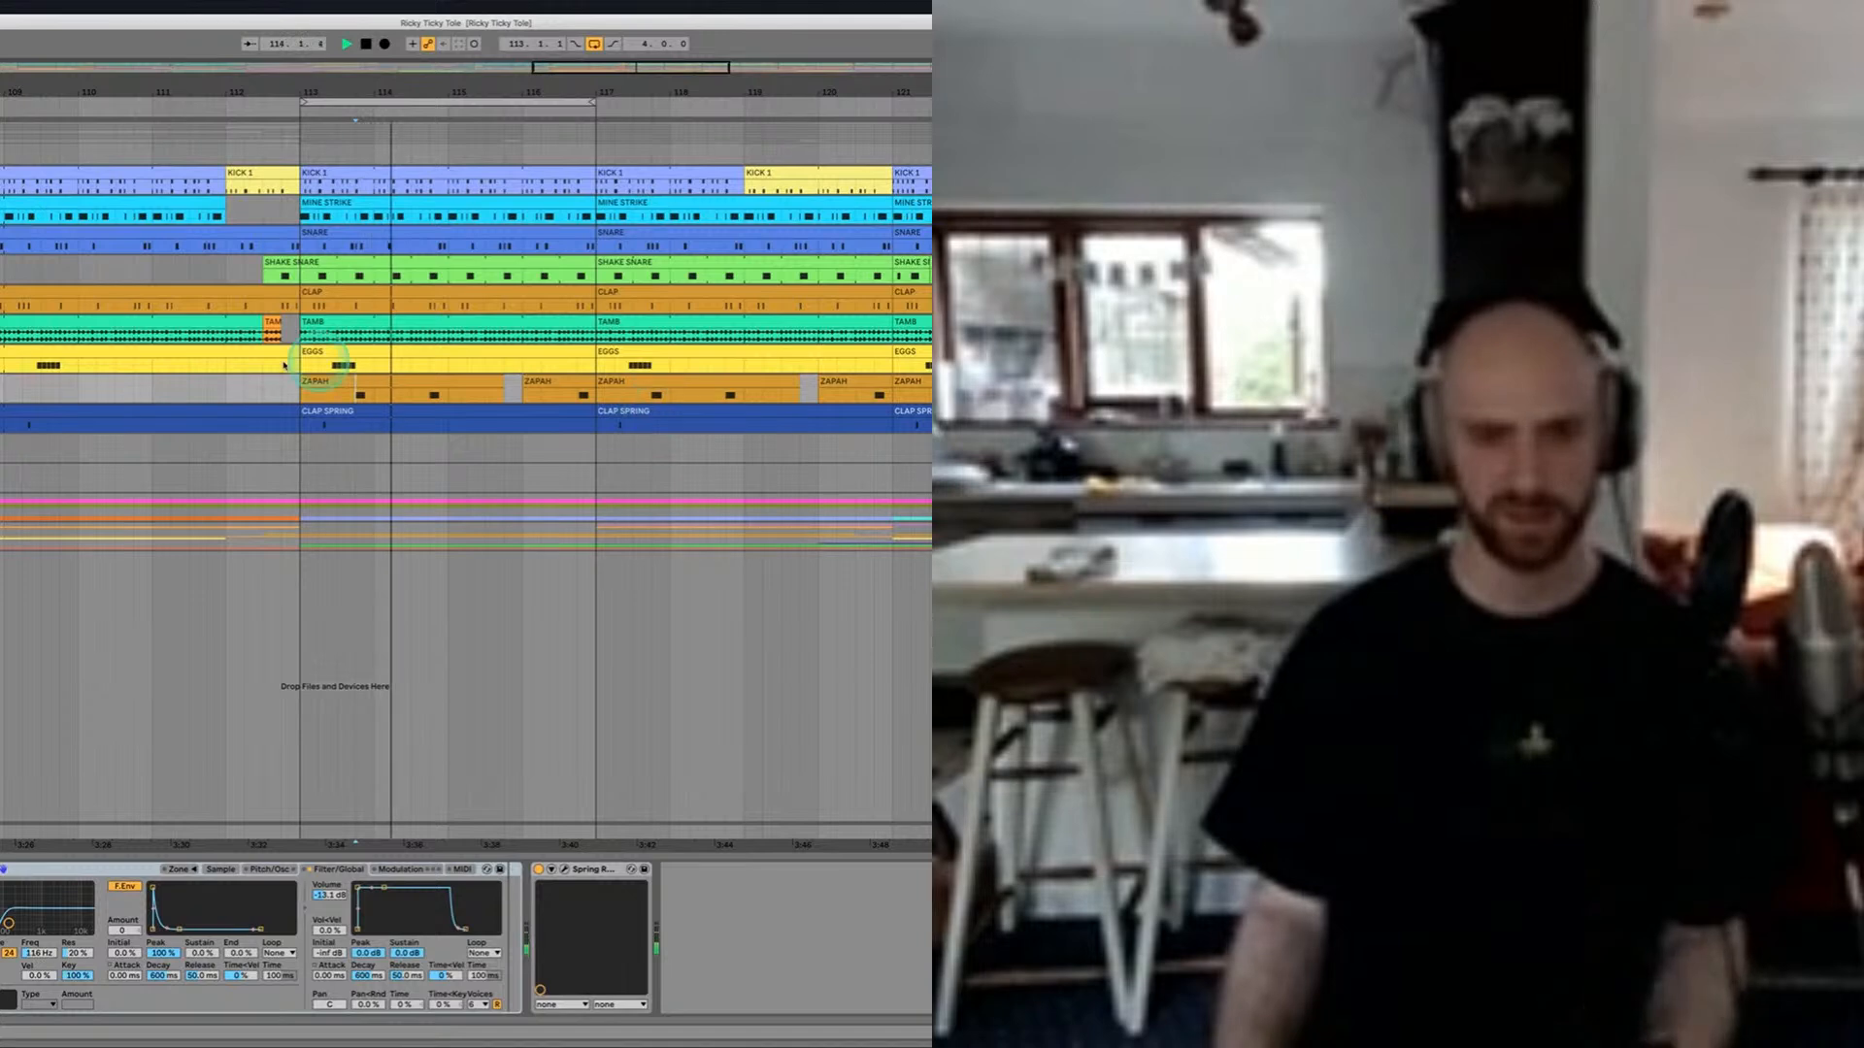
{"action": "key", "text": "space"}
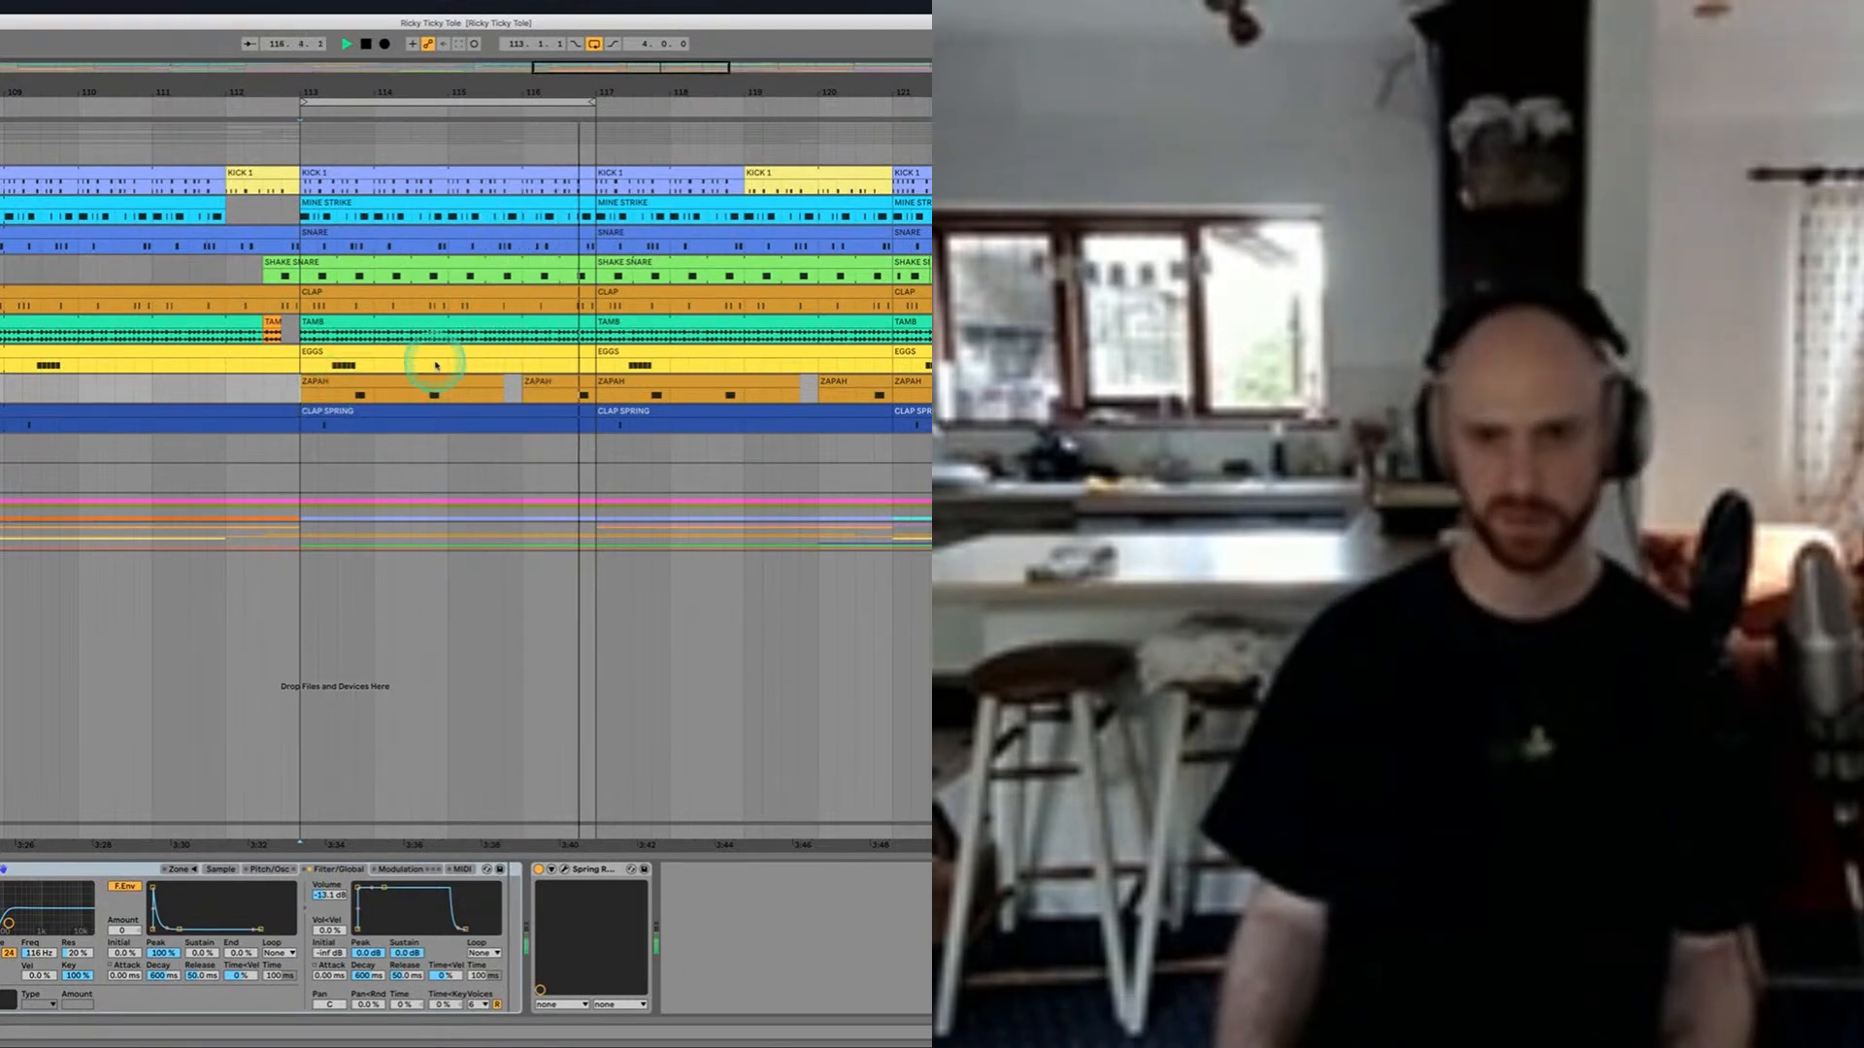
{"action": "key", "text": "space"}
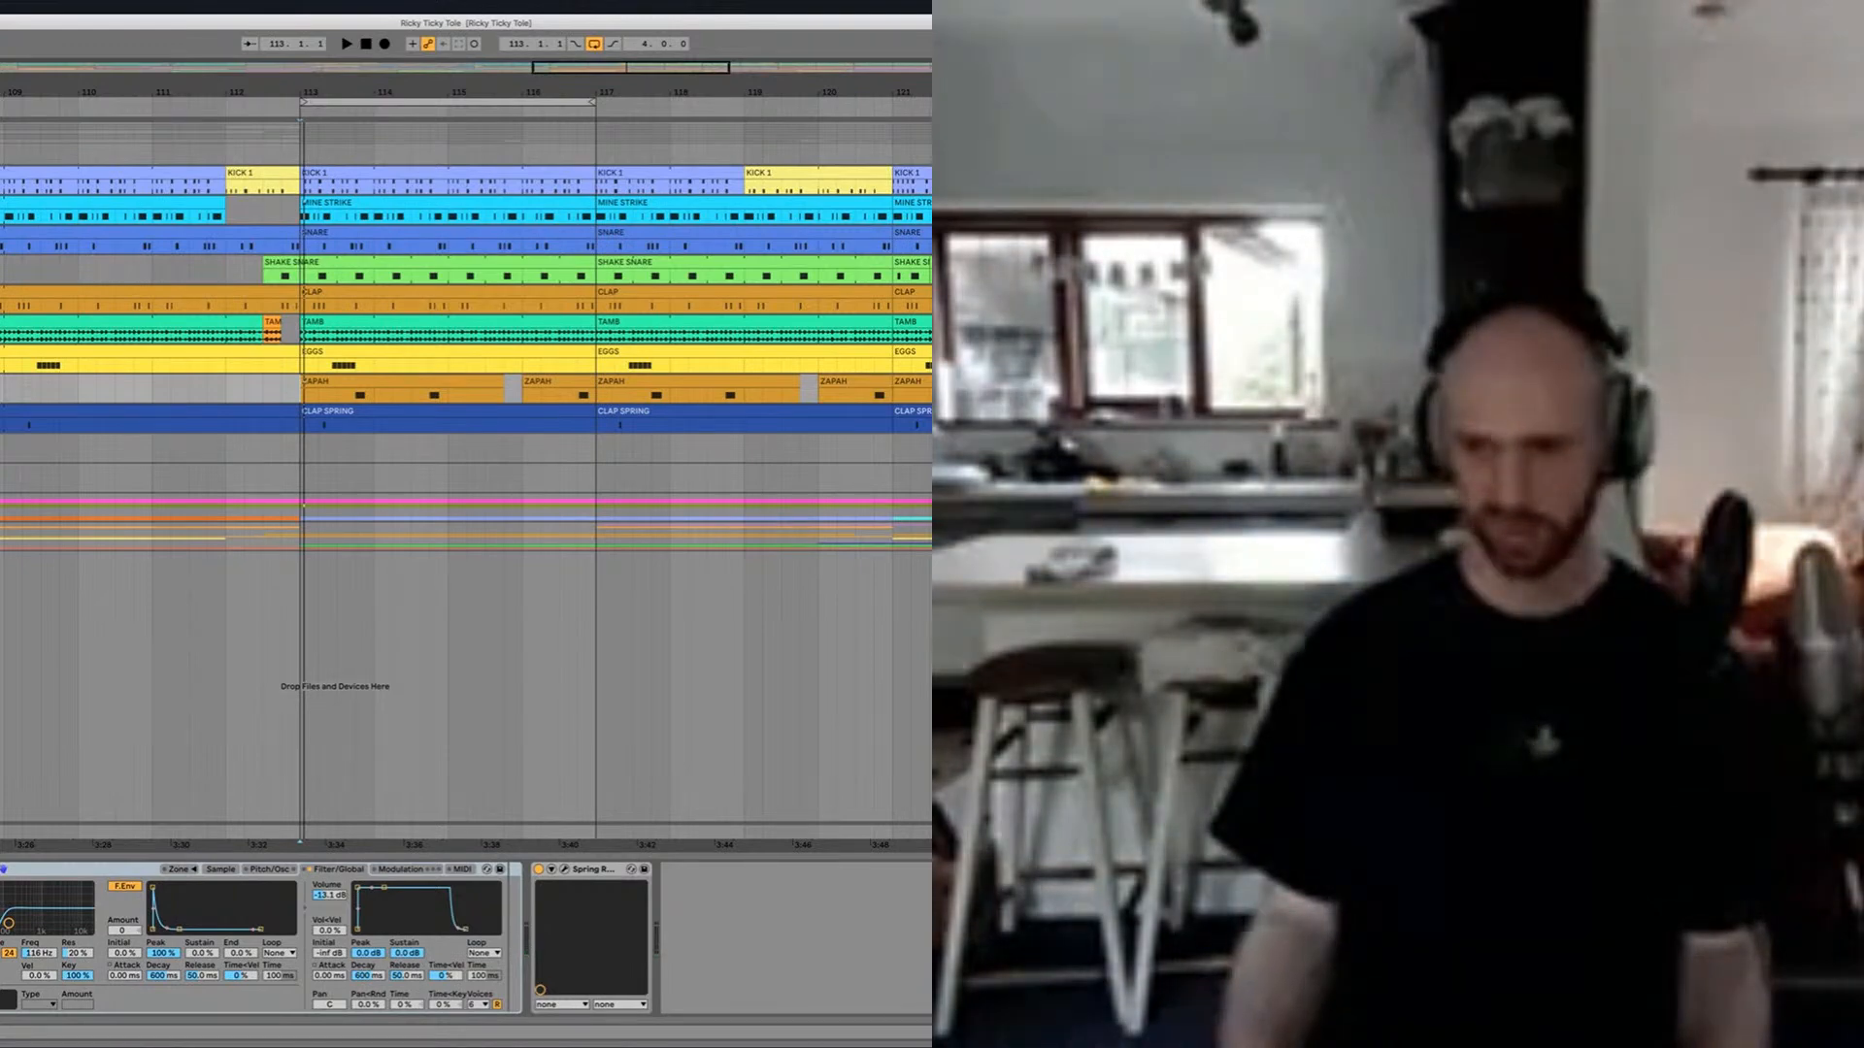
Step: Look through the collapsed group containing the END LAZER and BUBBLE tracks, and fold the group again
{"action": "left_click", "coordinate": [1148, 530]}
{"action": "scroll", "coordinate": [702, 498], "scroll_direction": "down", "scroll_amount": 3}
{"action": "scroll", "coordinate": [702, 498], "scroll_direction": "left", "scroll_amount": 1}
{"action": "scroll", "coordinate": [703, 498], "scroll_direction": "up", "scroll_amount": 2}
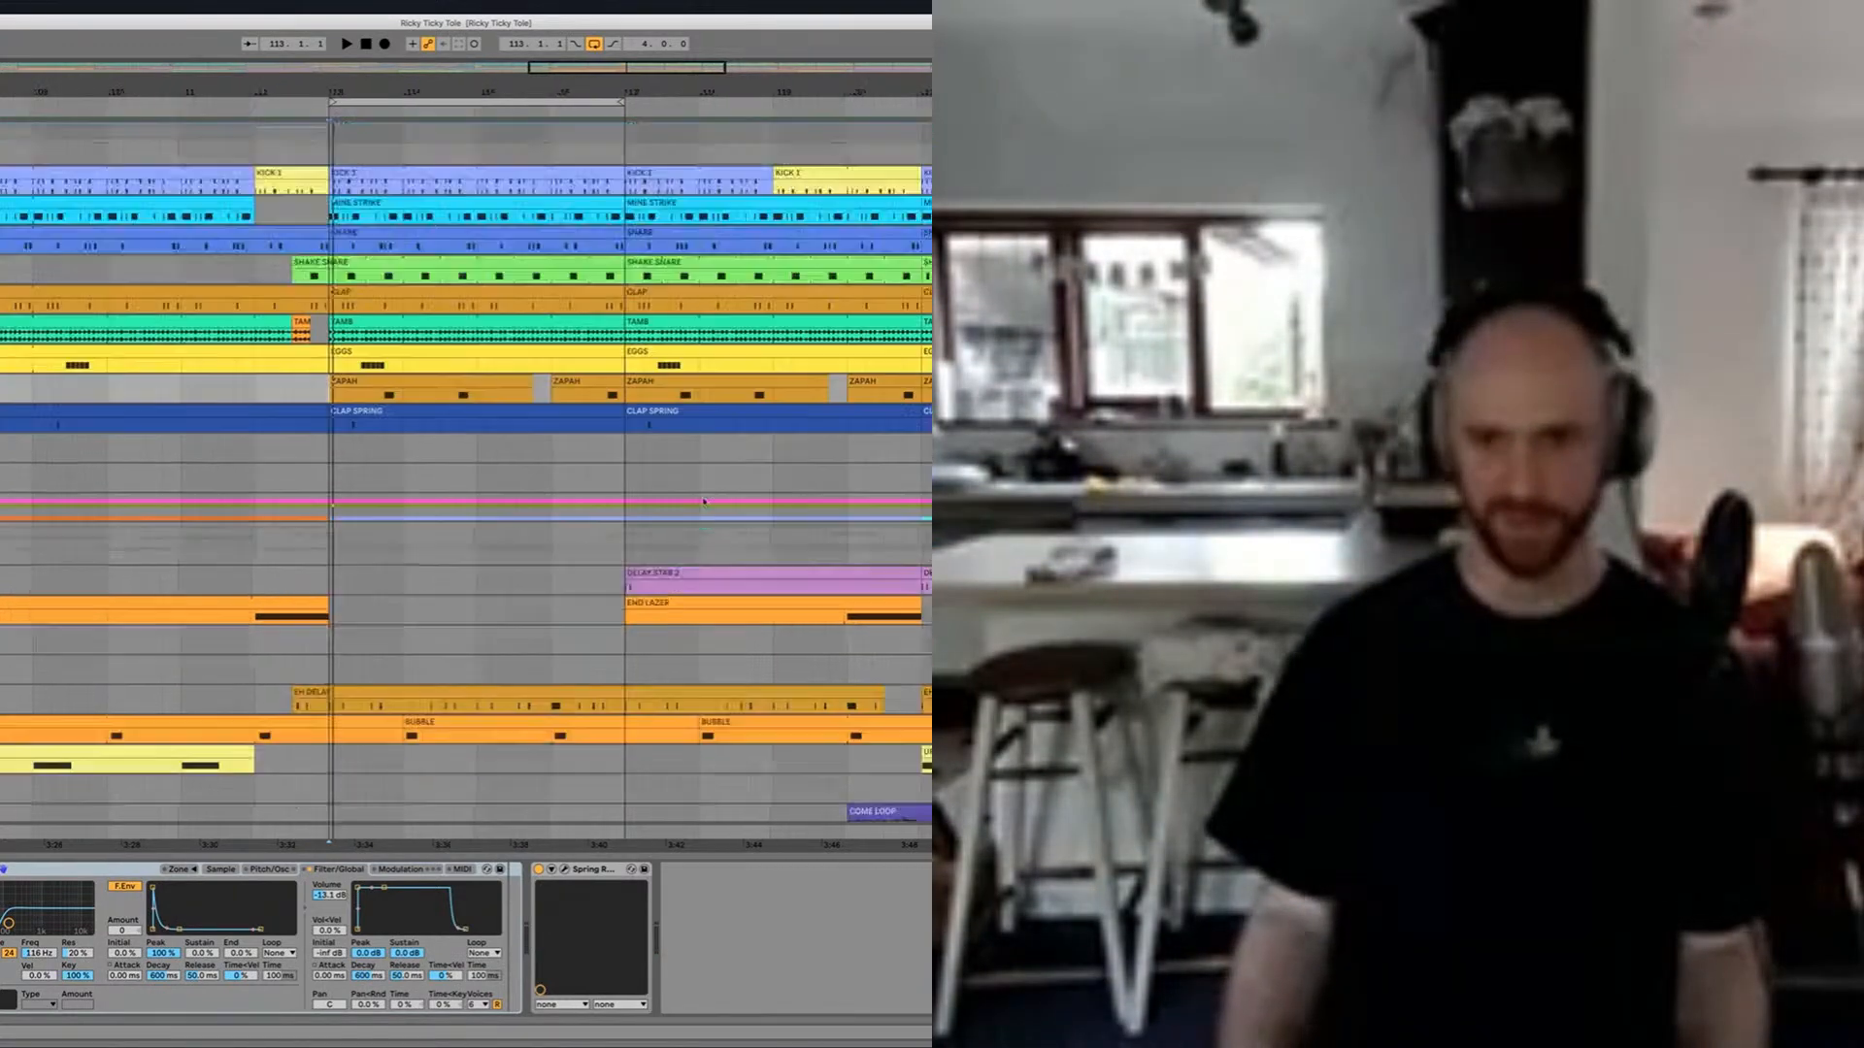
{"action": "left_click", "coordinate": [1147, 530]}
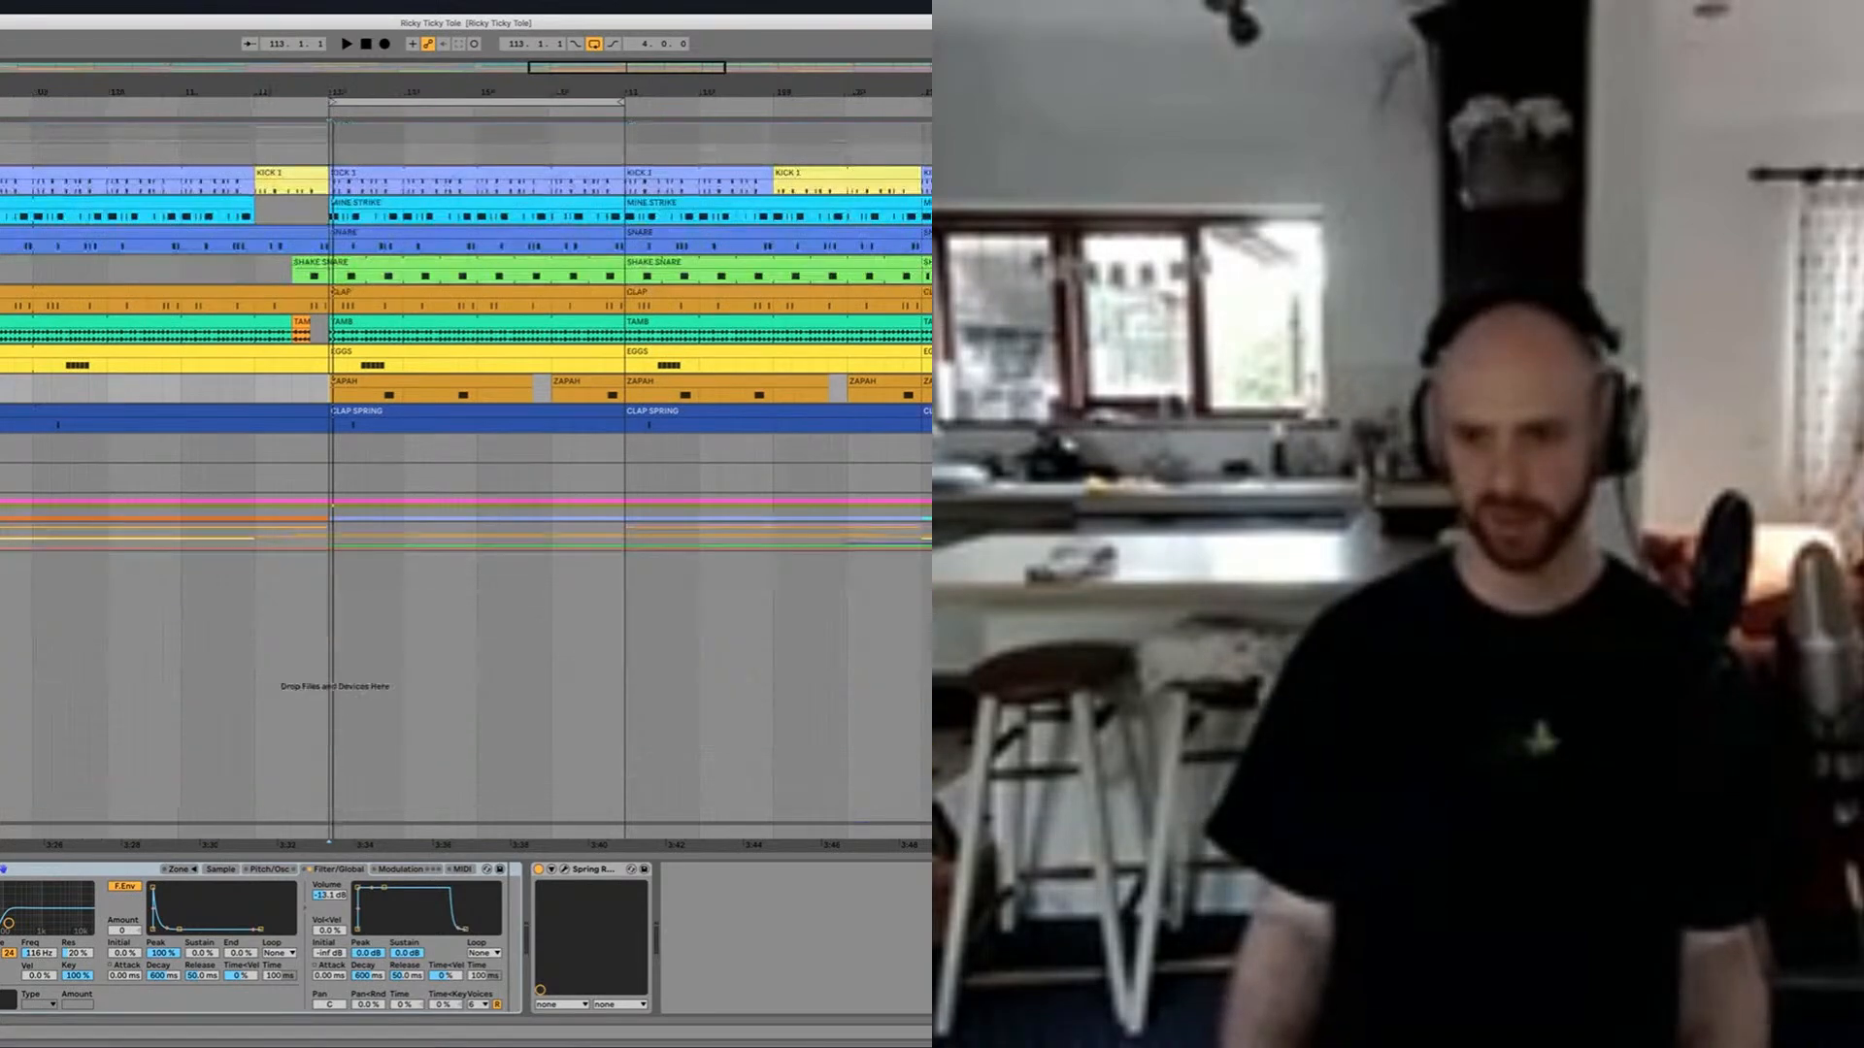
Step: Unfold the group containing the FIRST BASS, ELECTRO HIT, GRANCH and 303 tracks
{"action": "left_click", "coordinate": [1147, 501]}
{"action": "scroll", "coordinate": [566, 477], "scroll_direction": "down", "scroll_amount": 5}
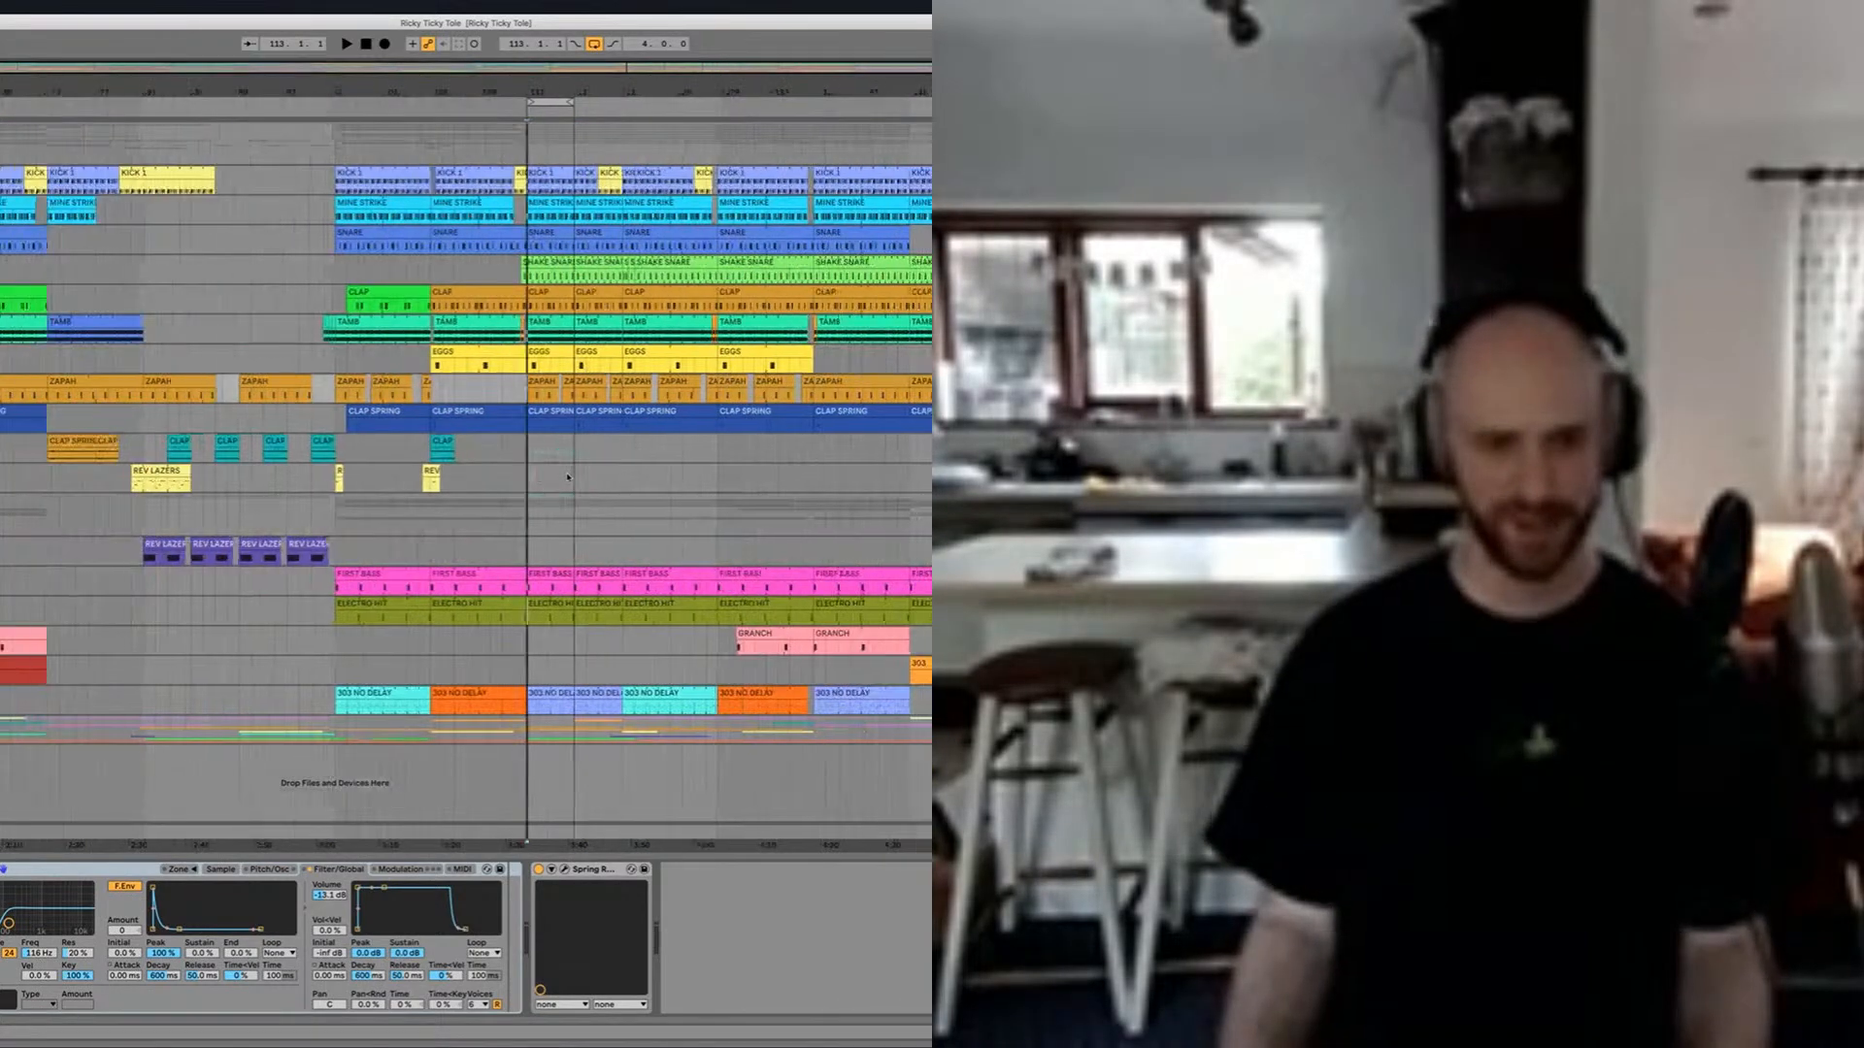
{"action": "scroll", "coordinate": [568, 476], "scroll_direction": "down", "scroll_amount": 3}
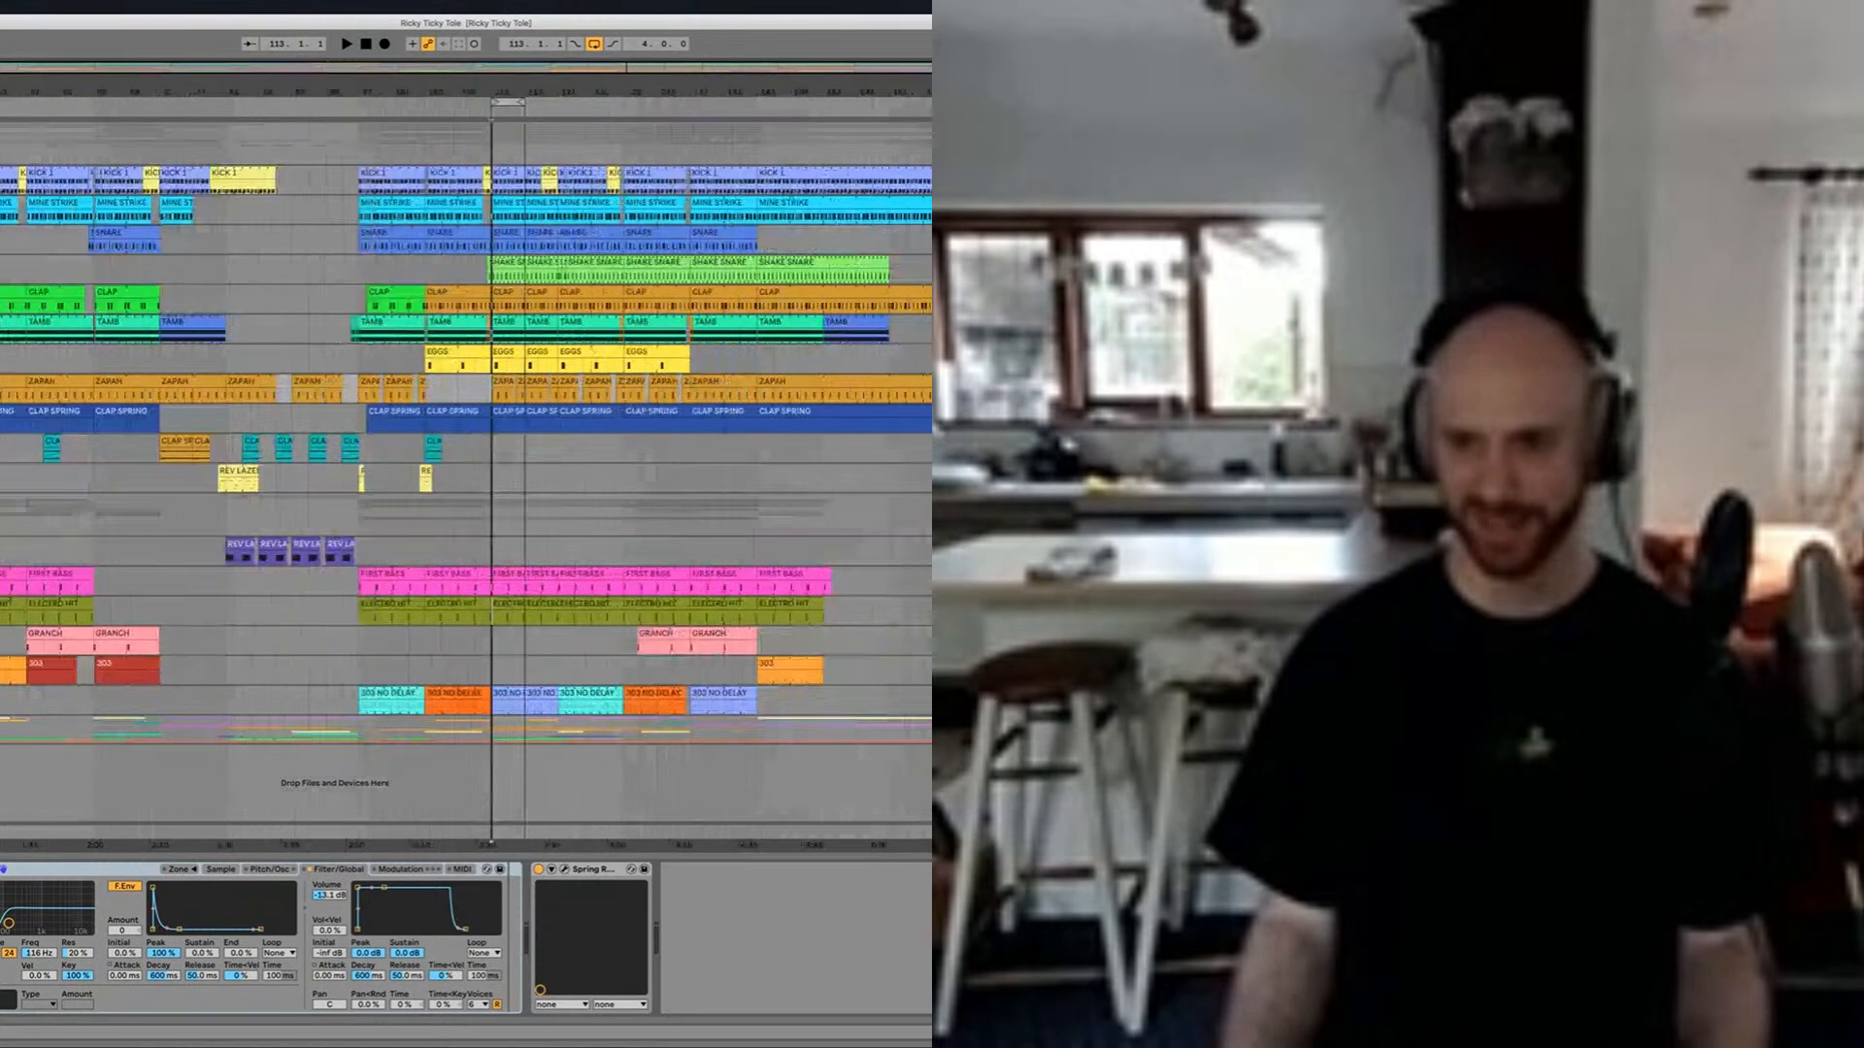
{"action": "left_click", "coordinate": [1147, 503]}
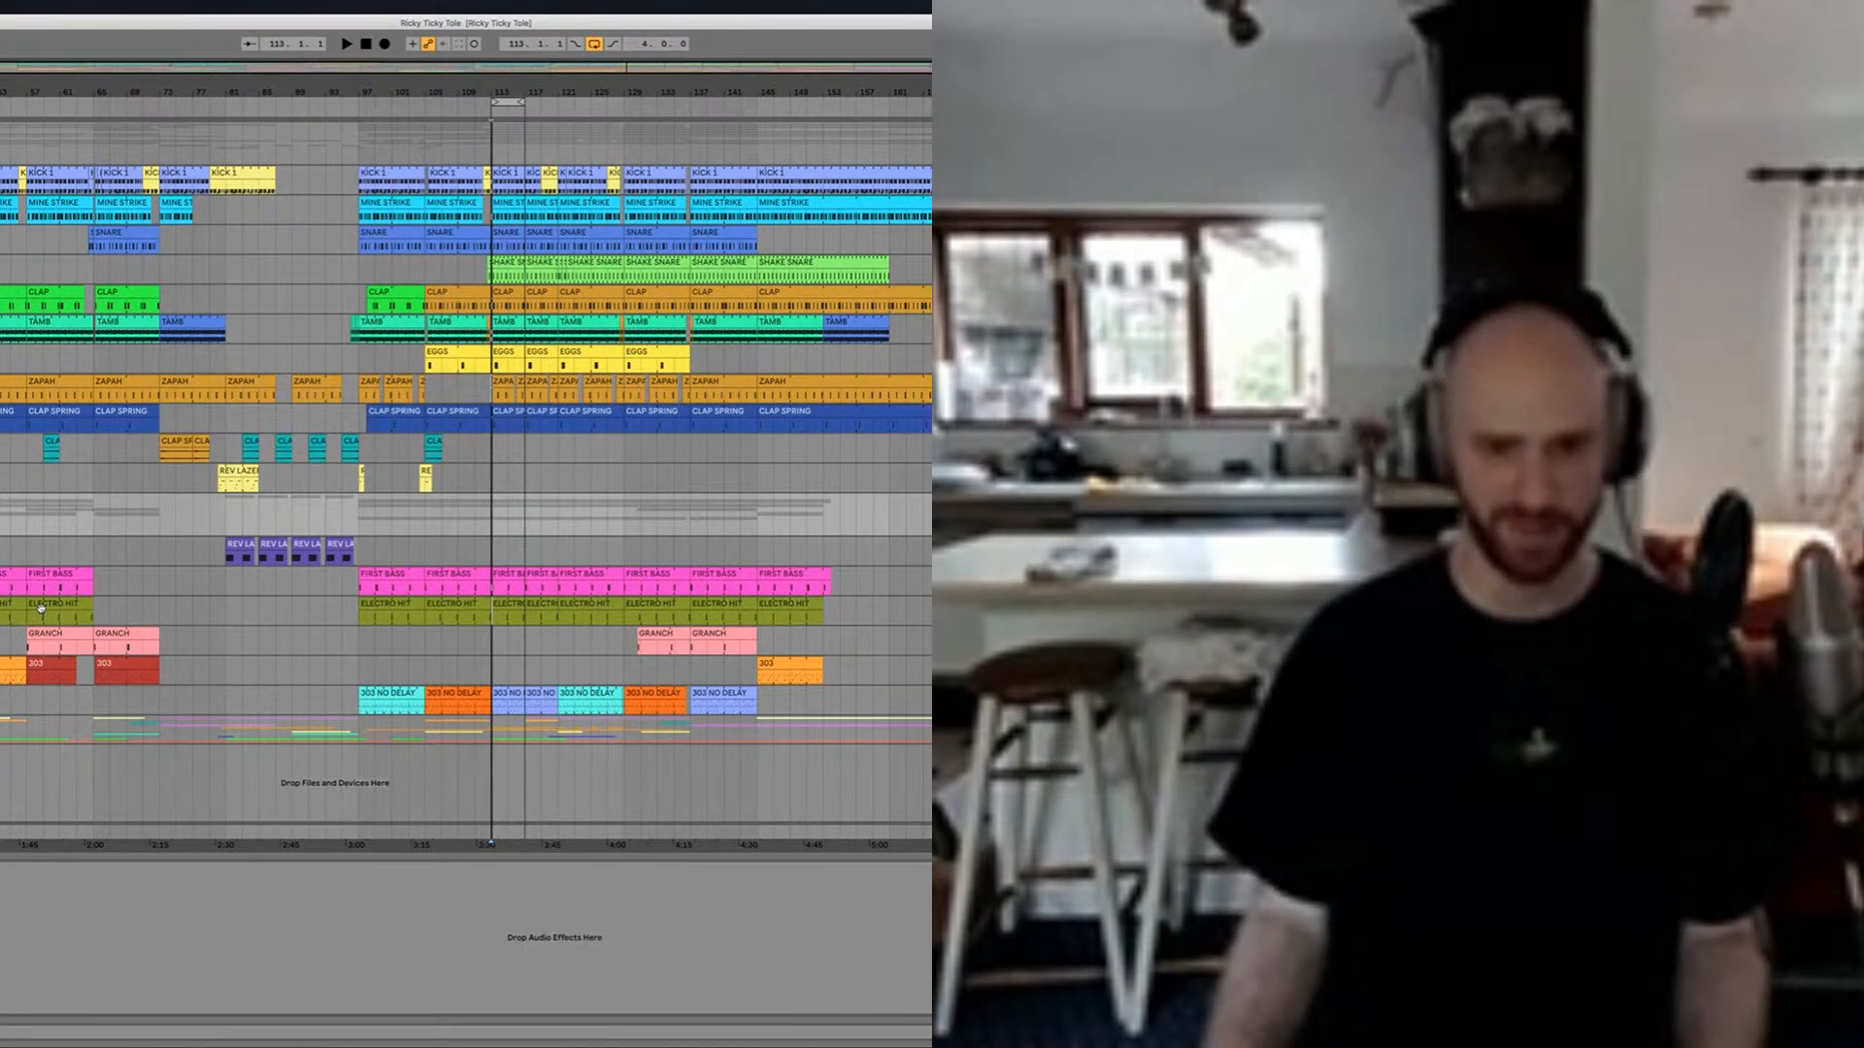
Step: Select the orange 303 clip and examine its arrangement, step sequencer and TeeBee Light settings
{"action": "left_click", "coordinate": [4, 664]}
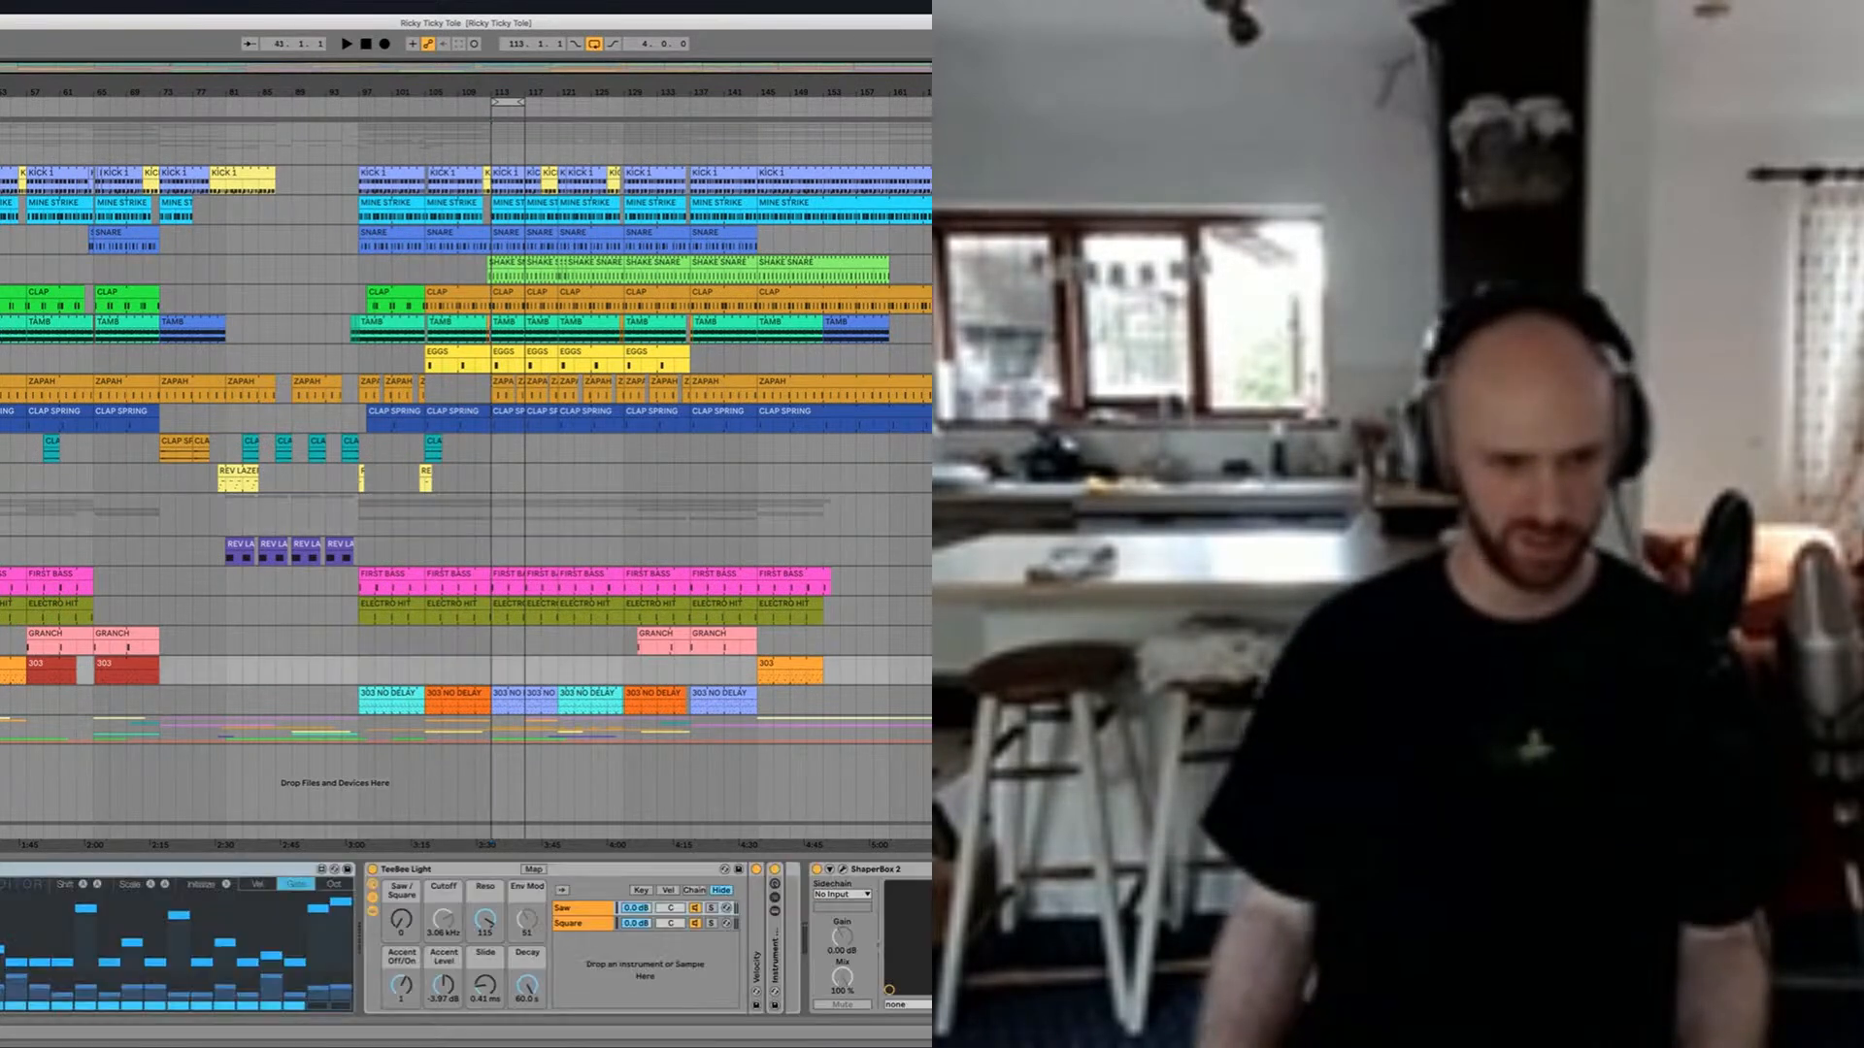
{"action": "scroll", "coordinate": [466, 456], "scroll_direction": "up", "scroll_amount": 10}
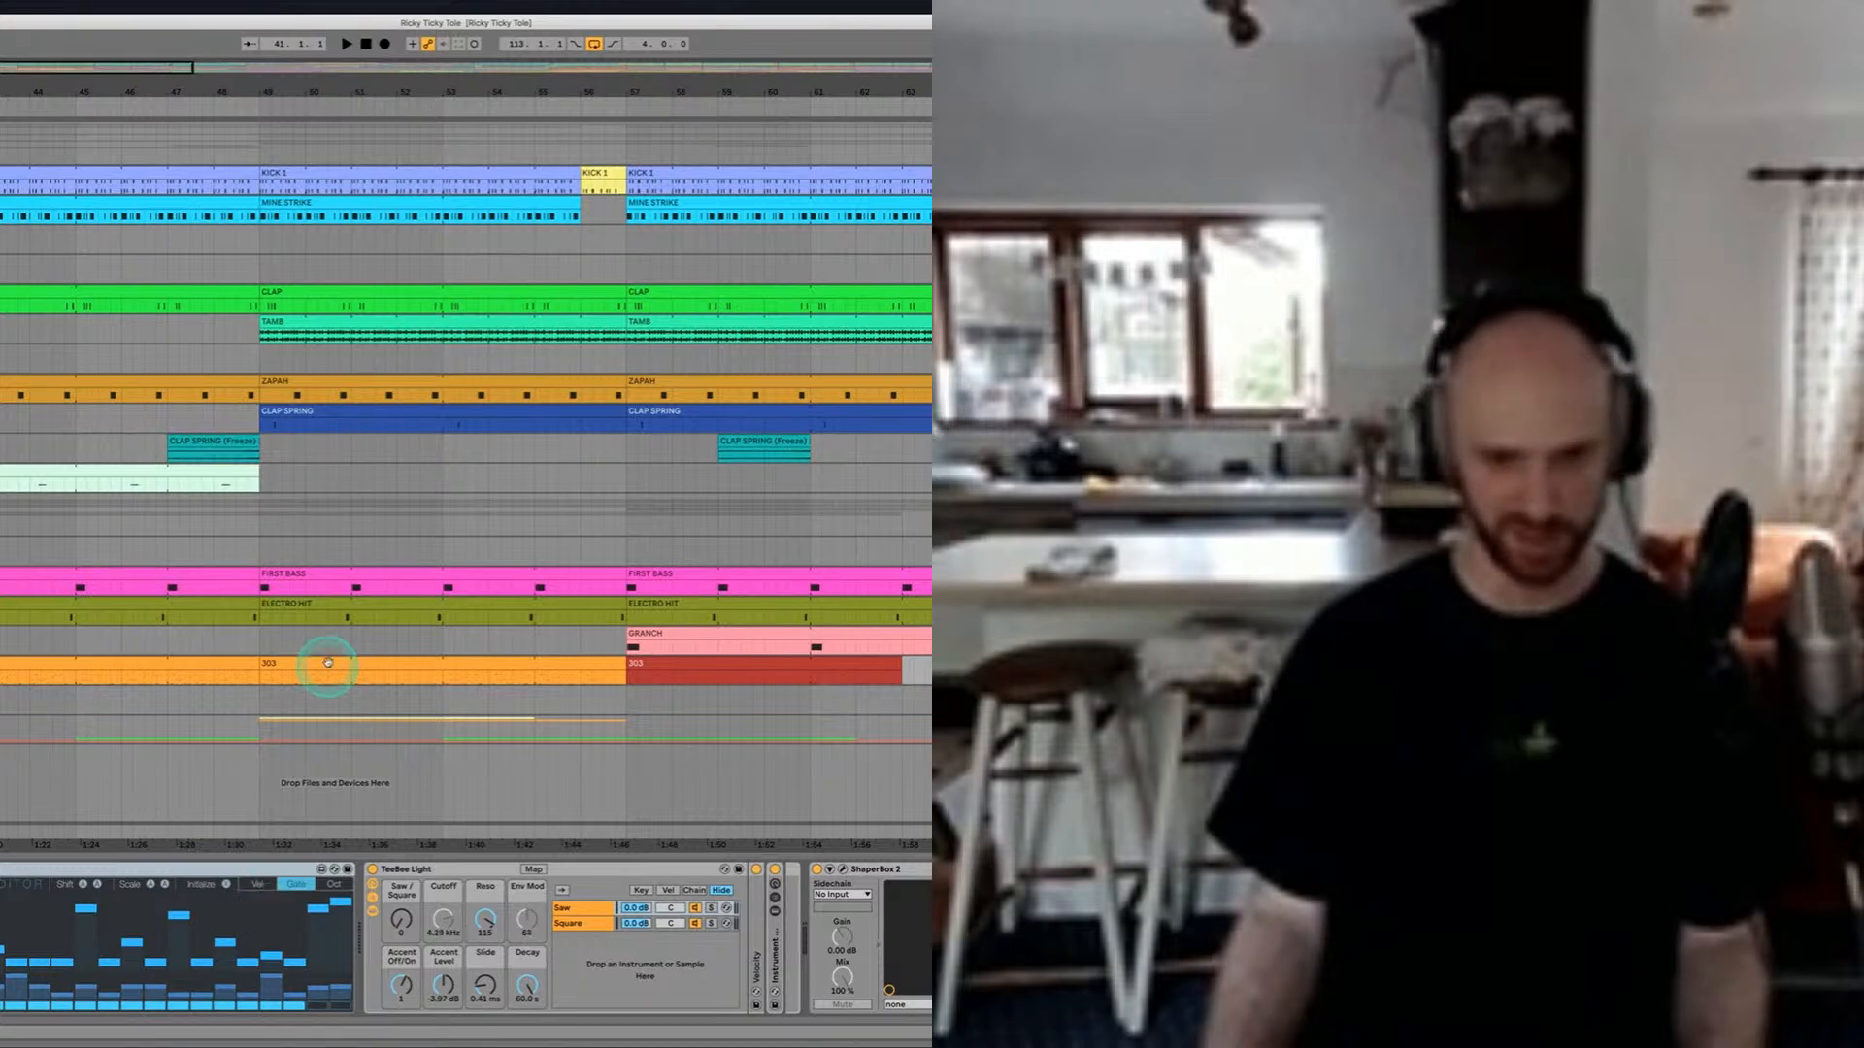
{"action": "key", "text": "w"}
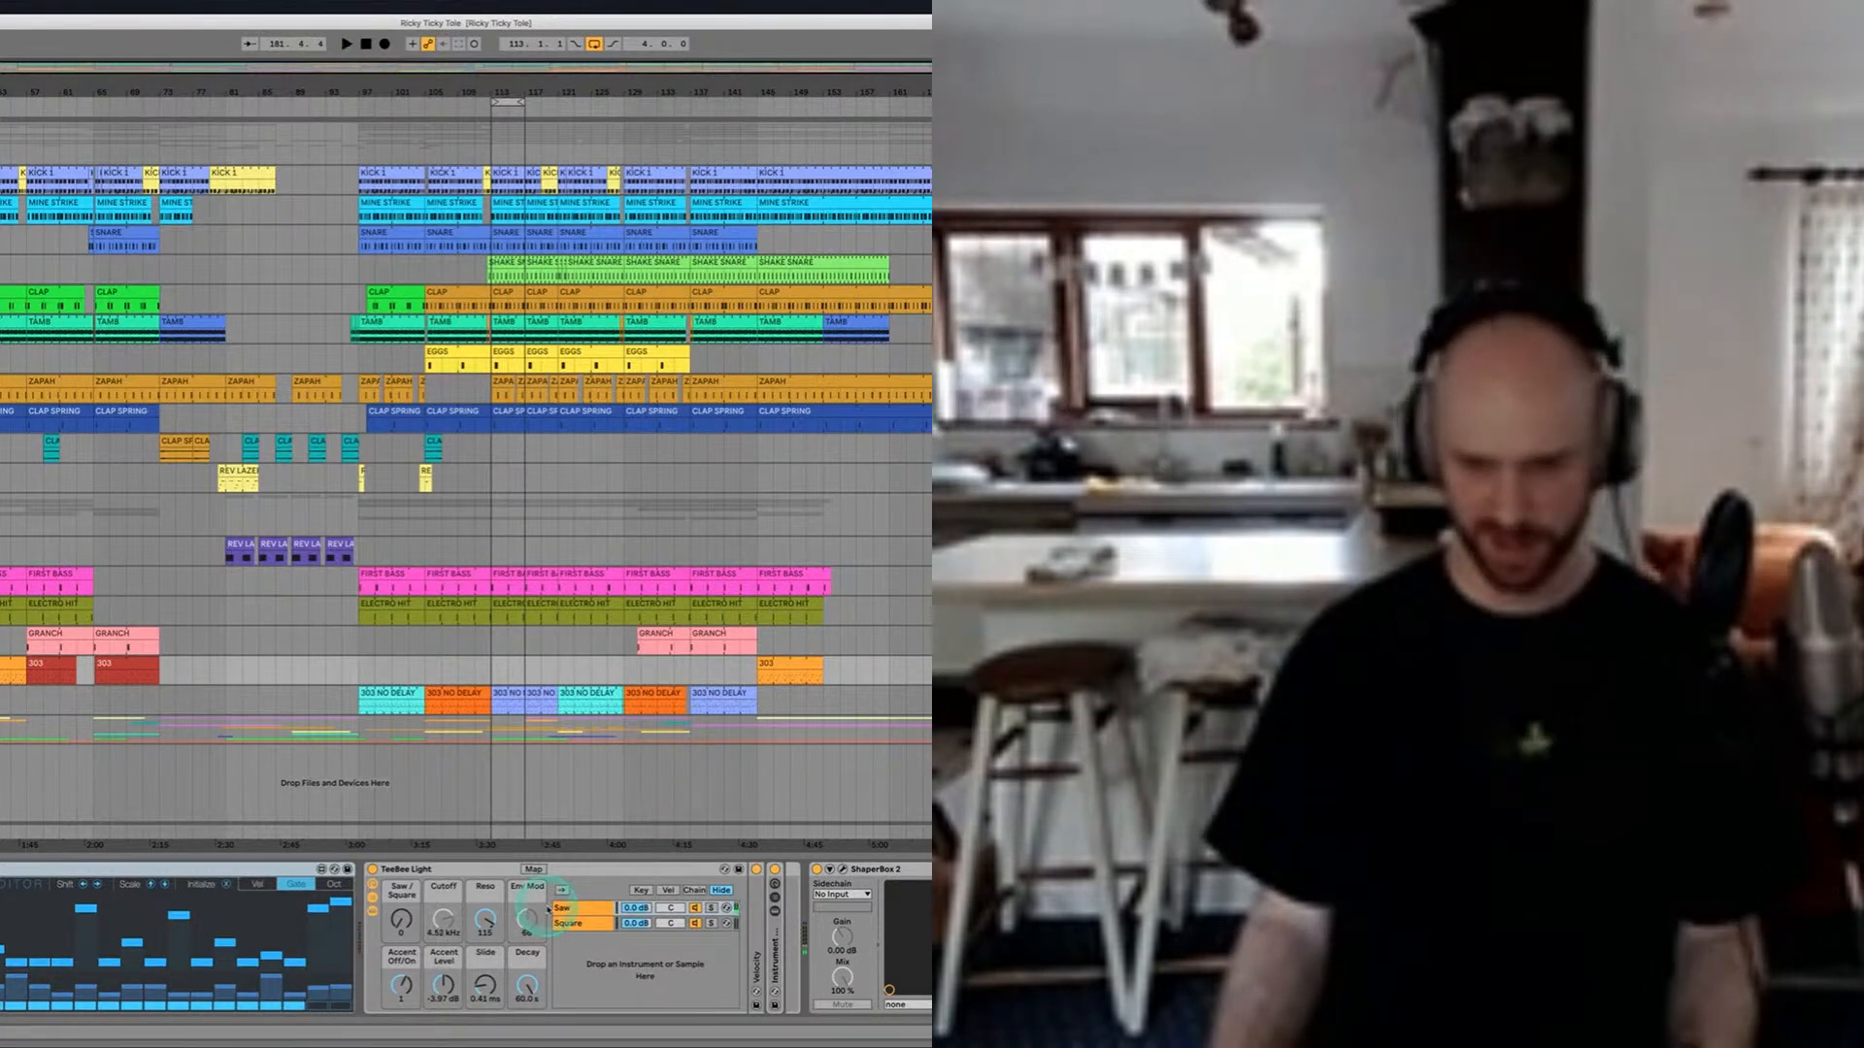
{"action": "scroll", "coordinate": [548, 910], "scroll_direction": "right", "scroll_amount": 10}
{"action": "scroll", "coordinate": [548, 909], "scroll_direction": "left", "scroll_amount": 10}
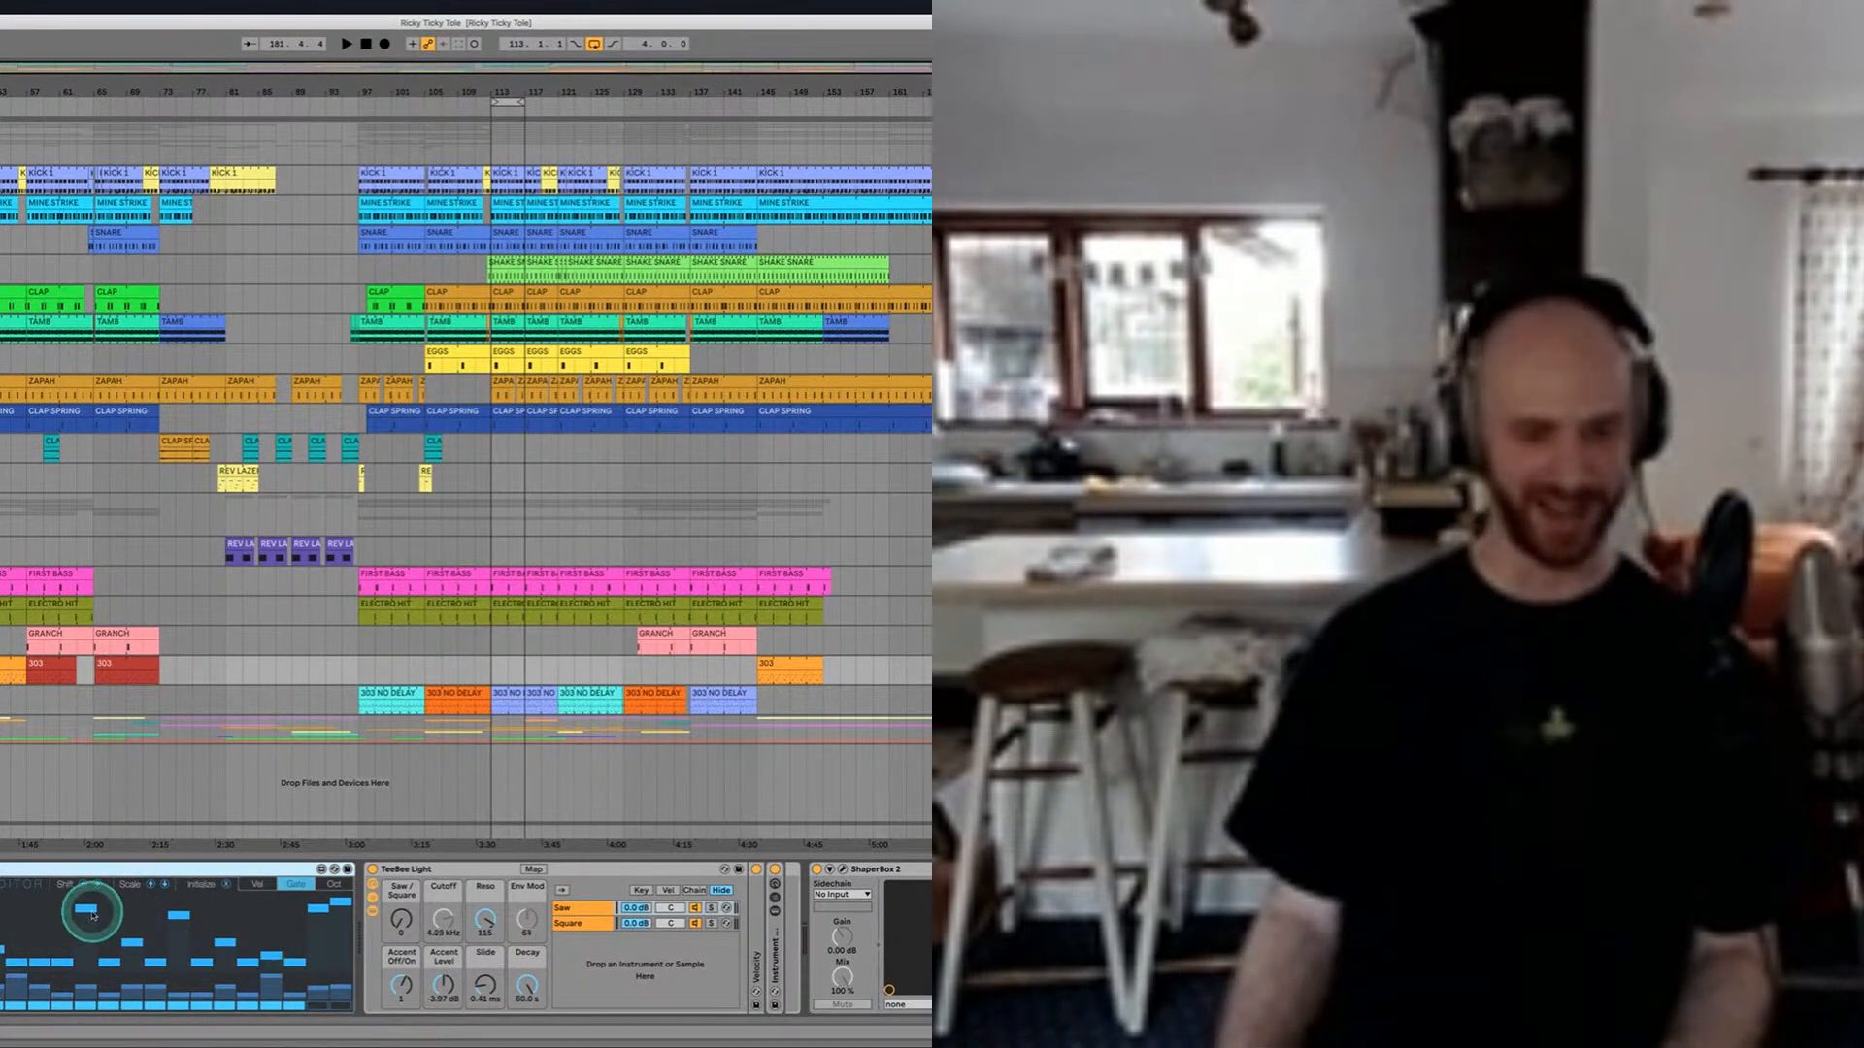
Step: Inspect the velocity and octave lanes of the 303 track's step sequencer, returning to the lane between them
{"action": "left_click", "coordinate": [260, 884]}
{"action": "left_click", "coordinate": [338, 885]}
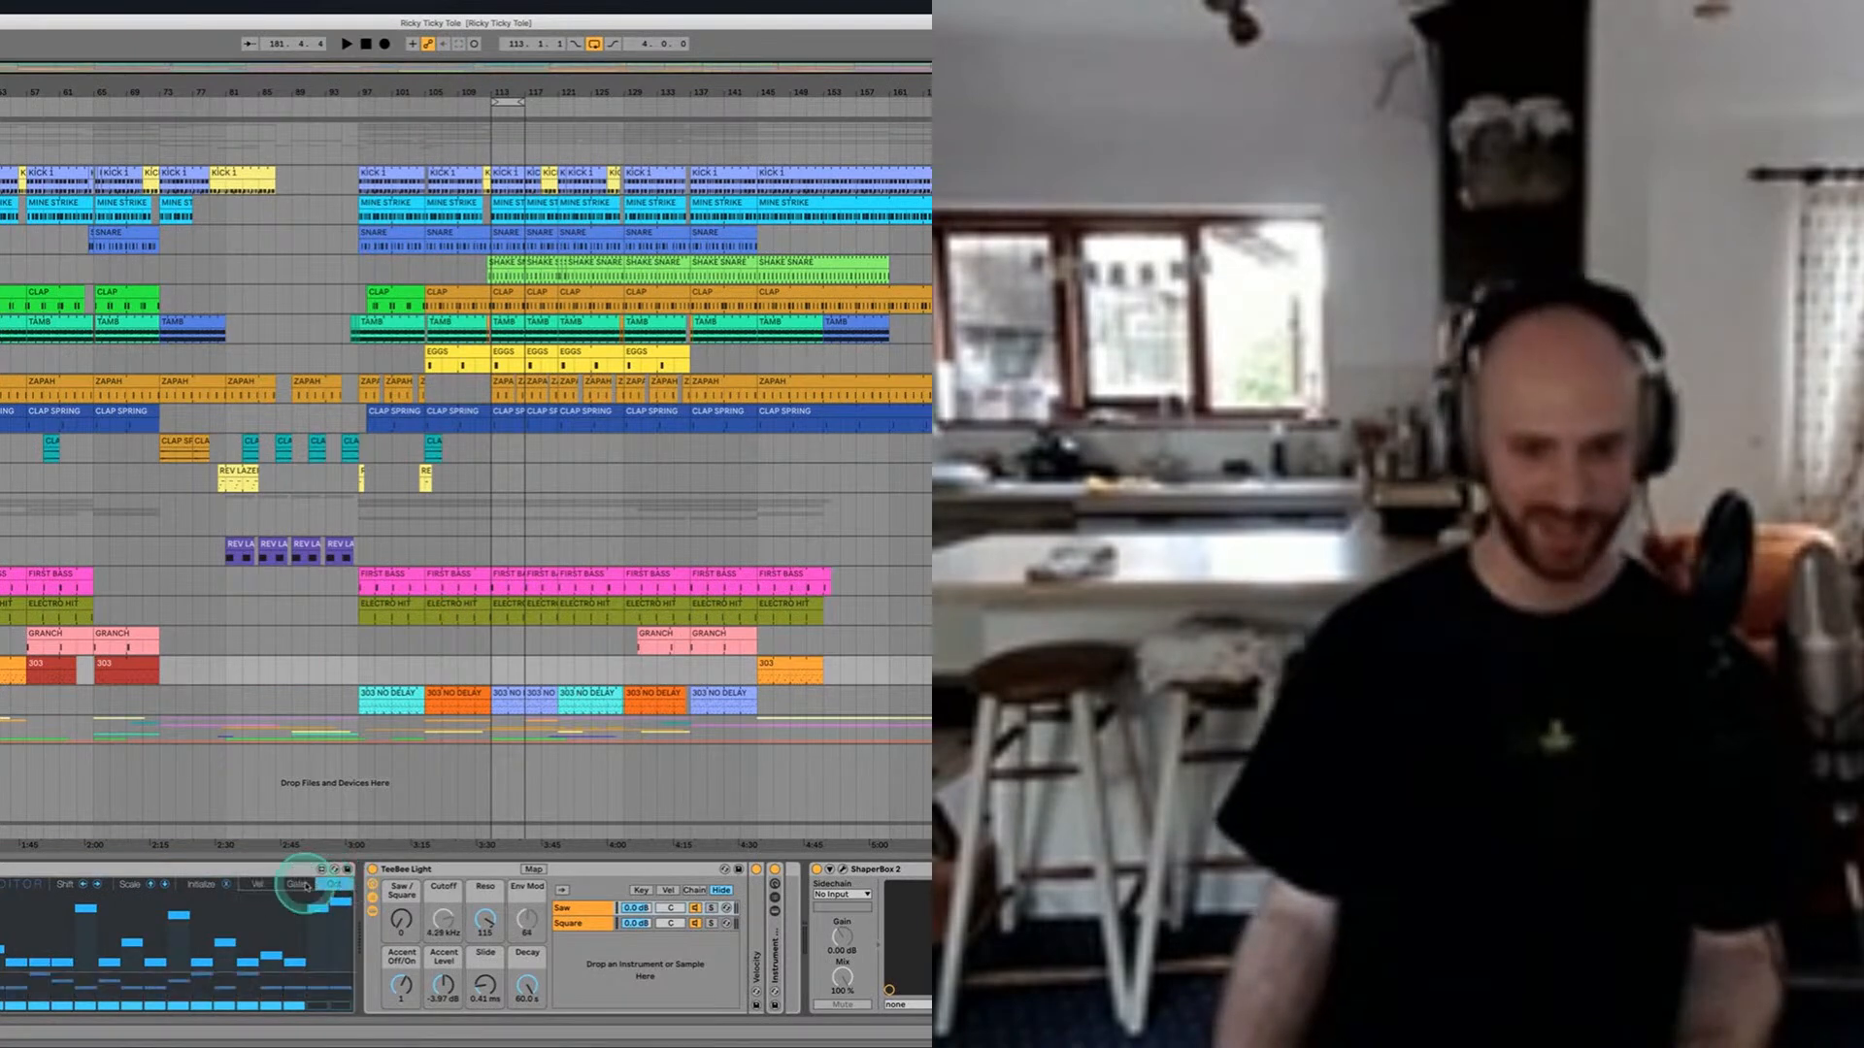
{"action": "left_click", "coordinate": [296, 884]}
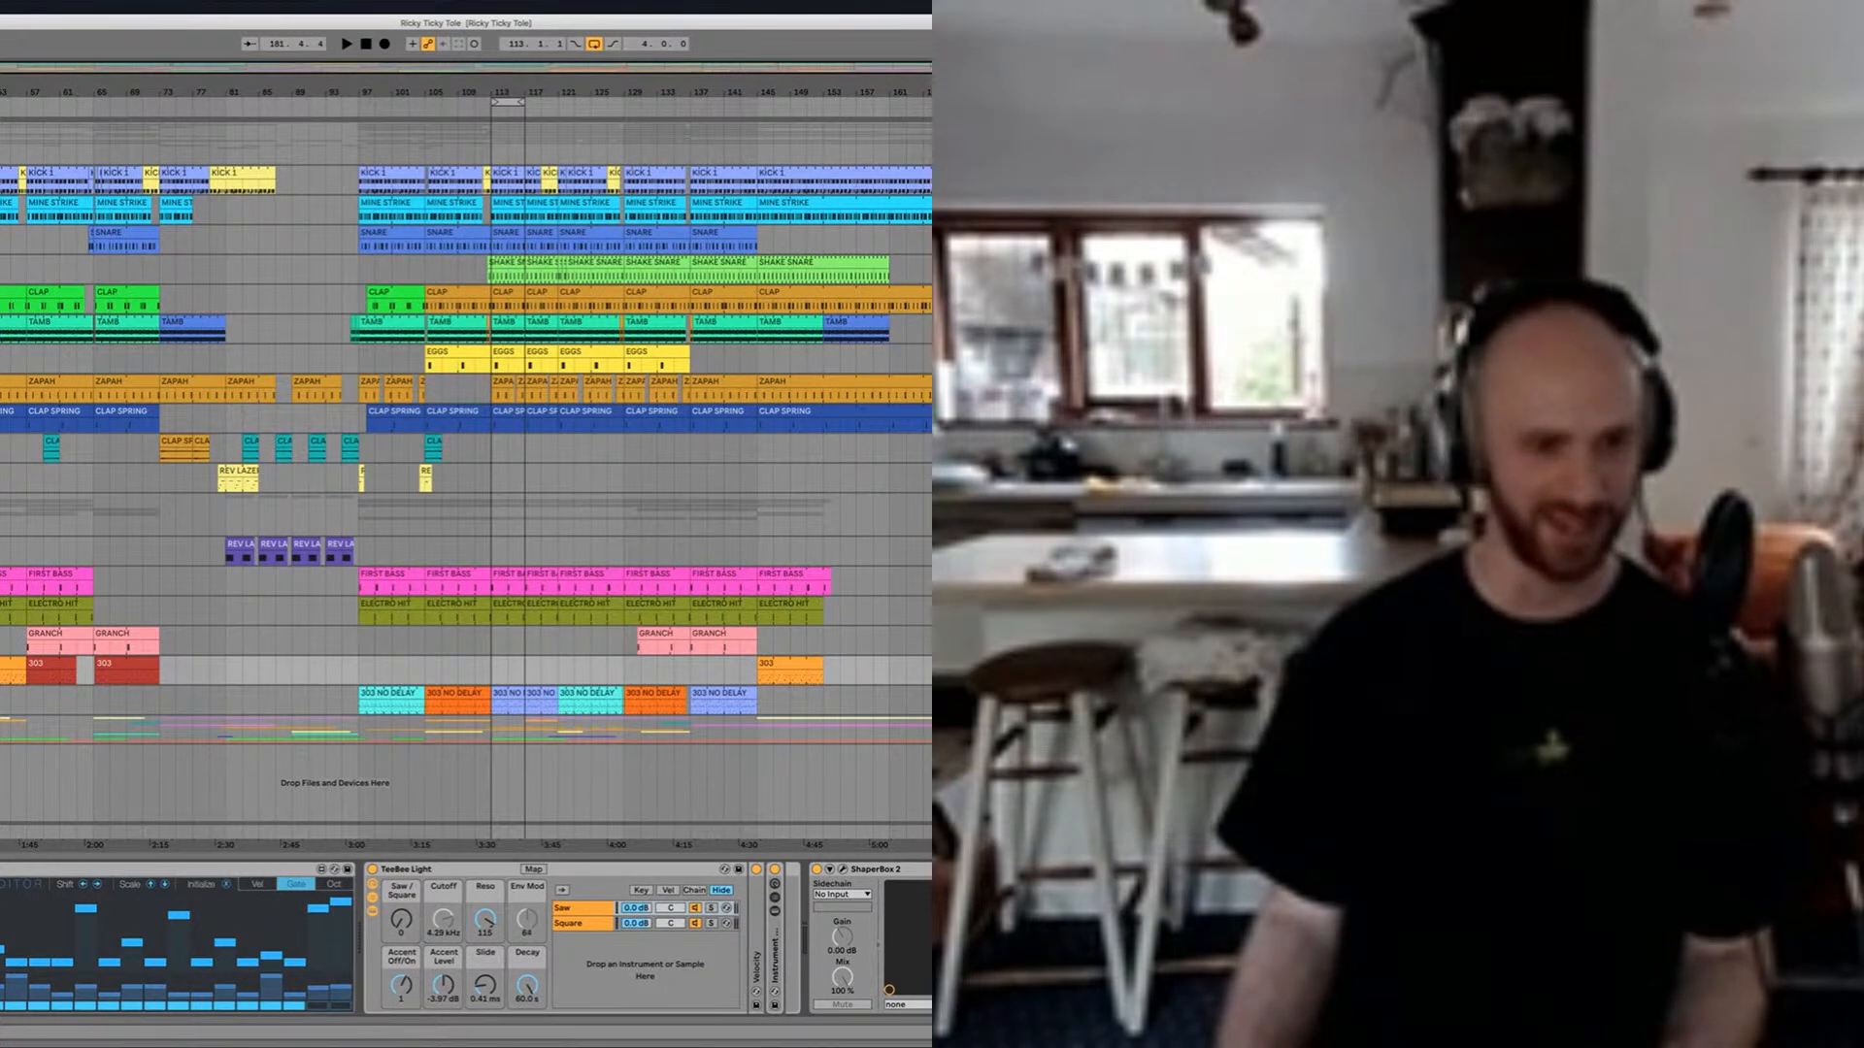
Step: Examine the notes of the orange 303 clip, return to the track's devices, and audition the part
{"action": "double_click", "coordinate": [4, 664]}
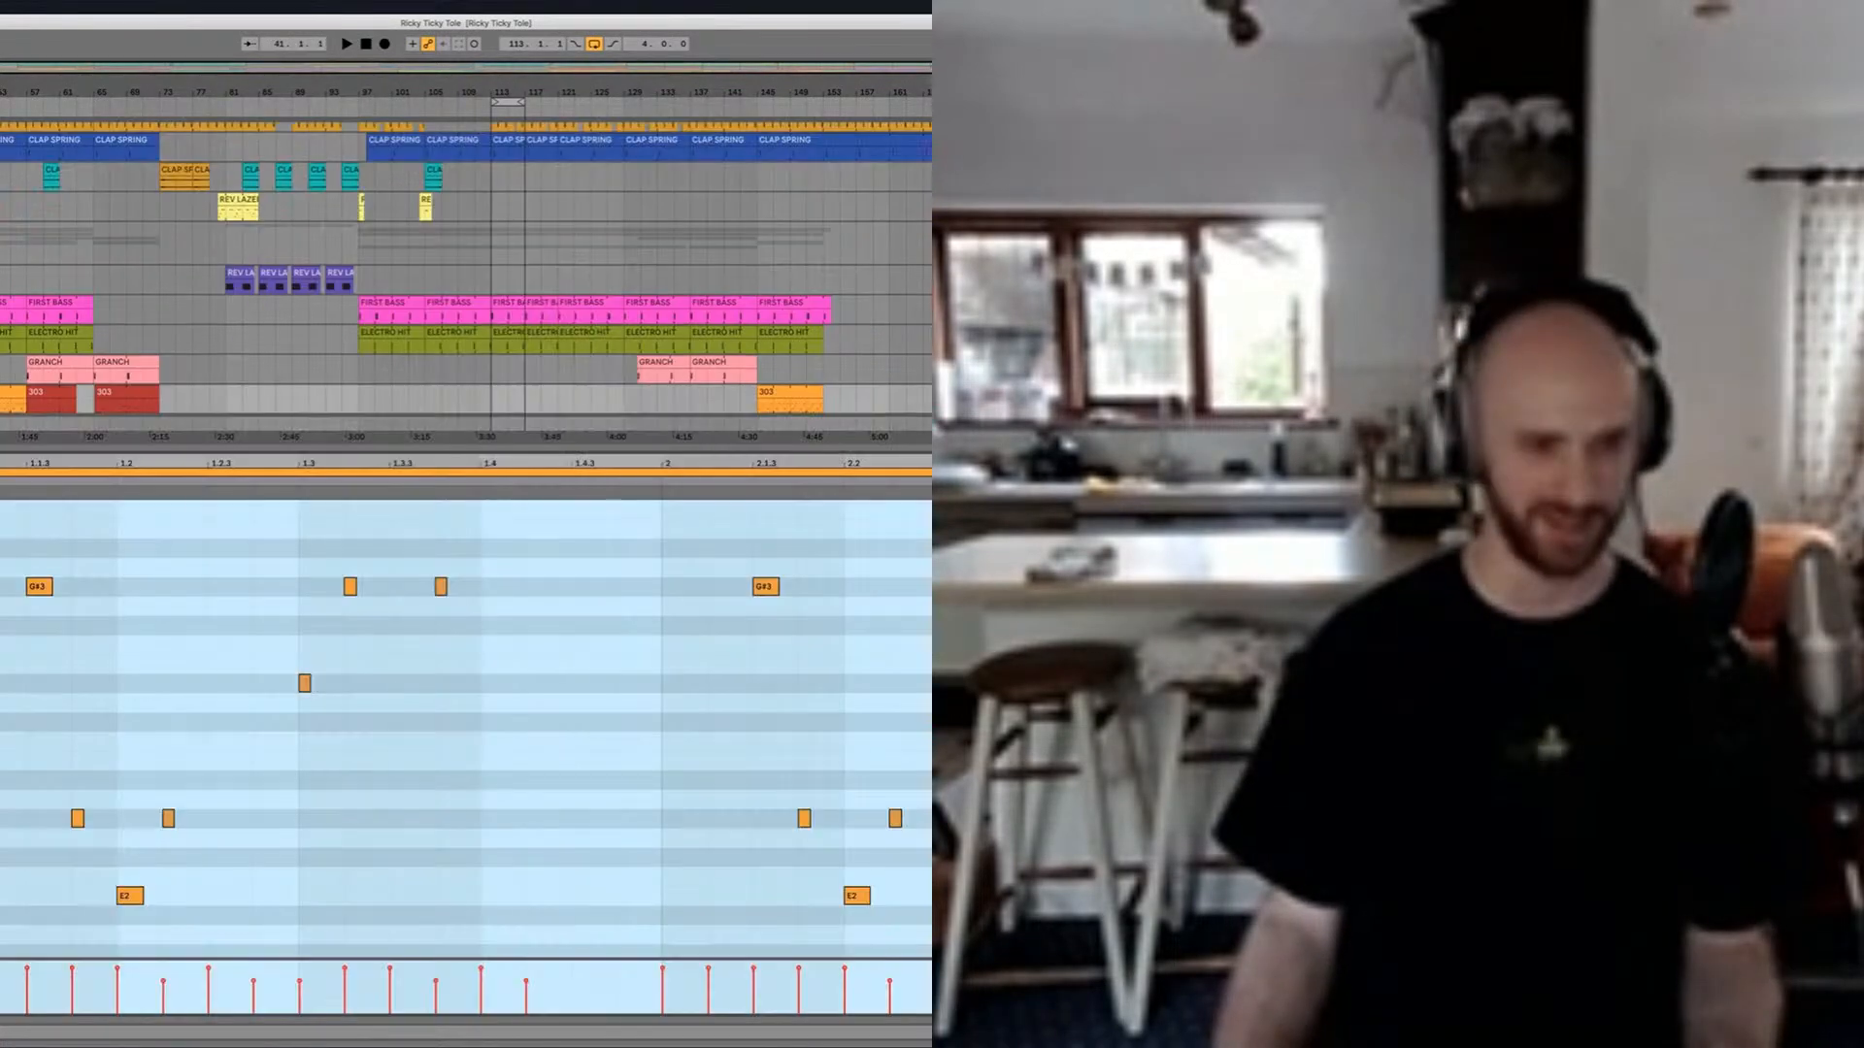
{"action": "key", "text": "shift+Tab"}
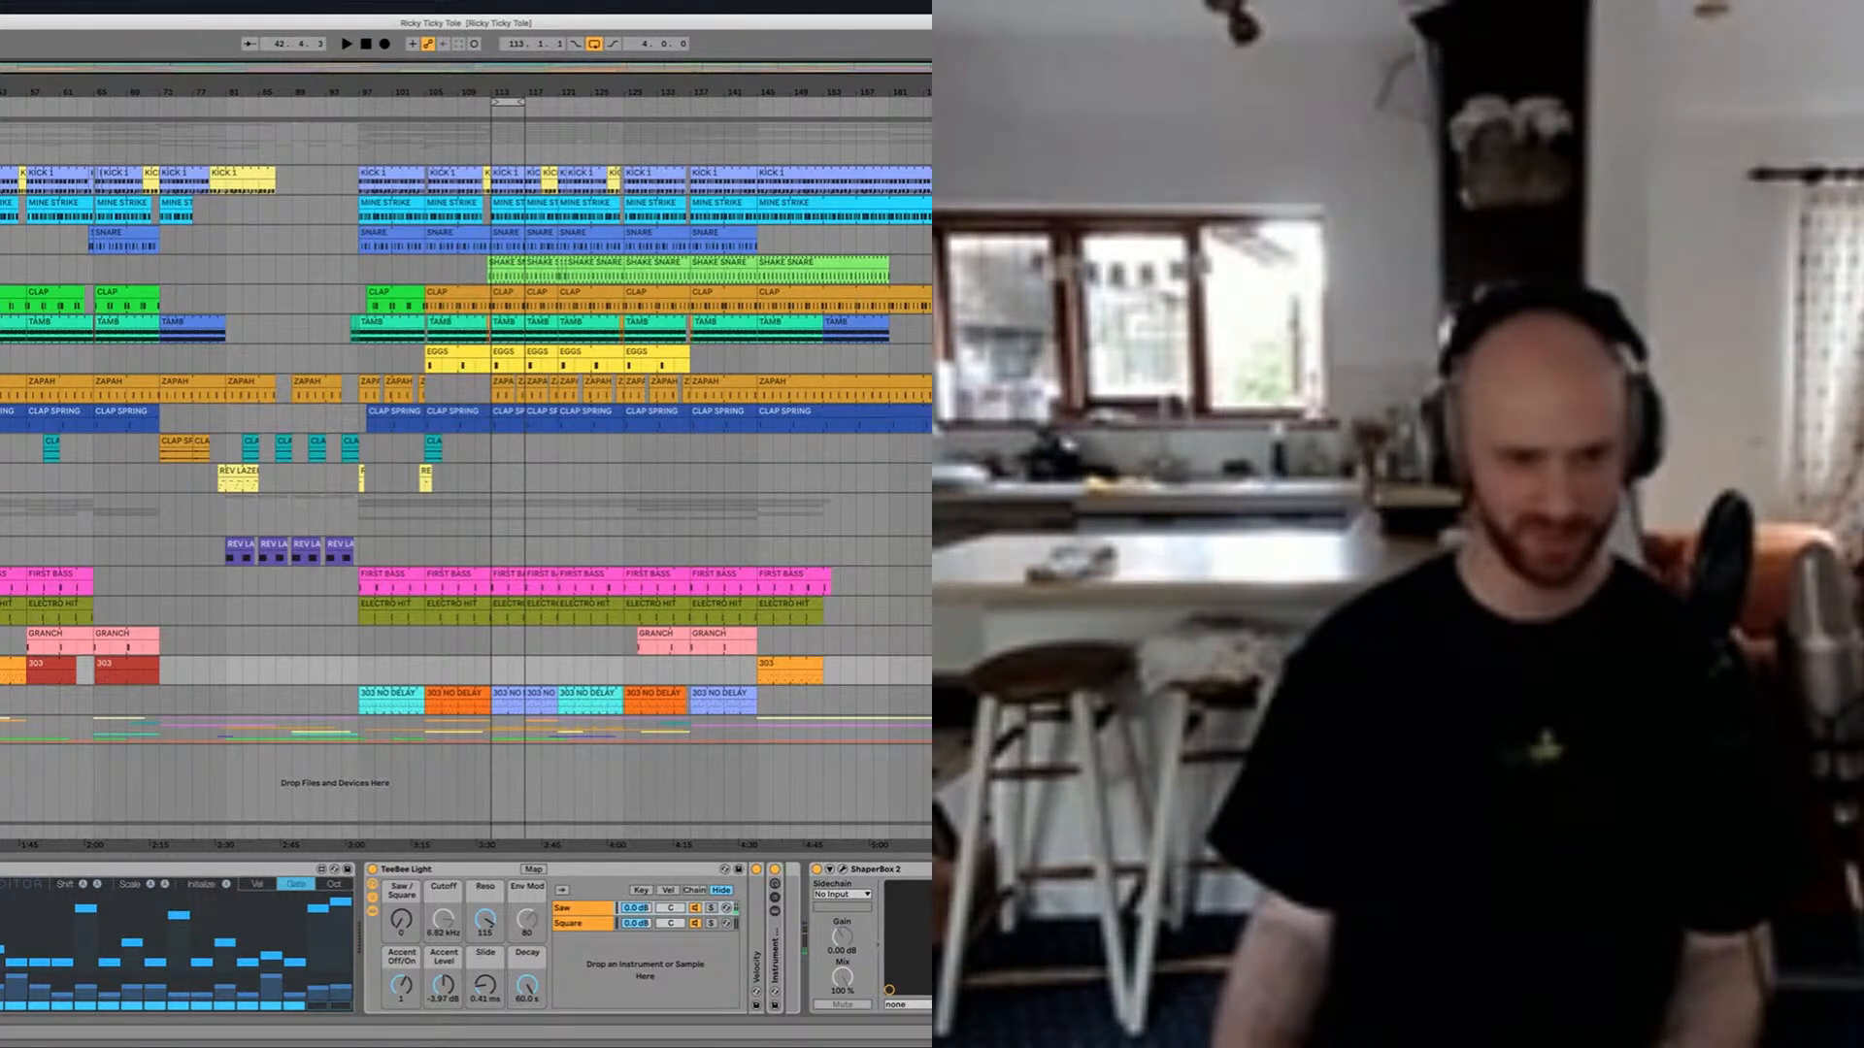
{"action": "key", "text": "space"}
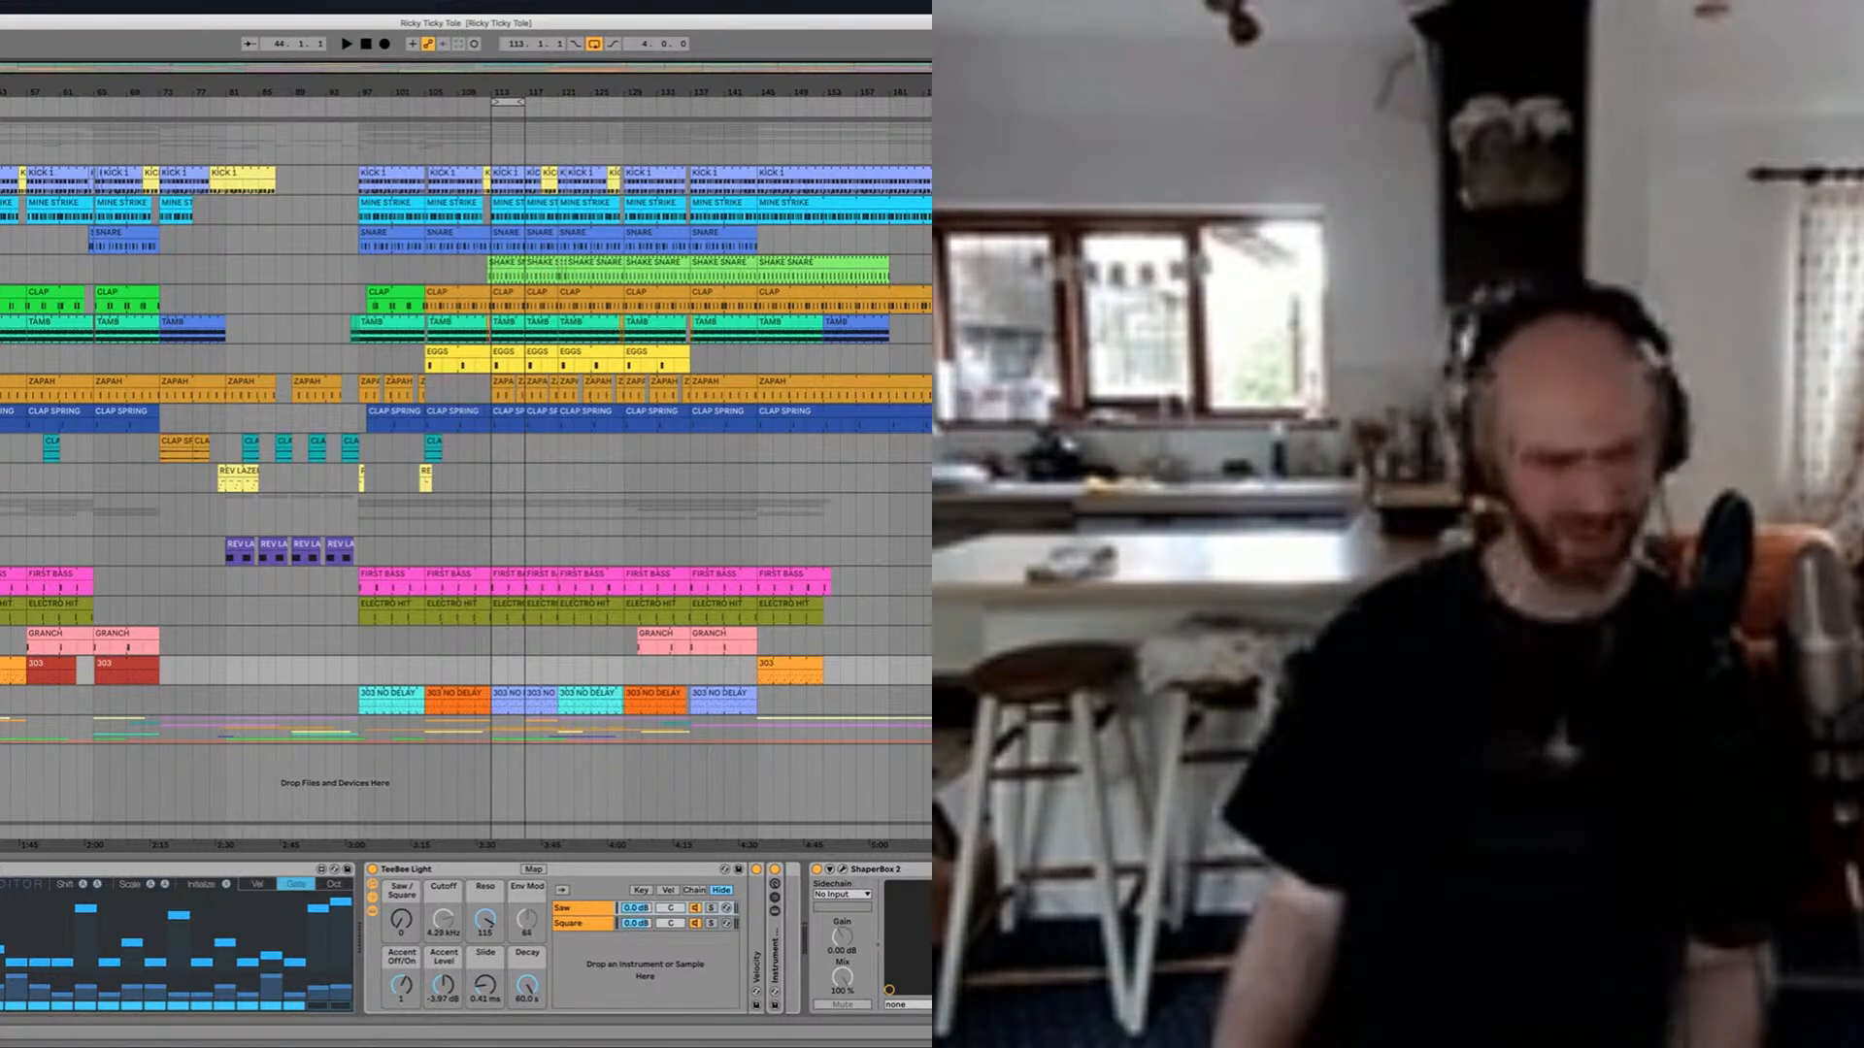
Step: Reopen the 303 clip's notes and follow them during playback
{"action": "key", "text": "plus"}
{"action": "key", "text": "plus"}
{"action": "key", "text": "plus"}
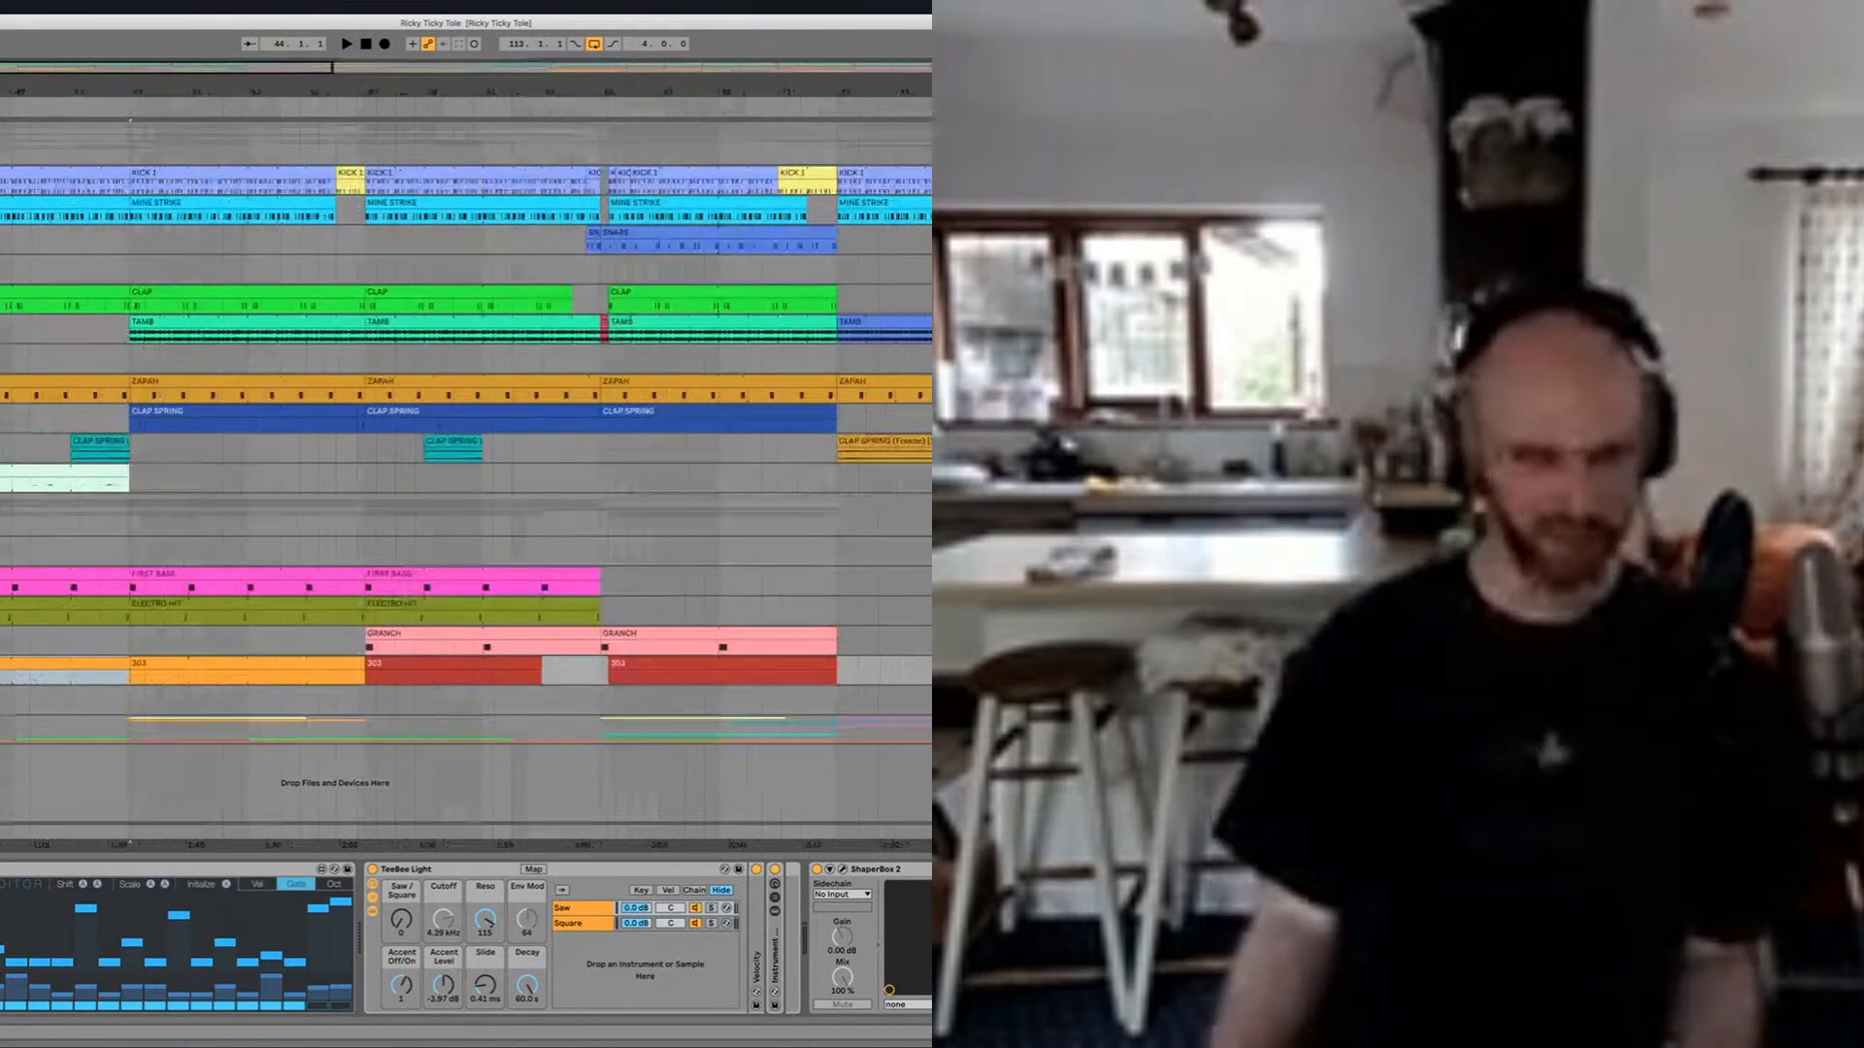
{"action": "key", "text": "shift+Tab"}
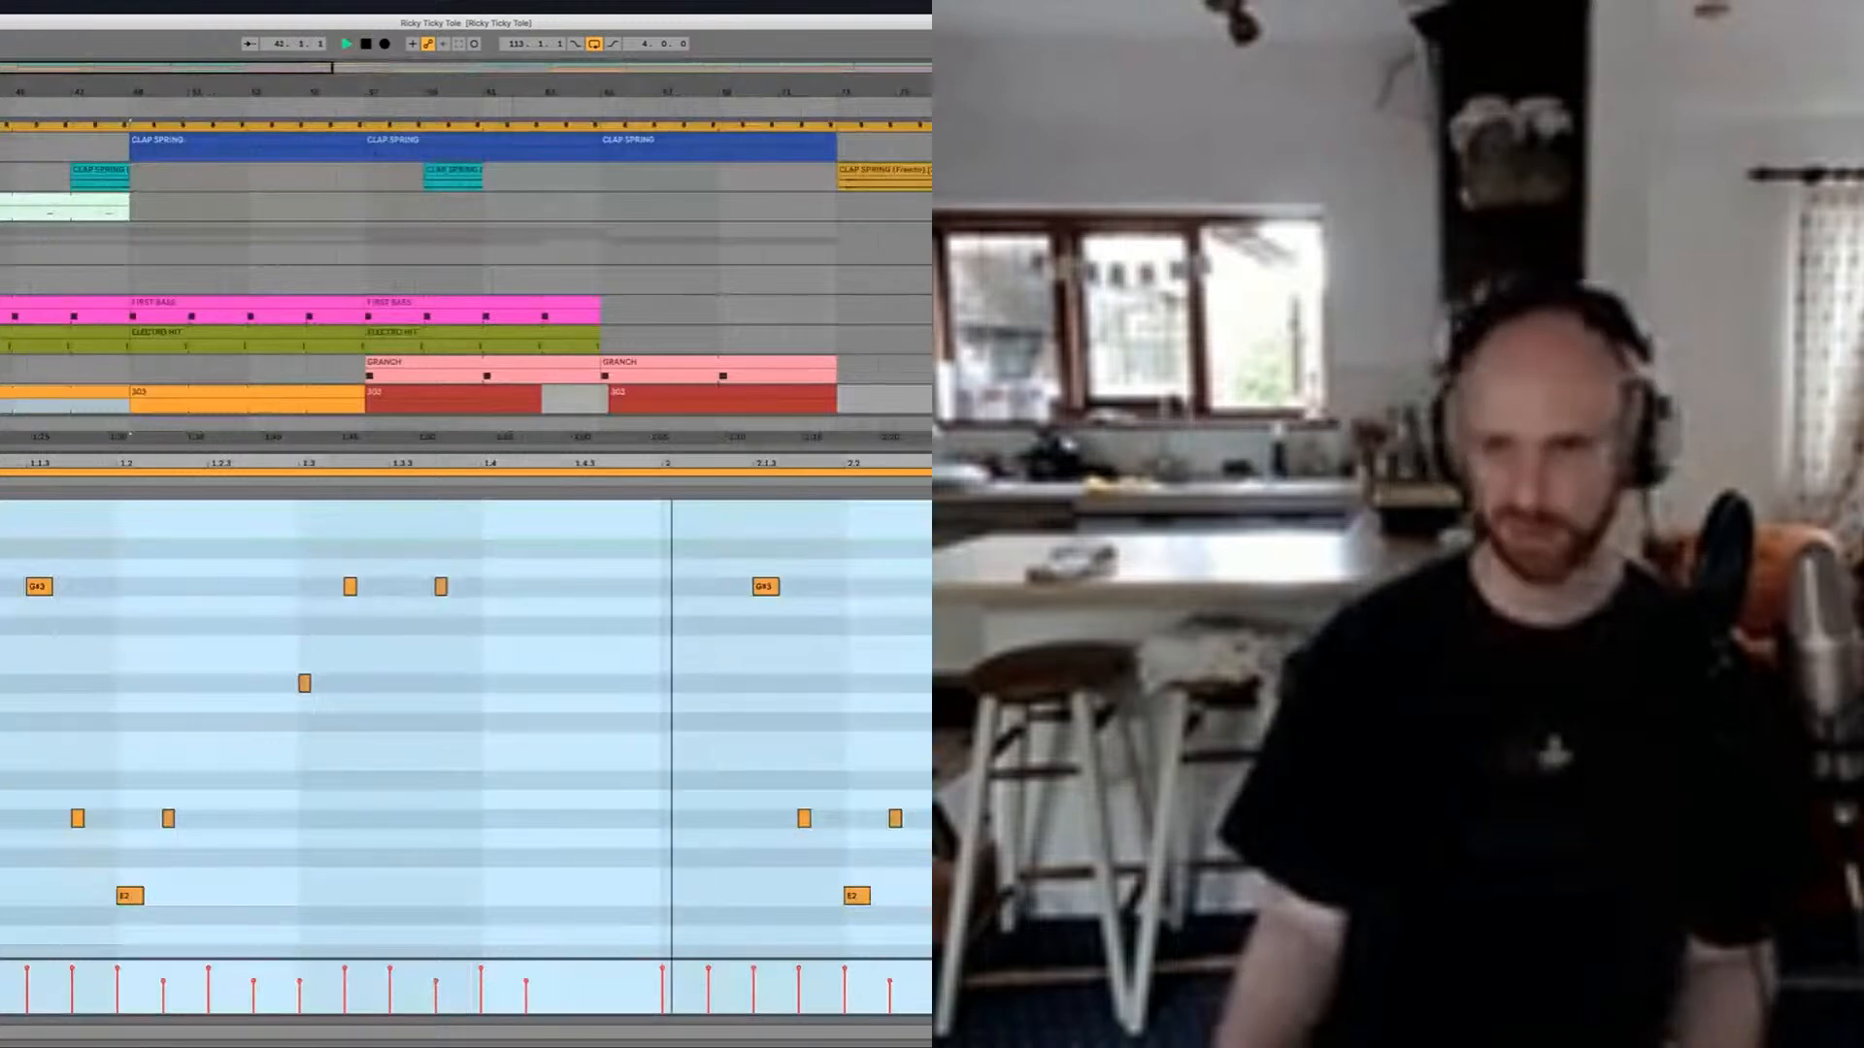
Step: Stop playback, return to the 303 track's devices and display ShaperBox 2's Time curve, moving its window clear of the tracks
{"action": "key", "text": "space"}
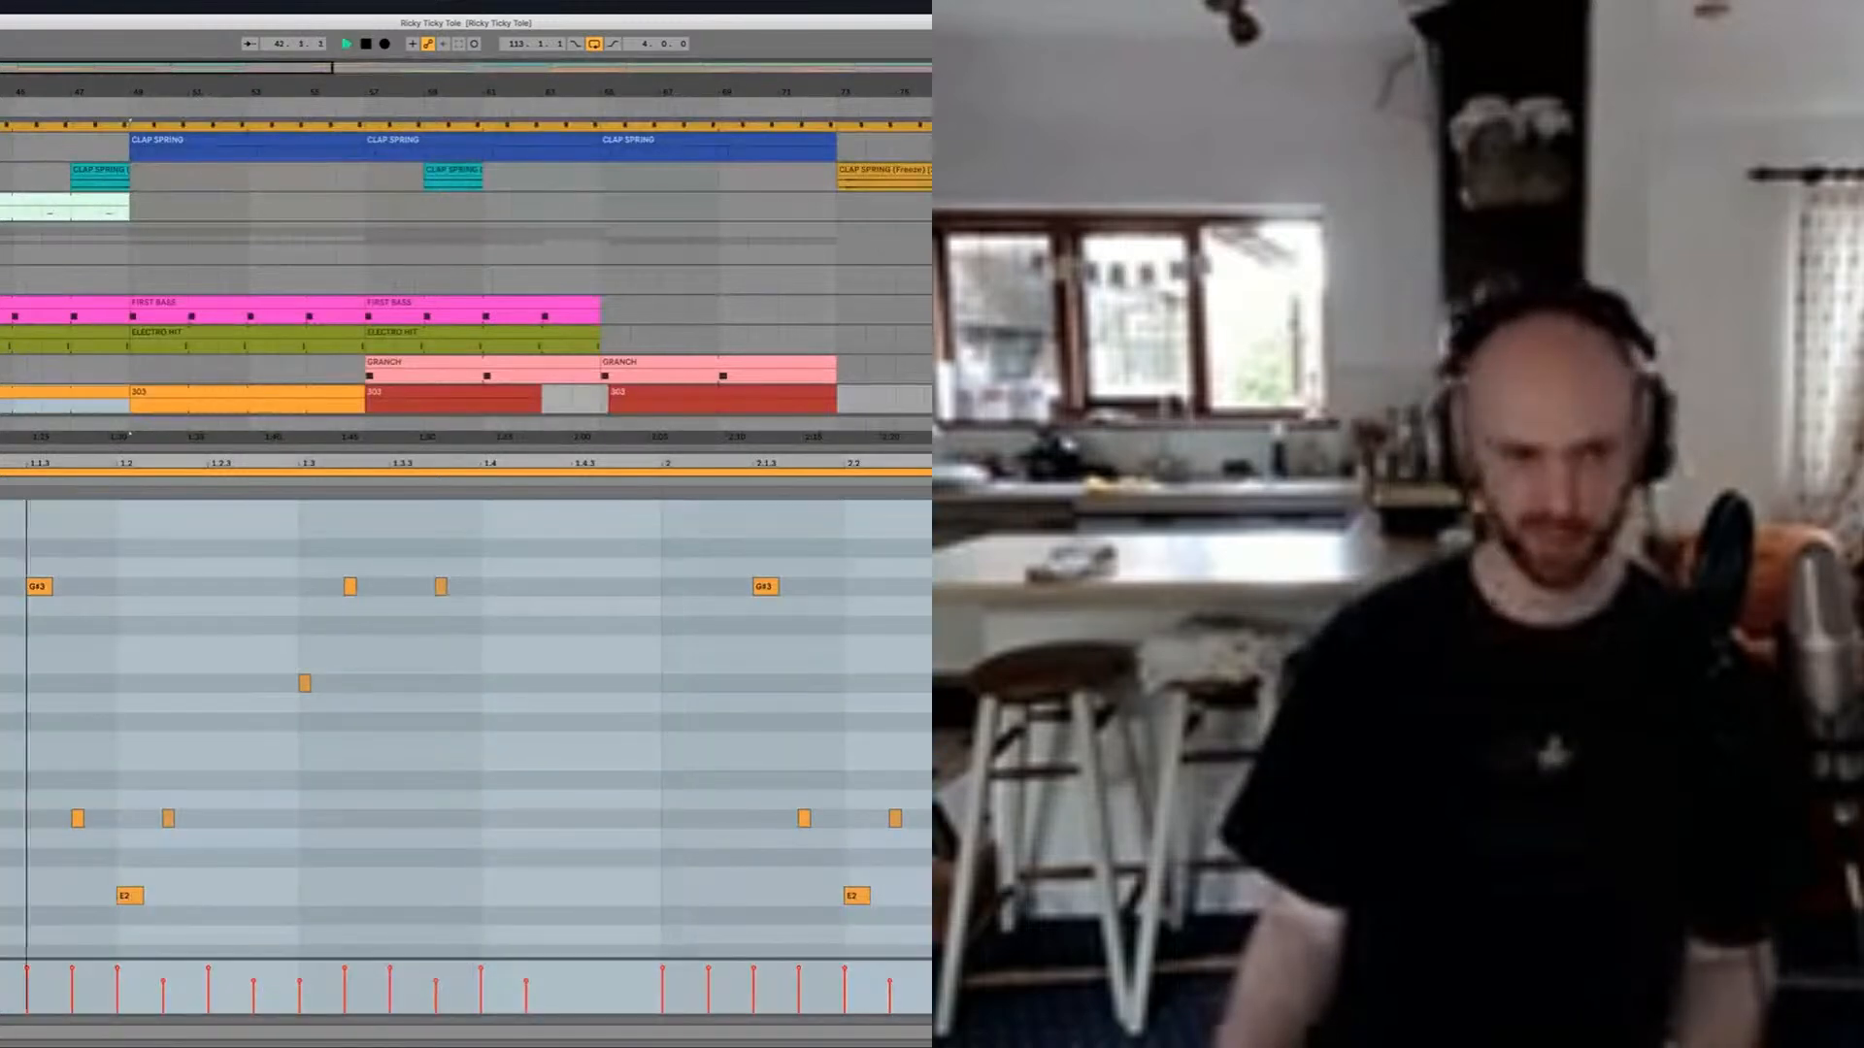
{"action": "key", "text": "space"}
{"action": "key", "text": "shift+Tab"}
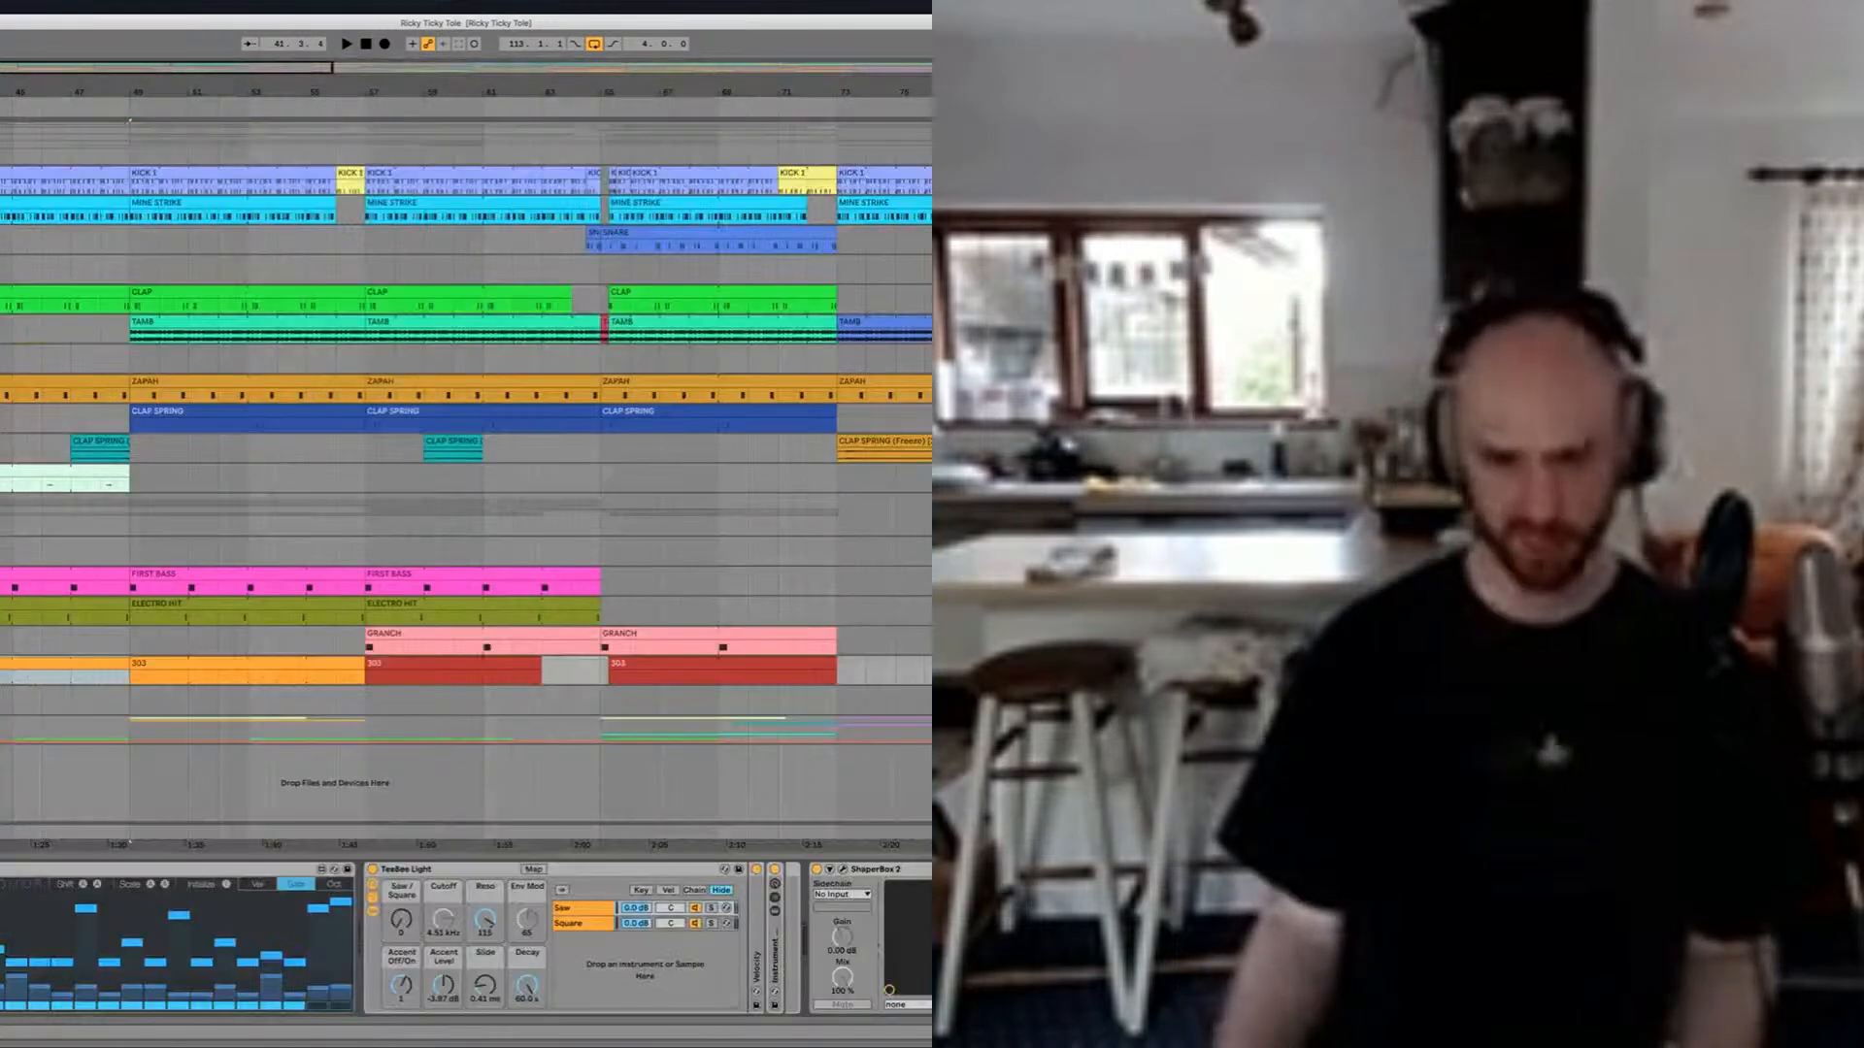
{"action": "scroll", "coordinate": [460, 974], "scroll_direction": "right", "scroll_amount": 5}
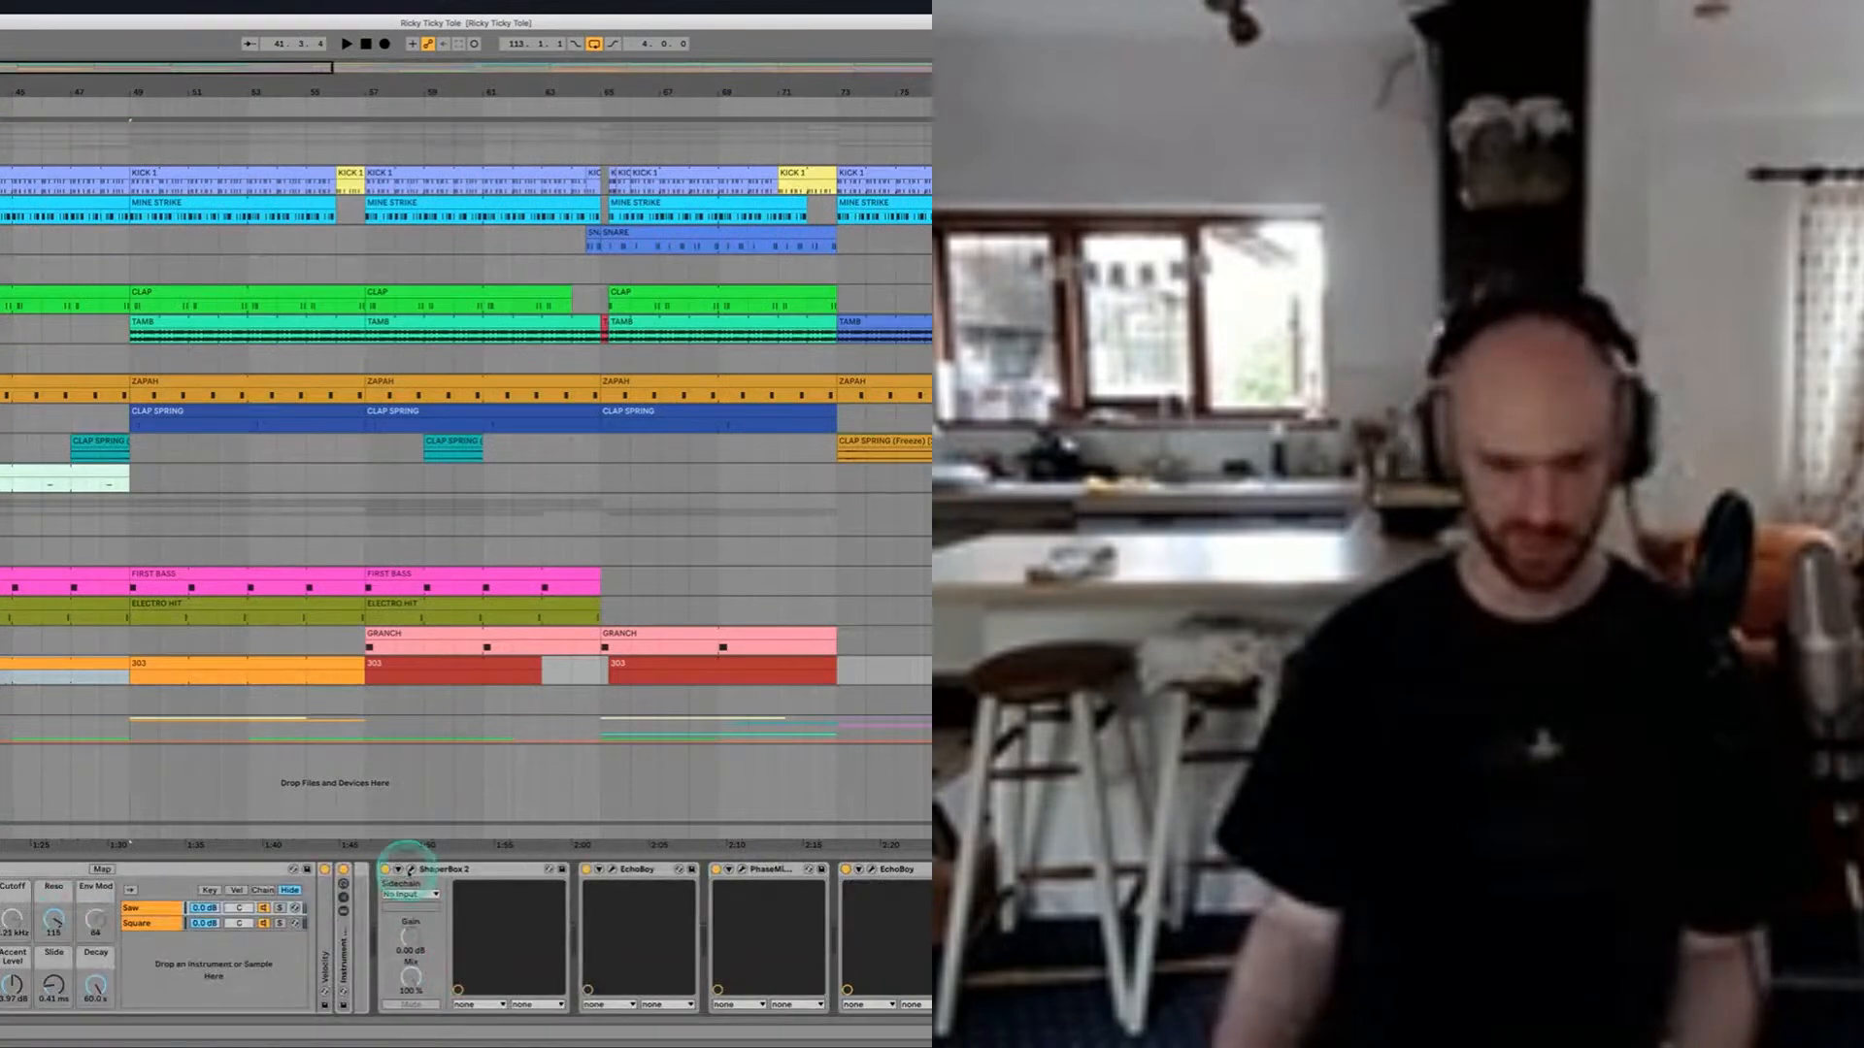
{"action": "left_click", "coordinate": [411, 868]}
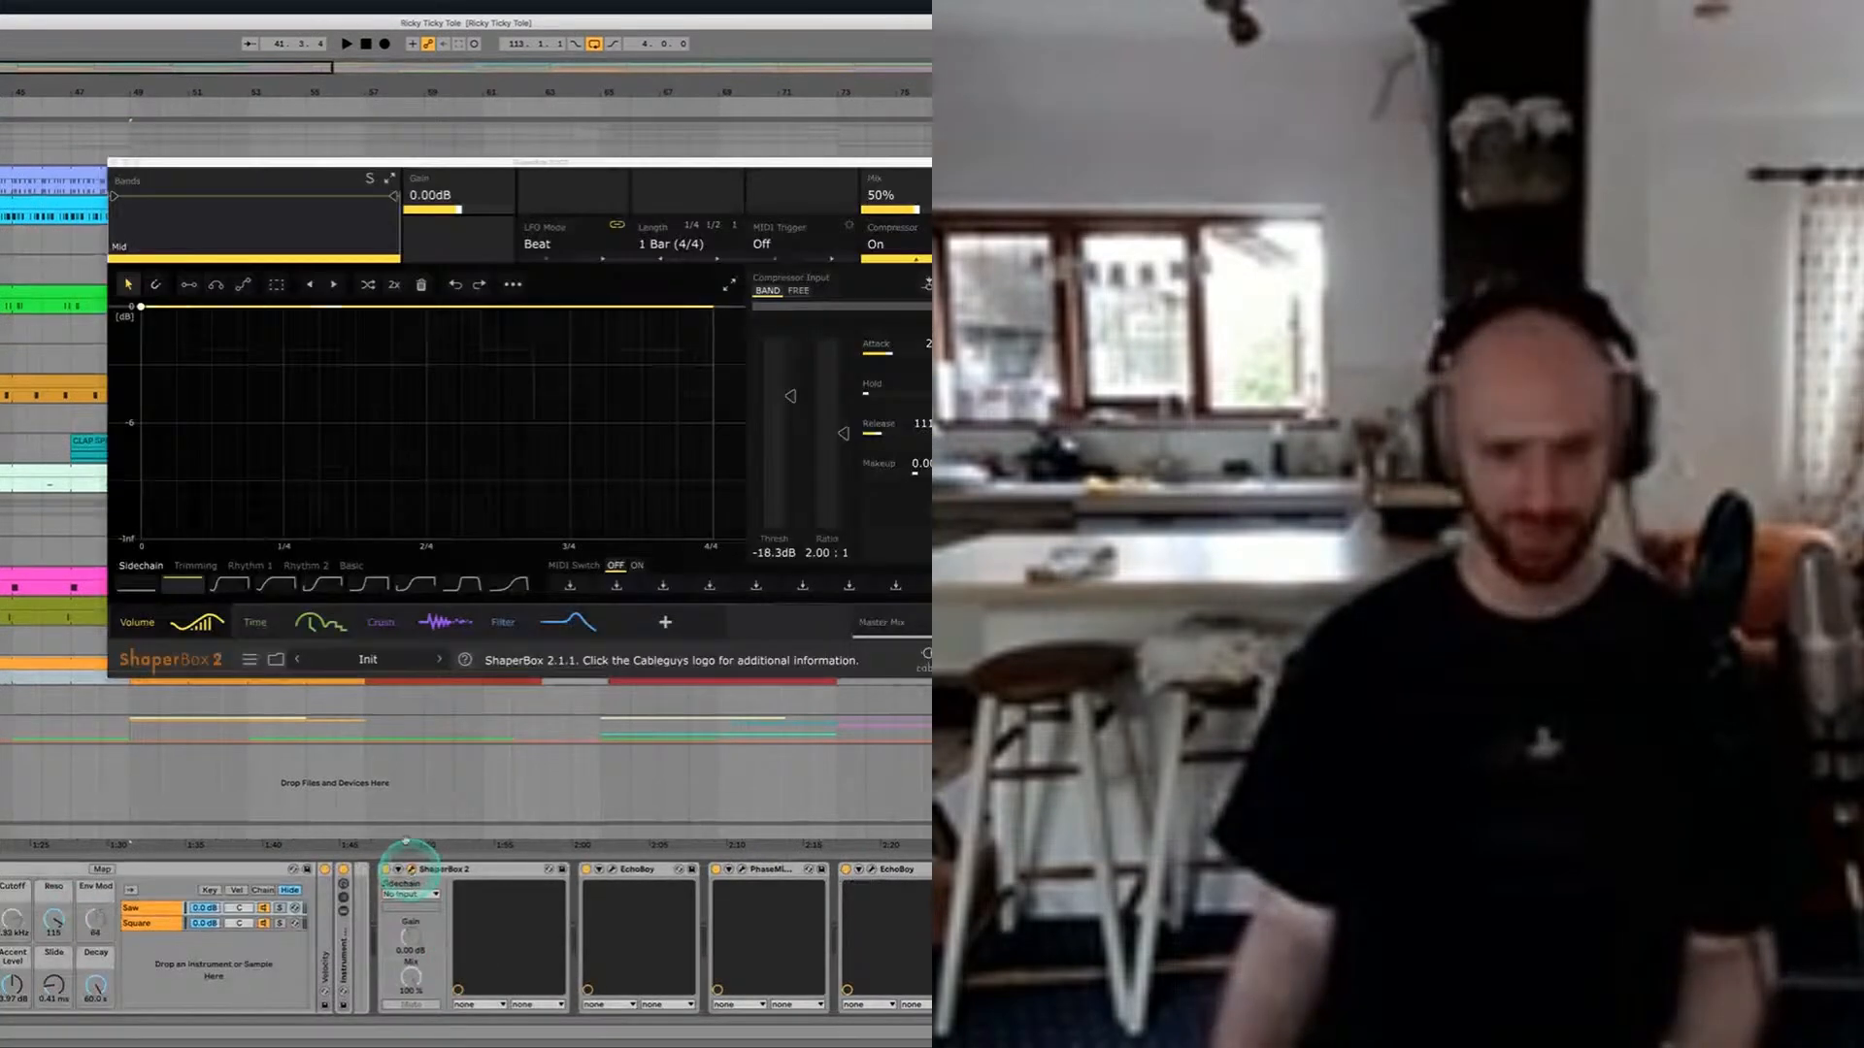
{"action": "left_click", "coordinate": [263, 616]}
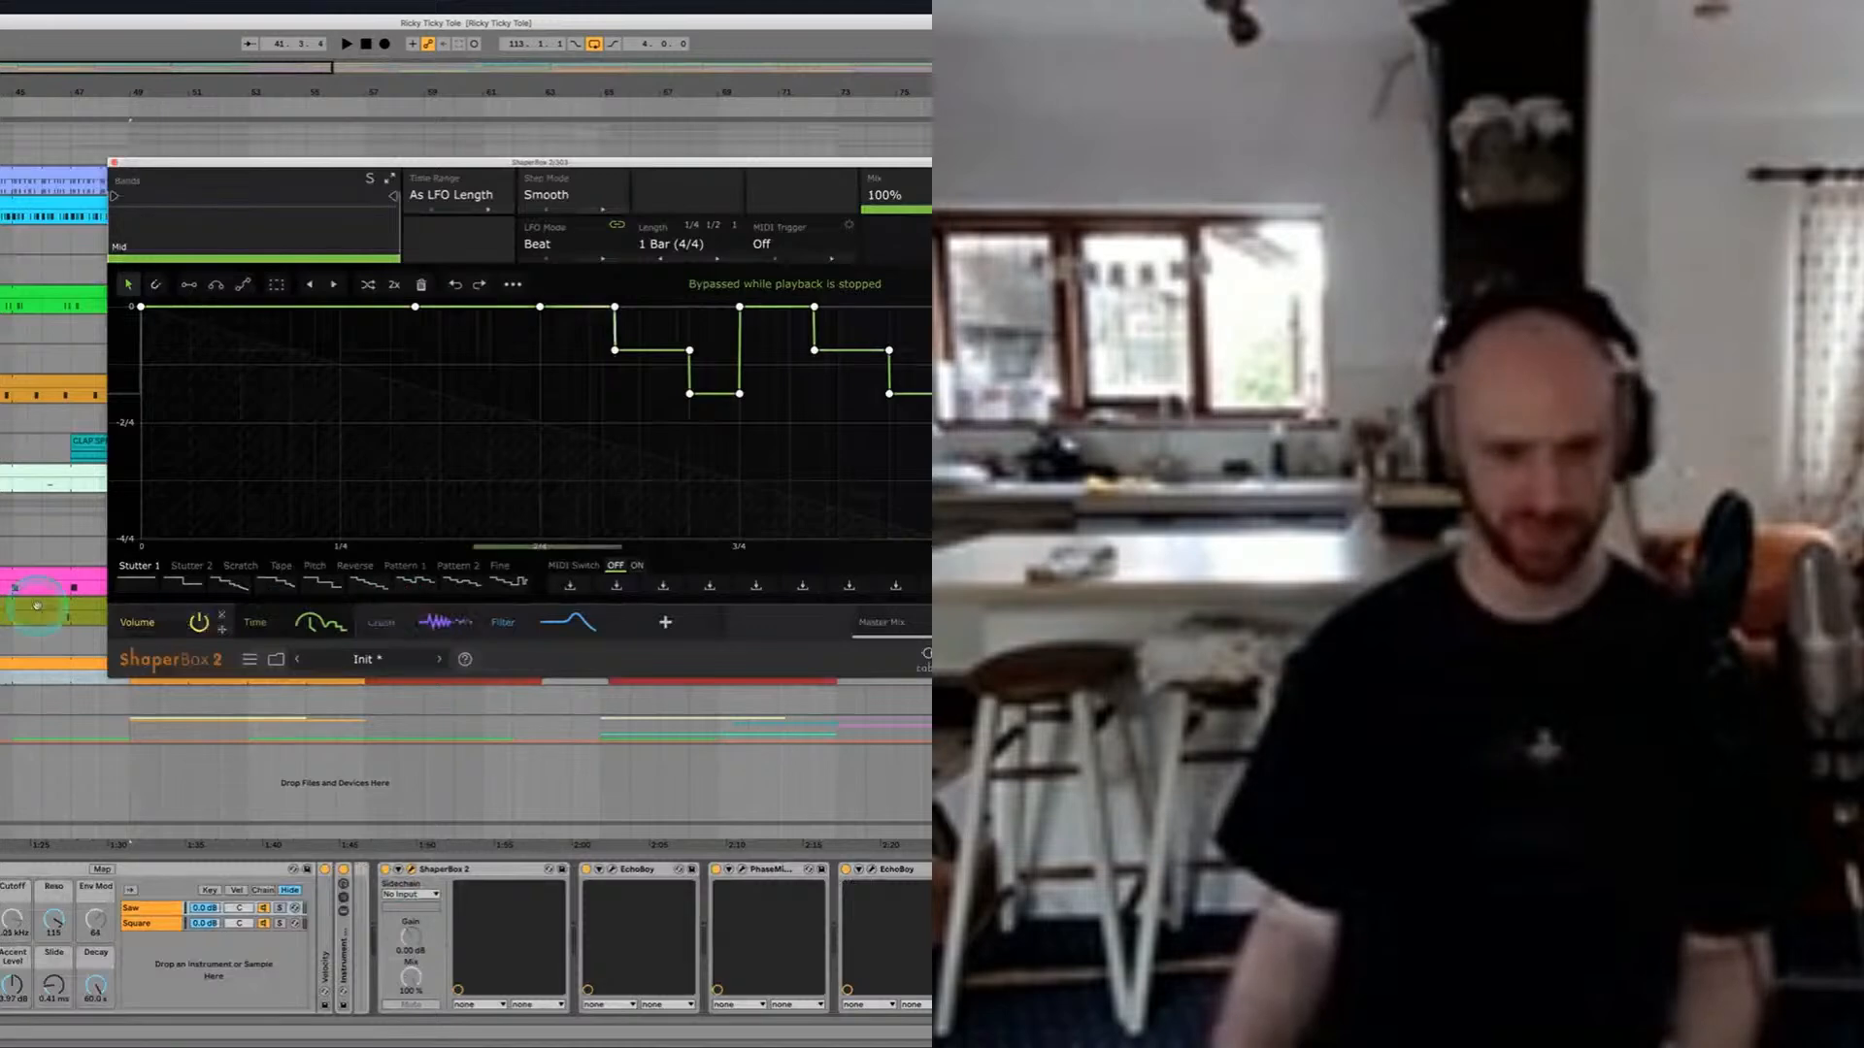
{"action": "left_click_drag", "start_coordinate": [473, 165], "coordinate": [621, 126]}
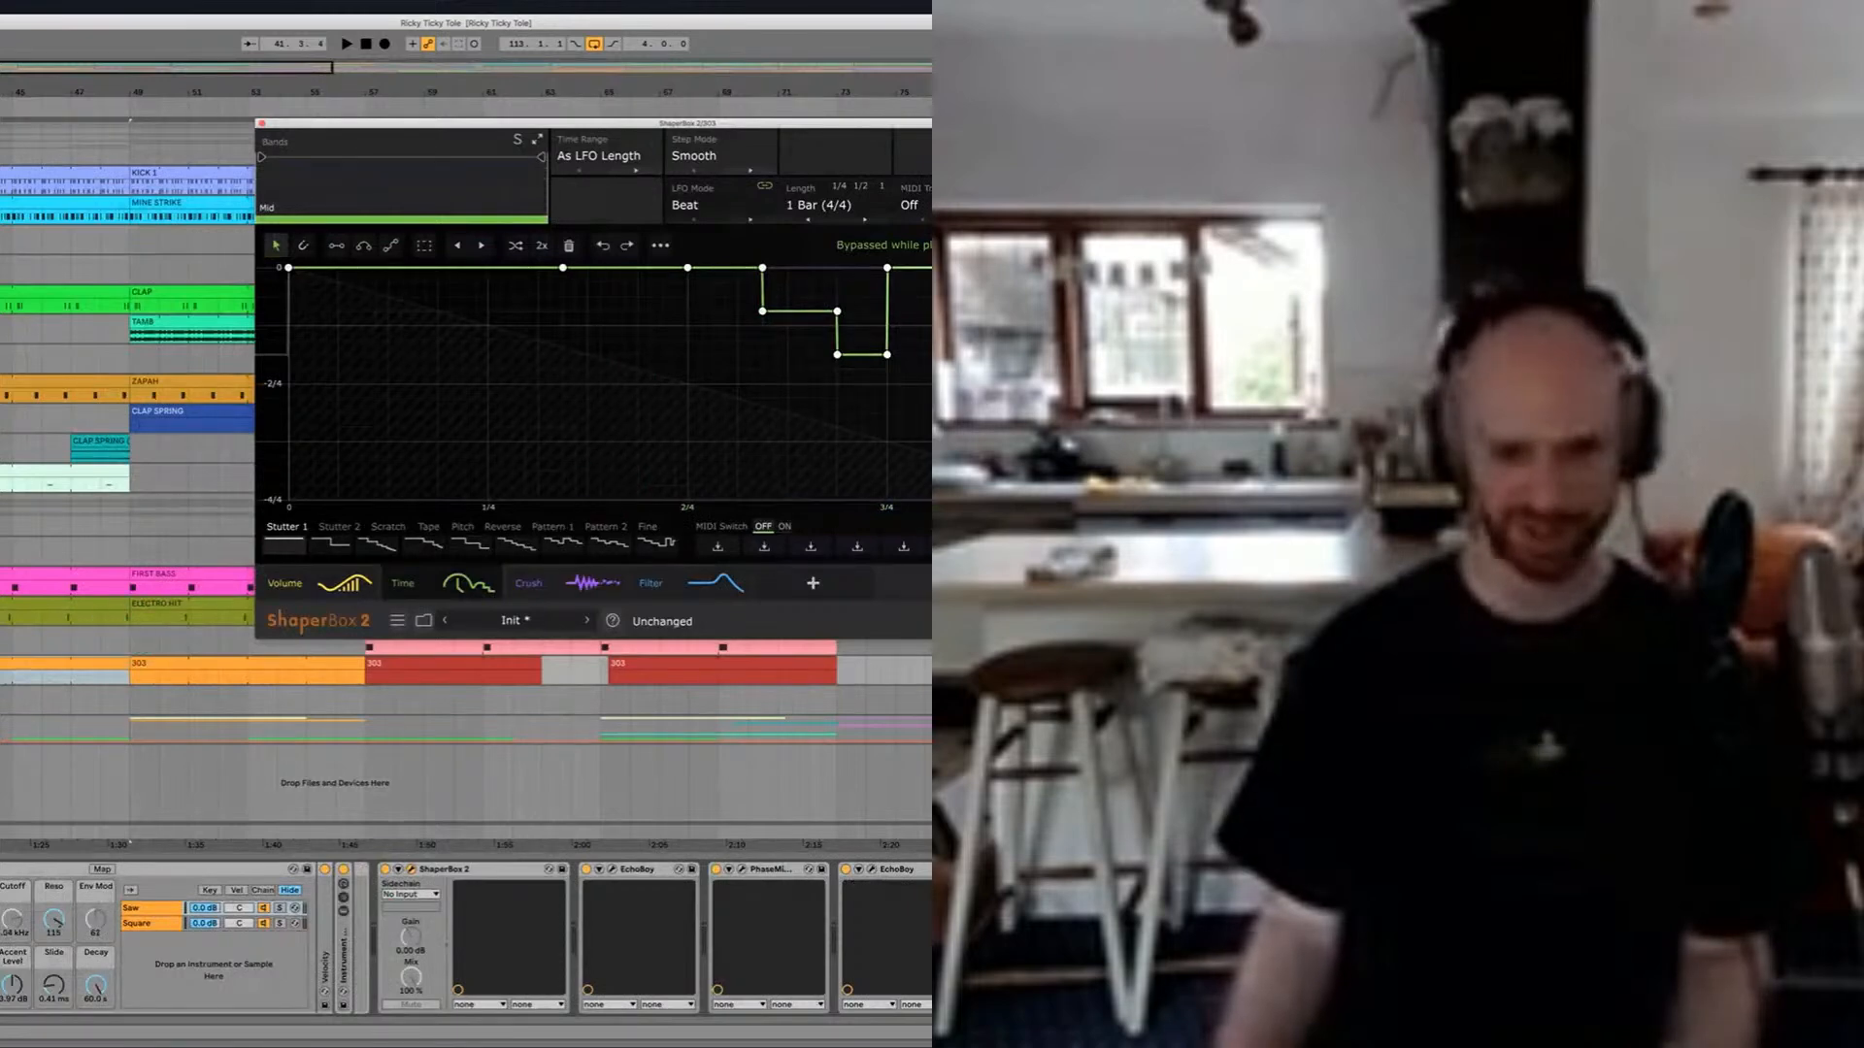
Step: Deactivate the LFO, first EchoBoy and ShaperBox 2 on the 303 track, audition it dry, and reactivate ShaperBox 2
{"action": "scroll", "coordinate": [434, 871], "scroll_direction": "right", "scroll_amount": 3}
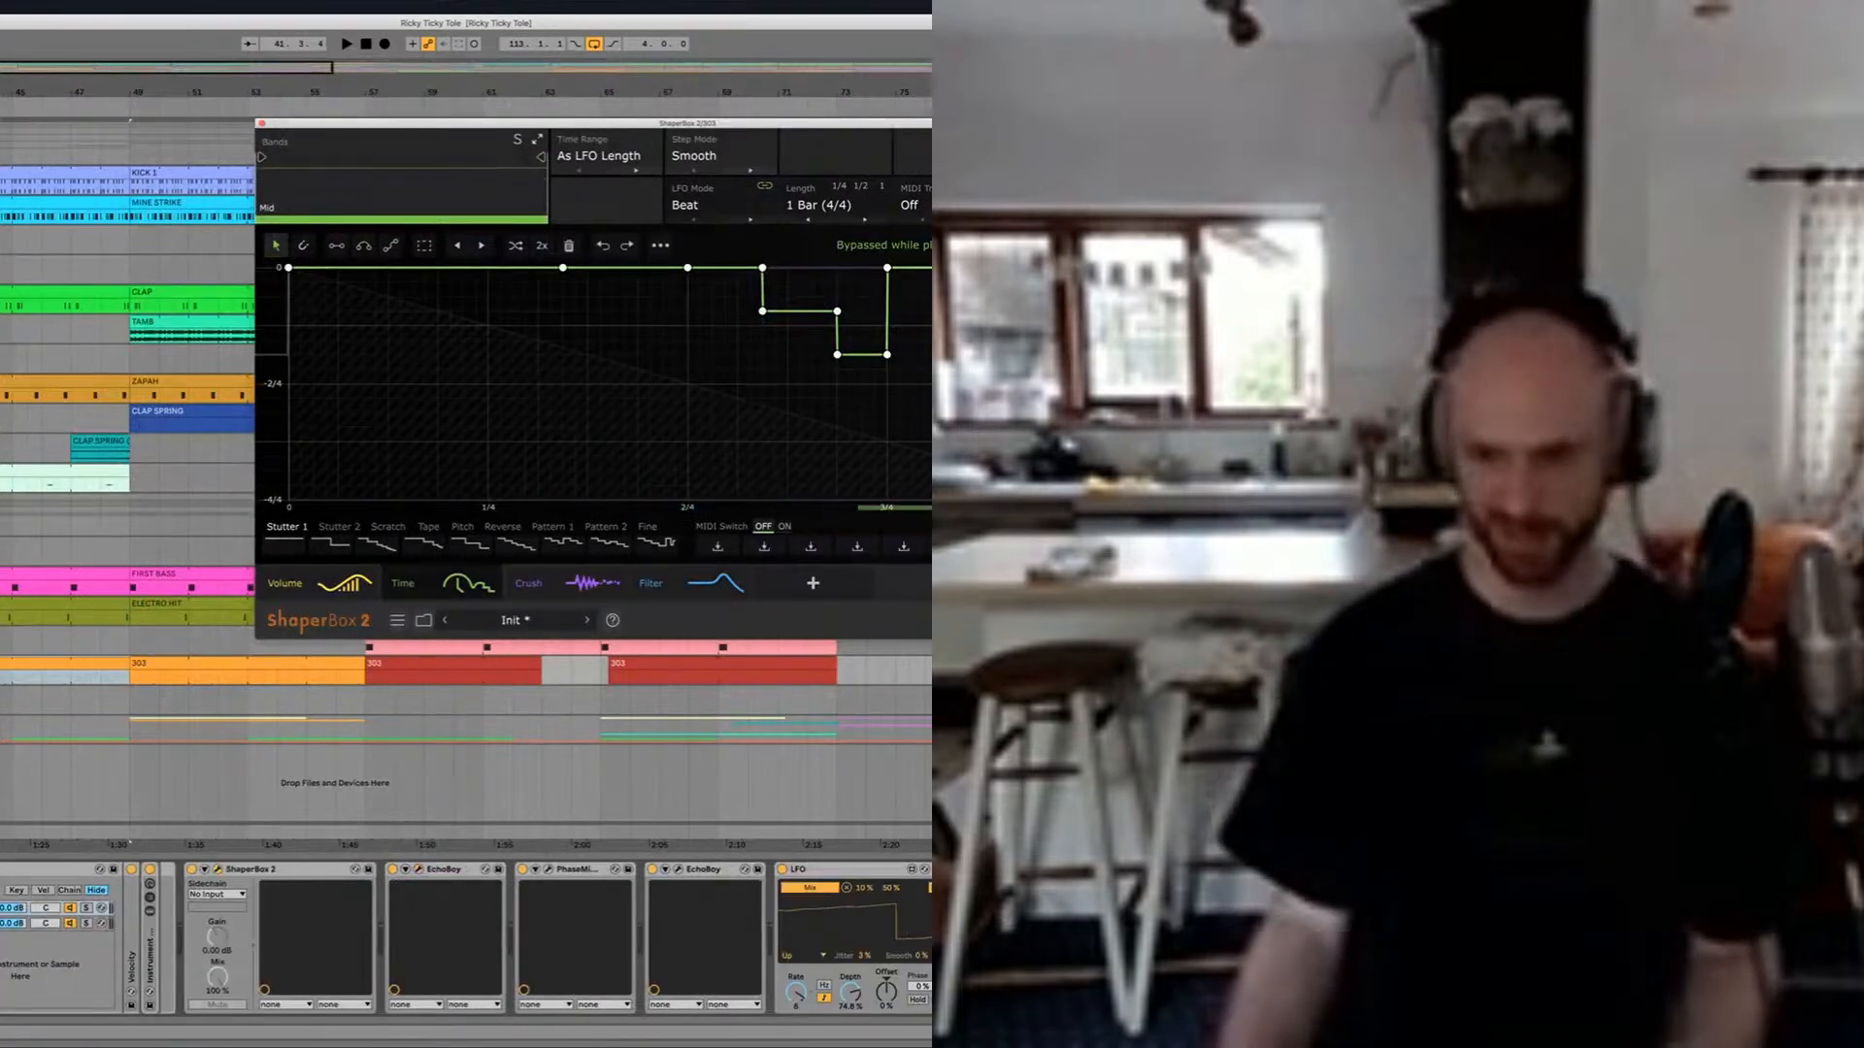
{"action": "left_click", "coordinate": [781, 869]}
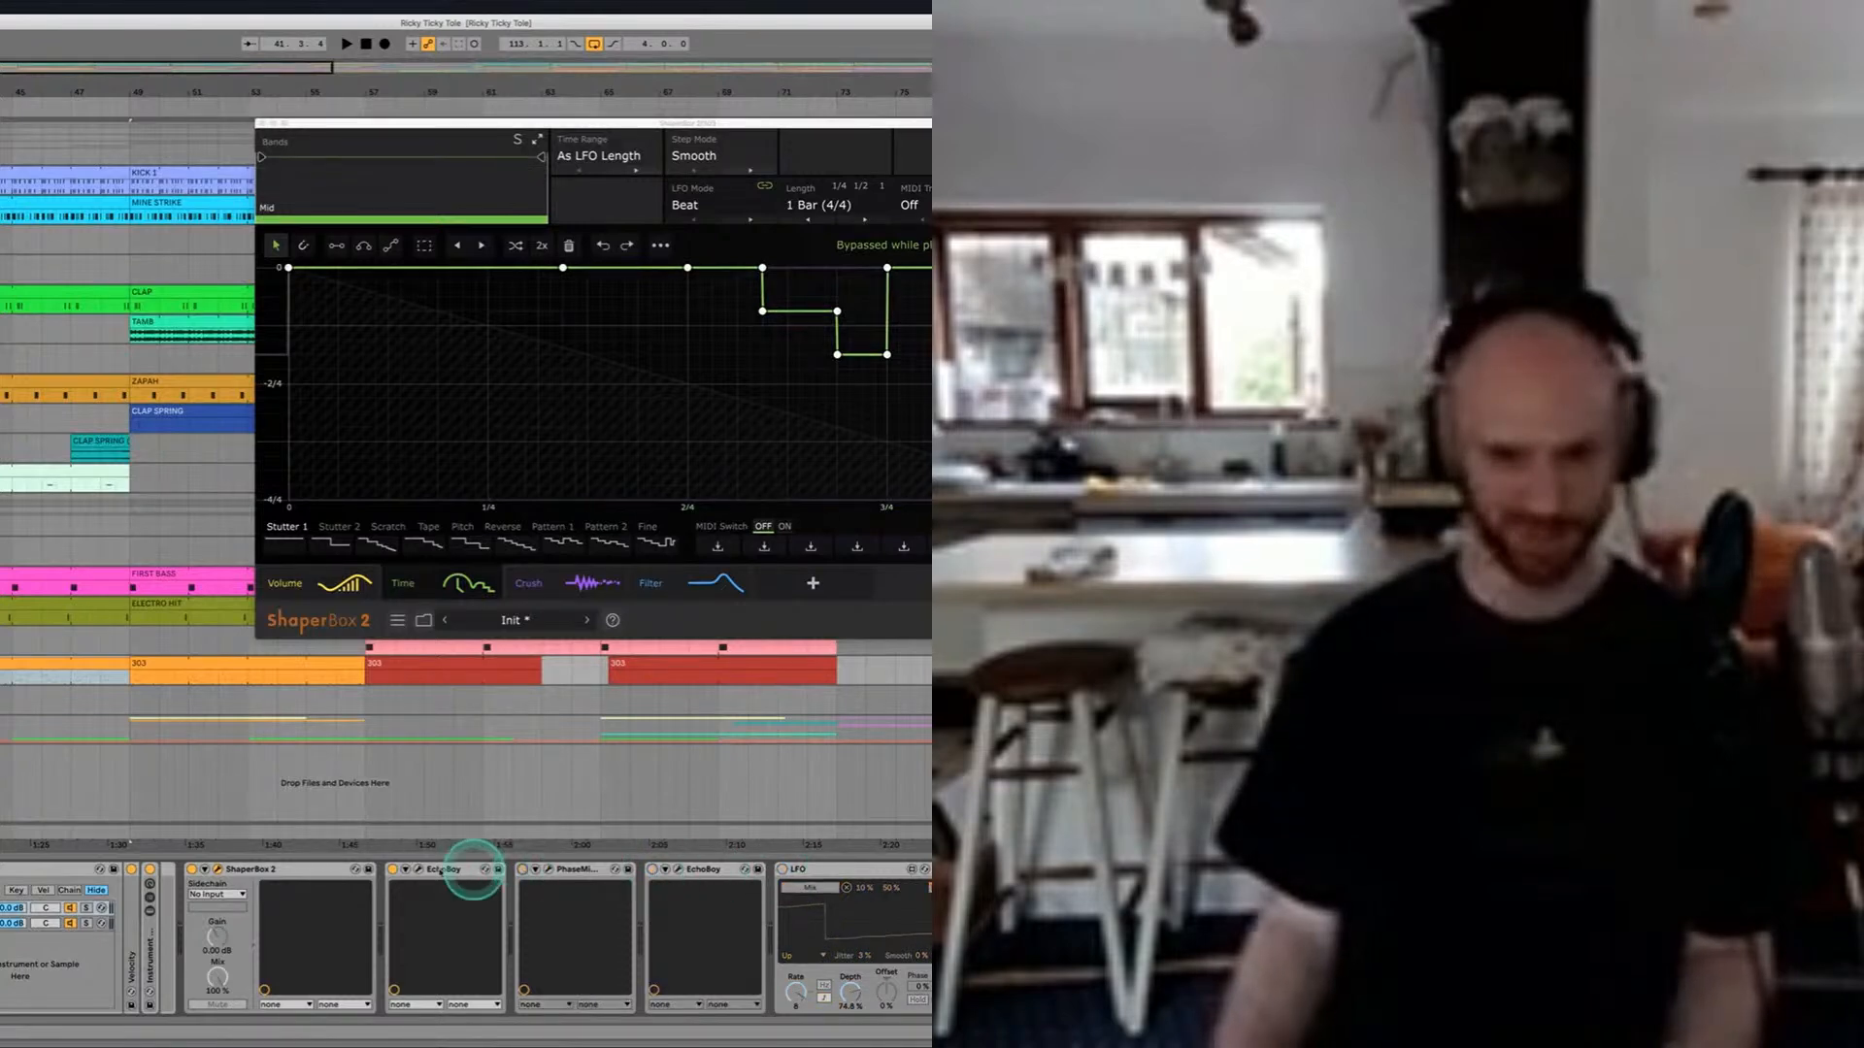
{"action": "left_click", "coordinate": [392, 871]}
{"action": "left_click", "coordinate": [191, 870]}
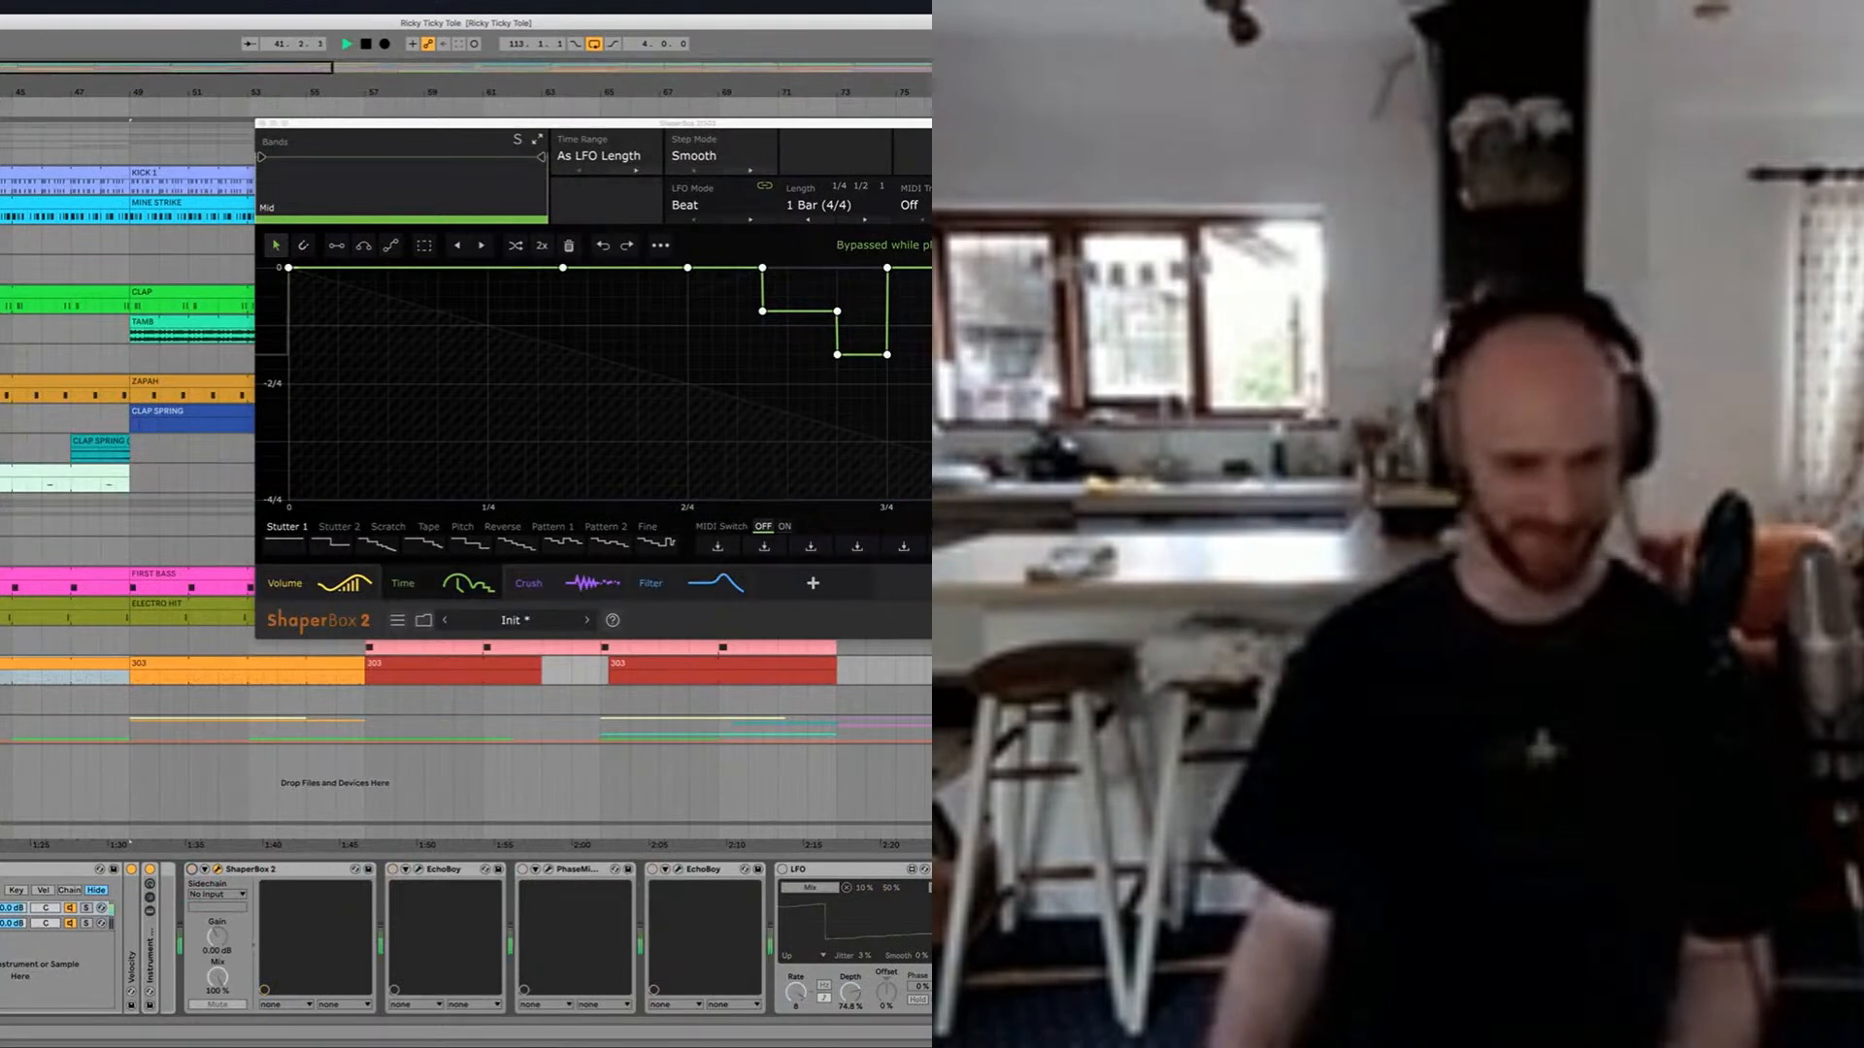
{"action": "left_click", "coordinate": [192, 870]}
{"action": "key", "text": "space"}
Step: Examine ShaperBox 2's Crush and Filter curves, returning to its Time curve
{"action": "left_click", "coordinate": [553, 583]}
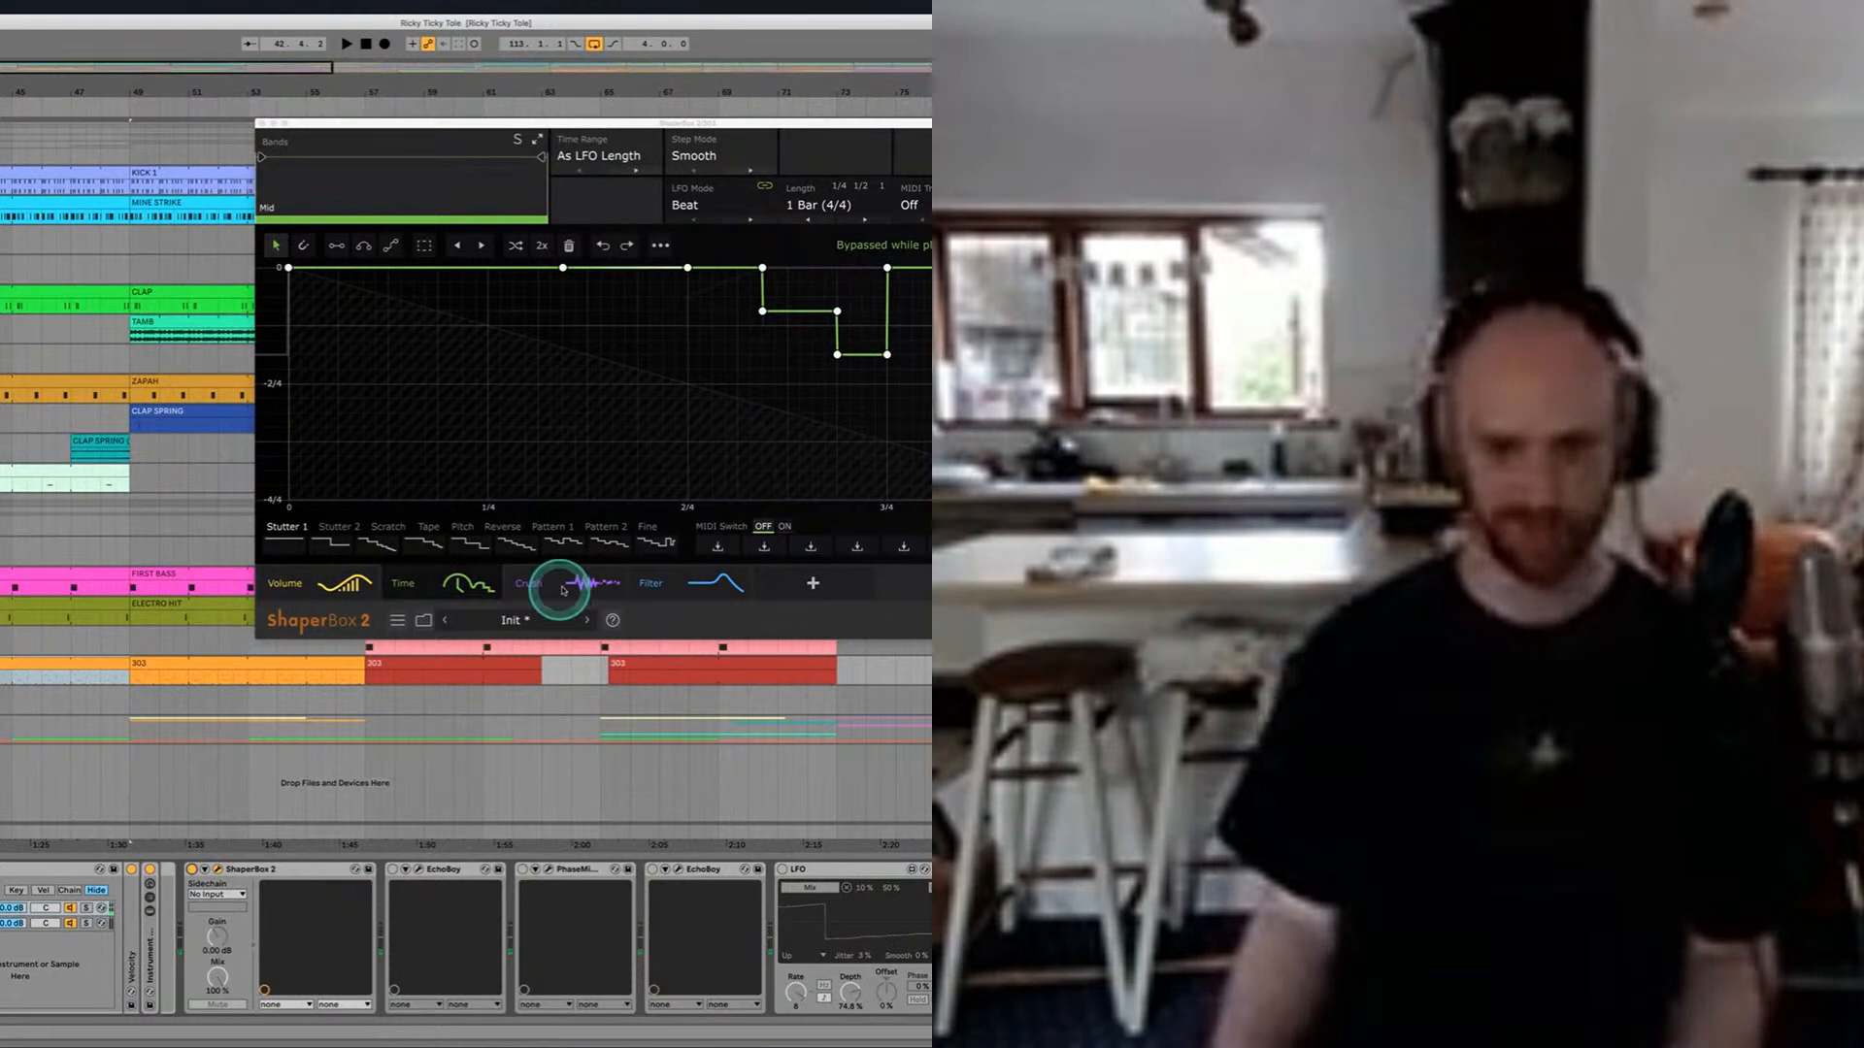
{"action": "left_click", "coordinate": [536, 428]}
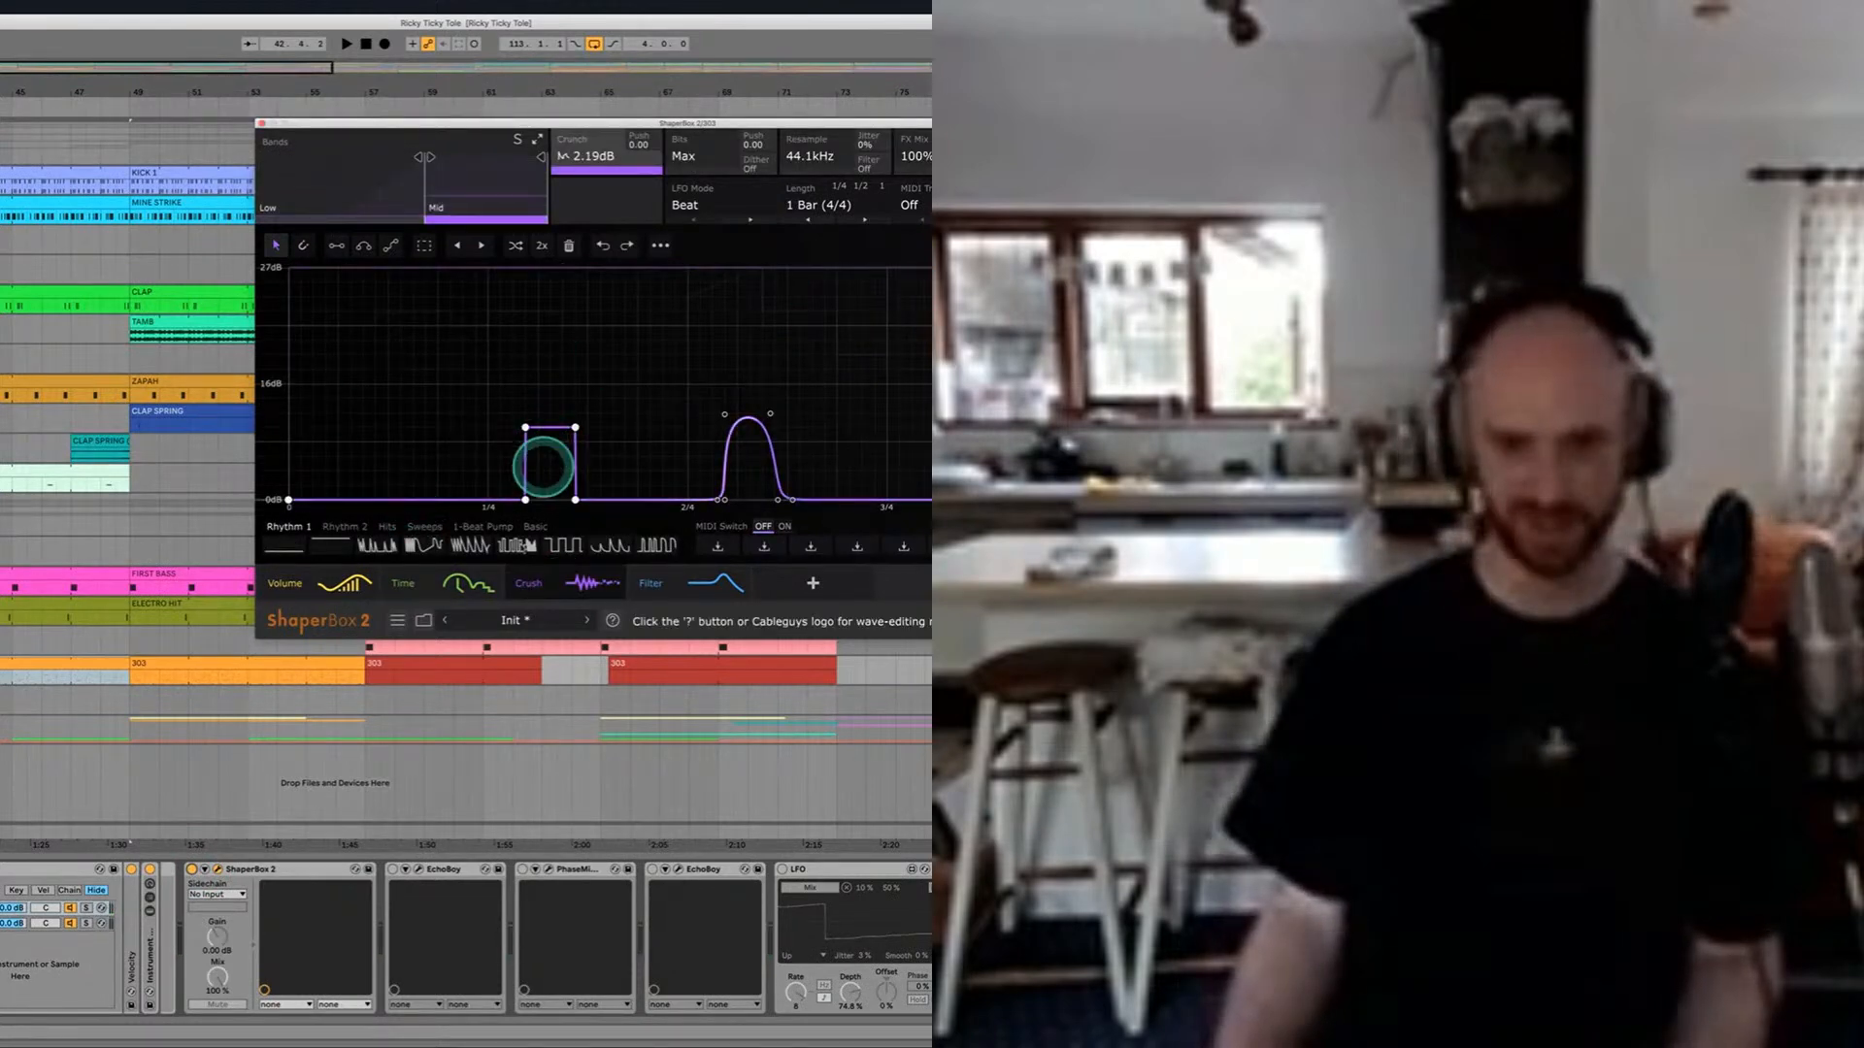
{"action": "left_click", "coordinate": [694, 584]}
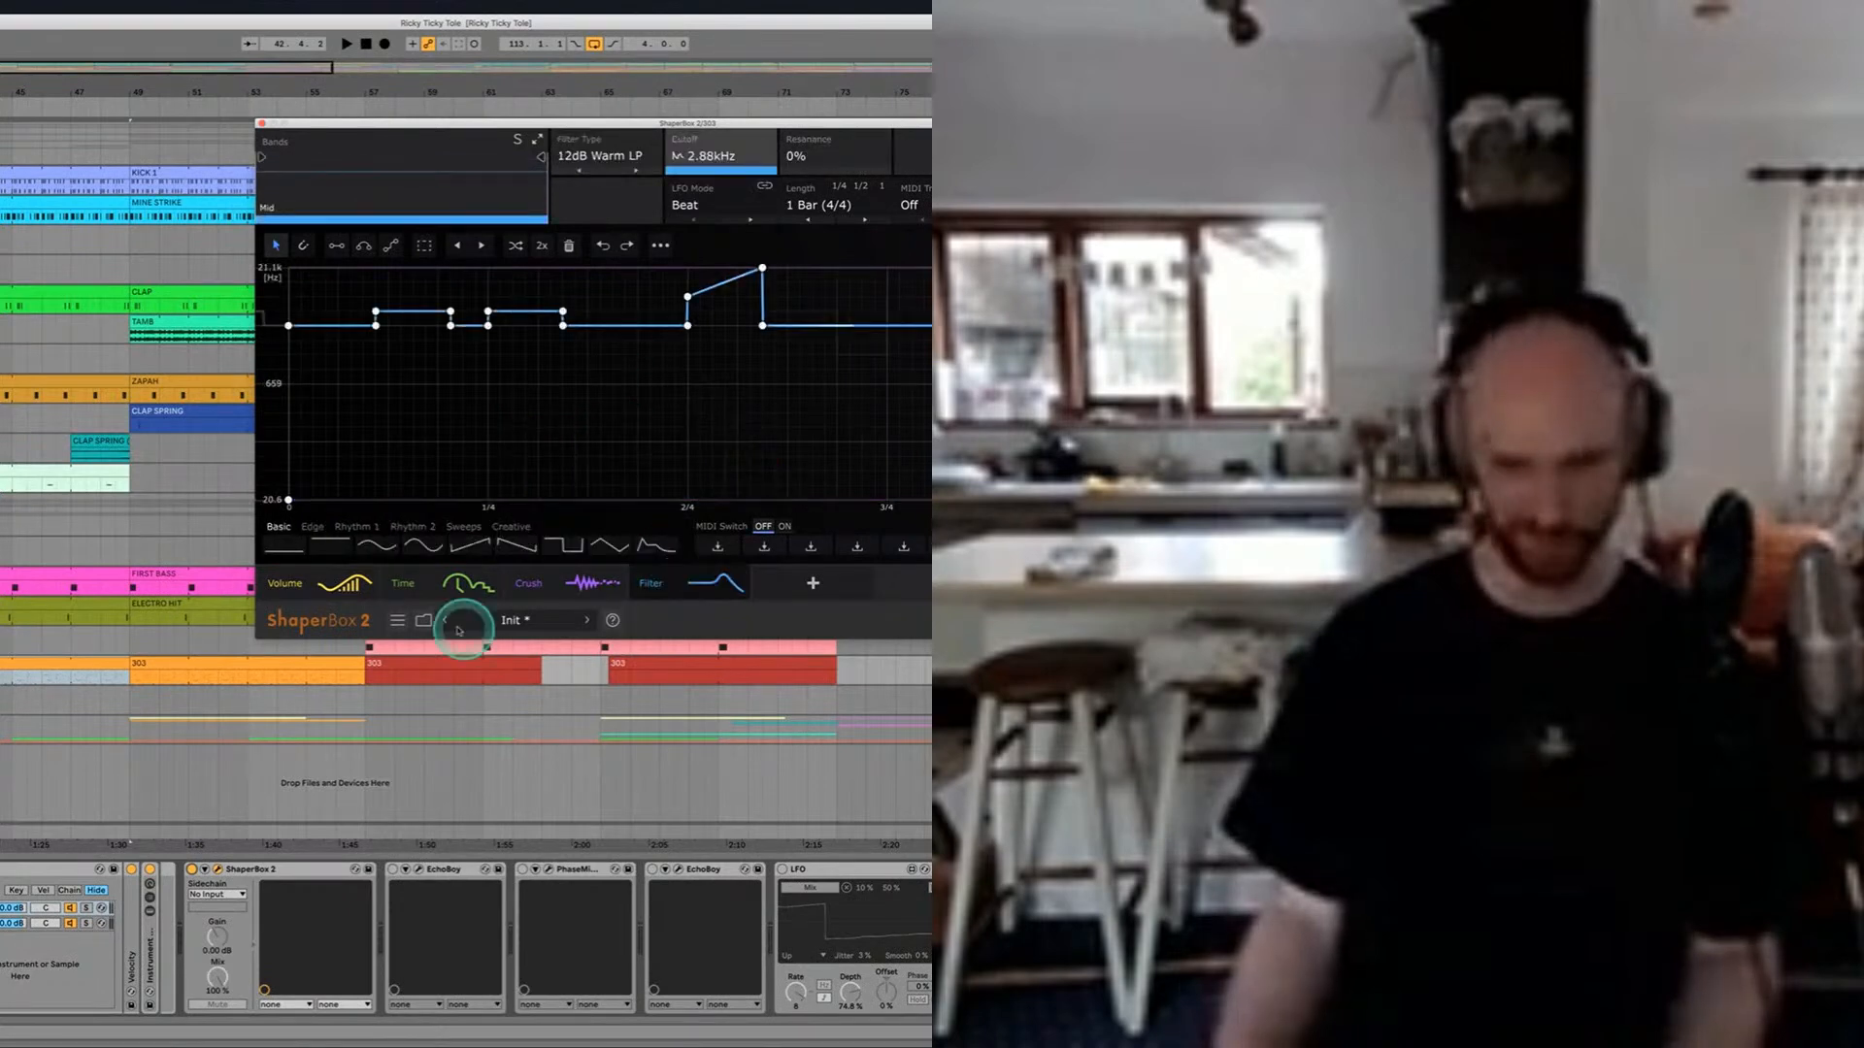
{"action": "left_click", "coordinate": [446, 583]}
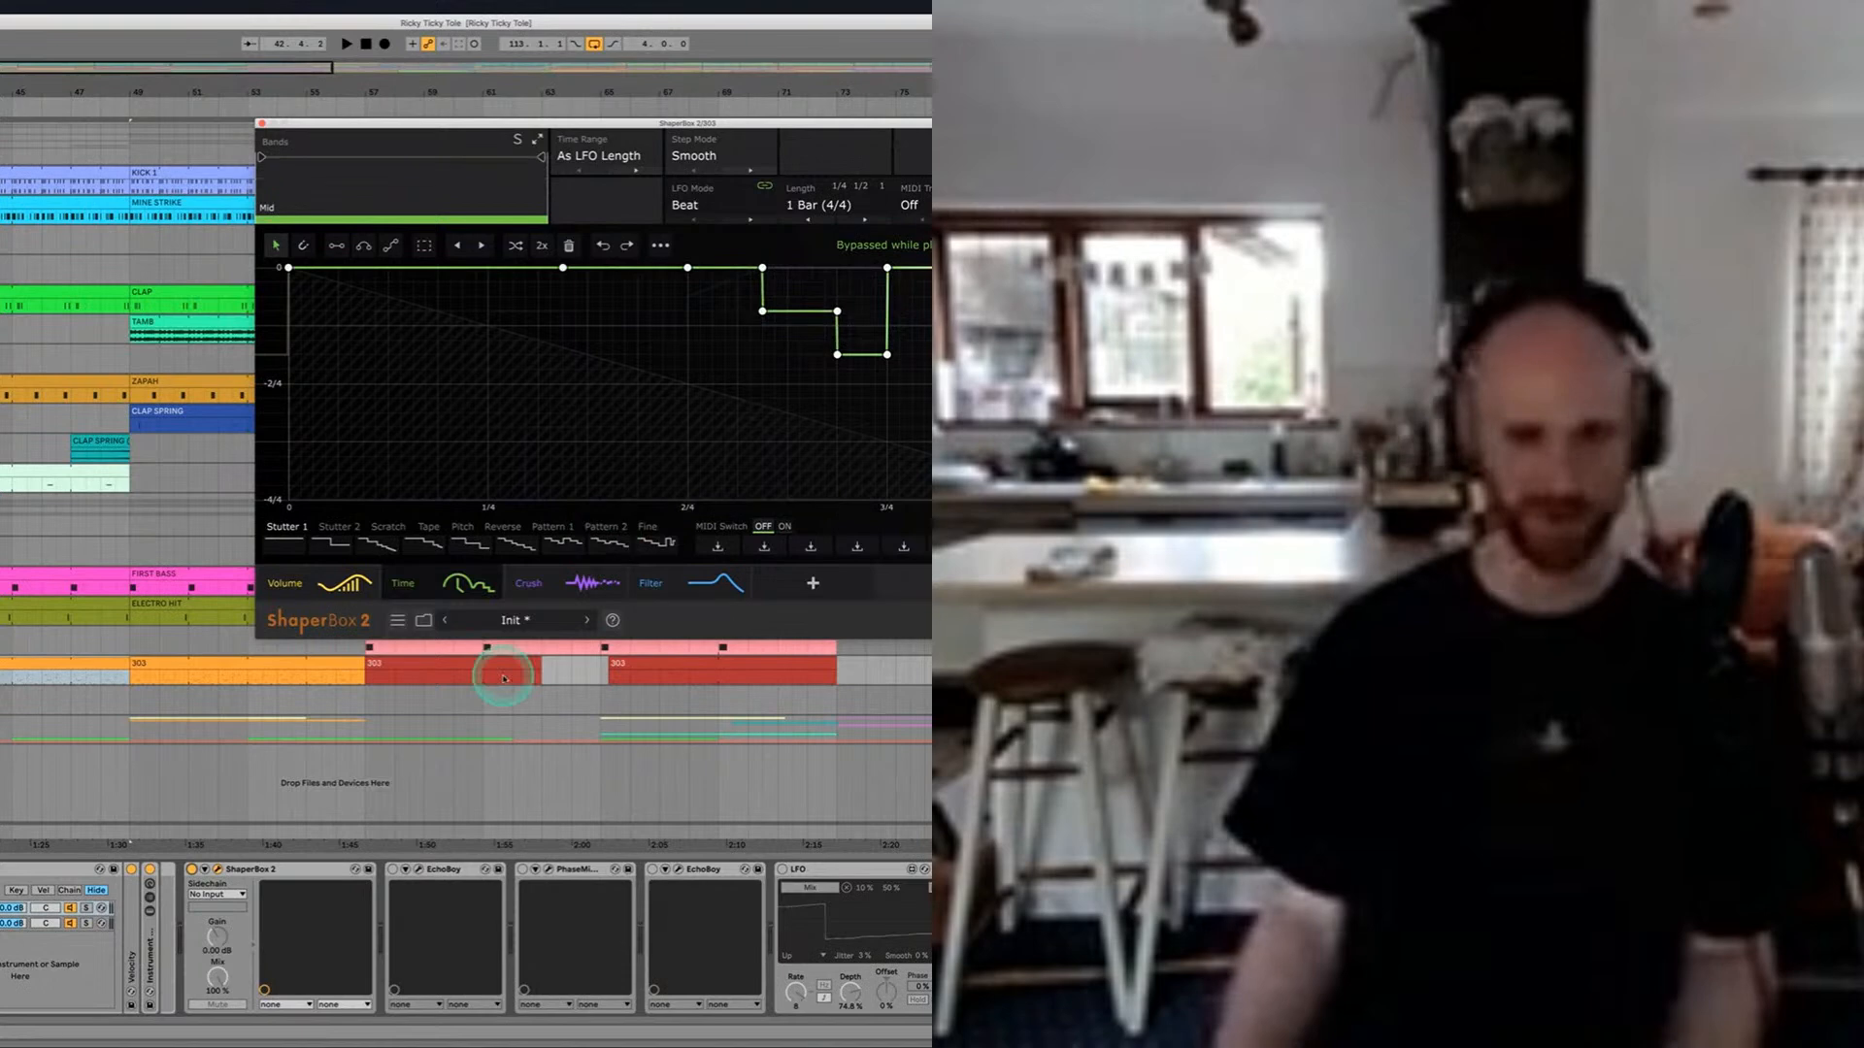
Step: Compare the 303 part with ShaperBox 2 active and bypassed, leaving the effect active
{"action": "key", "text": "space"}
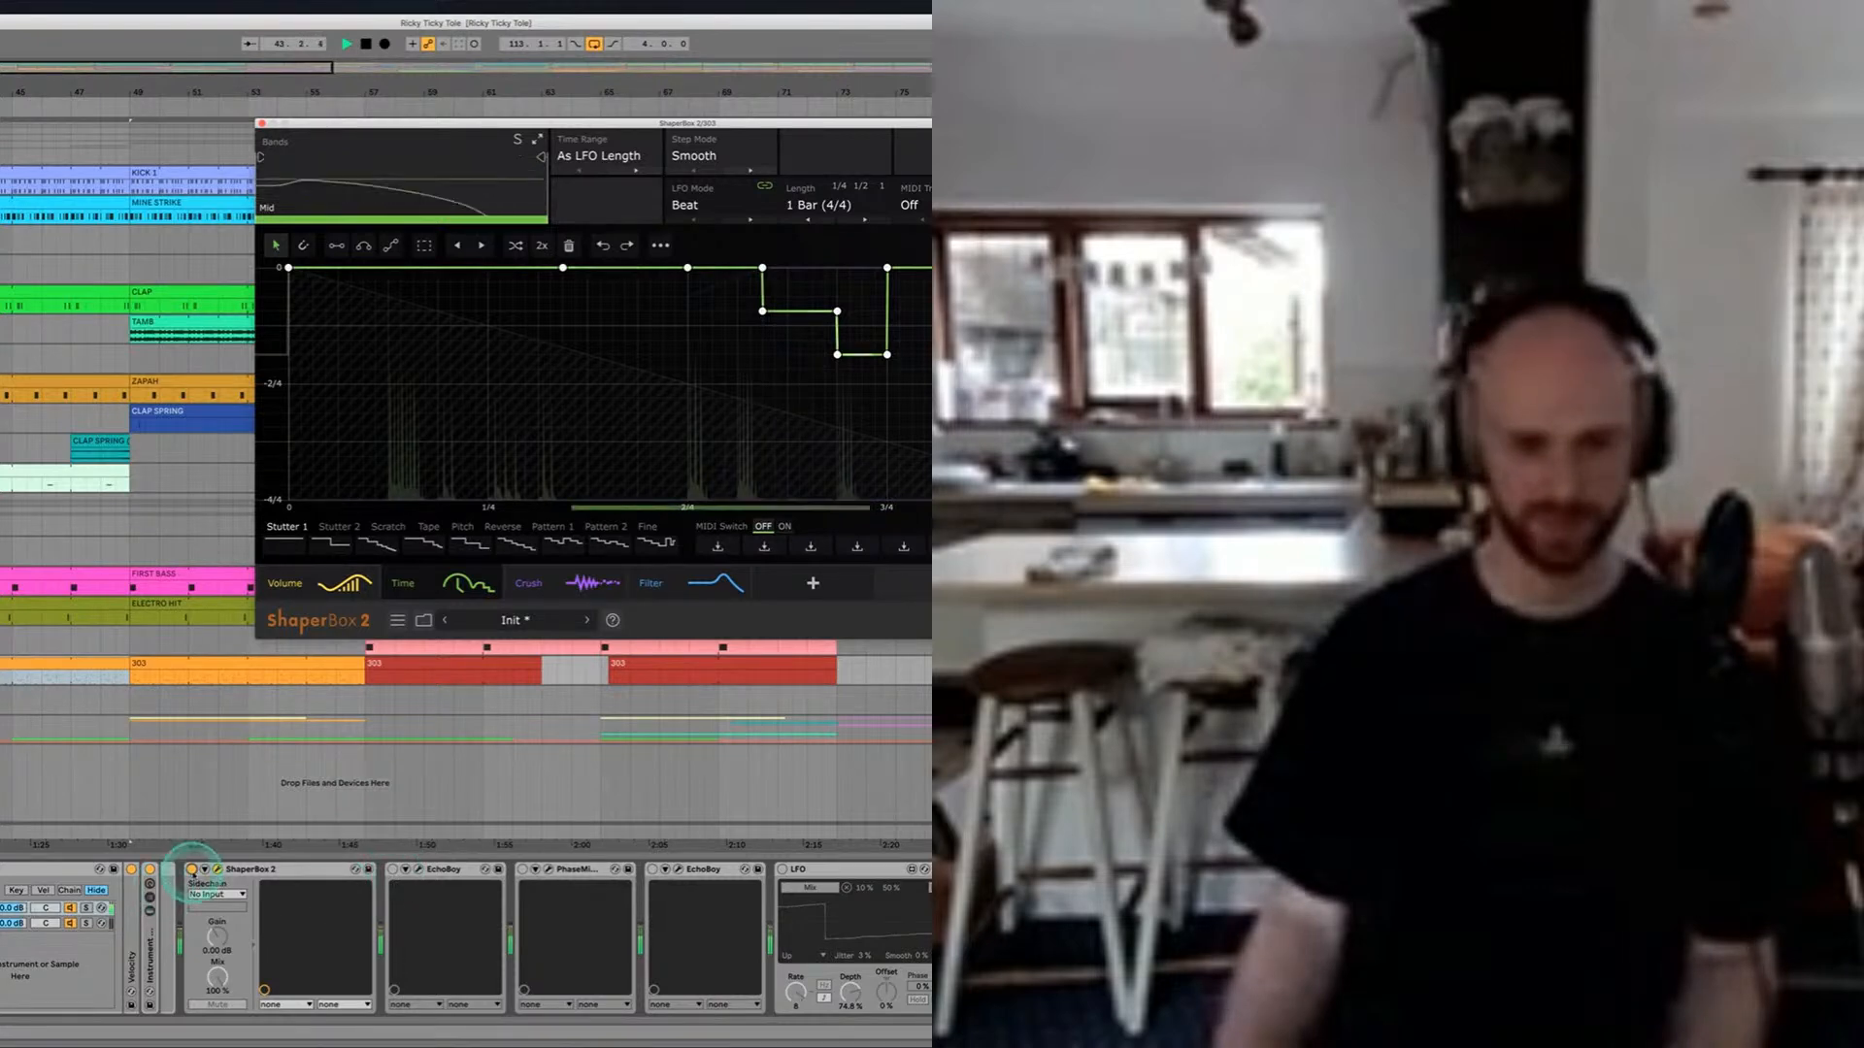
{"action": "left_click", "coordinate": [193, 871]}
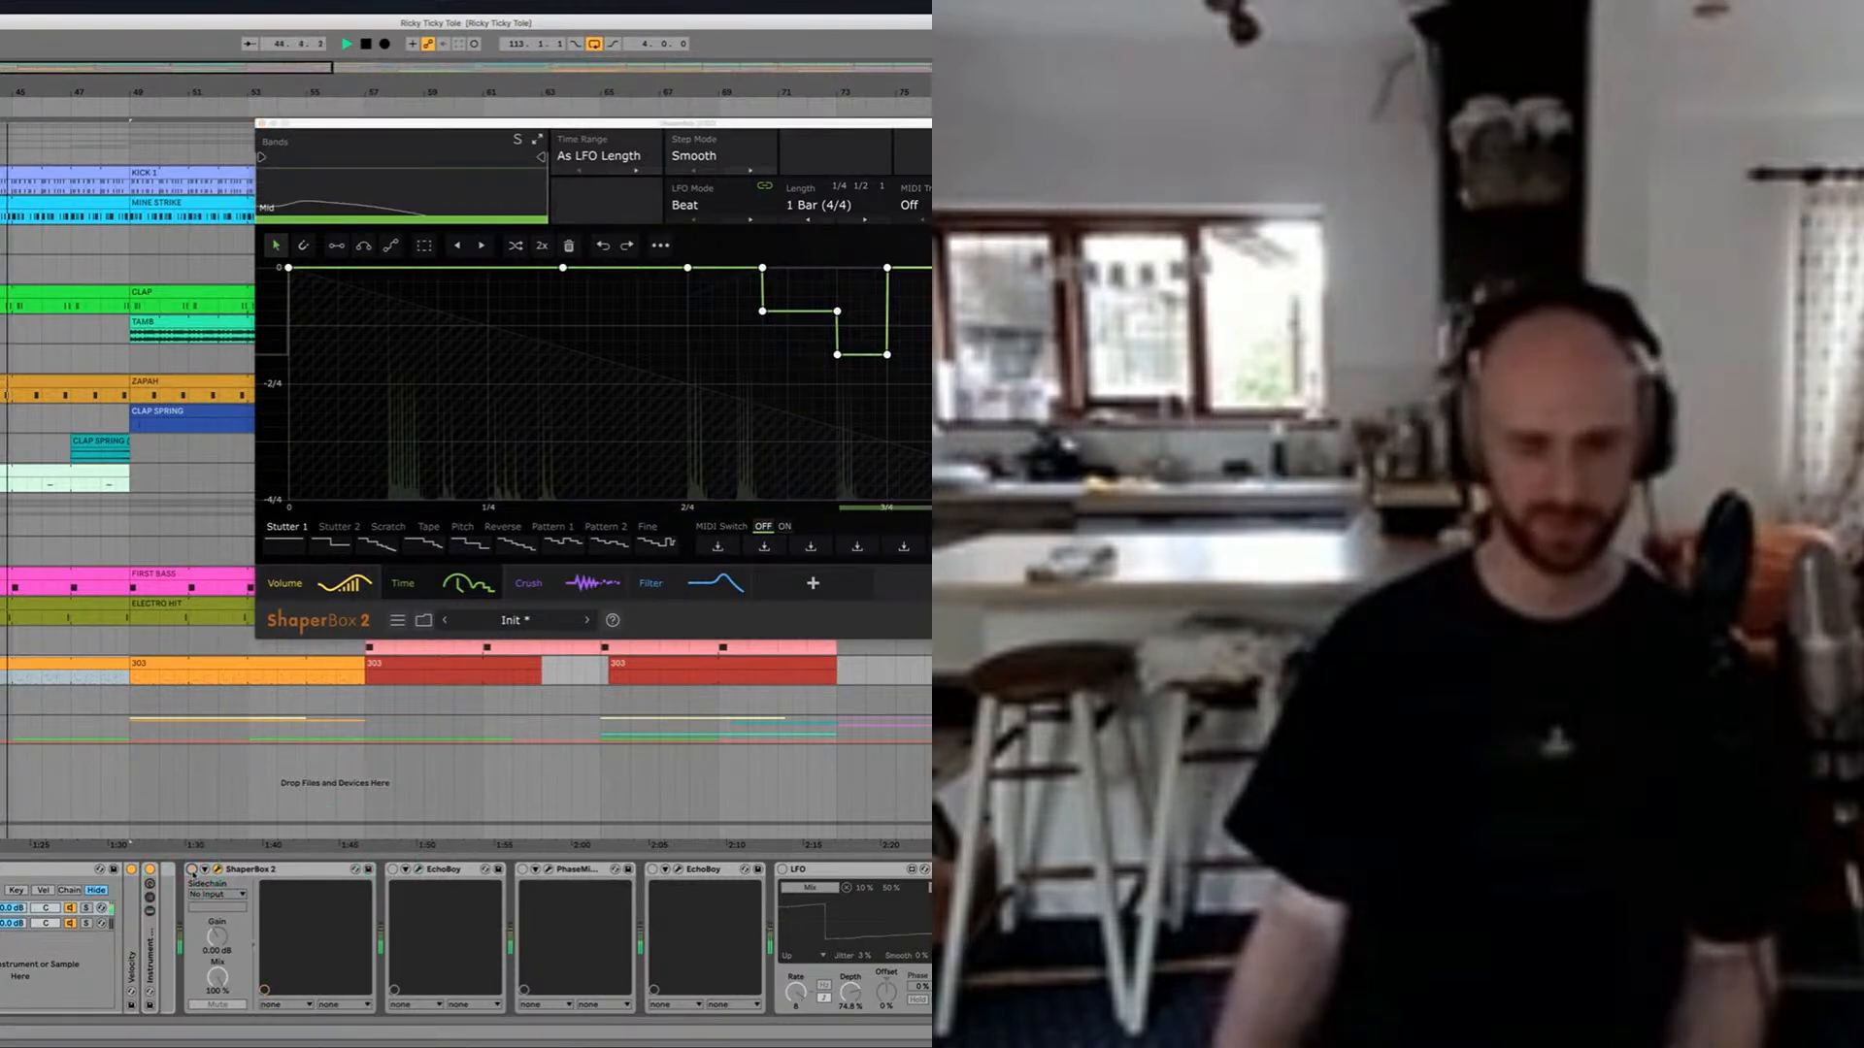
{"action": "key", "text": "space"}
{"action": "left_click", "coordinate": [193, 871]}
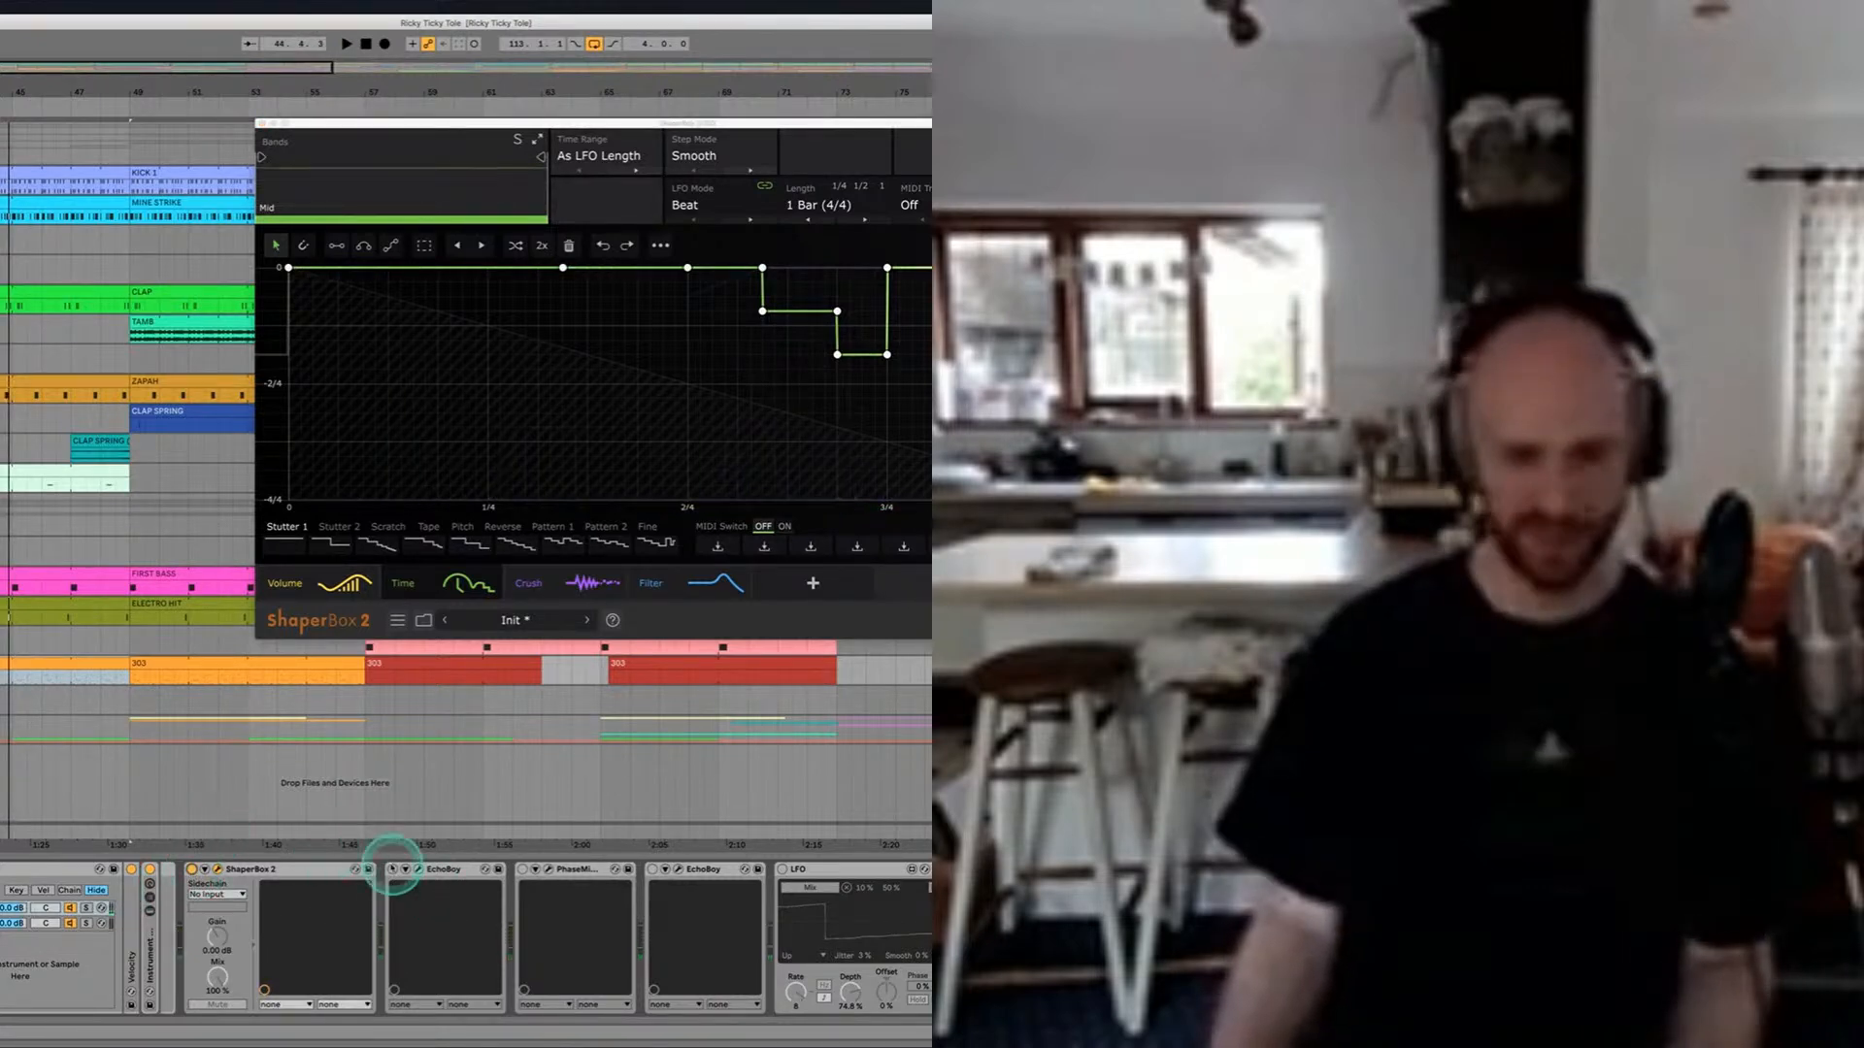
Step: Reactivate the first EchoBoy on the 303 track, open its Chorn-Warbler preset window and audition the part
{"action": "left_click", "coordinate": [391, 868]}
{"action": "left_click", "coordinate": [405, 869]}
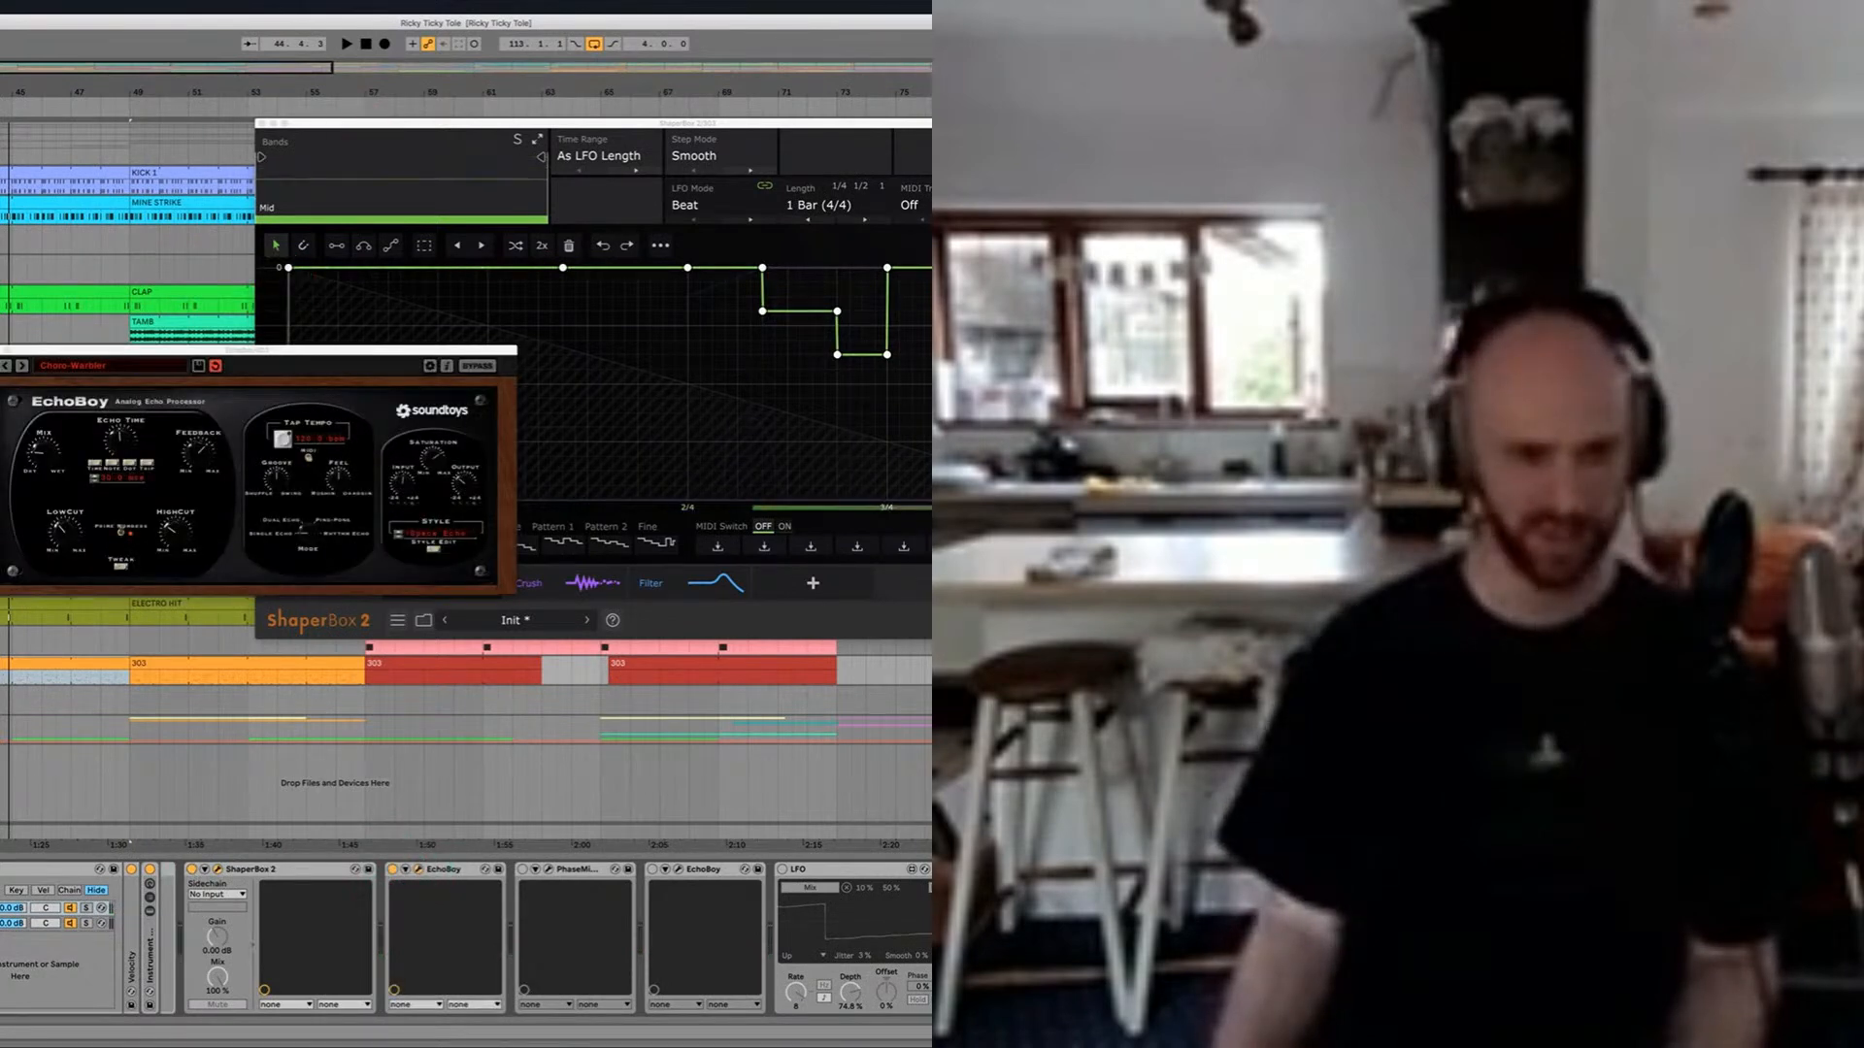
{"action": "key", "text": "space"}
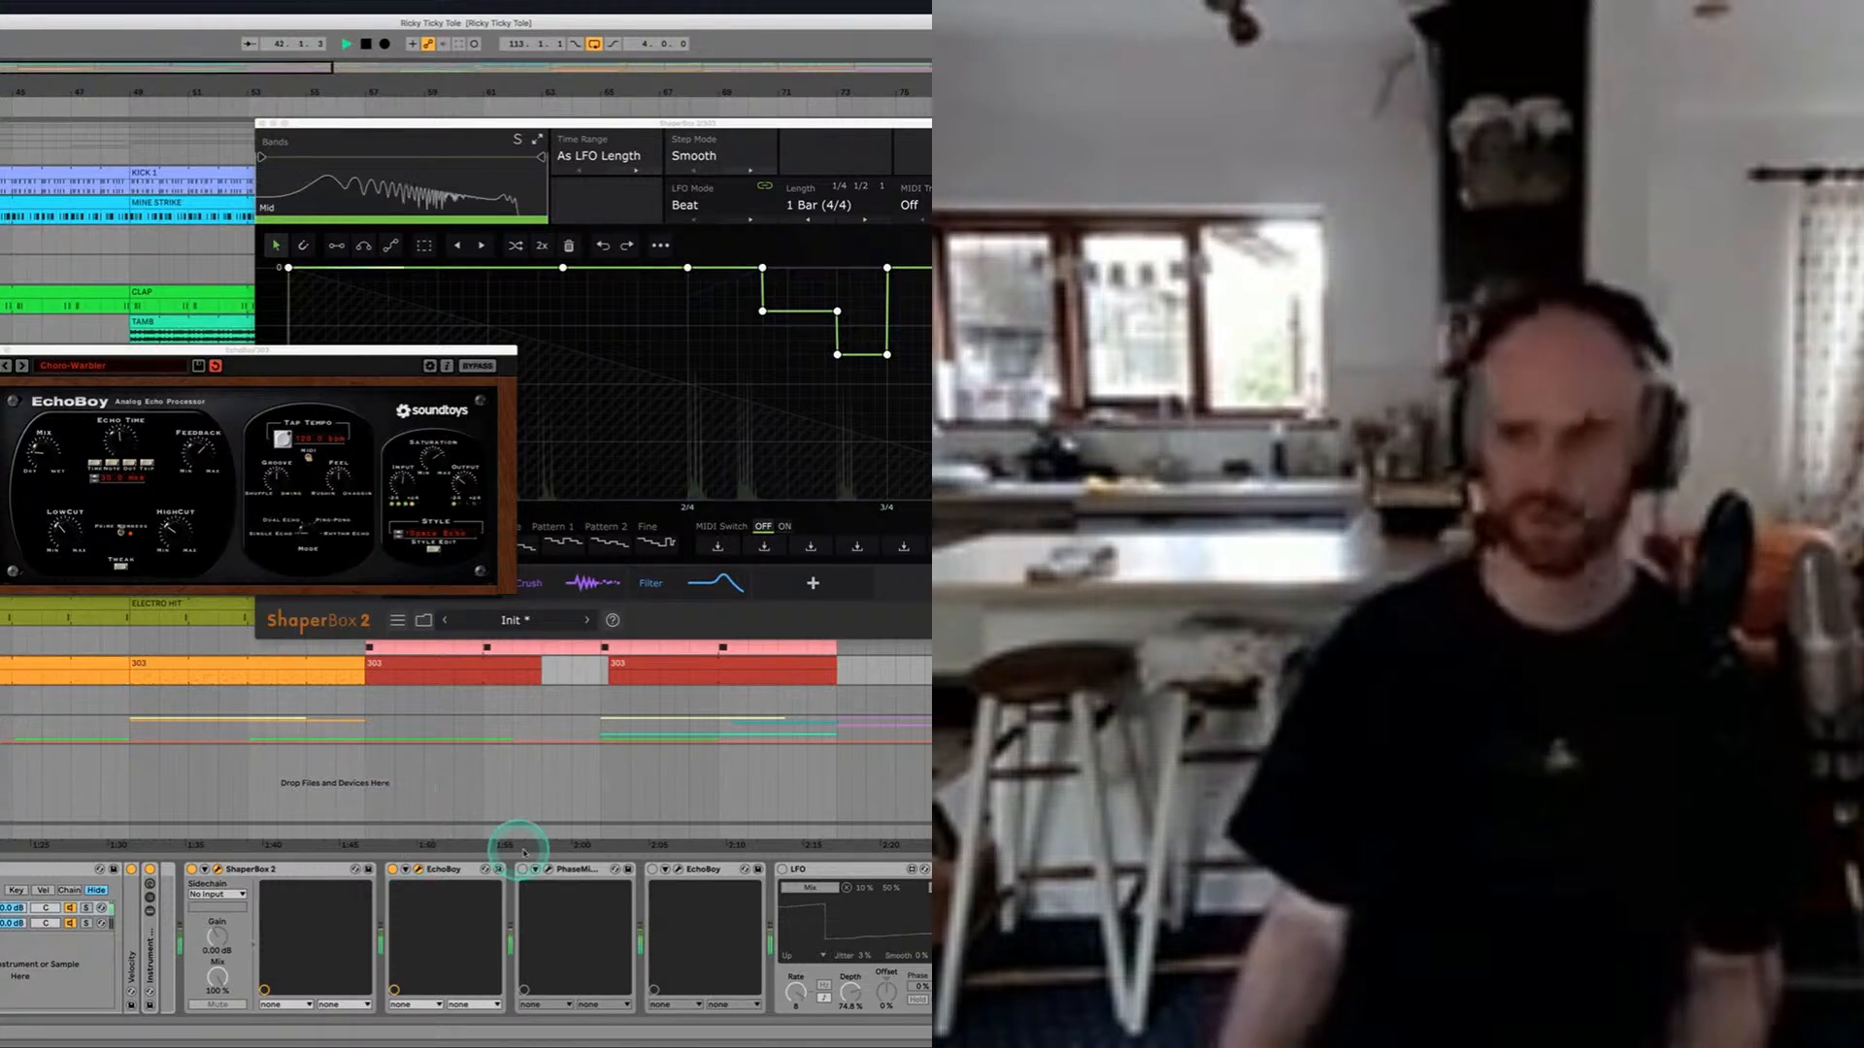
{"action": "key", "text": "space"}
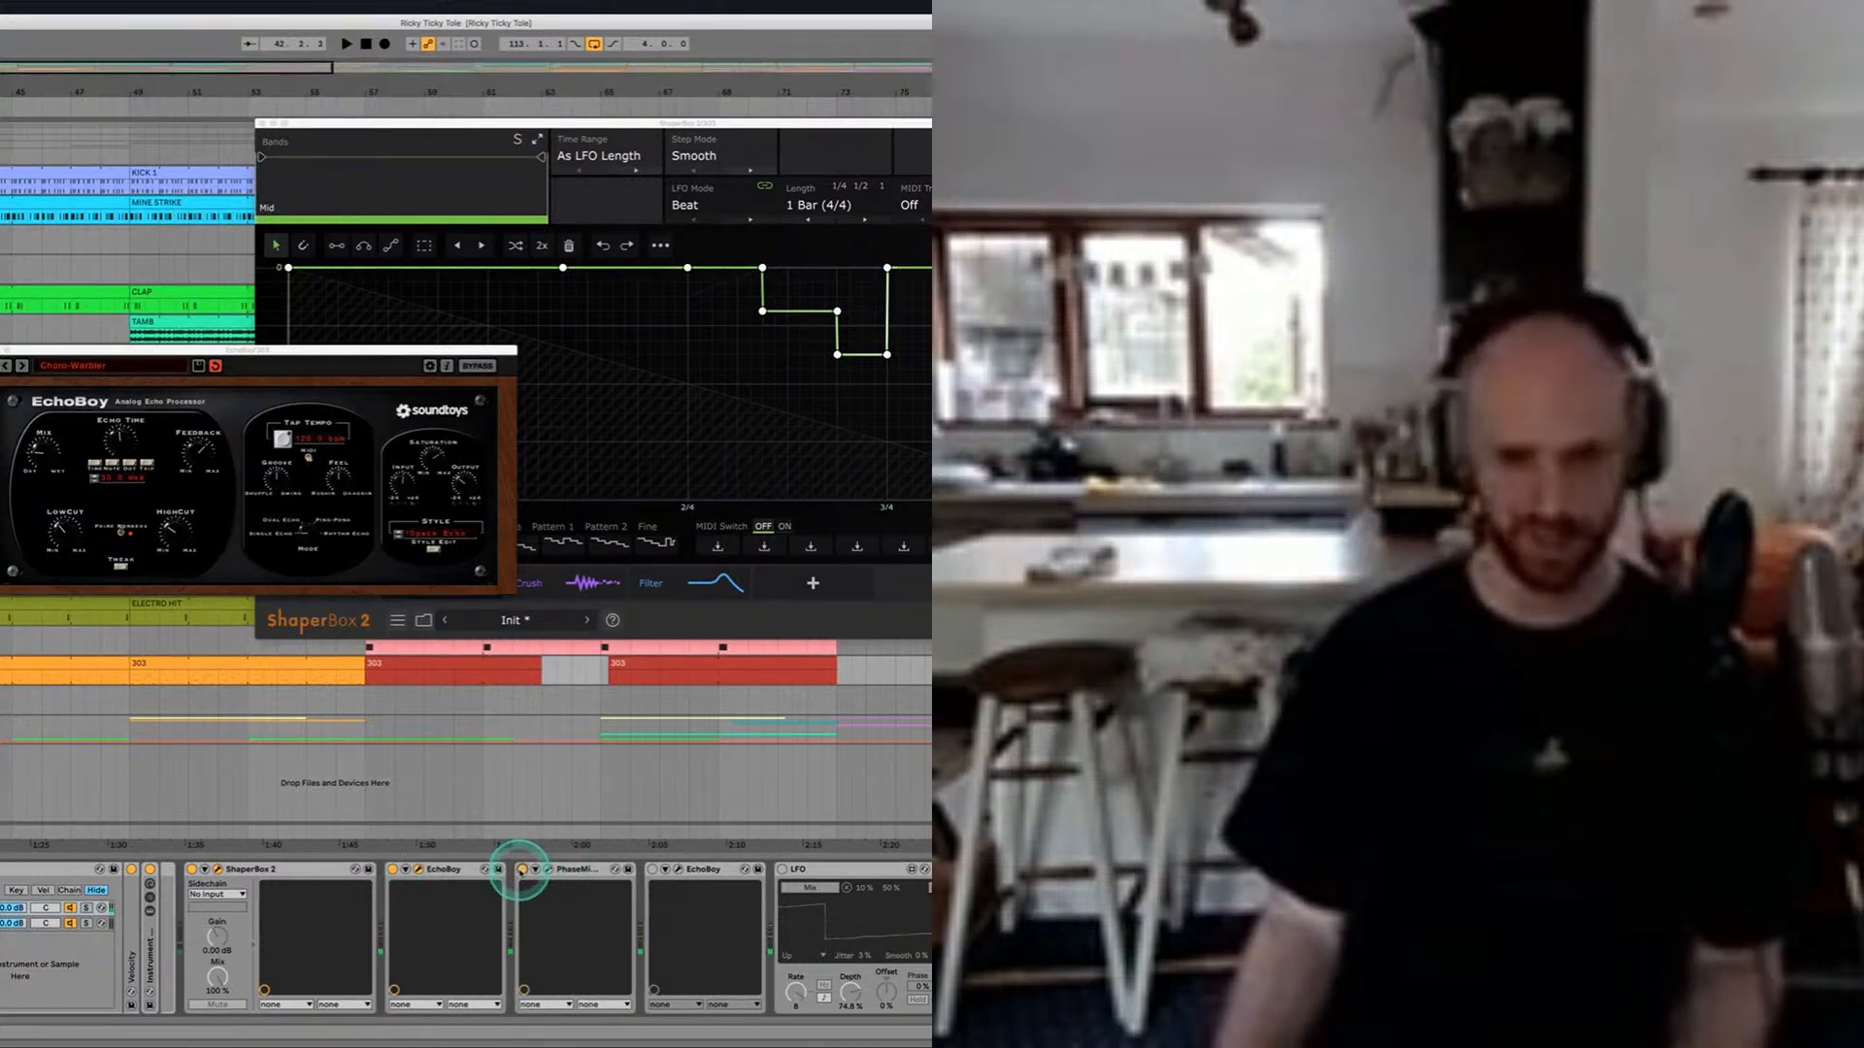
Step: Open the PhaseMistress window, audition the 303 part through the phaser, and move the window clear of EchoBoy
{"action": "left_click", "coordinate": [548, 869]}
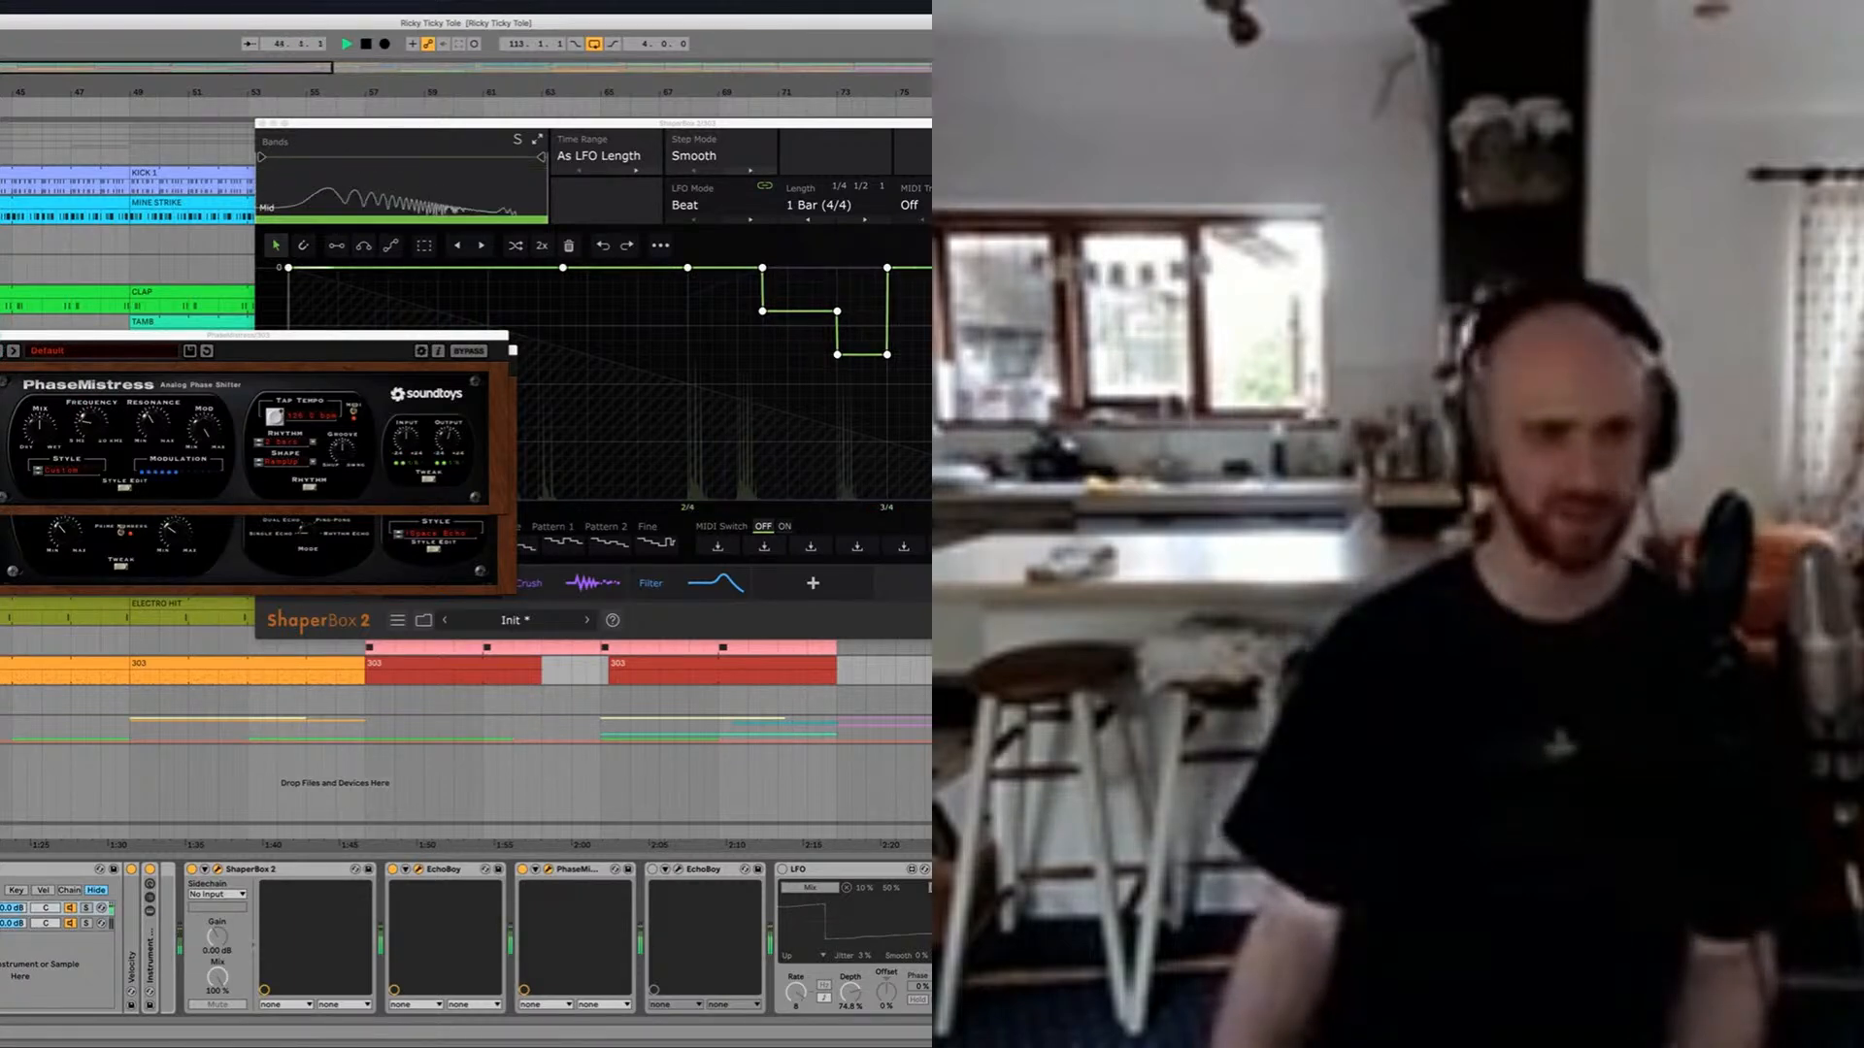
{"action": "key", "text": "space"}
{"action": "left_click_drag", "start_coordinate": [44, 337], "coordinate": [0, 150]}
{"action": "left_click", "coordinate": [583, 895]}
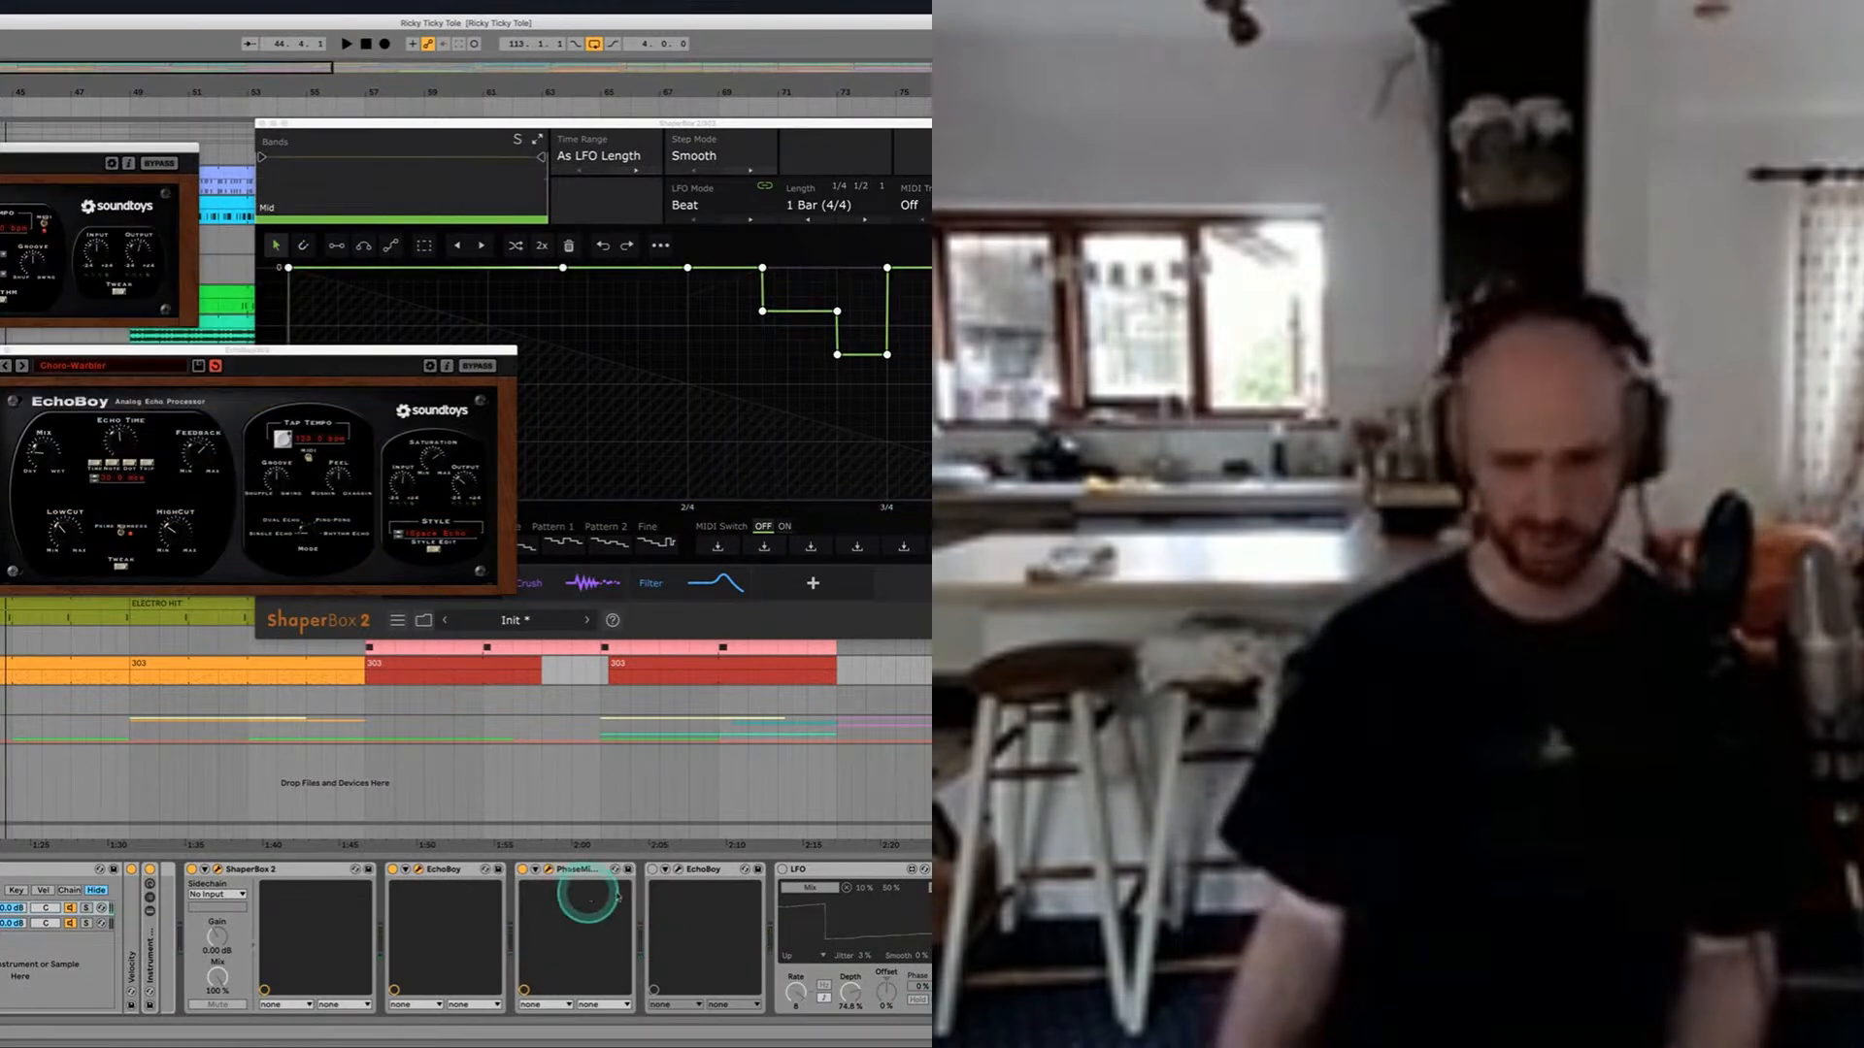
Step: Open the second EchoBoy on the 303 track and position its window beside the other plugin windows
{"action": "left_click", "coordinate": [676, 877]}
{"action": "left_click", "coordinate": [677, 870]}
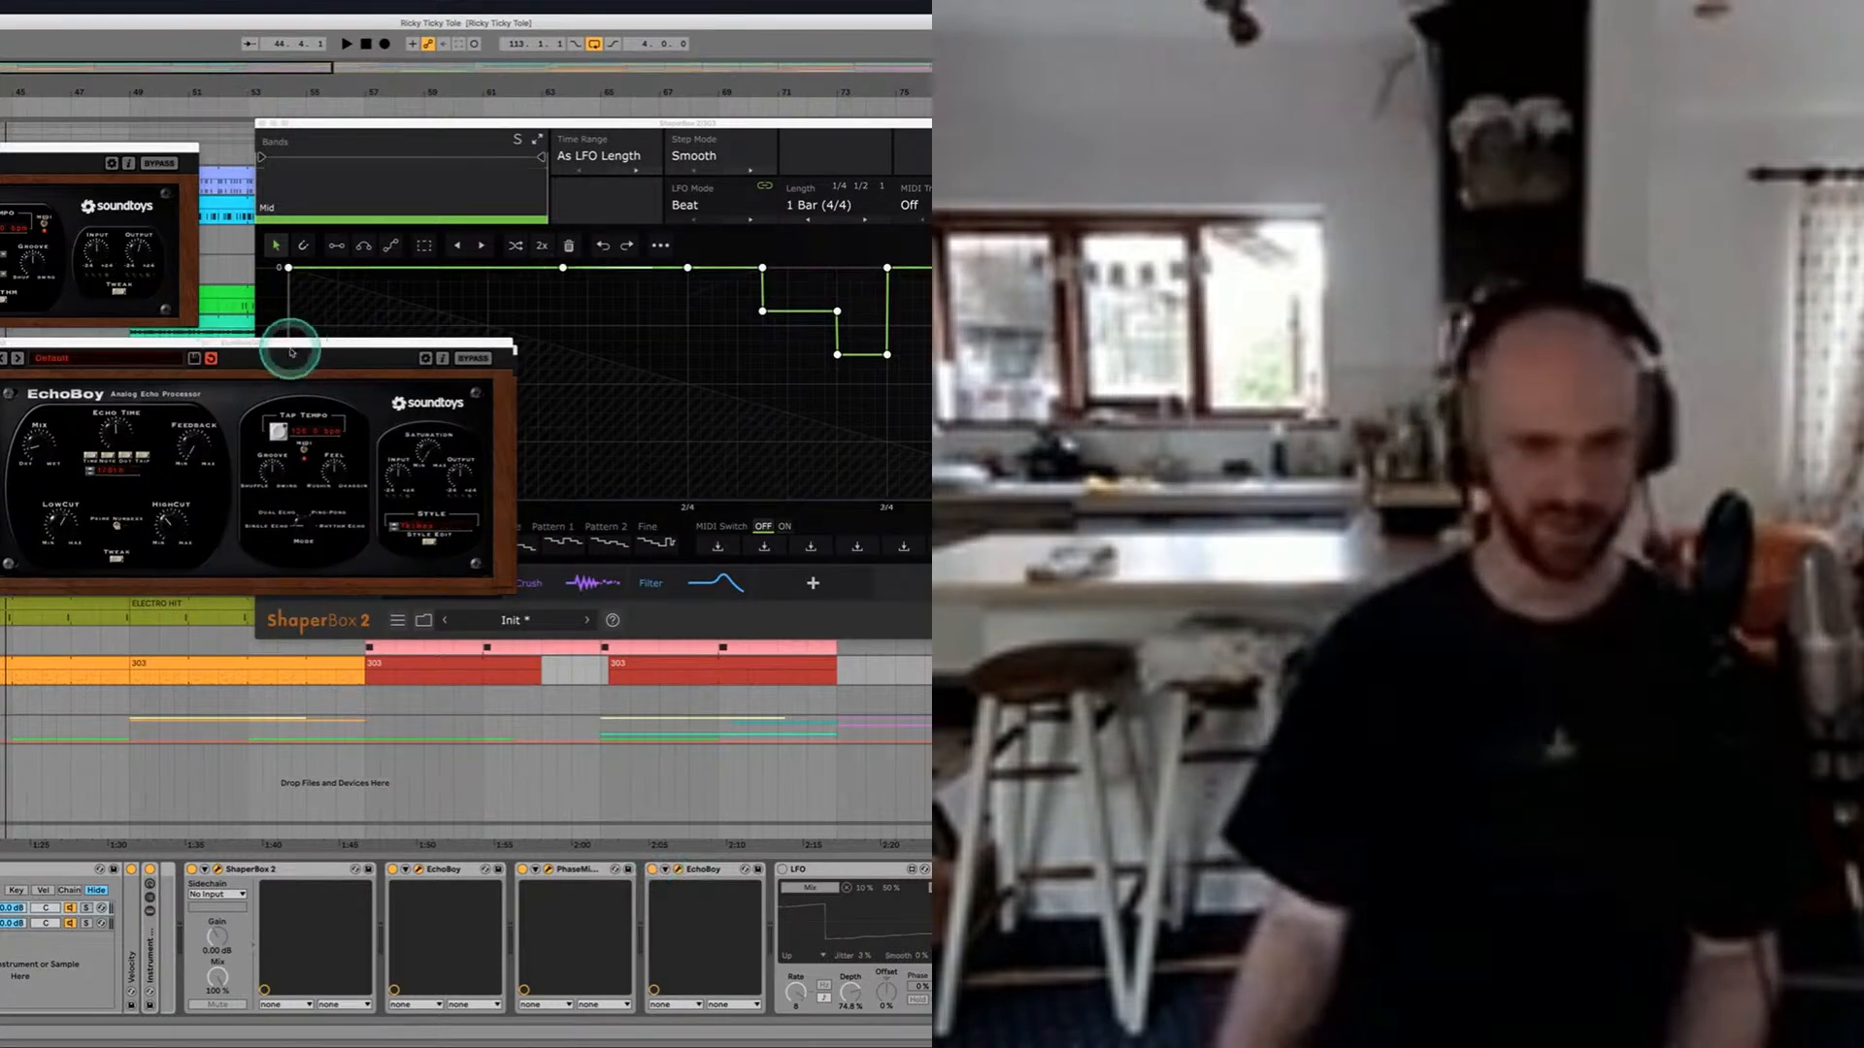
{"action": "left_click_drag", "start_coordinate": [297, 347], "coordinate": [488, 323]}
{"action": "left_click", "coordinate": [678, 774]}
Step: Audition the 303 part through the second EchoBoy with its device parameters expanded, and again with them collapsed
{"action": "left_click", "coordinate": [665, 871]}
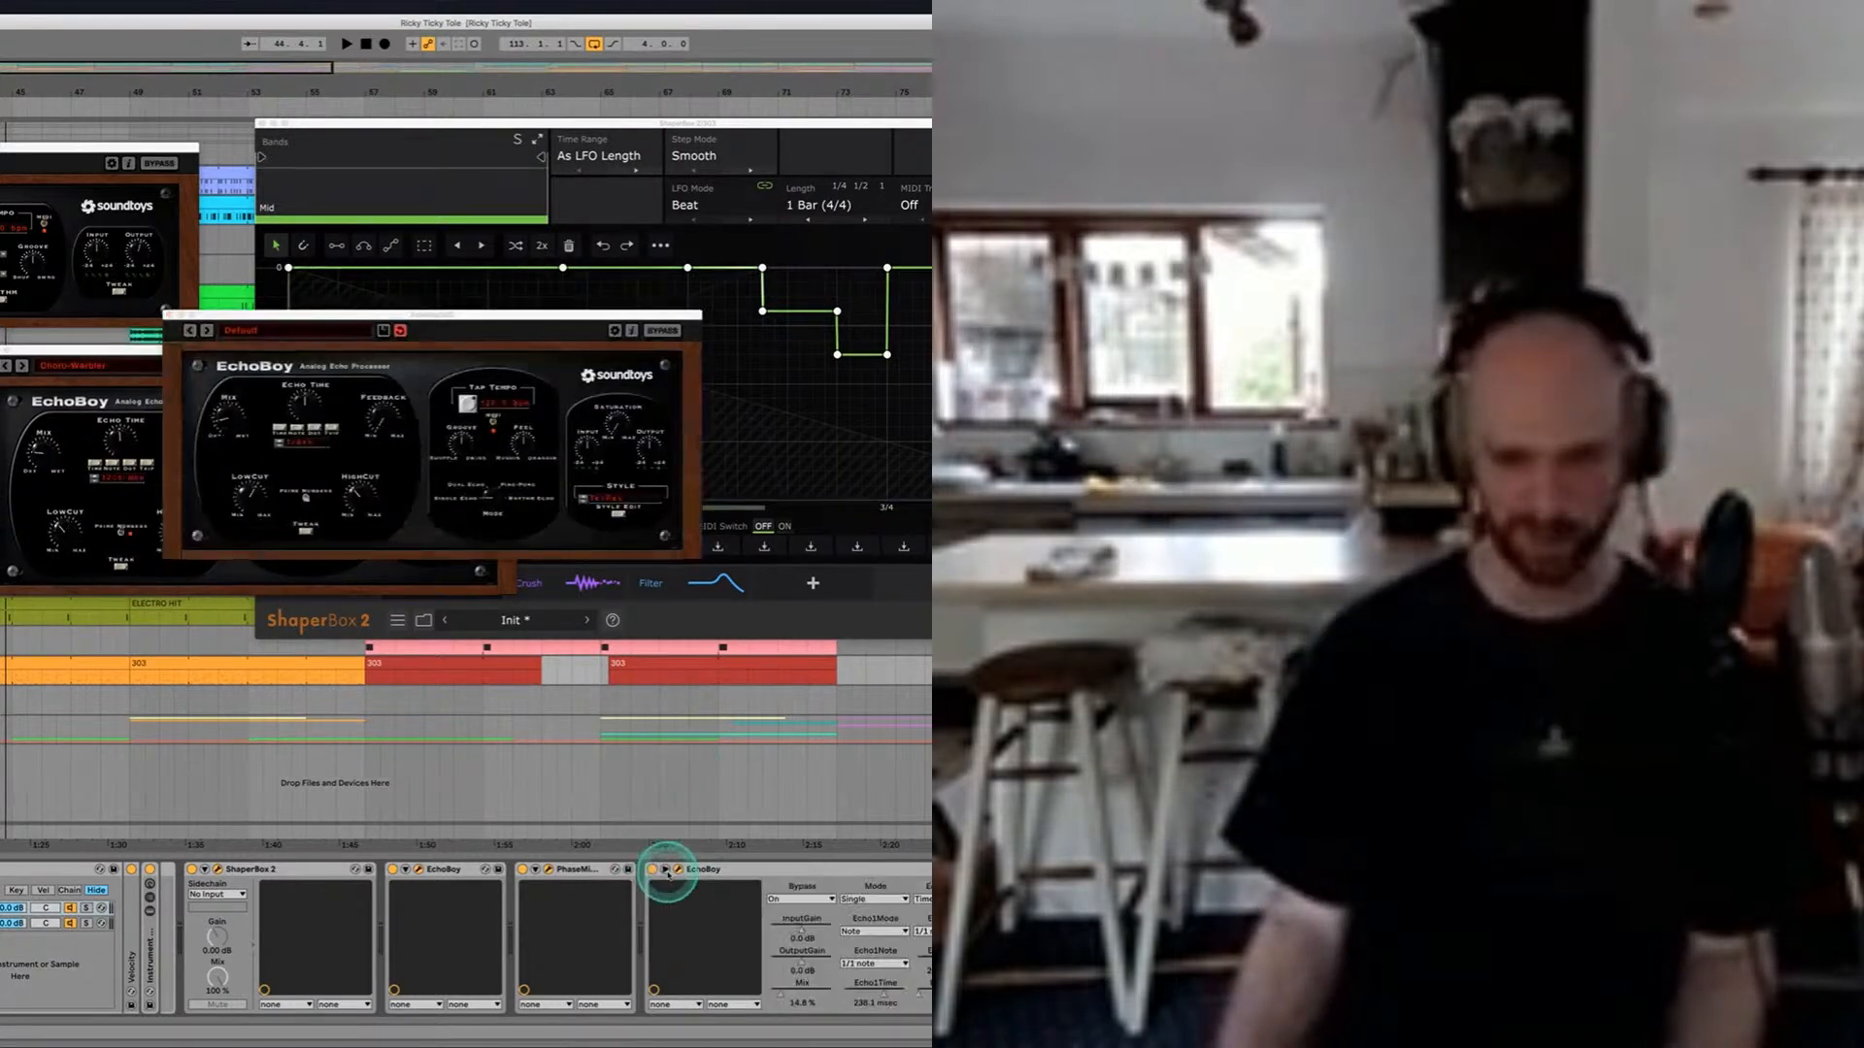
{"action": "key", "text": "space"}
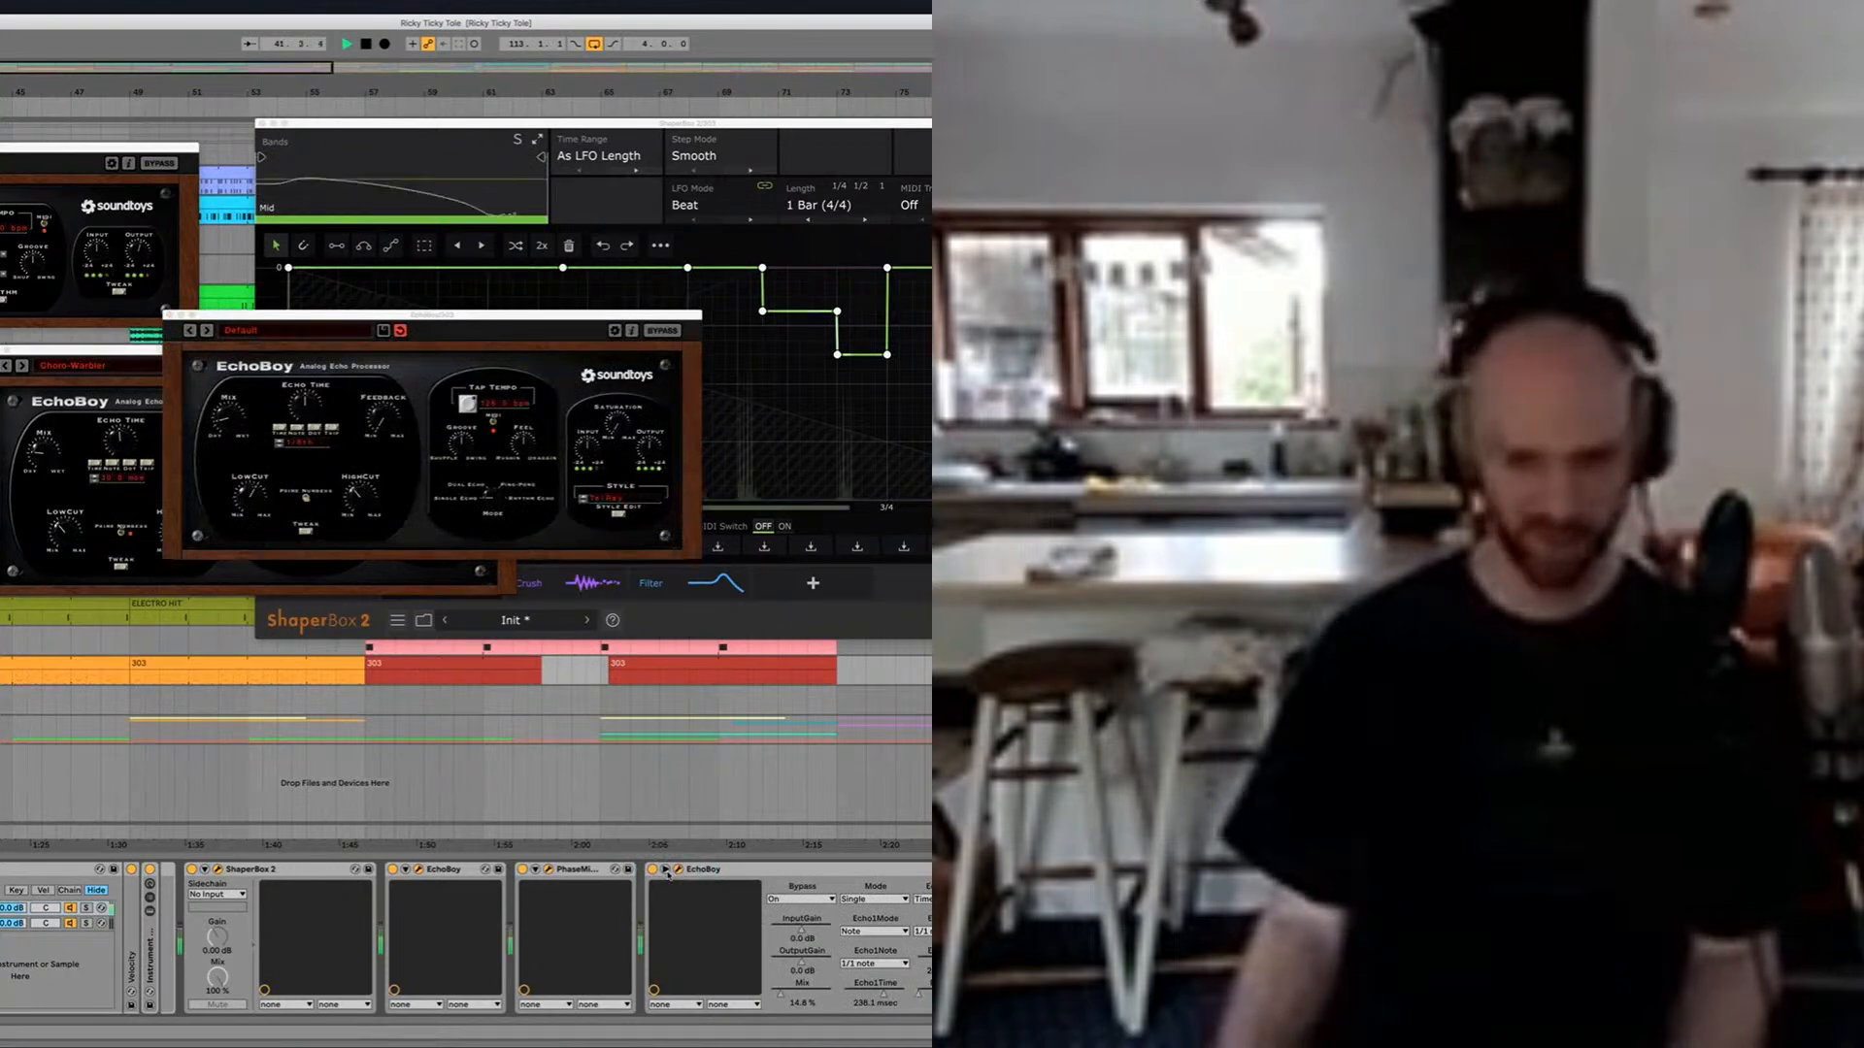
{"action": "key", "text": "space"}
{"action": "left_click", "coordinate": [667, 871]}
{"action": "key", "text": "space"}
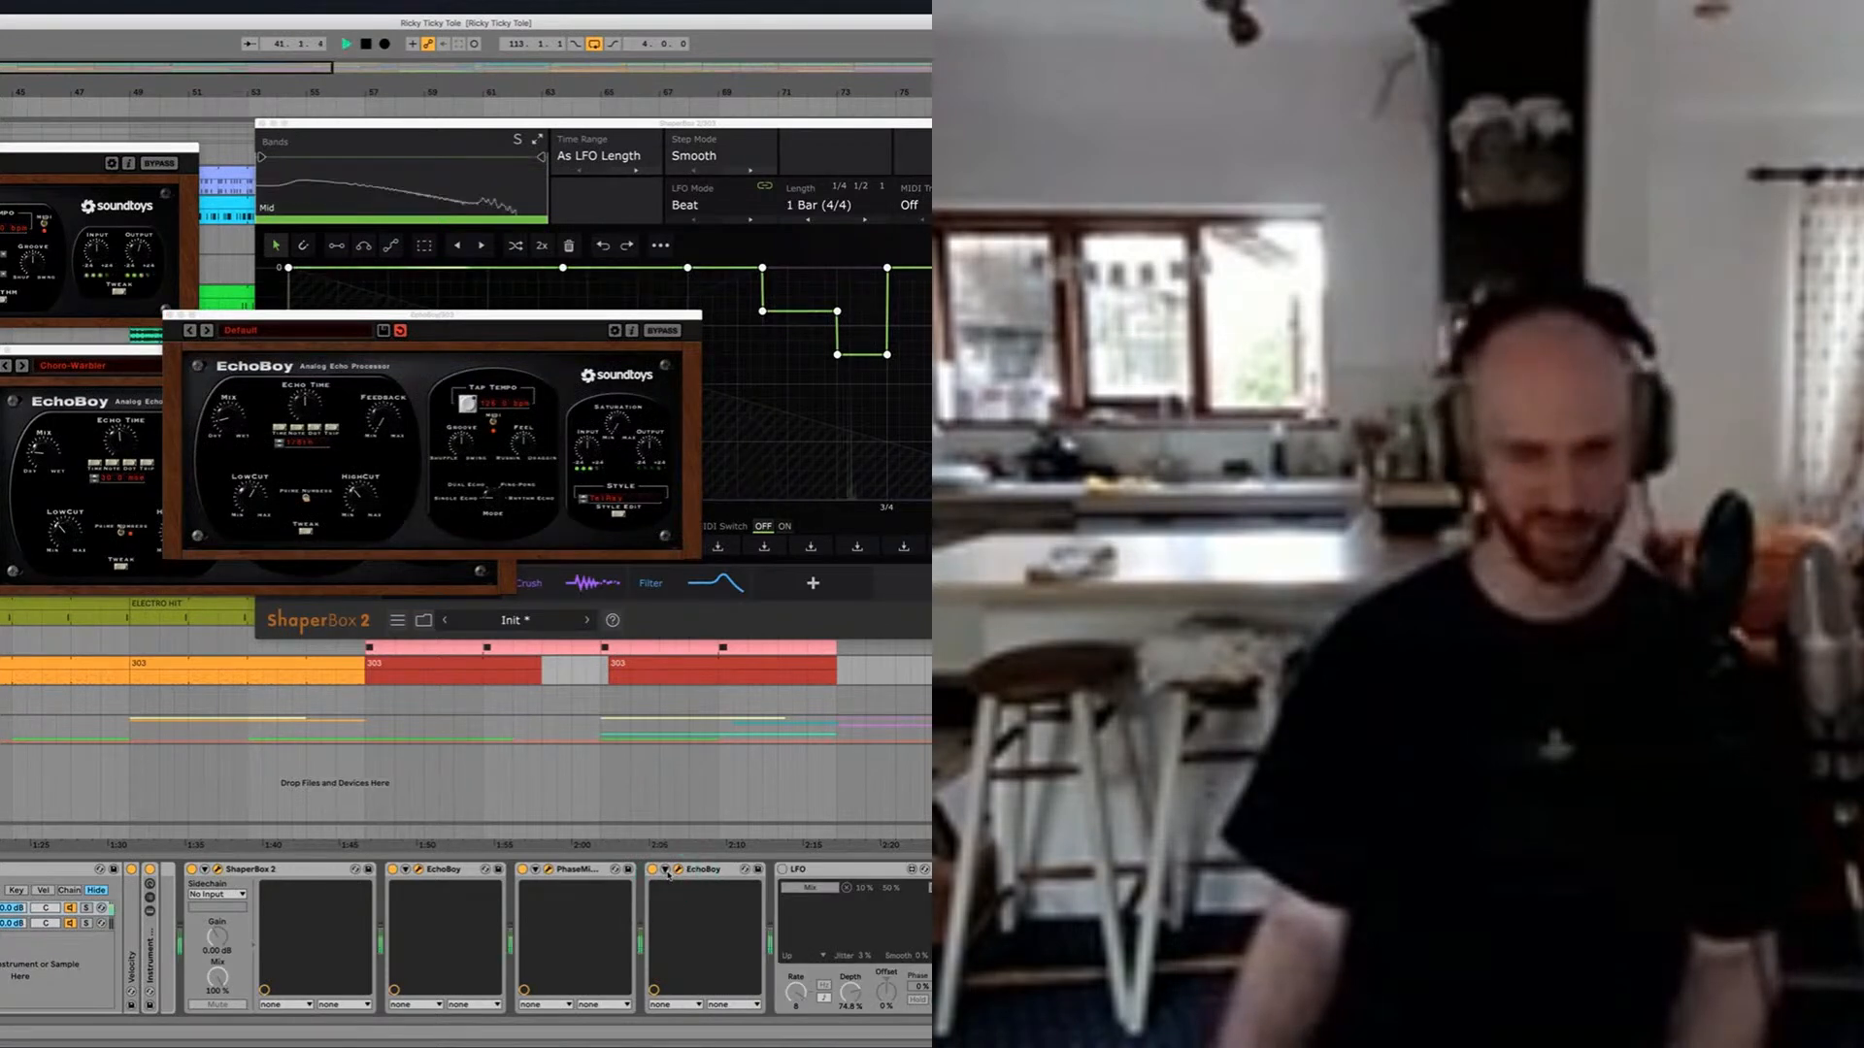
{"action": "key", "text": "space"}
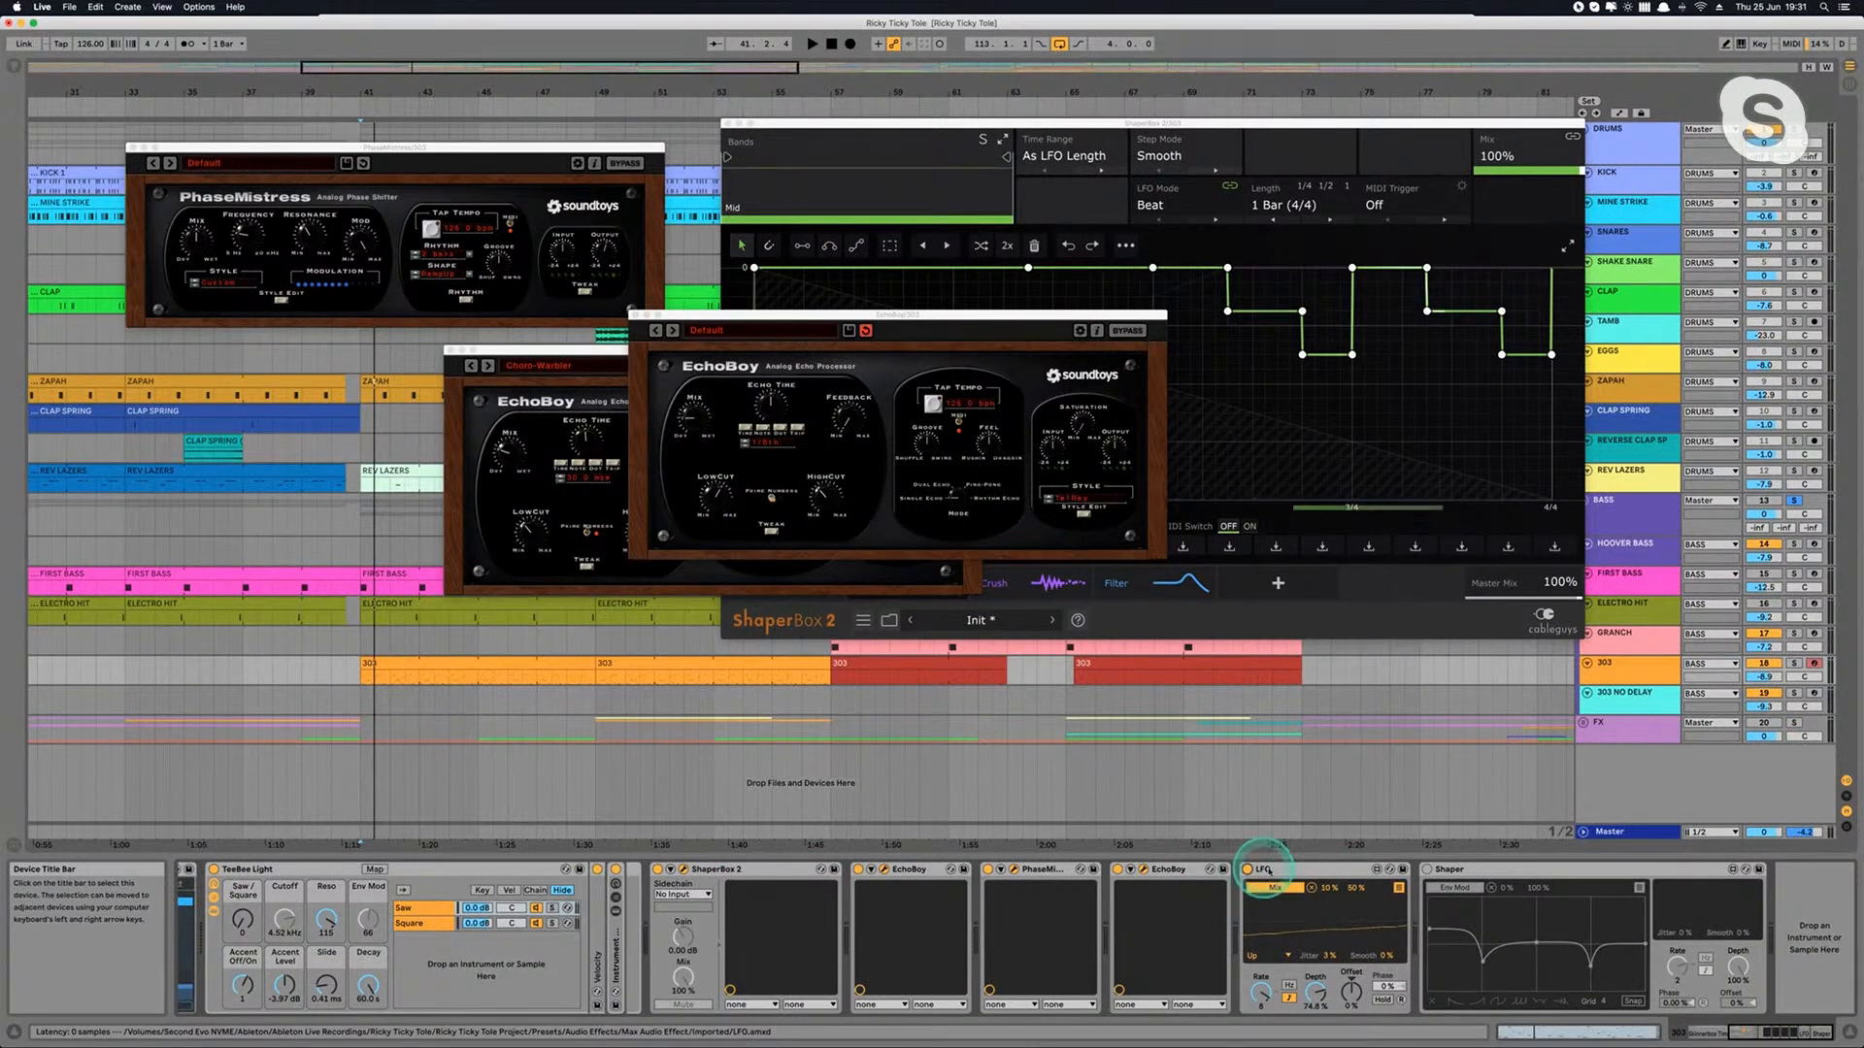
Step: Expand the second EchoBoy's parameters and play the 303 part to follow the LFO's modulation of its Mix
{"action": "left_click", "coordinate": [1129, 870]}
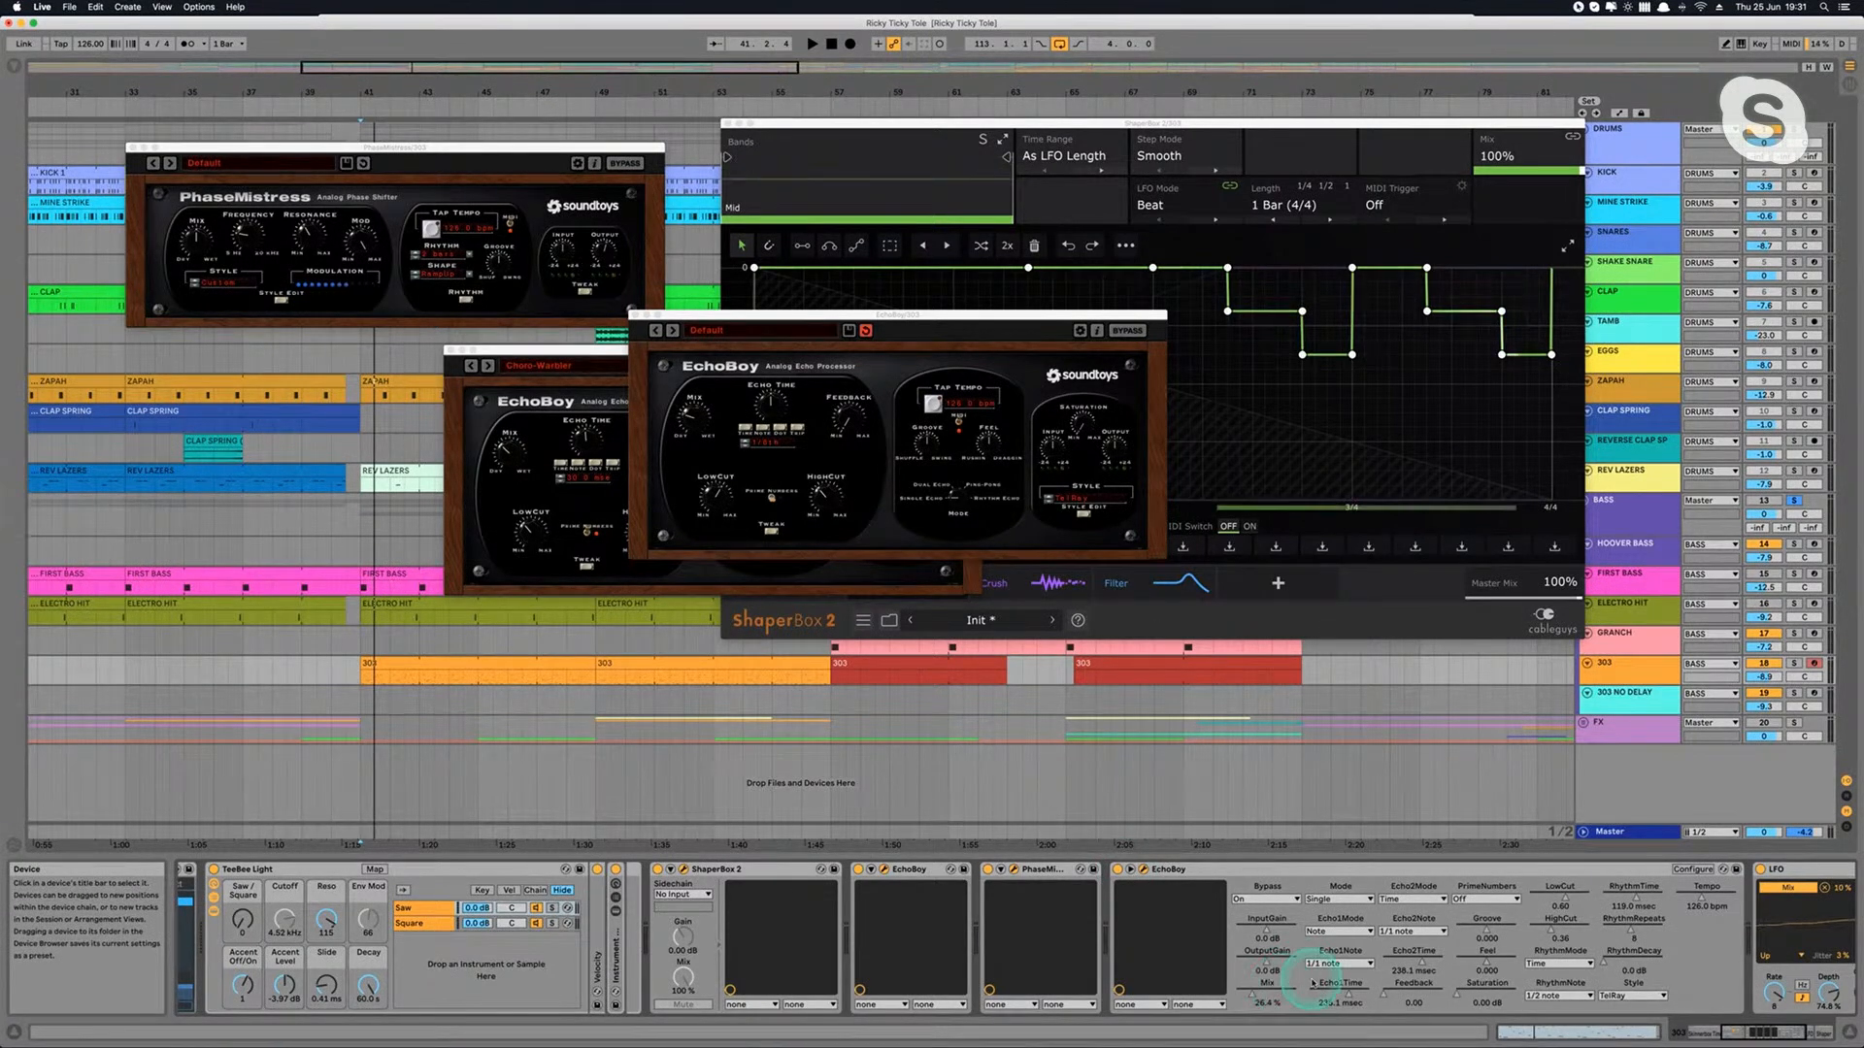
{"action": "scroll", "coordinate": [1379, 990], "scroll_direction": "right", "scroll_amount": 5}
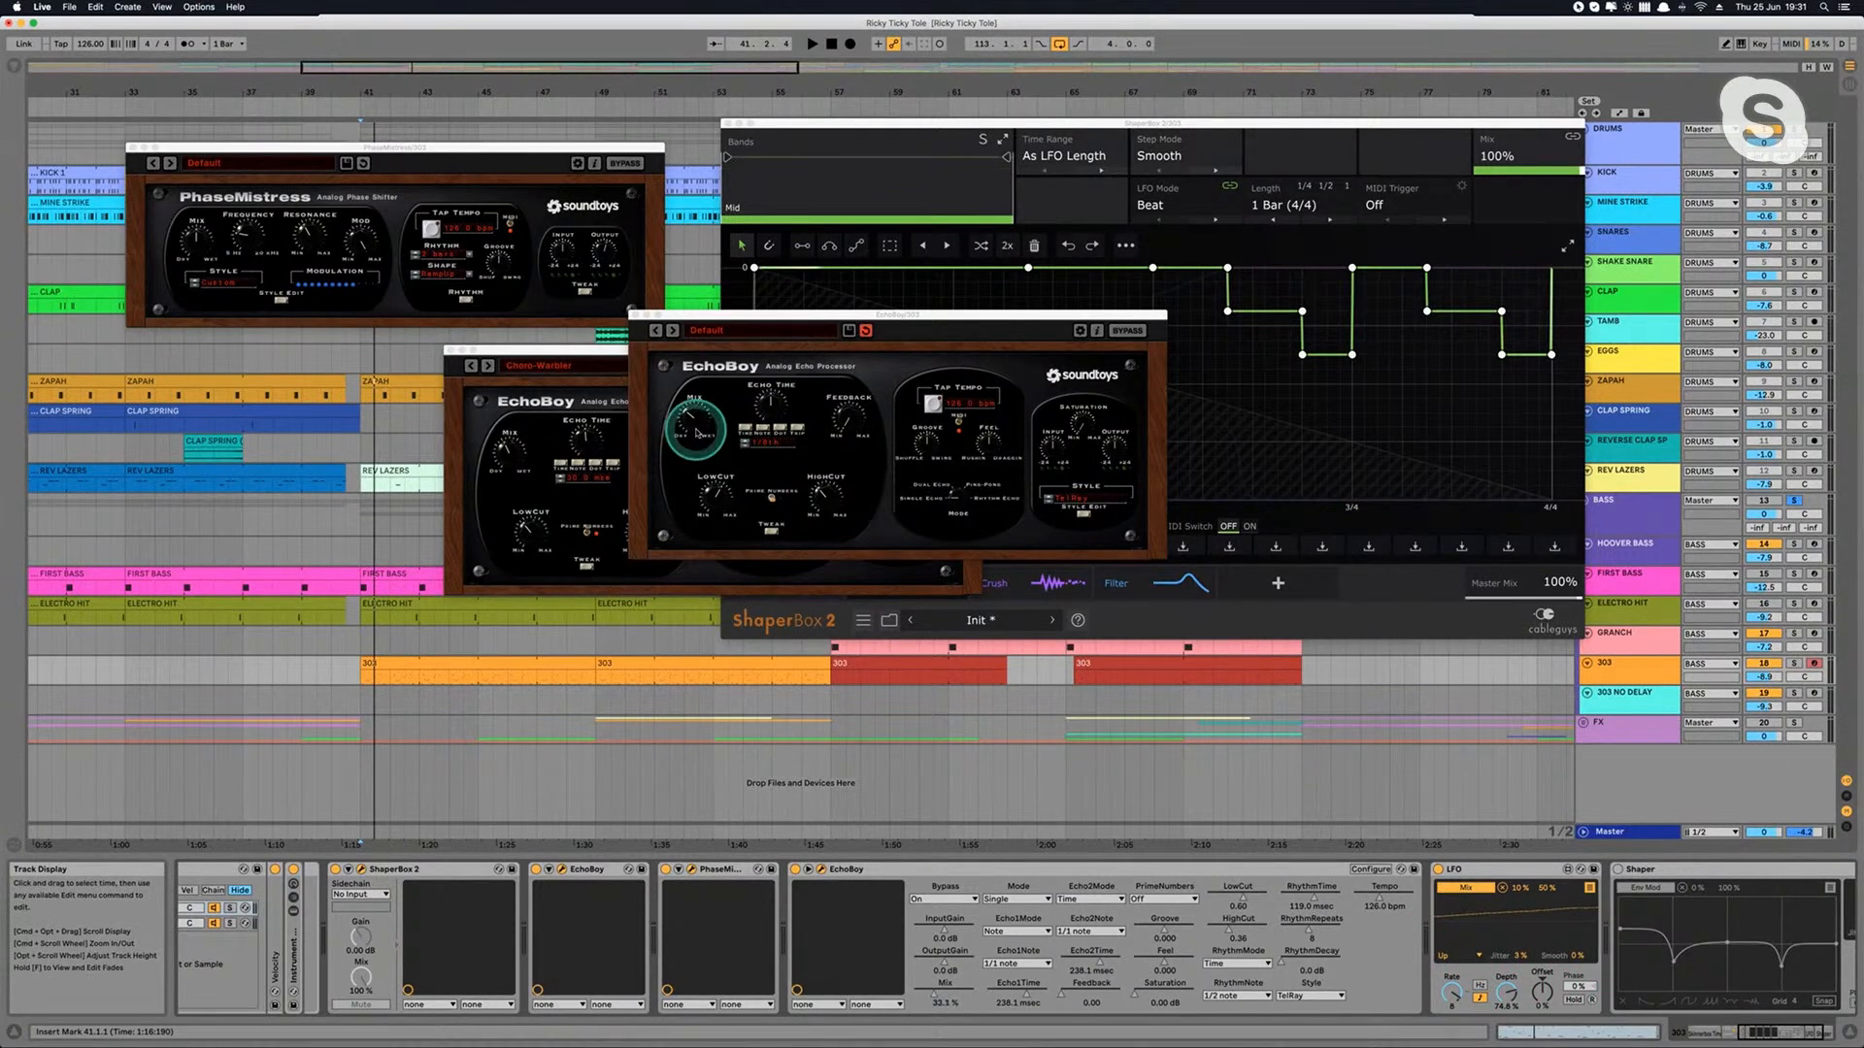
{"action": "key", "text": "space"}
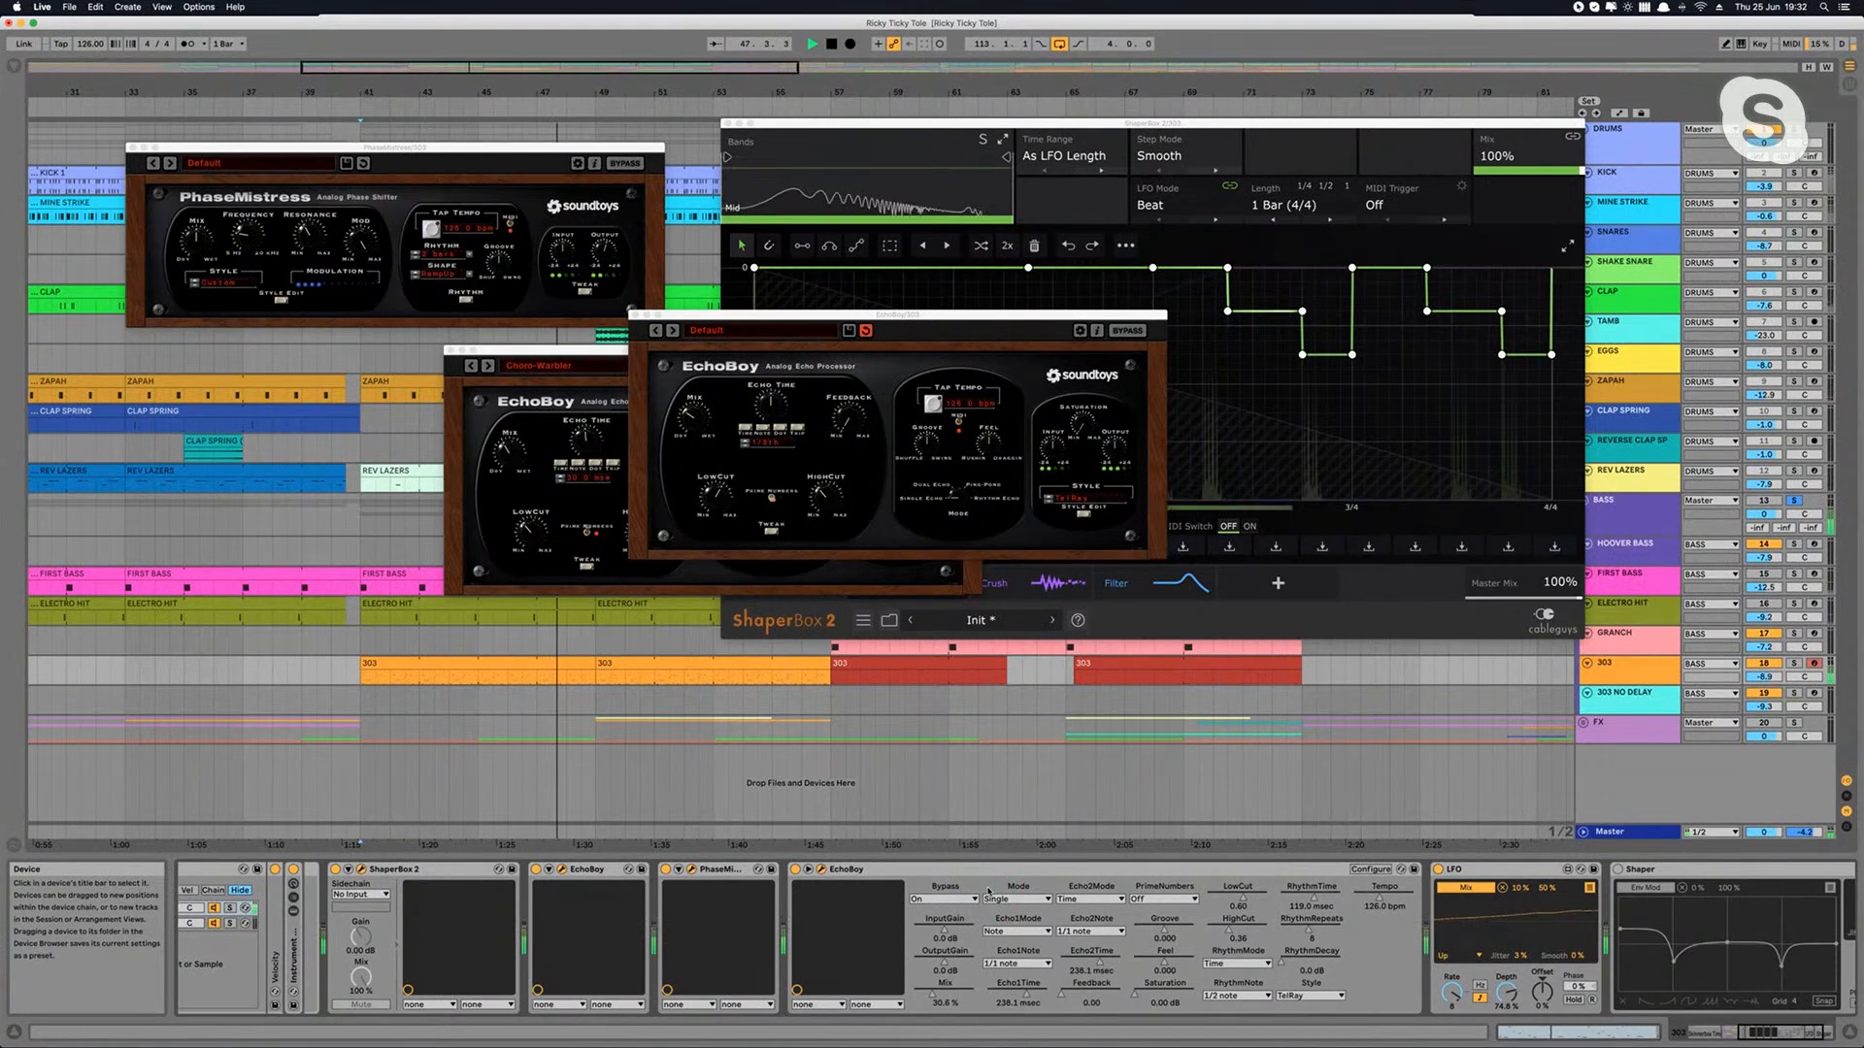
{"action": "left_click", "coordinate": [883, 785]}
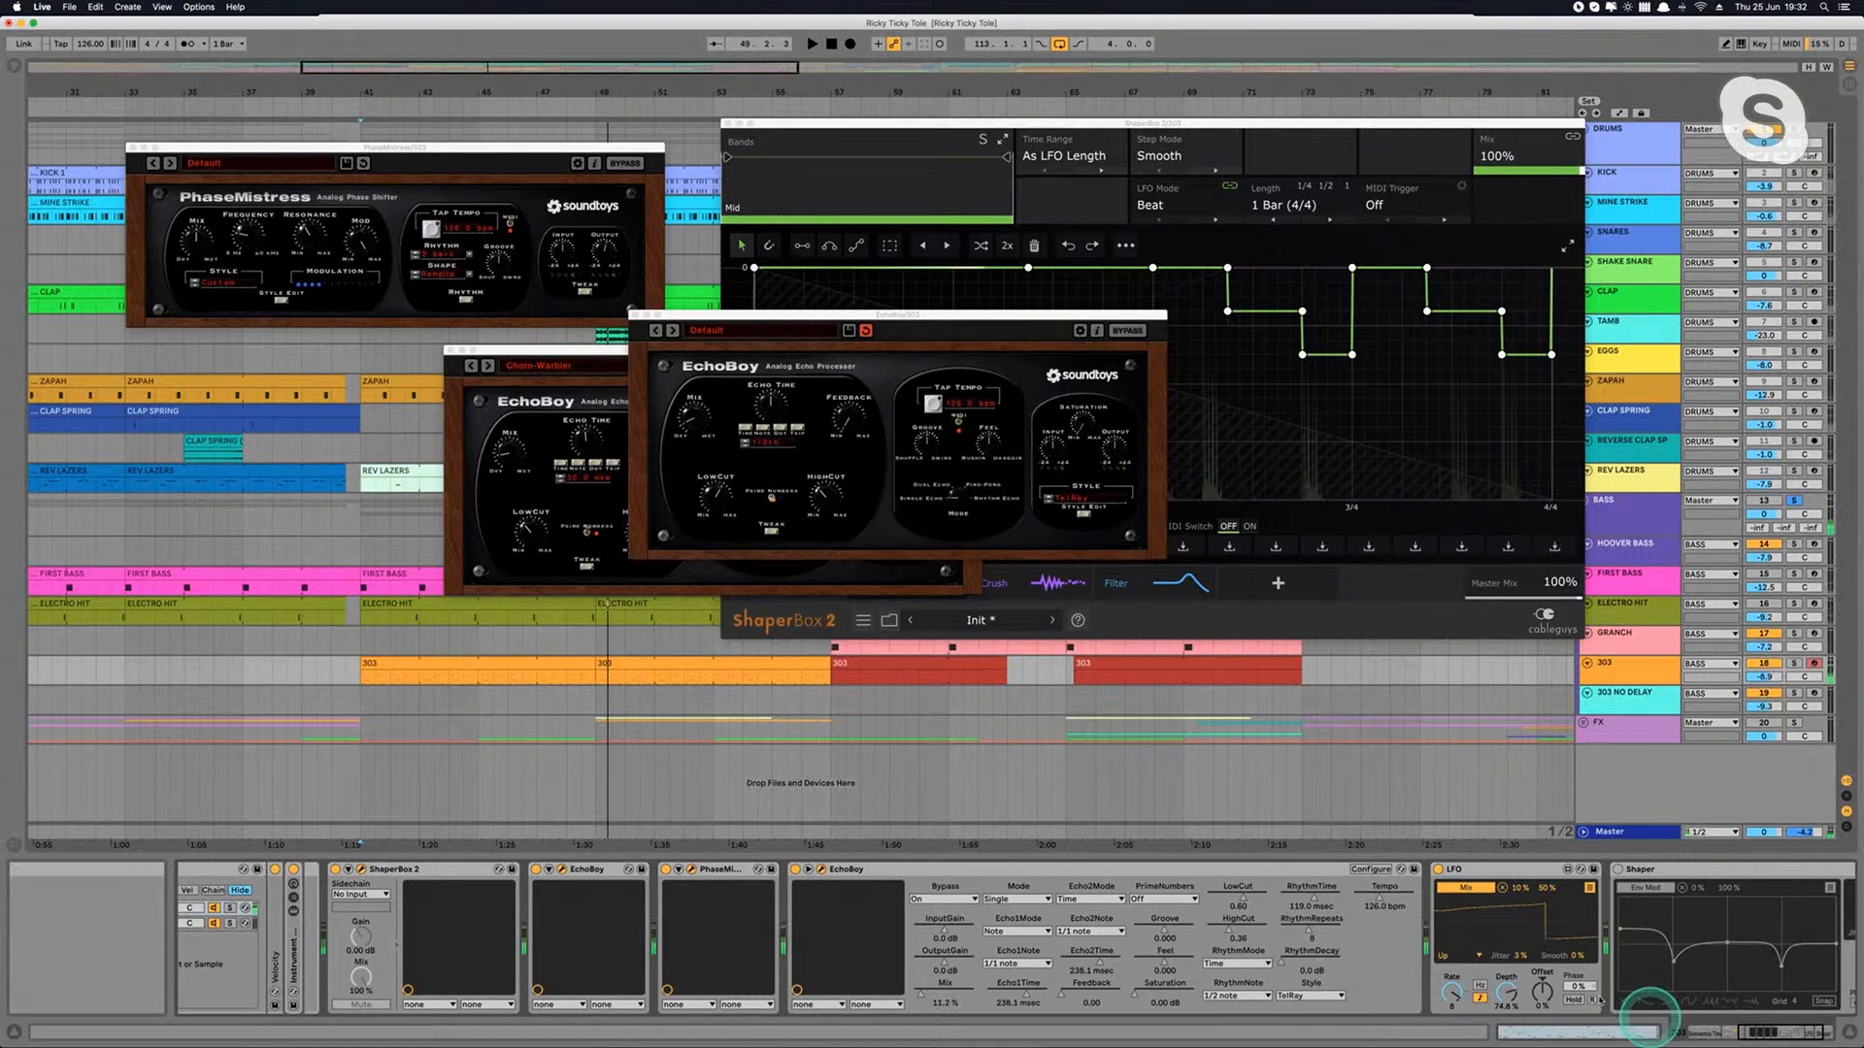
Step: Activate the Shaper device mapped to Env Mod on the 303 track and examine its modulation curve
{"action": "scroll", "coordinate": [1520, 965], "scroll_direction": "right", "scroll_amount": 3}
{"action": "left_click", "coordinate": [1468, 870]}
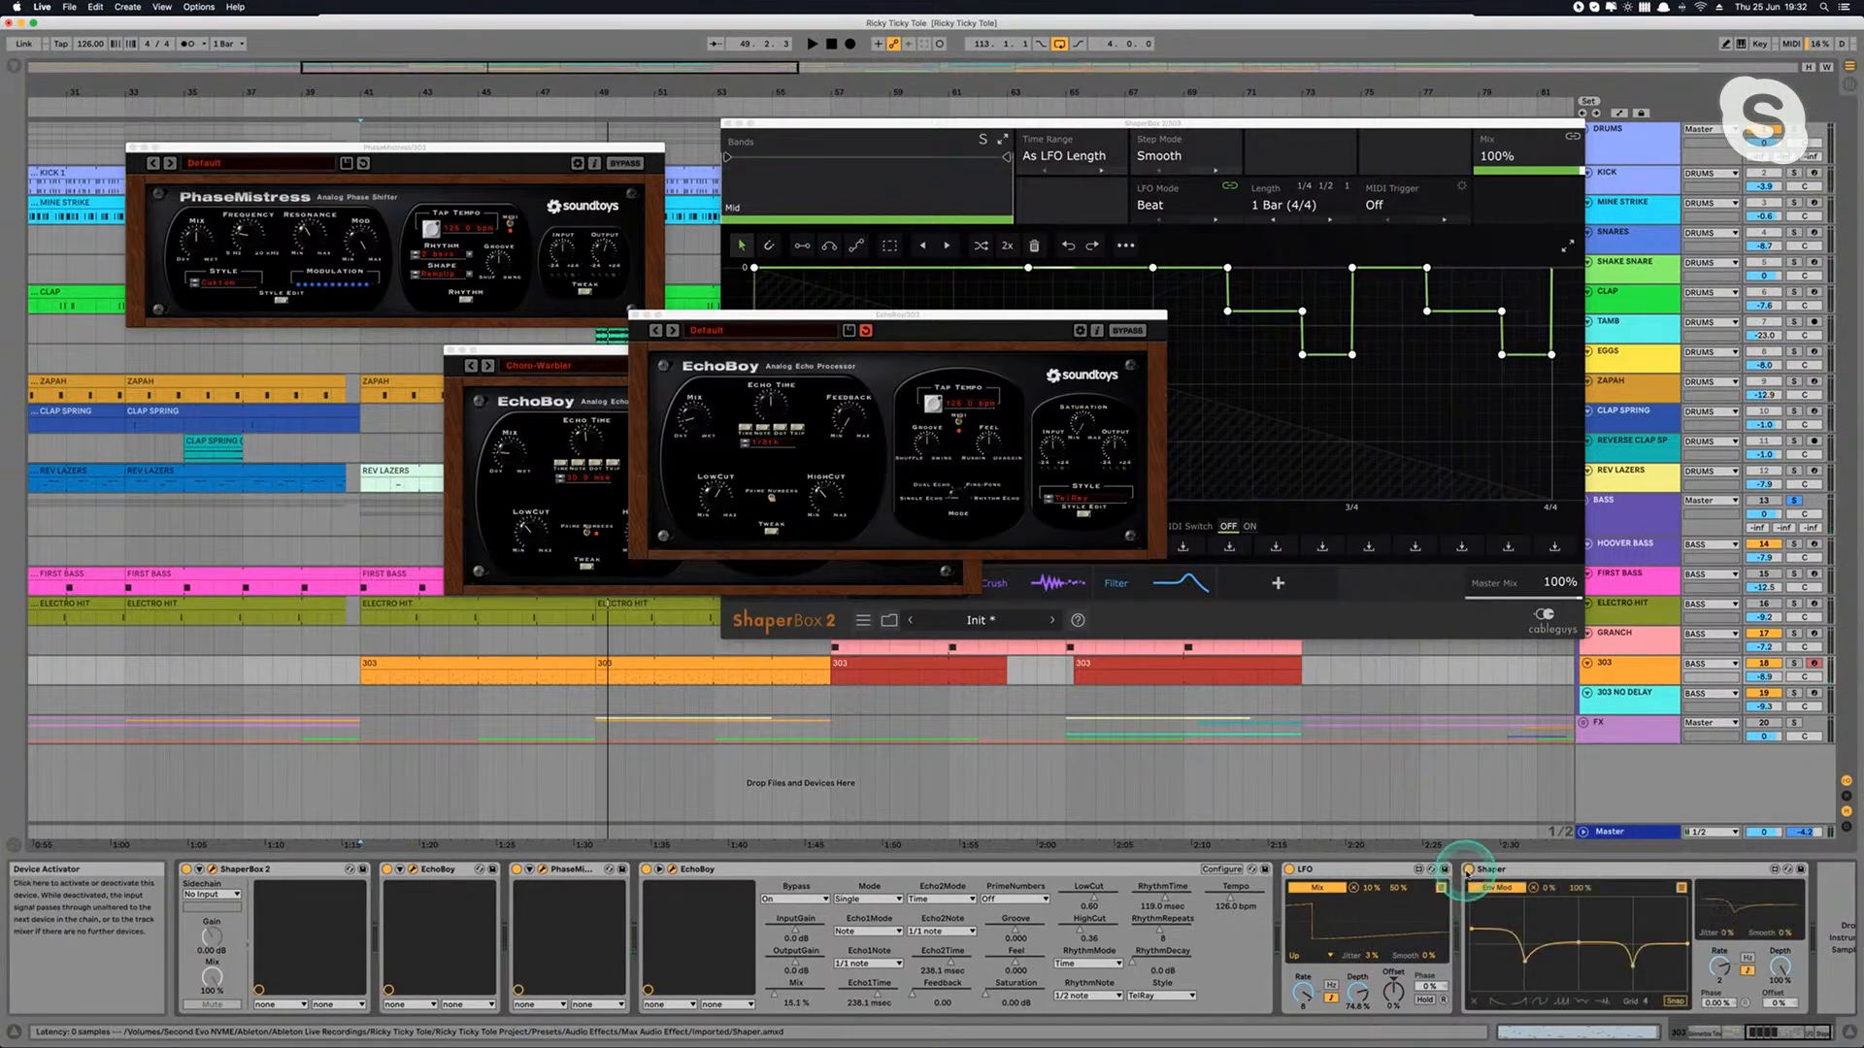
{"action": "left_click", "coordinate": [1481, 900]}
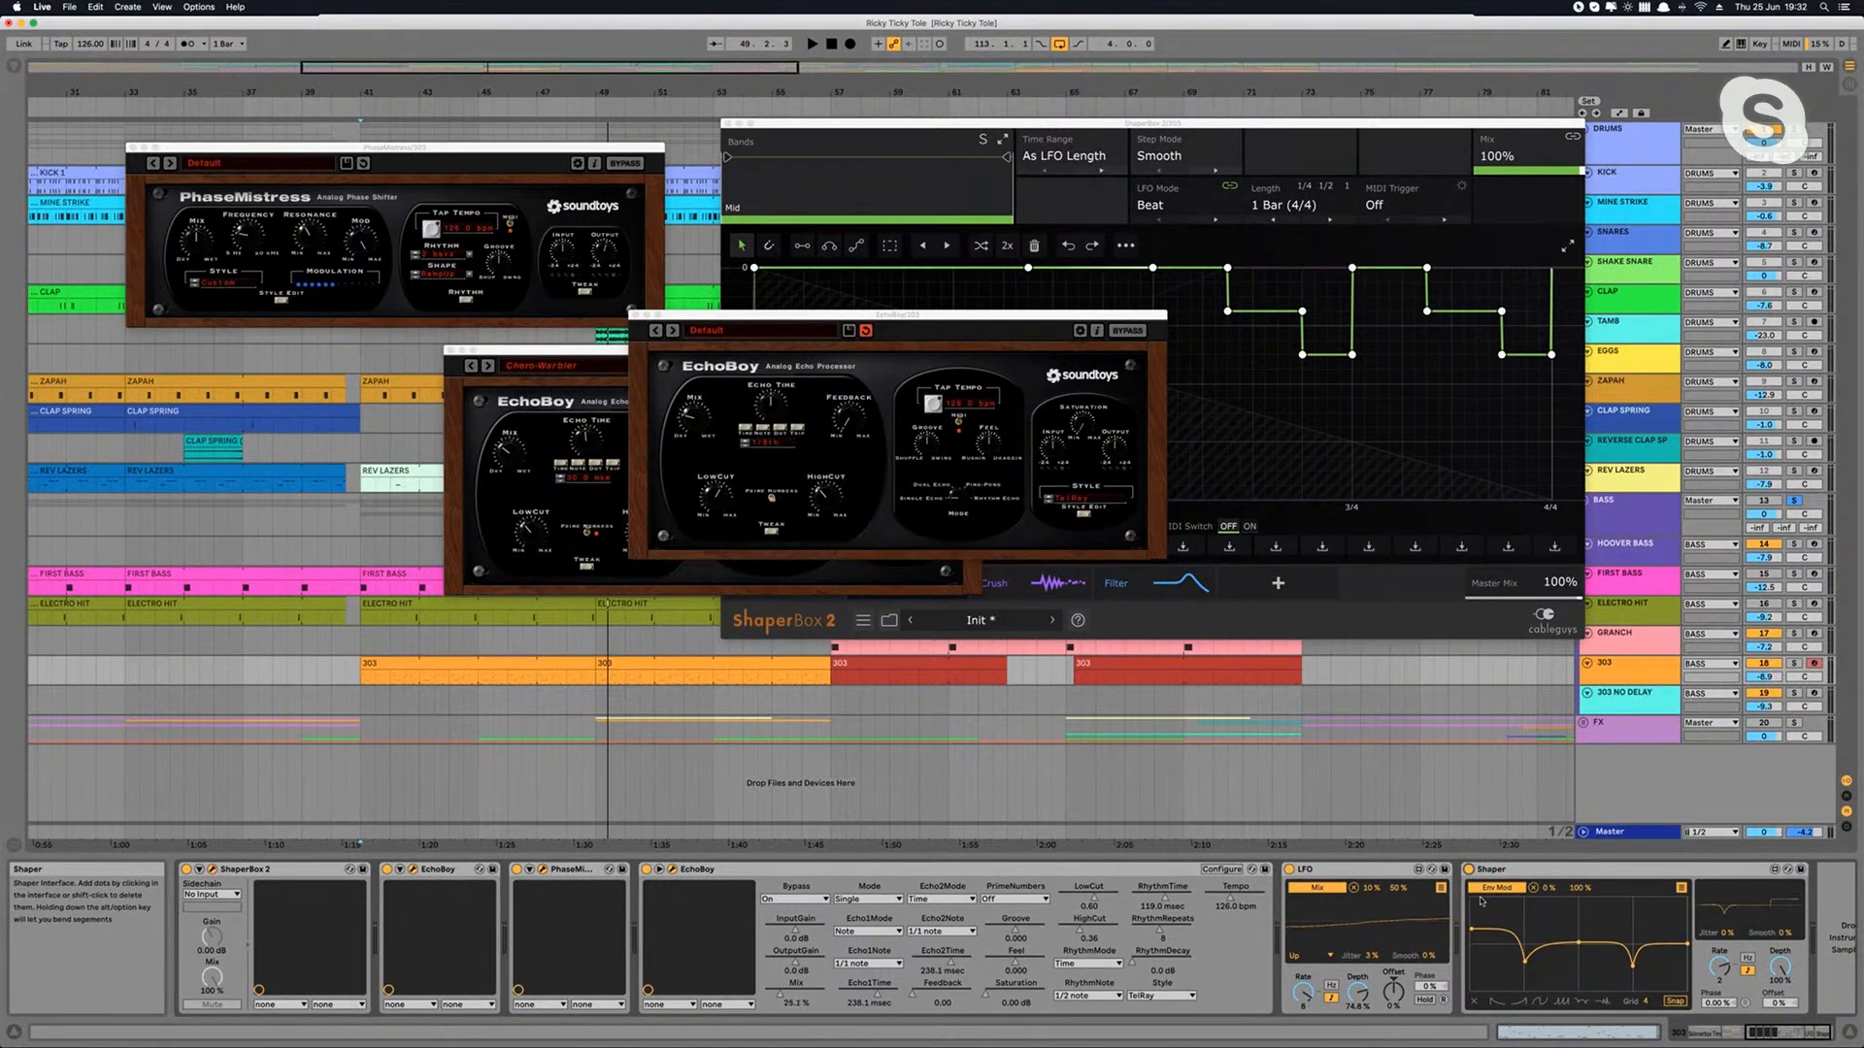
{"action": "left_click", "coordinate": [1340, 919]}
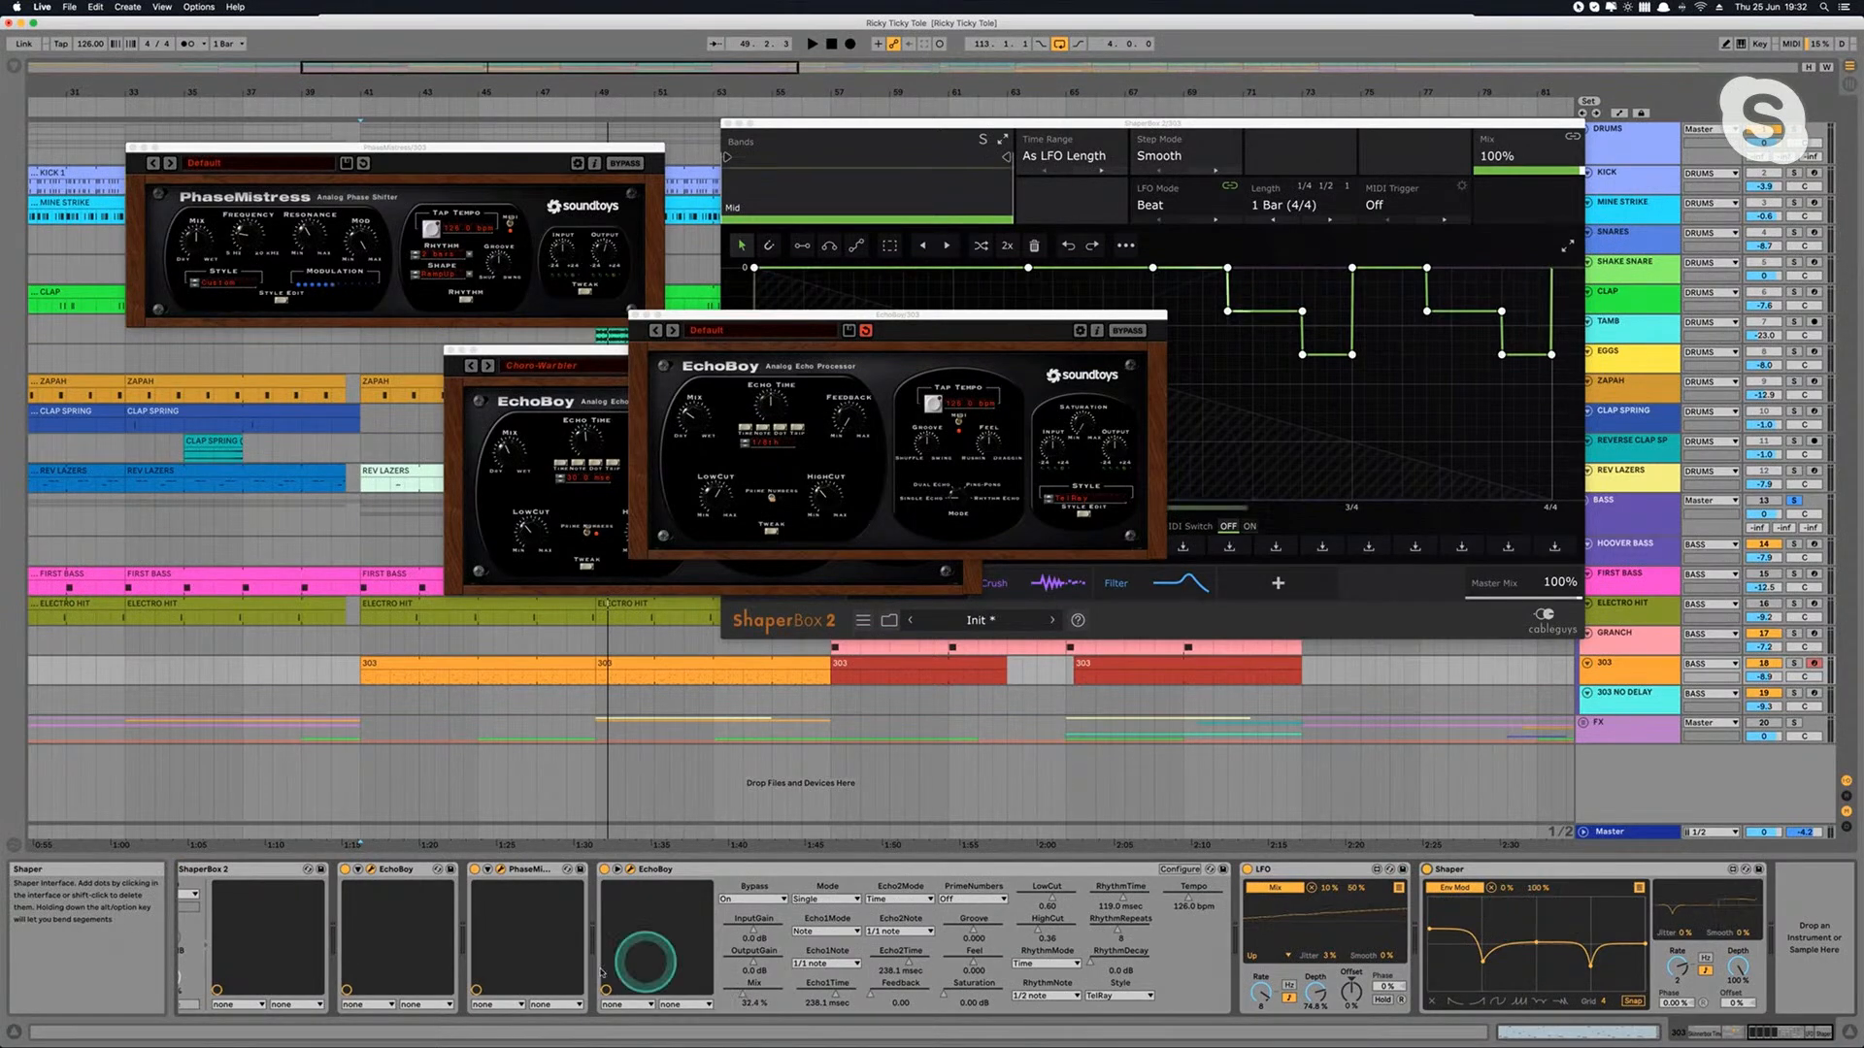
Step: Inspect the device parameters of PhaseMistress, collapse them, and expand those of the first EchoBoy
{"action": "left_click", "coordinate": [491, 869]}
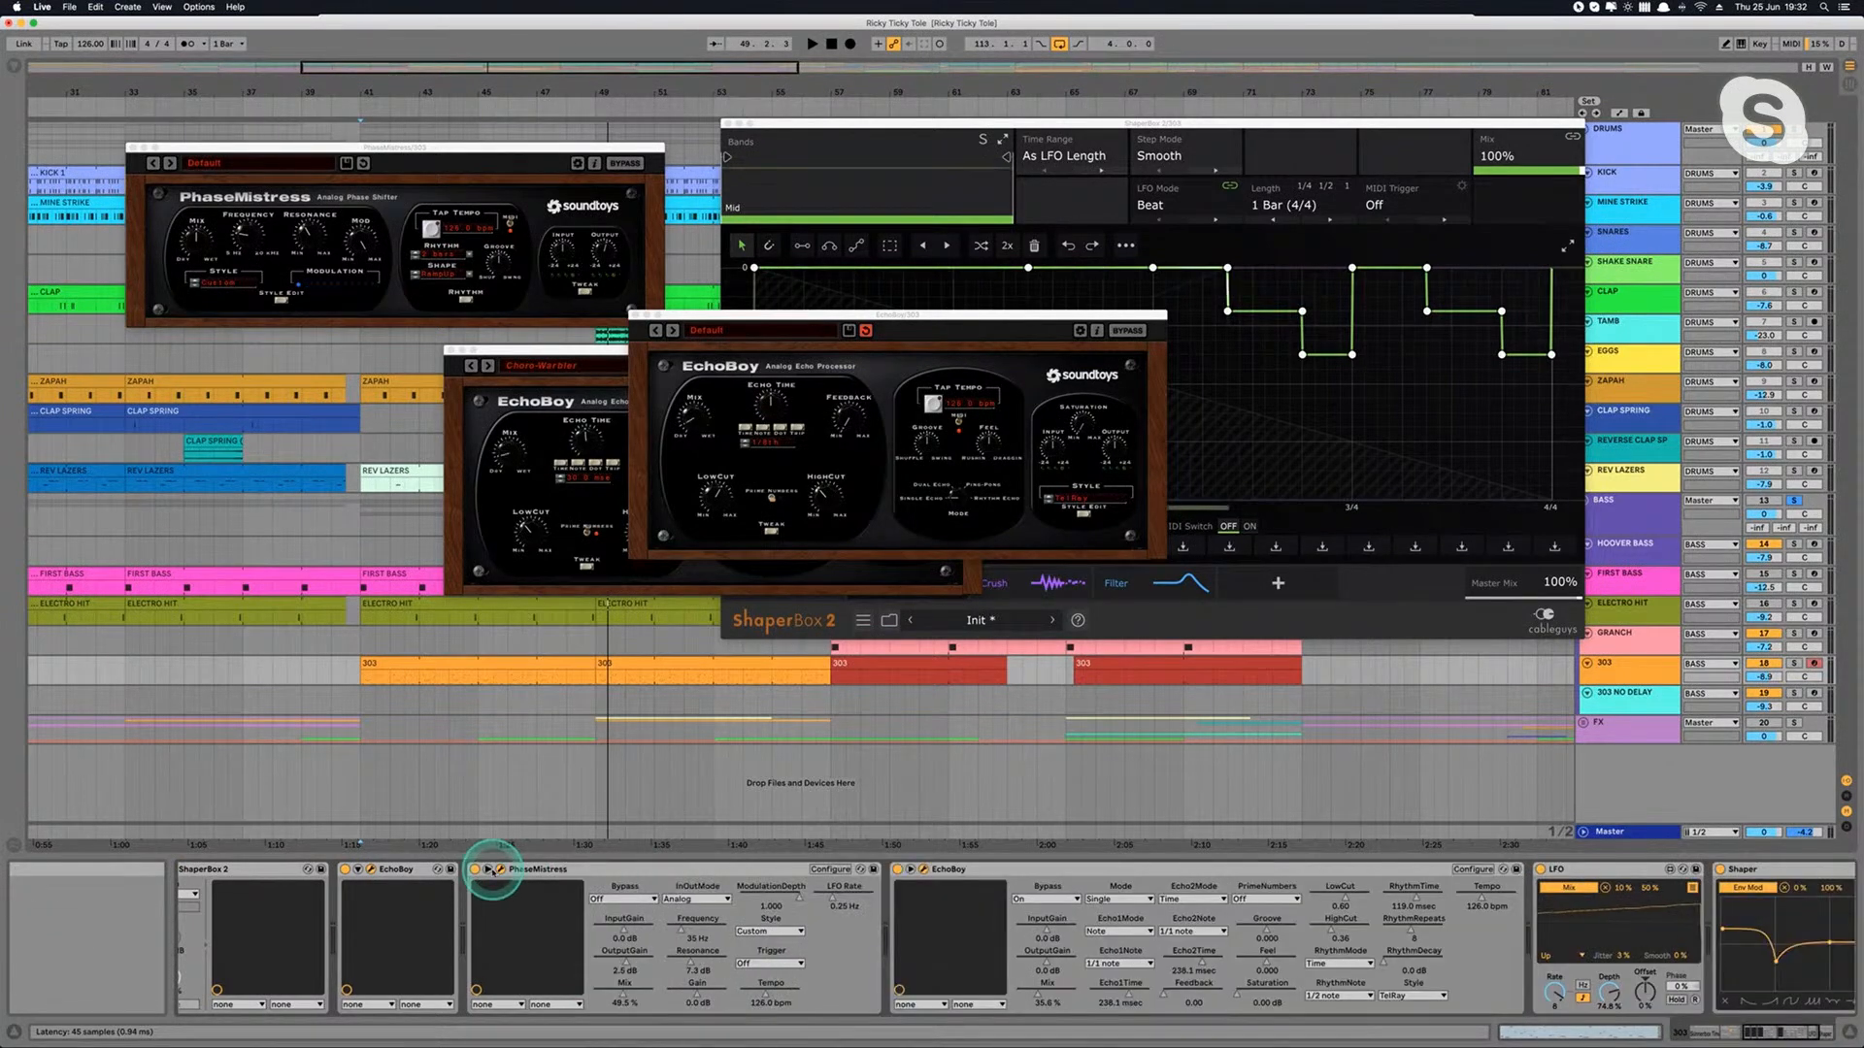
{"action": "left_click", "coordinate": [491, 869]}
{"action": "left_click", "coordinate": [359, 869]}
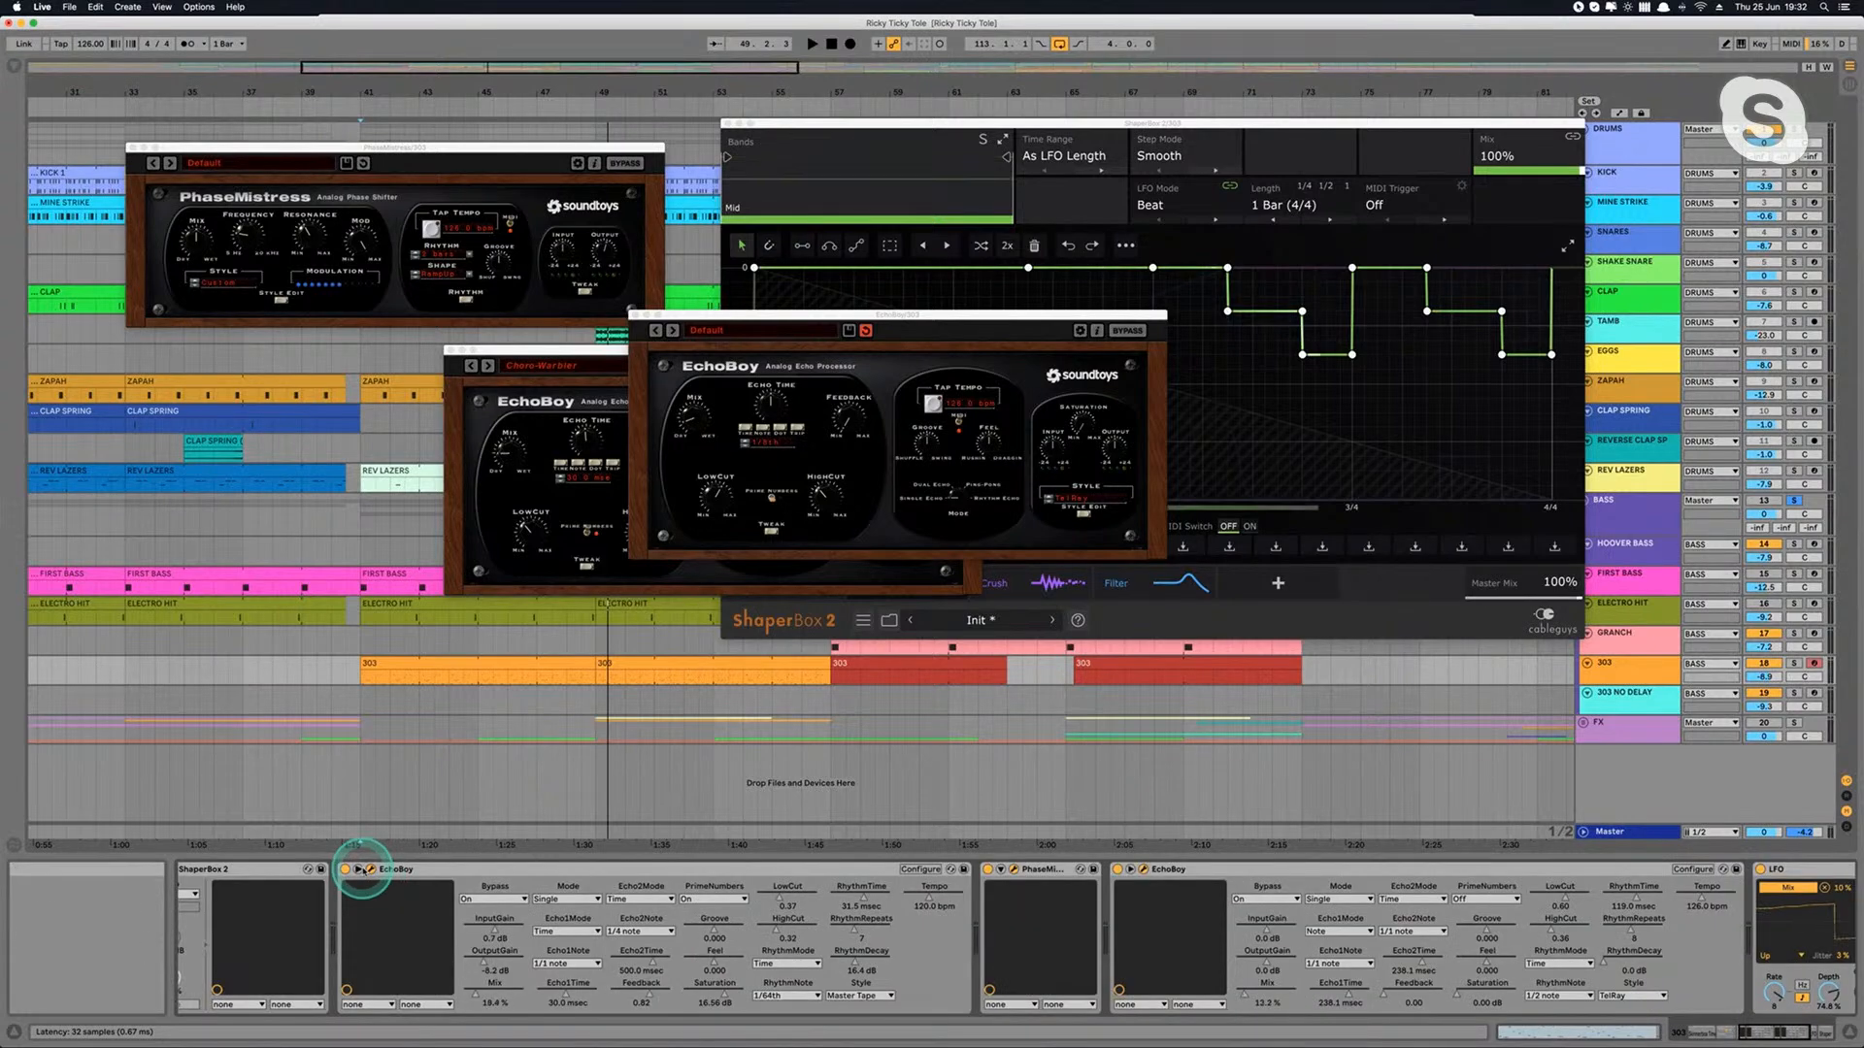
Step: Check ShaperBox 2's device parameters on the 303 track, and collapse them along with the first EchoBoy's parameters
{"action": "scroll", "coordinate": [528, 923], "scroll_direction": "left", "scroll_amount": 3}
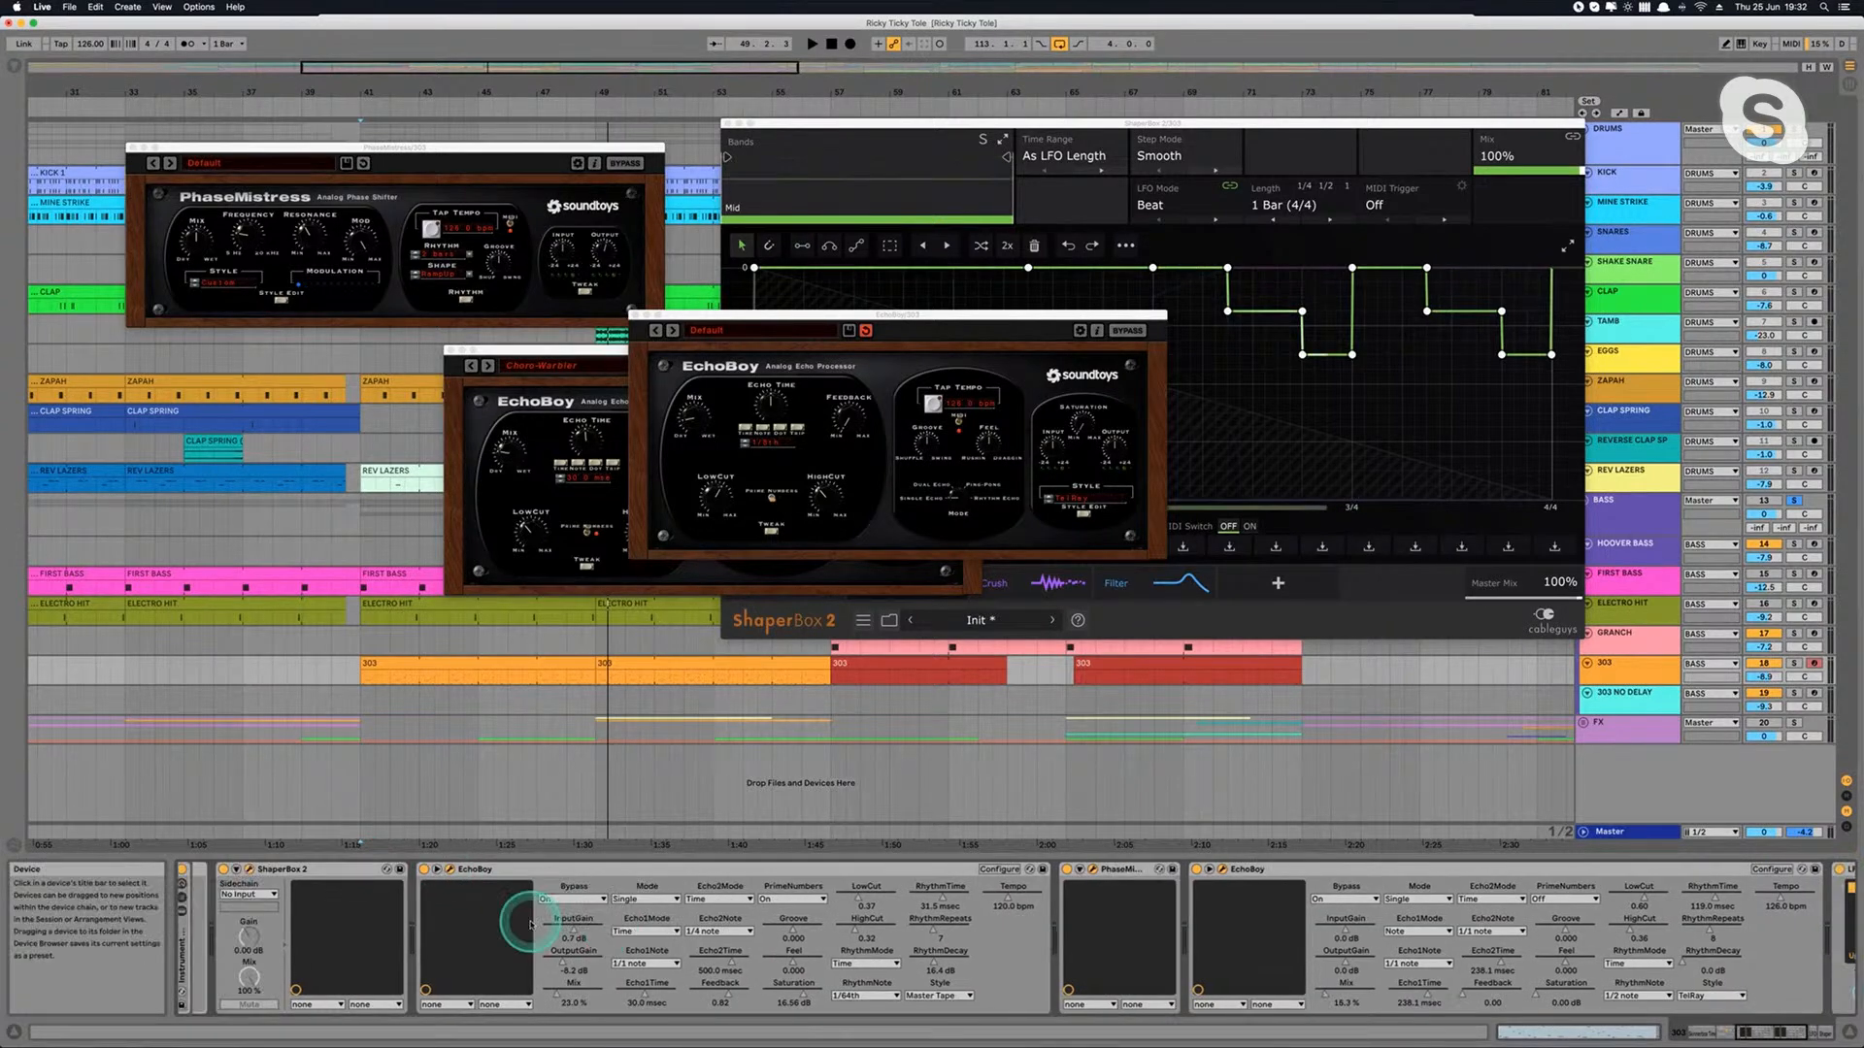
{"action": "left_click", "coordinate": [299, 870]}
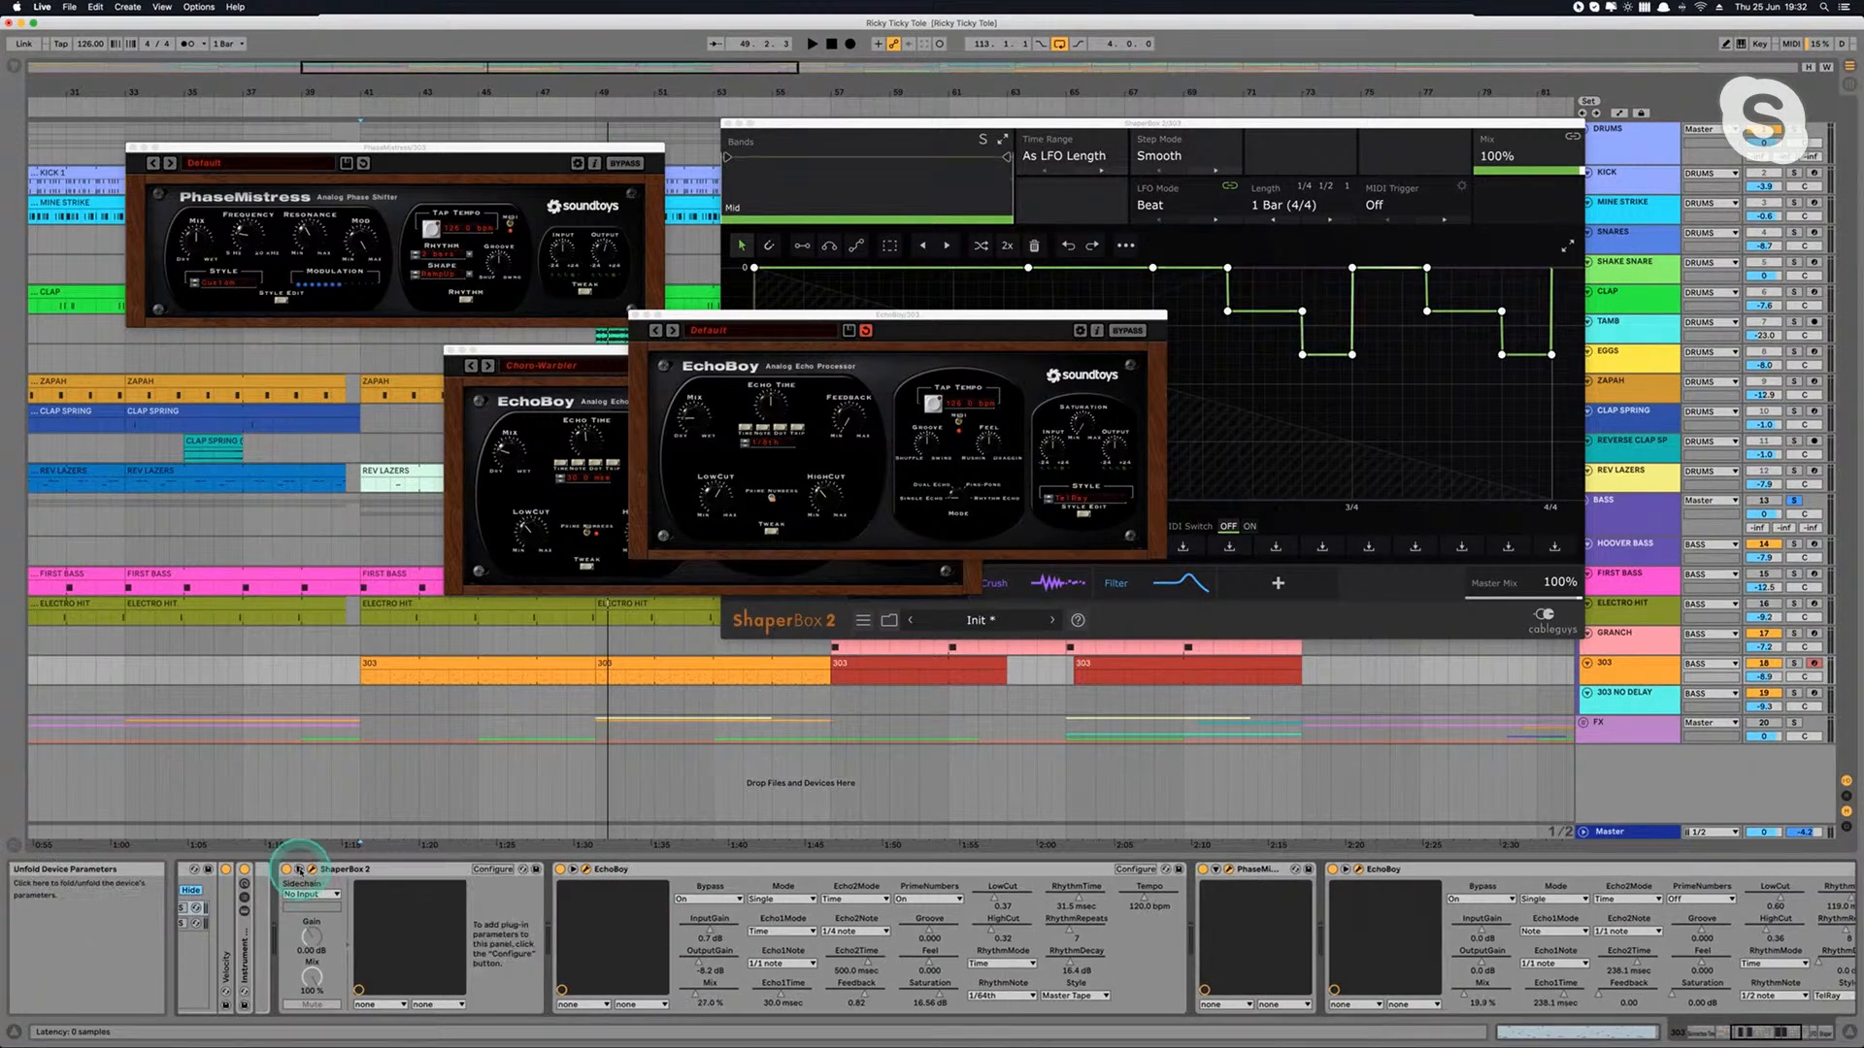
{"action": "left_click", "coordinate": [299, 870]}
{"action": "left_click", "coordinate": [498, 869]}
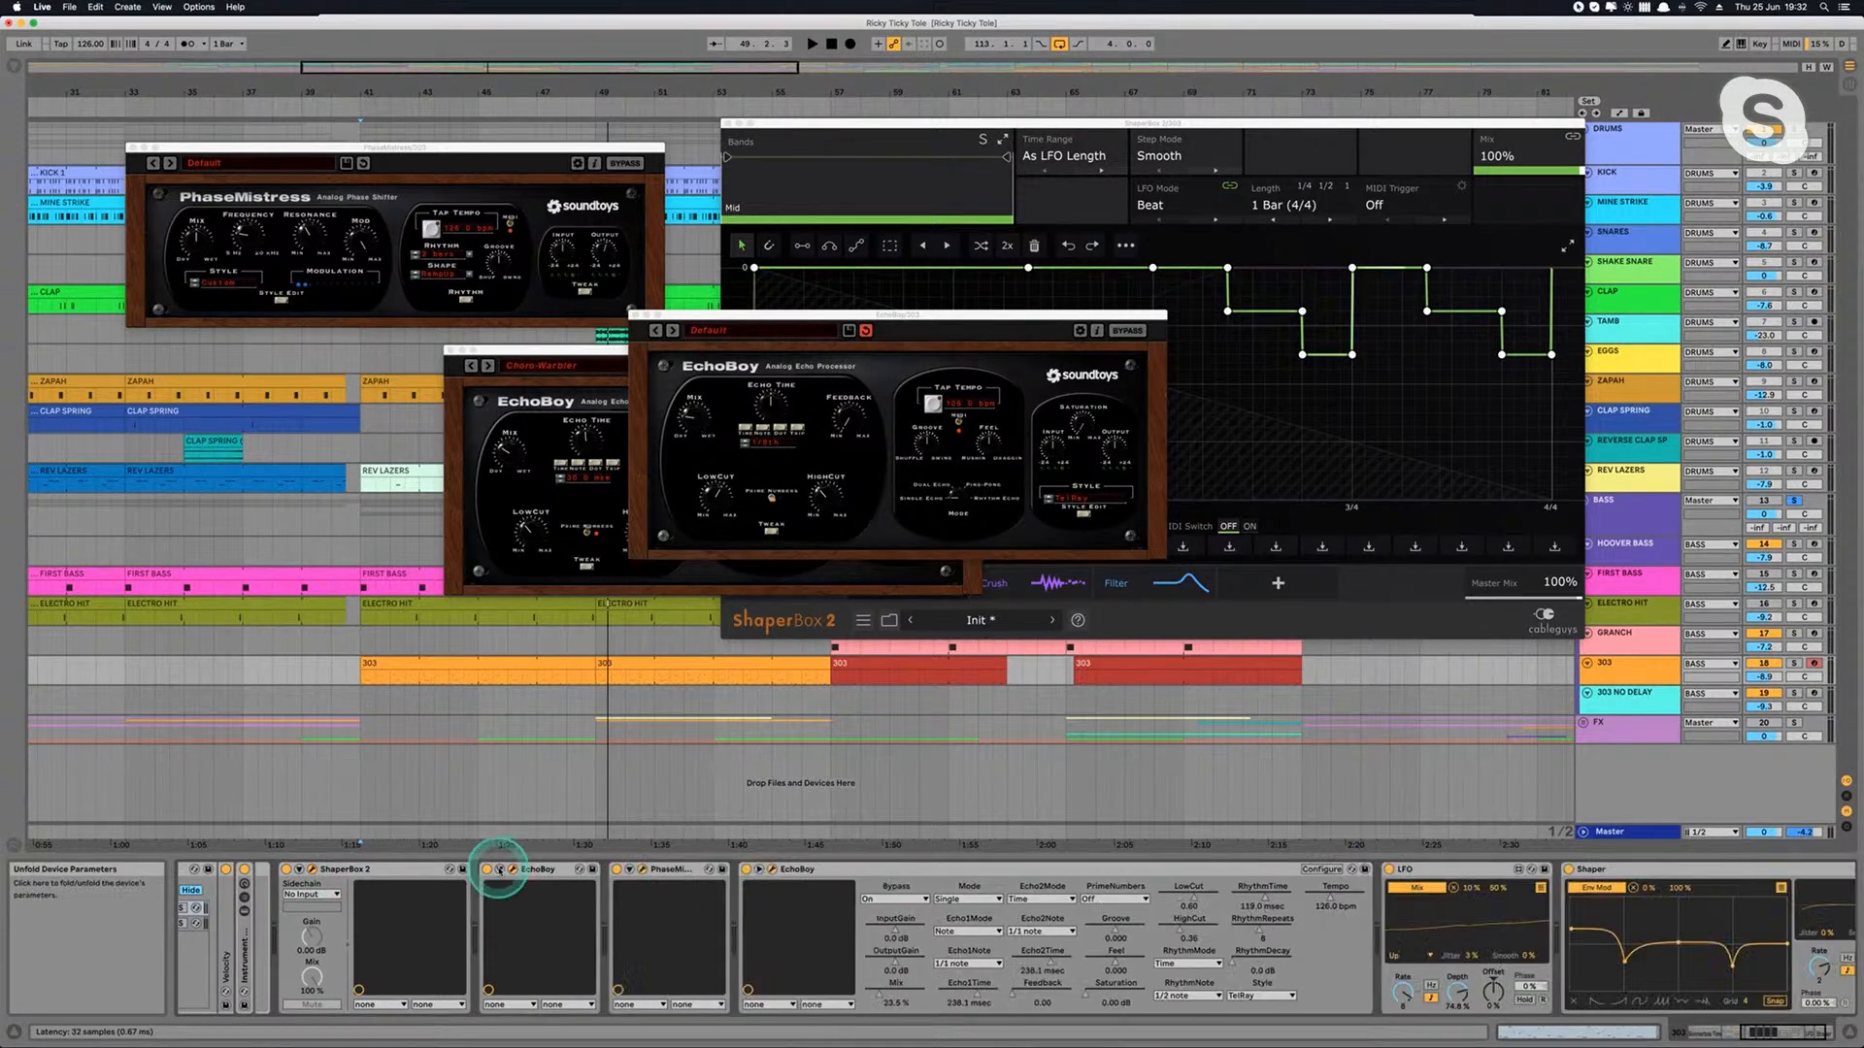
Step: Review the TeeBee Light macros, collapse the second EchoBoy's parameters, and show the Shaper's list of mapped parameters
{"action": "scroll", "coordinate": [1592, 936], "scroll_direction": "right", "scroll_amount": 3}
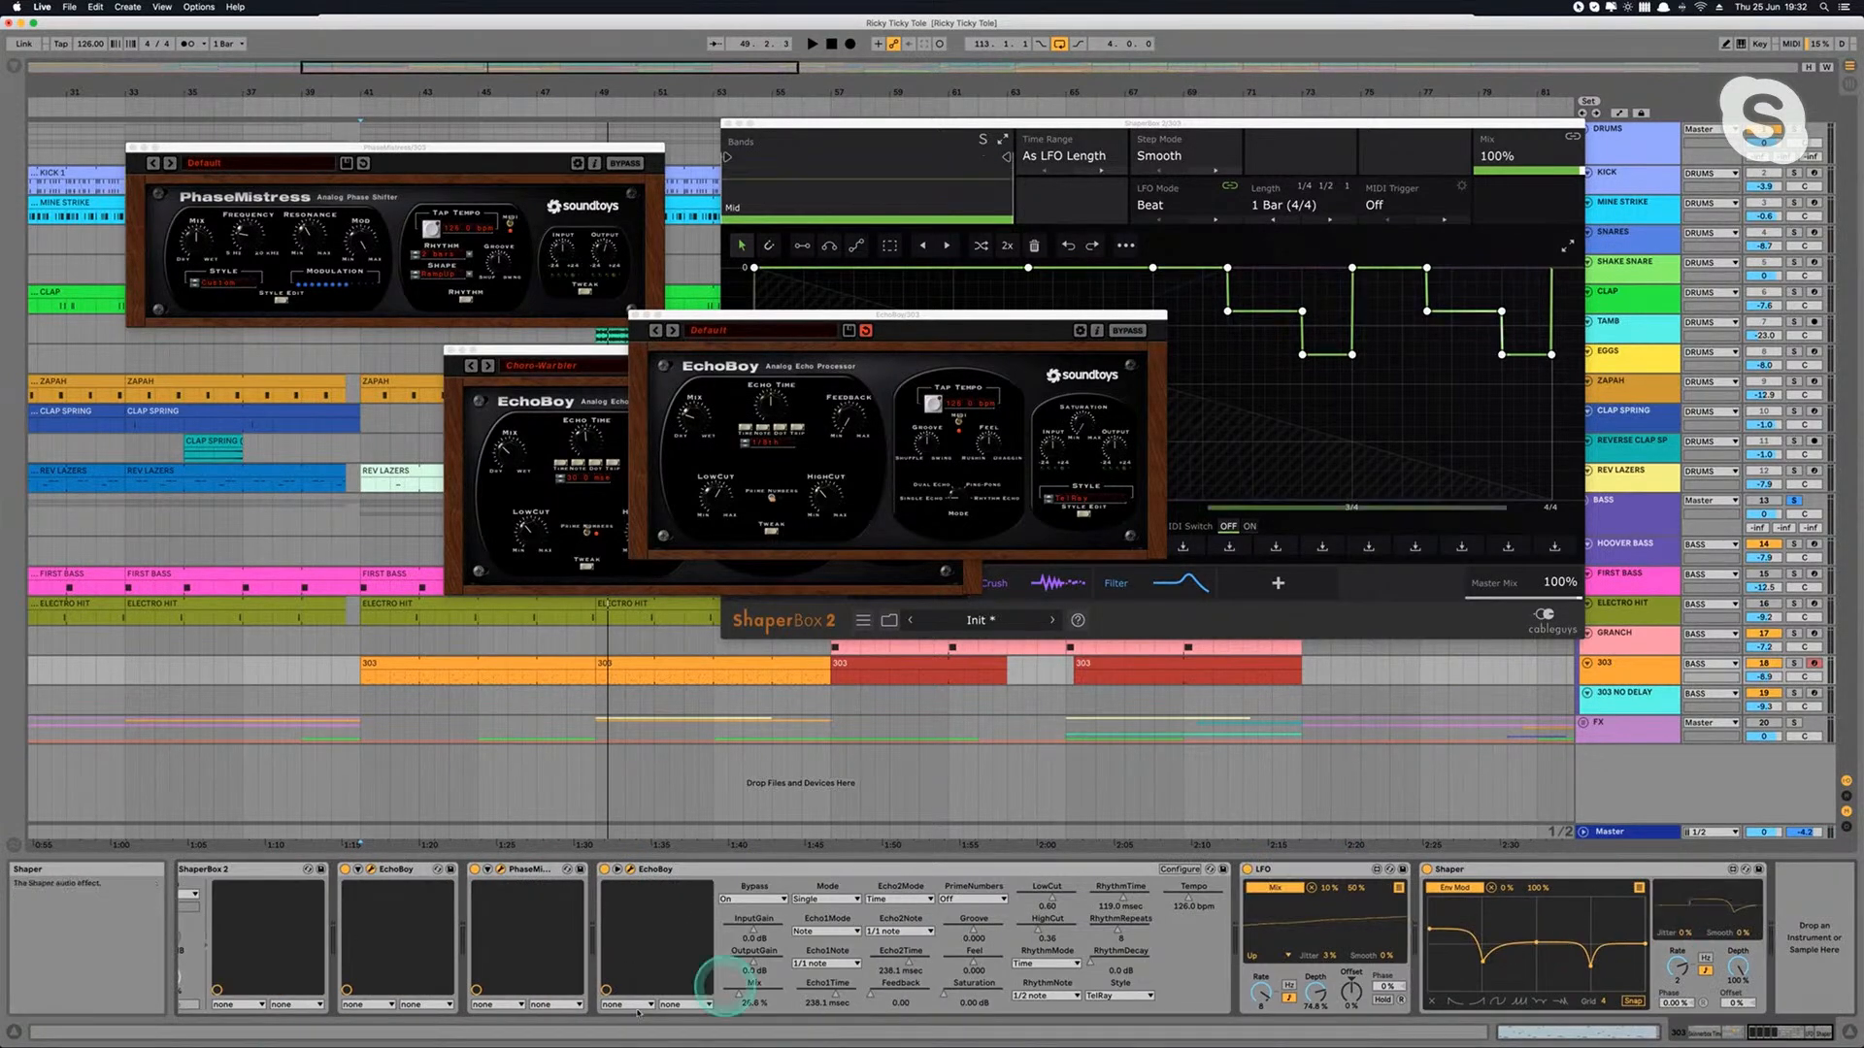
{"action": "scroll", "coordinate": [637, 1012], "scroll_direction": "left", "scroll_amount": 10}
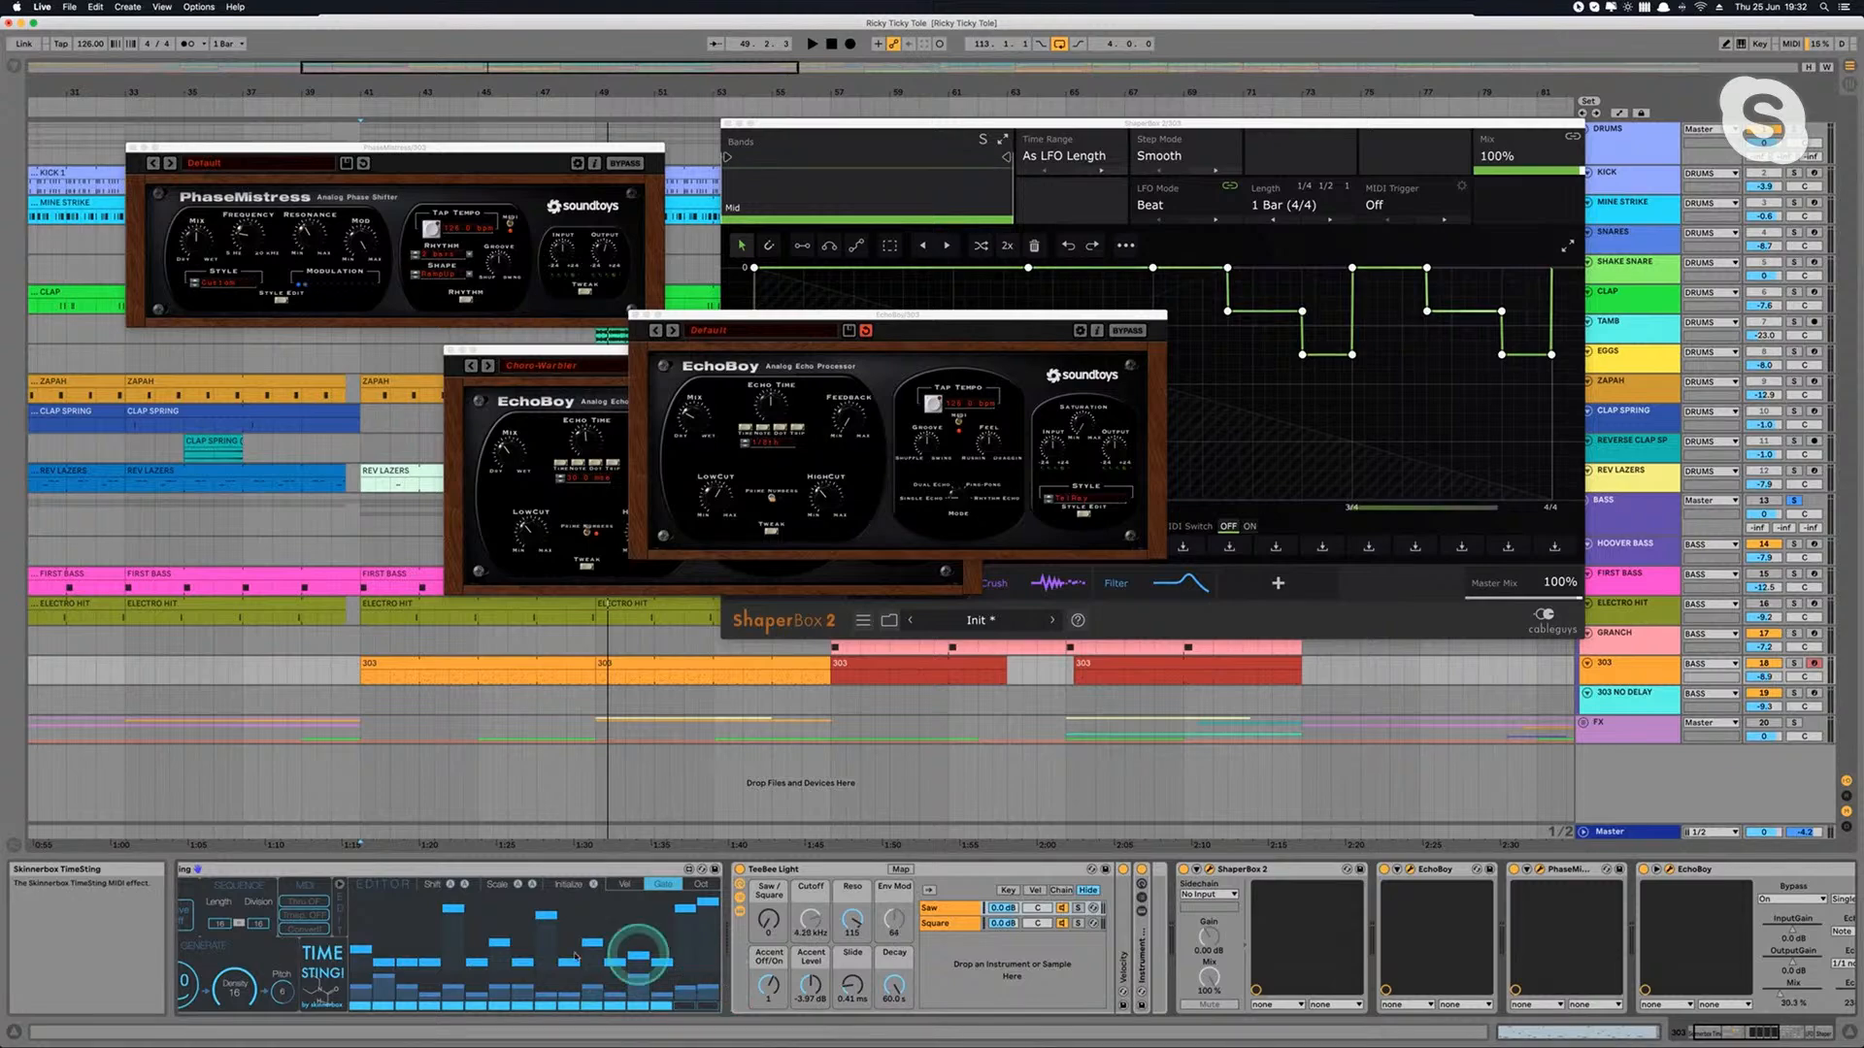
{"action": "left_click", "coordinate": [884, 916]}
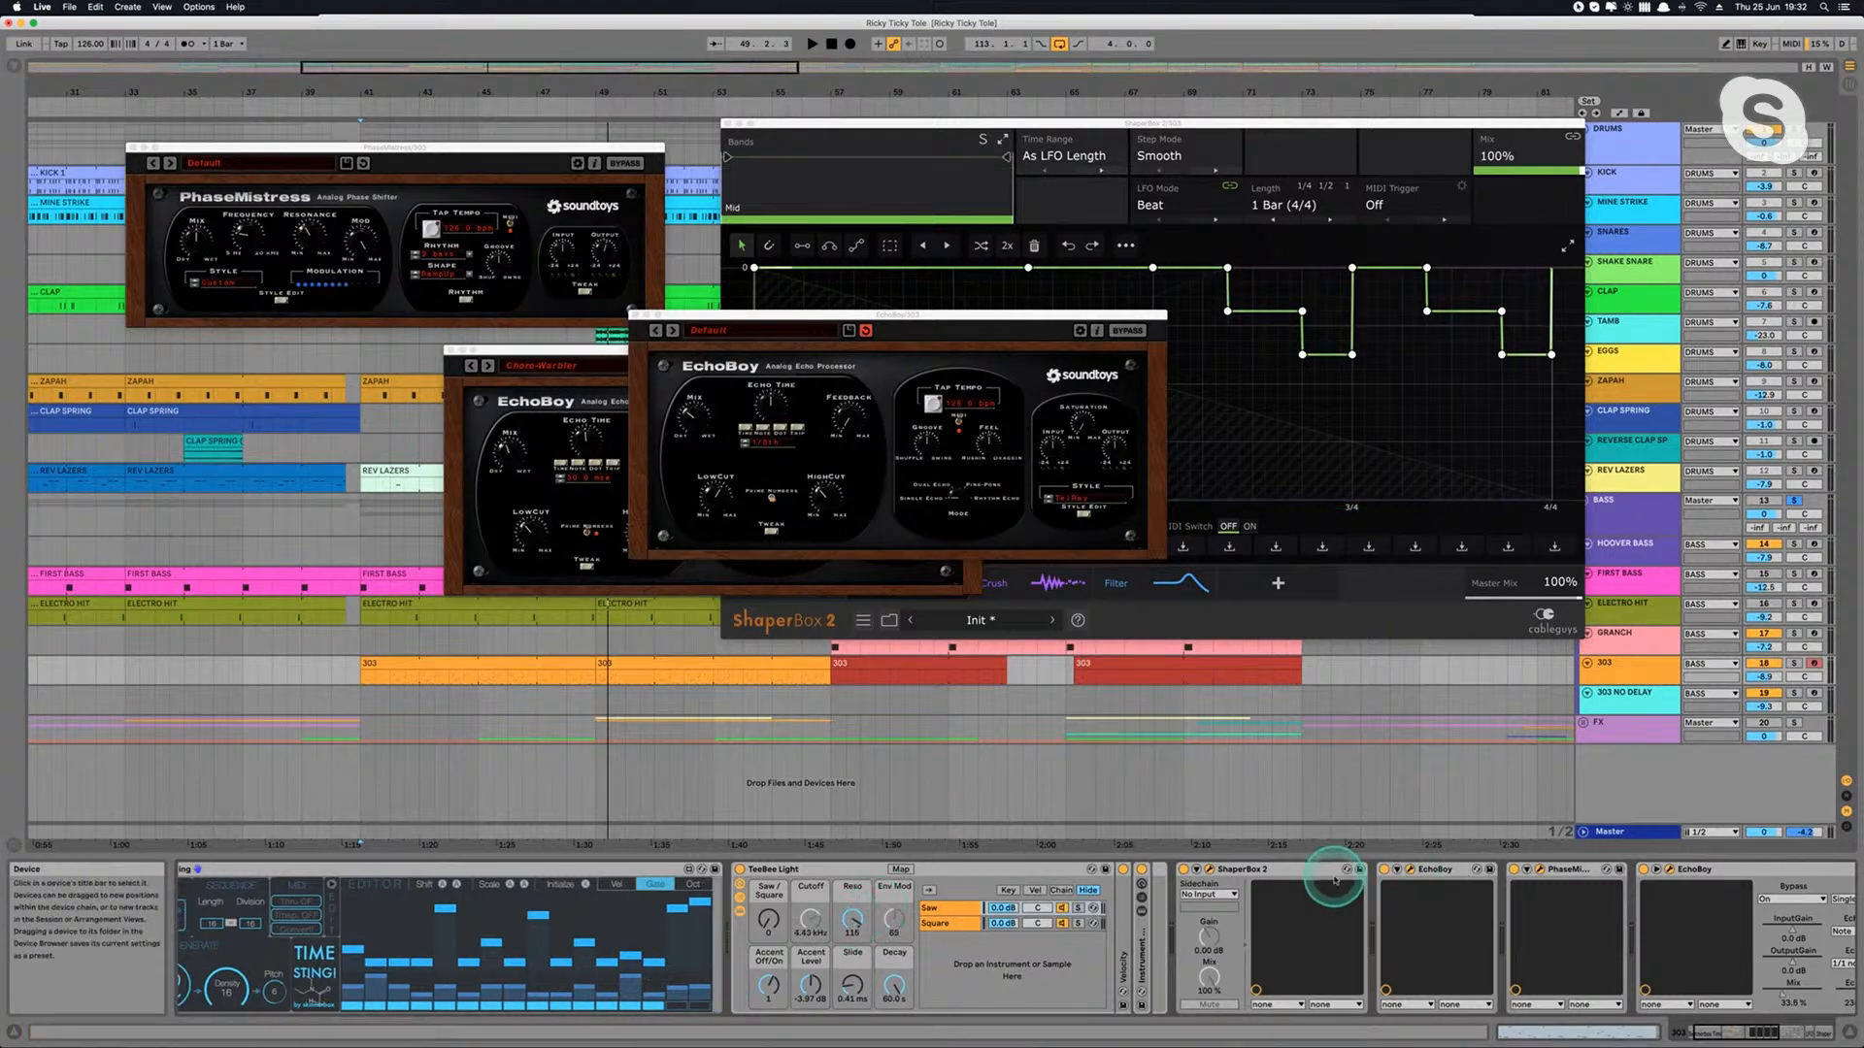
{"action": "scroll", "coordinate": [1334, 875], "scroll_direction": "right", "scroll_amount": 10}
{"action": "left_click", "coordinate": [765, 870]}
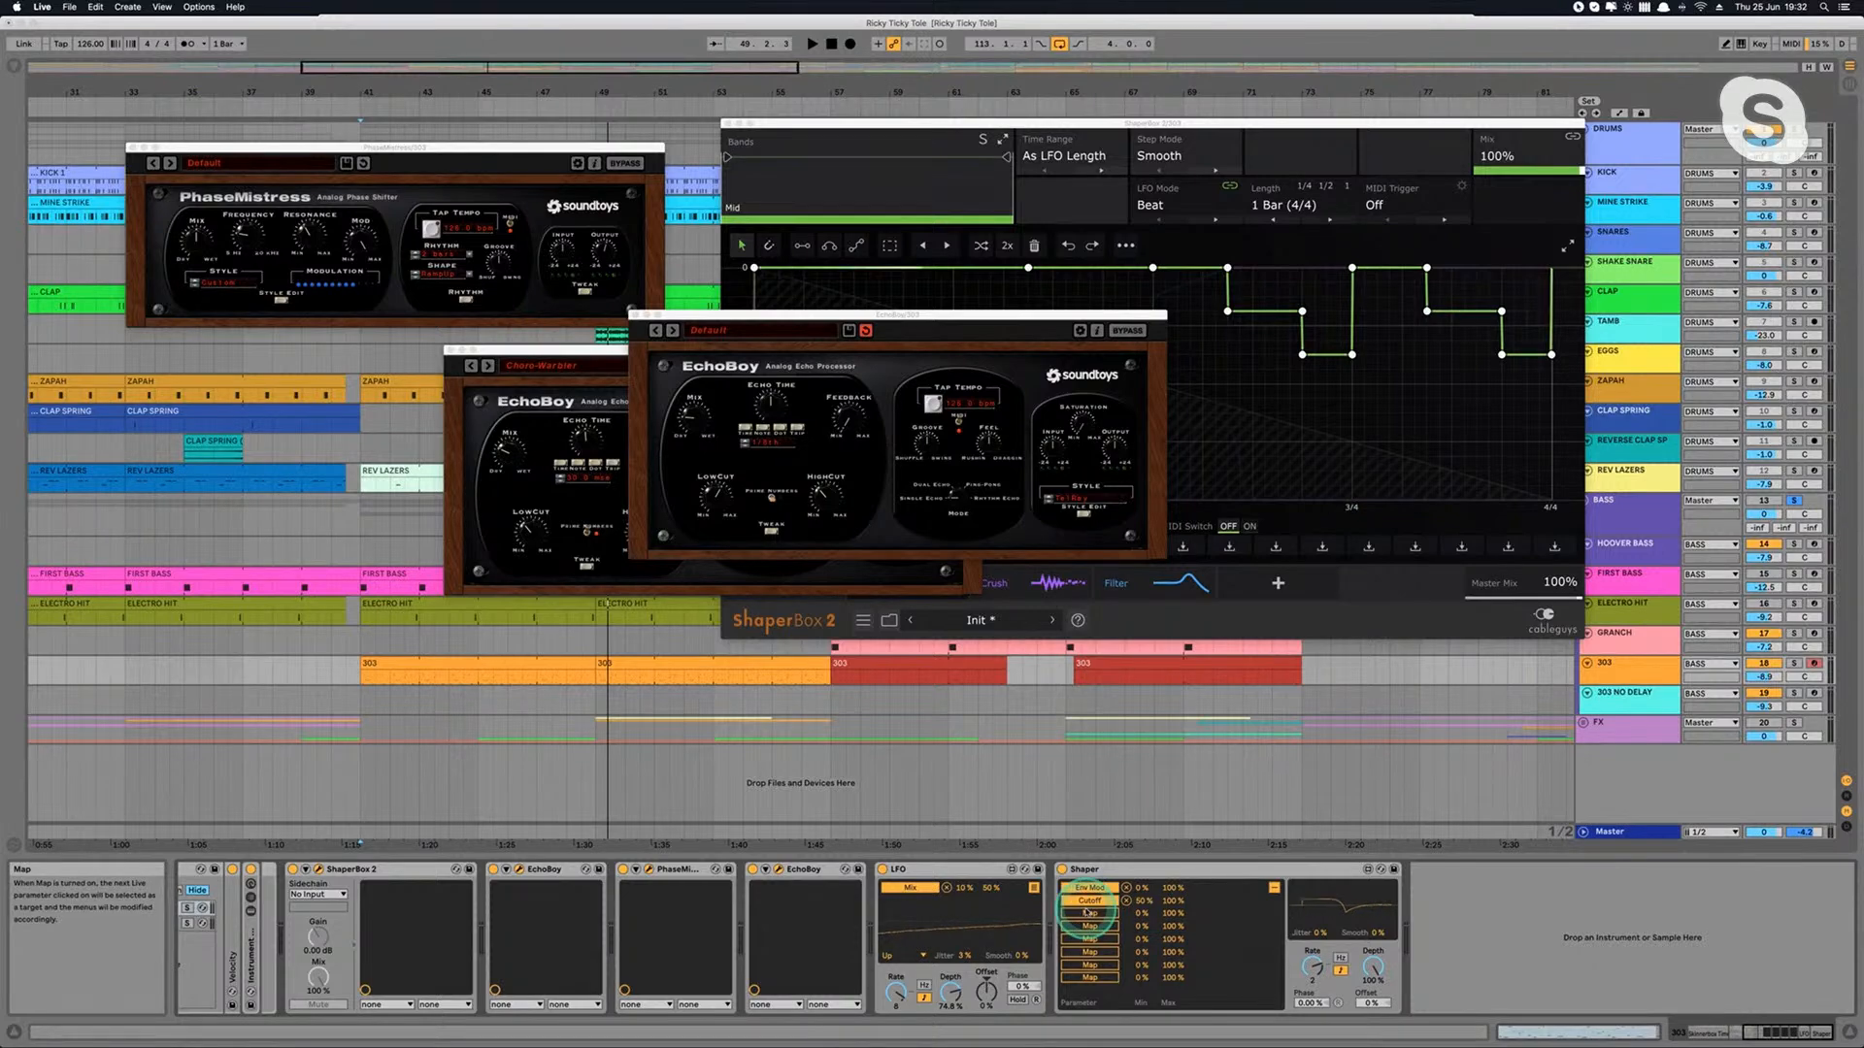
Step: Examine TeeBee Light's Cutoff and Env Mod macros alongside the Shaper mappings that modulate them
{"action": "scroll", "coordinate": [1165, 903], "scroll_direction": "left", "scroll_amount": 10}
{"action": "left_click_drag", "start_coordinate": [930, 939], "coordinate": [929, 936]}
{"action": "left_click_drag", "start_coordinate": [871, 924], "coordinate": [870, 918]}
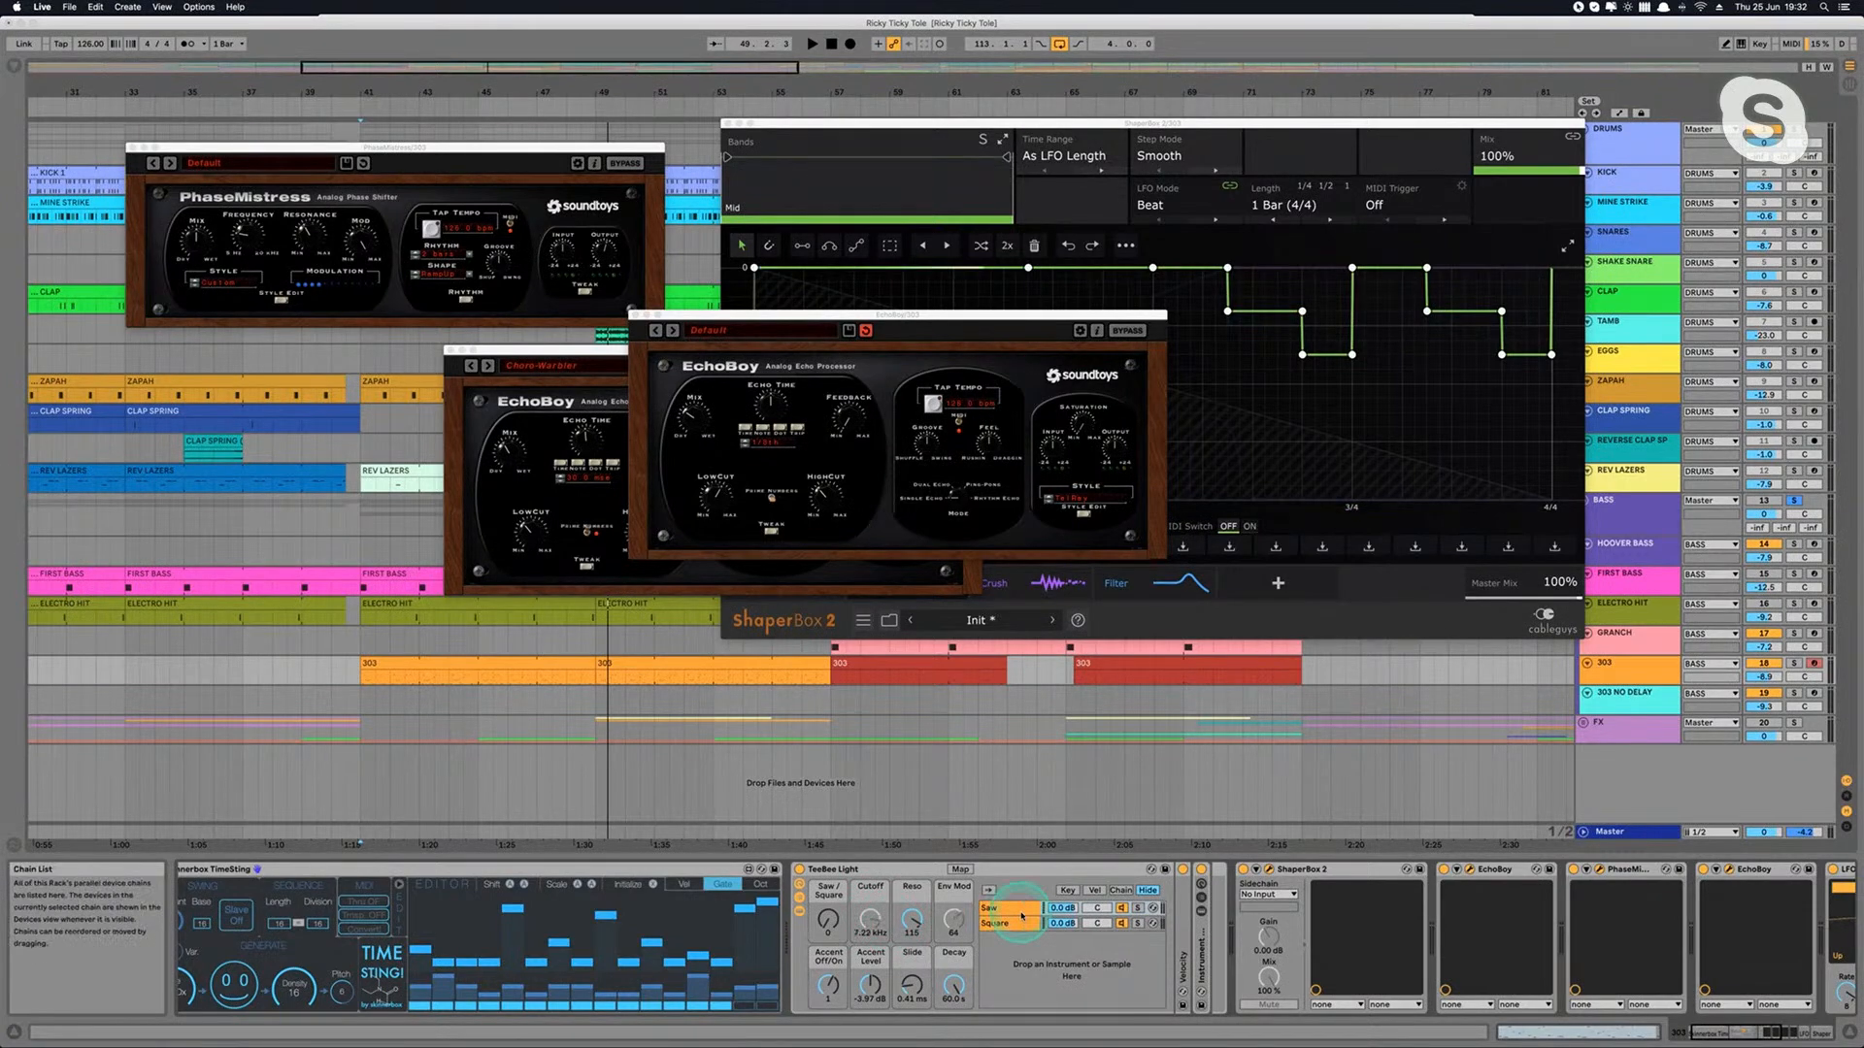
{"action": "left_click_drag", "start_coordinate": [956, 930], "coordinate": [956, 927]}
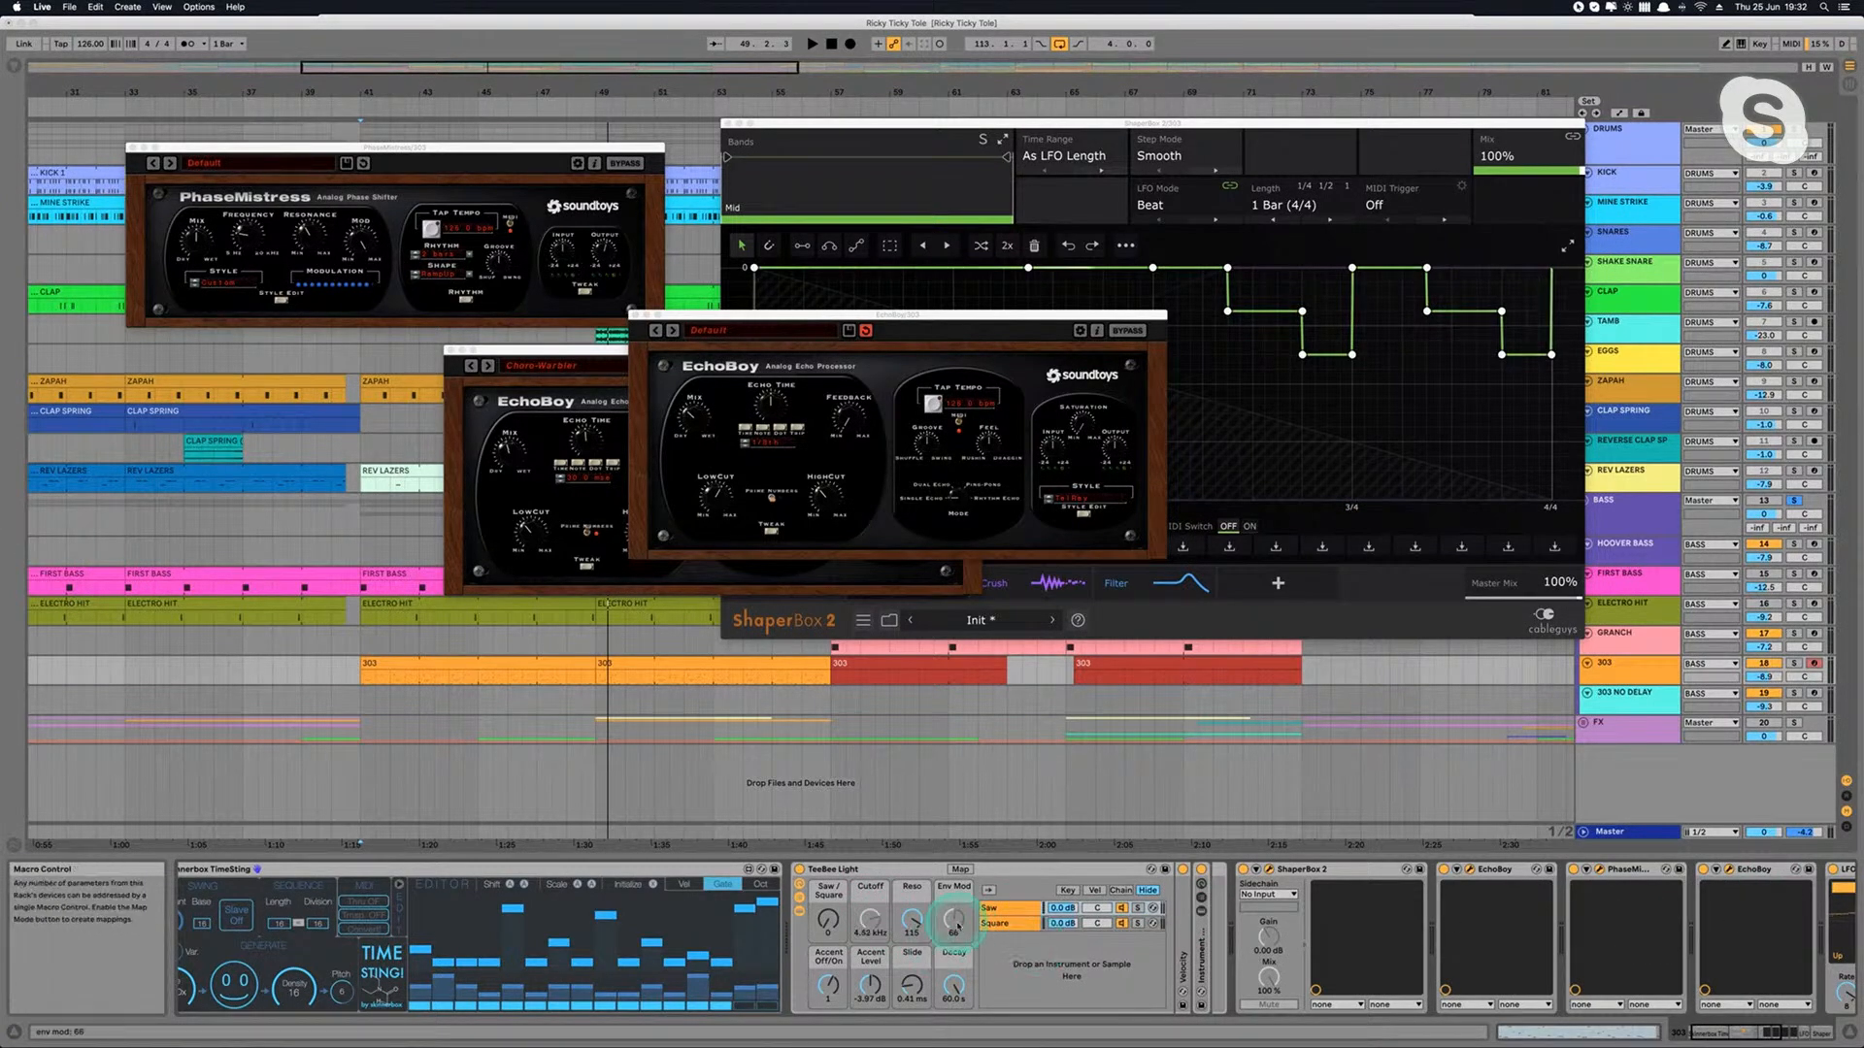
{"action": "scroll", "coordinate": [957, 926], "scroll_direction": "right", "scroll_amount": 10}
{"action": "scroll", "coordinate": [957, 926], "scroll_direction": "left", "scroll_amount": 8}
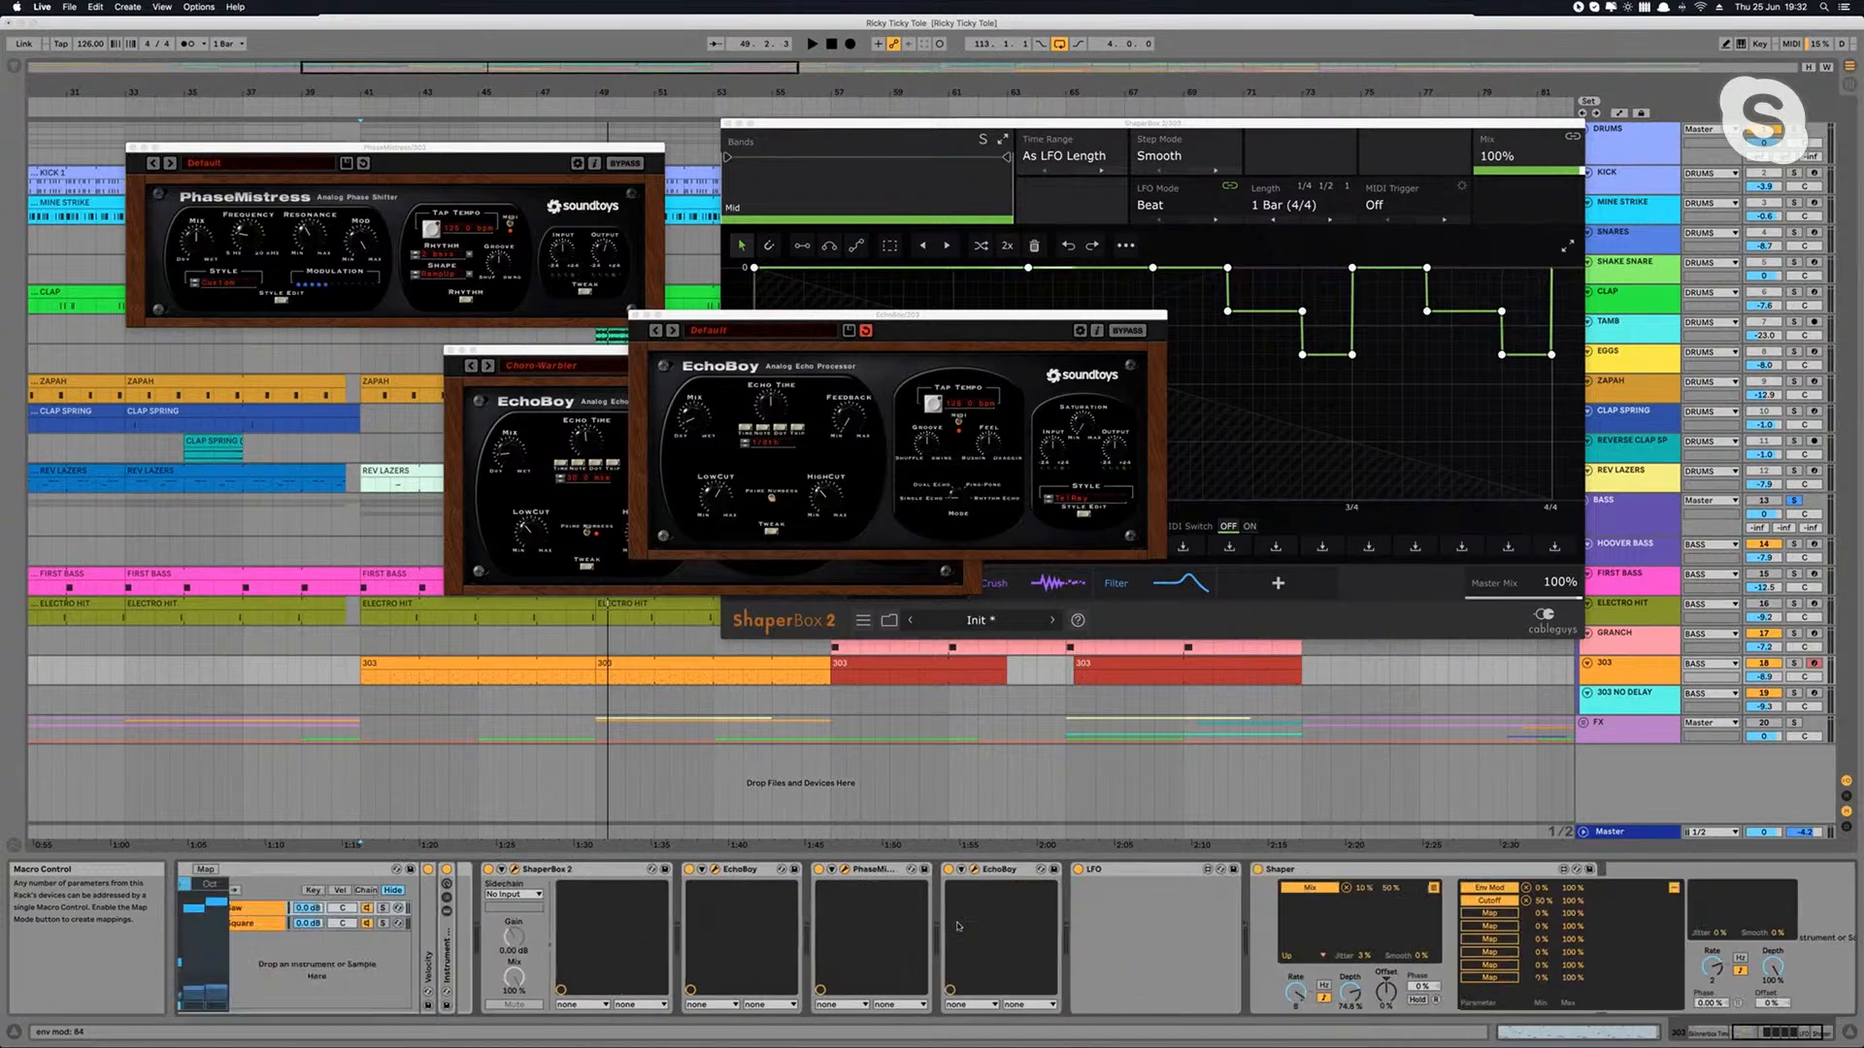
{"action": "key", "text": "space"}
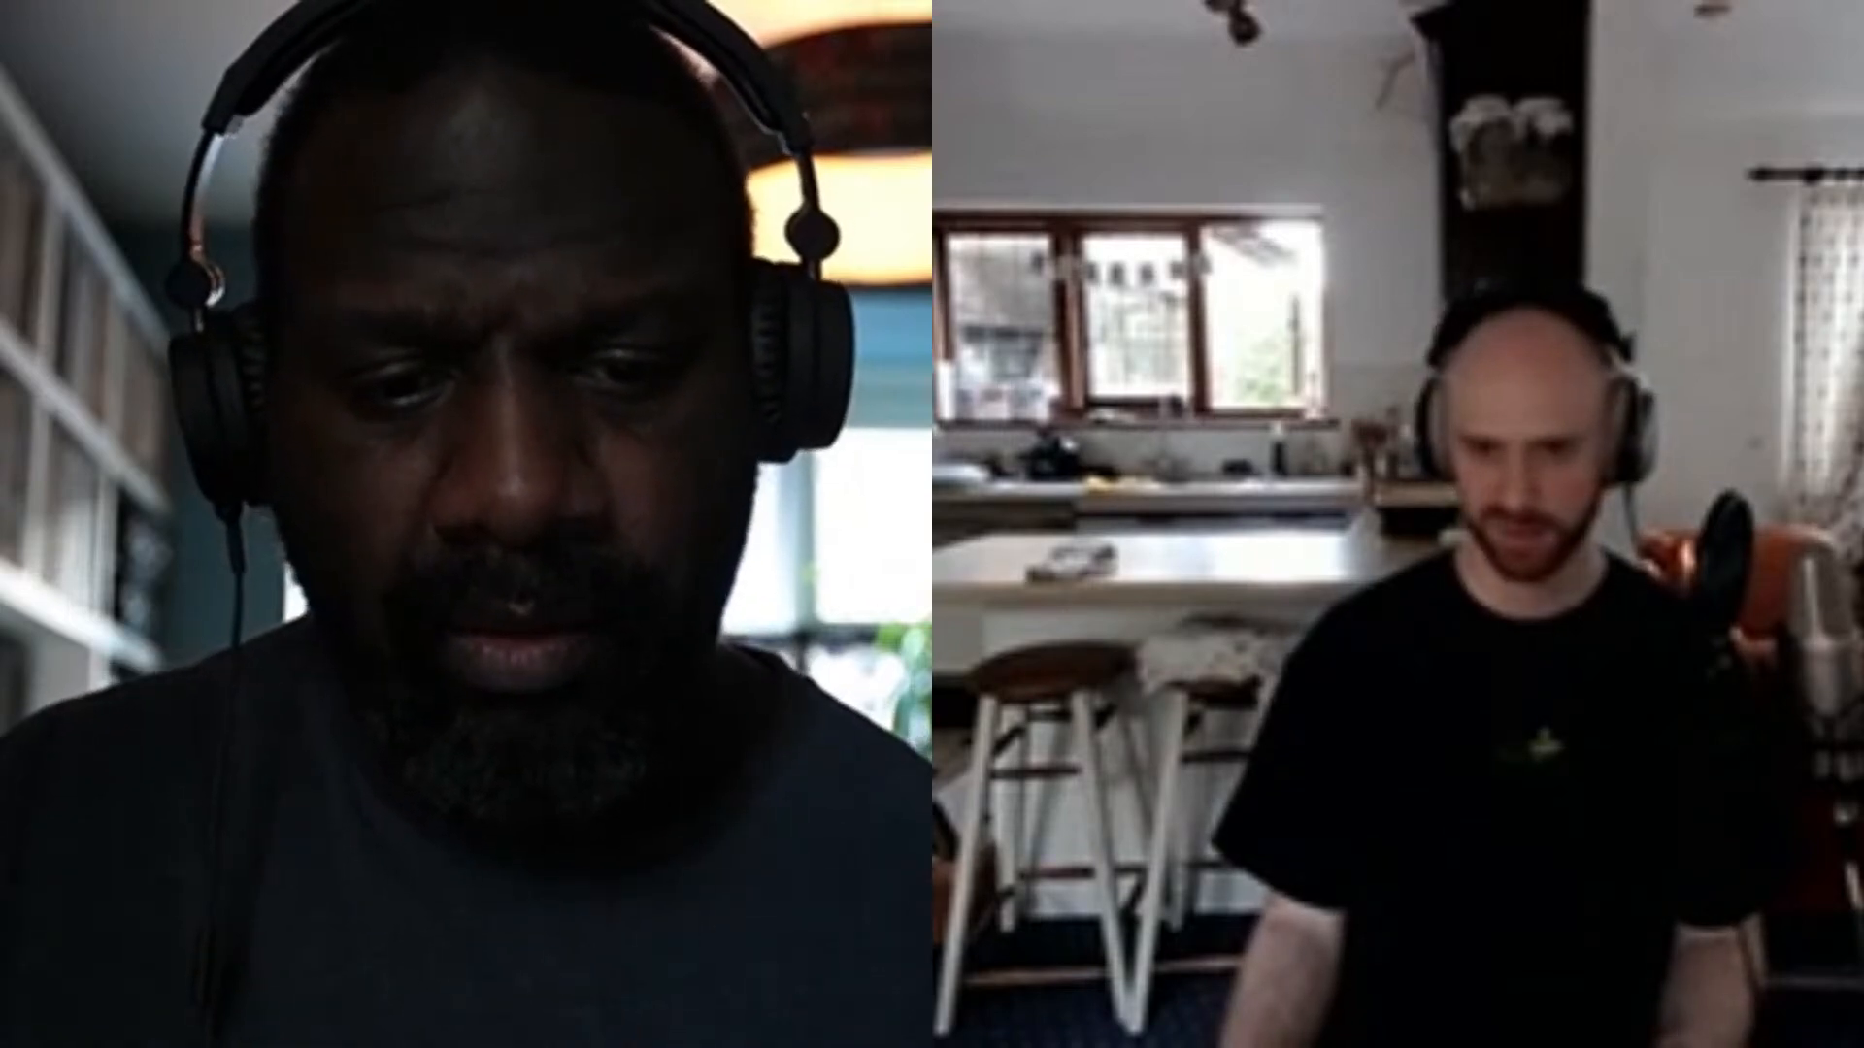
Step: Play the 303 NO DELAY part briefly from bar 97
{"action": "left_click", "coordinate": [444, 664]}
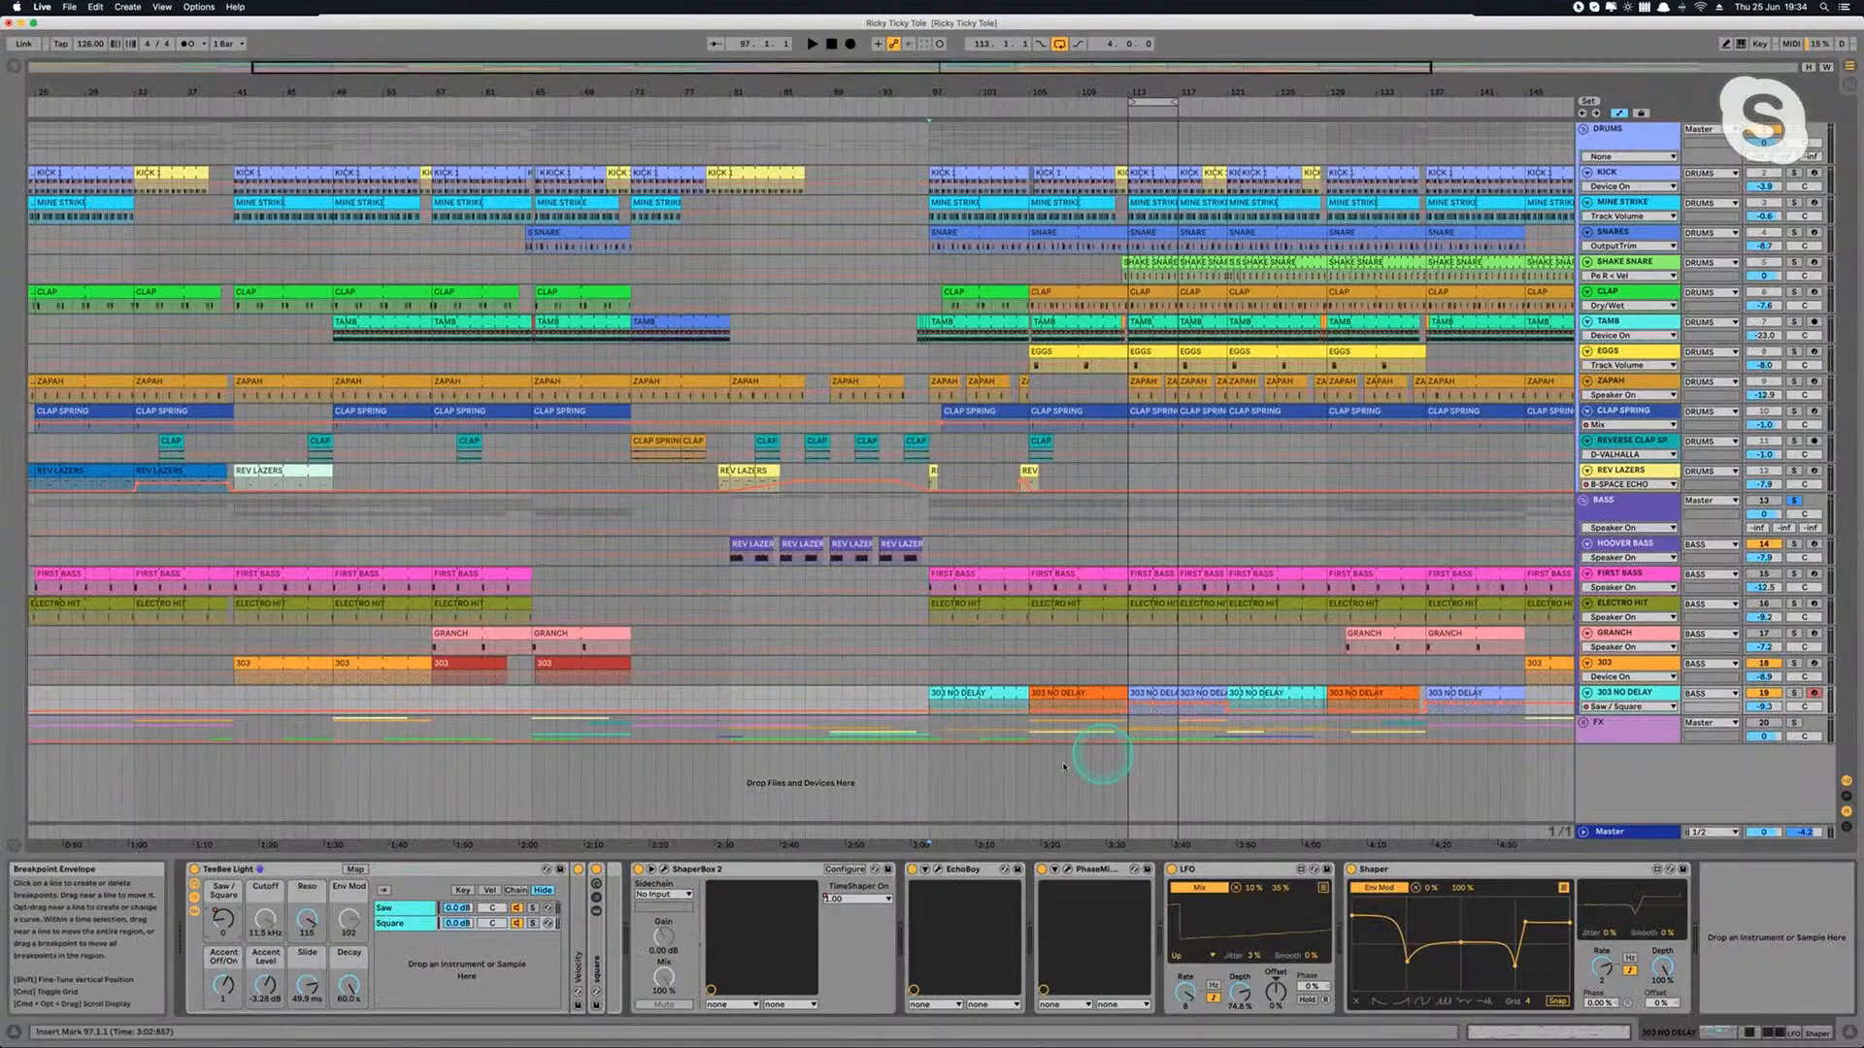
{"action": "left_click", "coordinate": [1032, 705]}
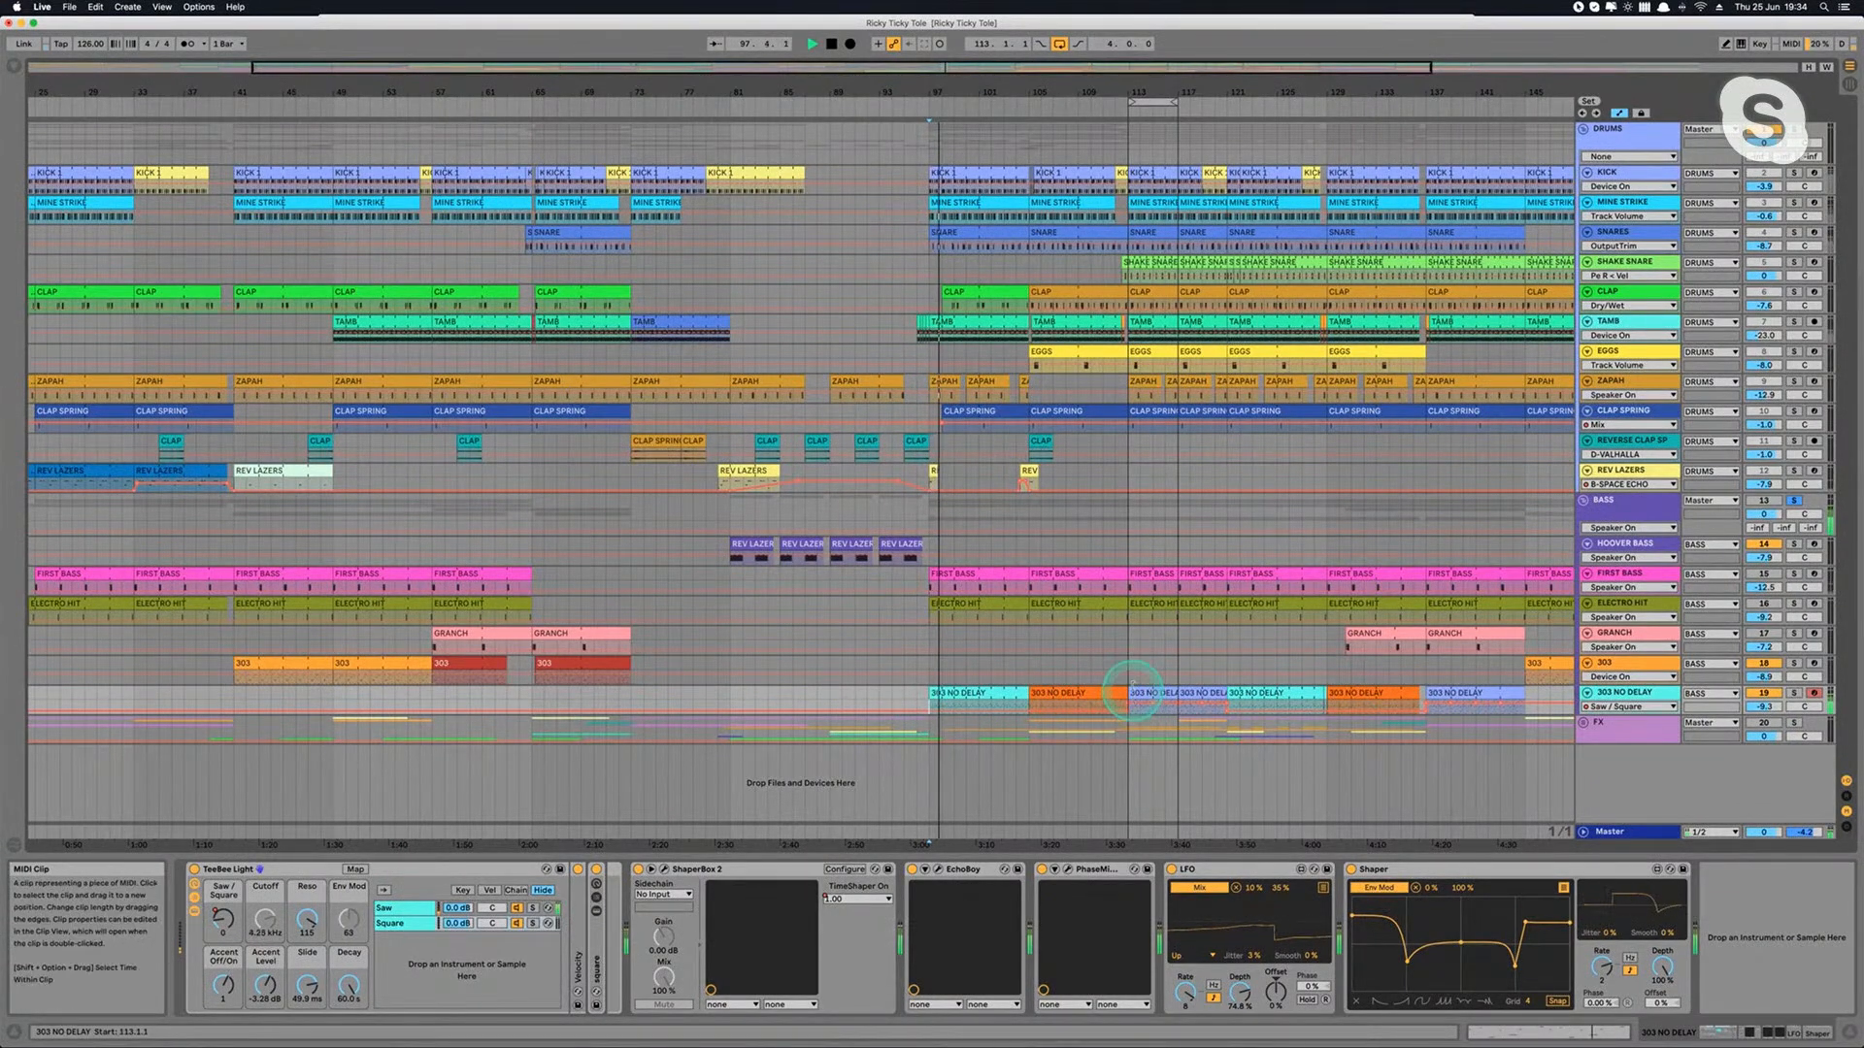
{"action": "key", "text": "space"}
Step: Audition the 303 NO DELAY part from bars 113, 121 and 109 to compare its differently coloured clips
{"action": "scroll", "coordinate": [1130, 710], "scroll_direction": "up", "scroll_amount": 5}
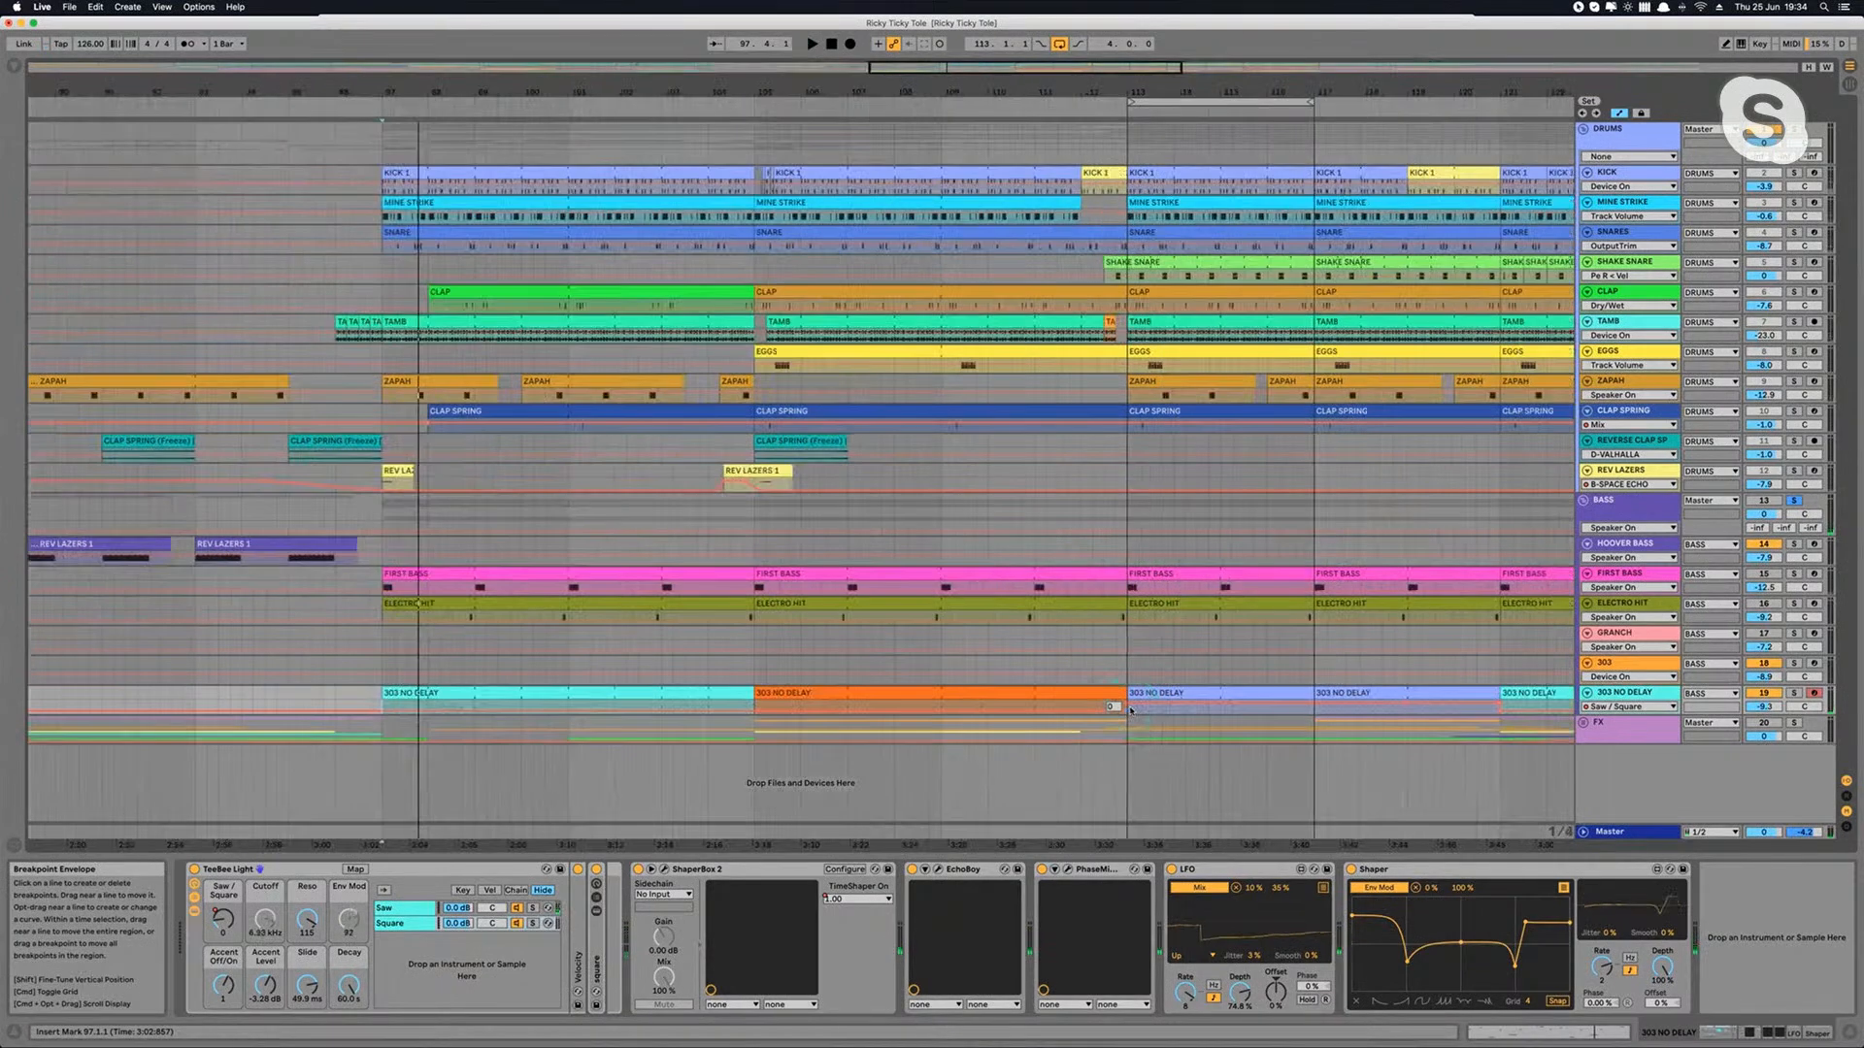
{"action": "left_click", "coordinate": [1127, 666]}
{"action": "key", "text": "space"}
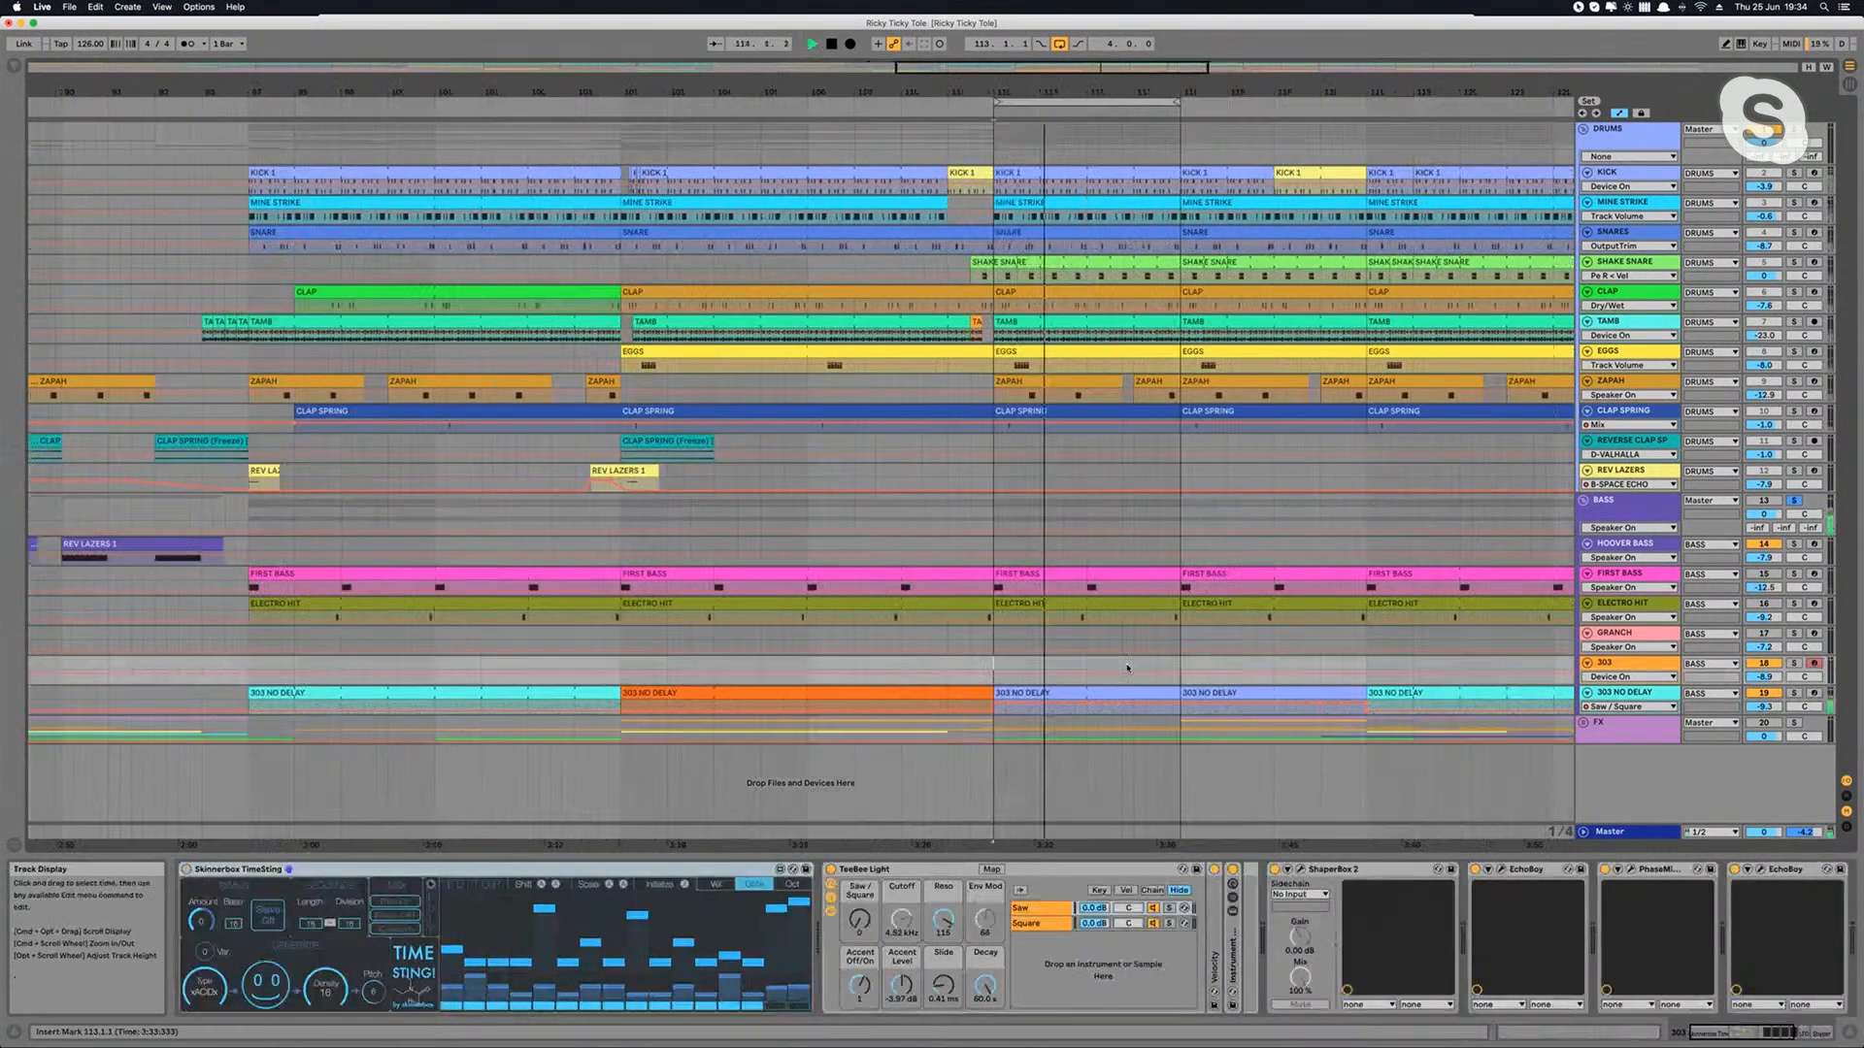
{"action": "left_click", "coordinate": [1198, 666]}
{"action": "key", "text": "space"}
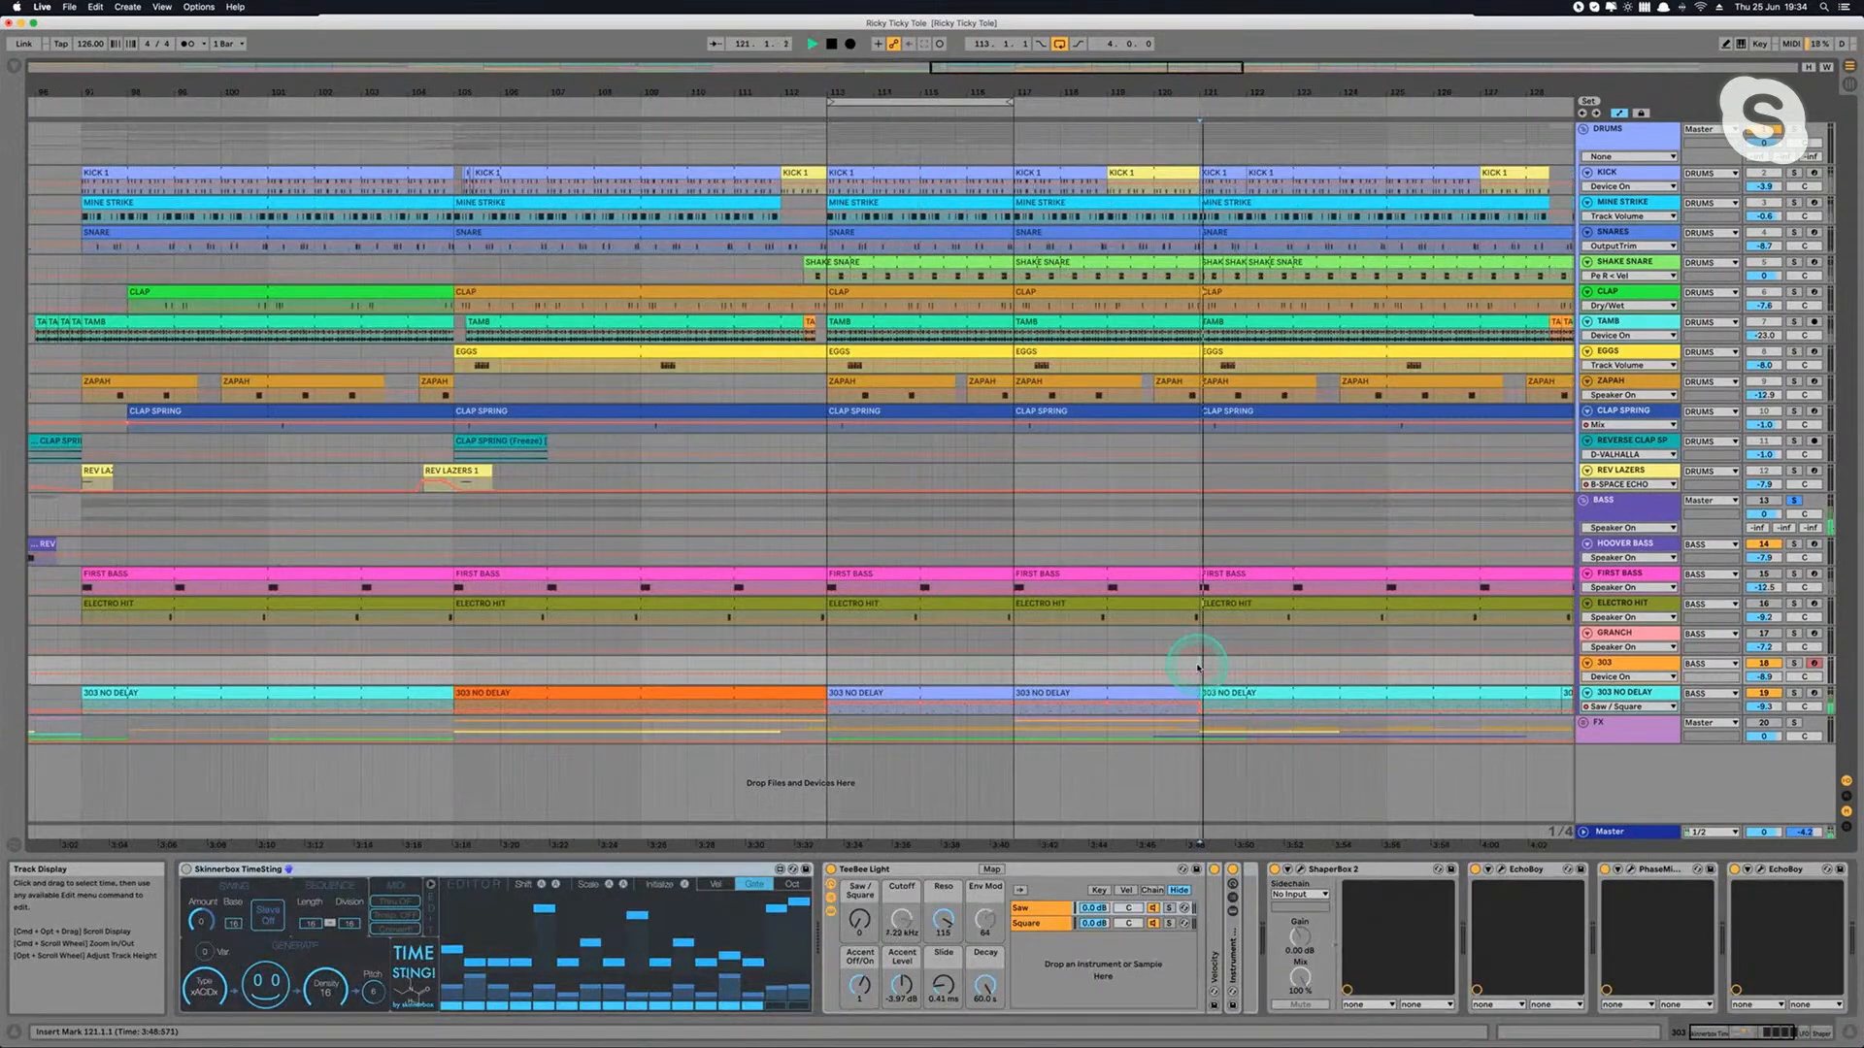
{"action": "key", "text": "space"}
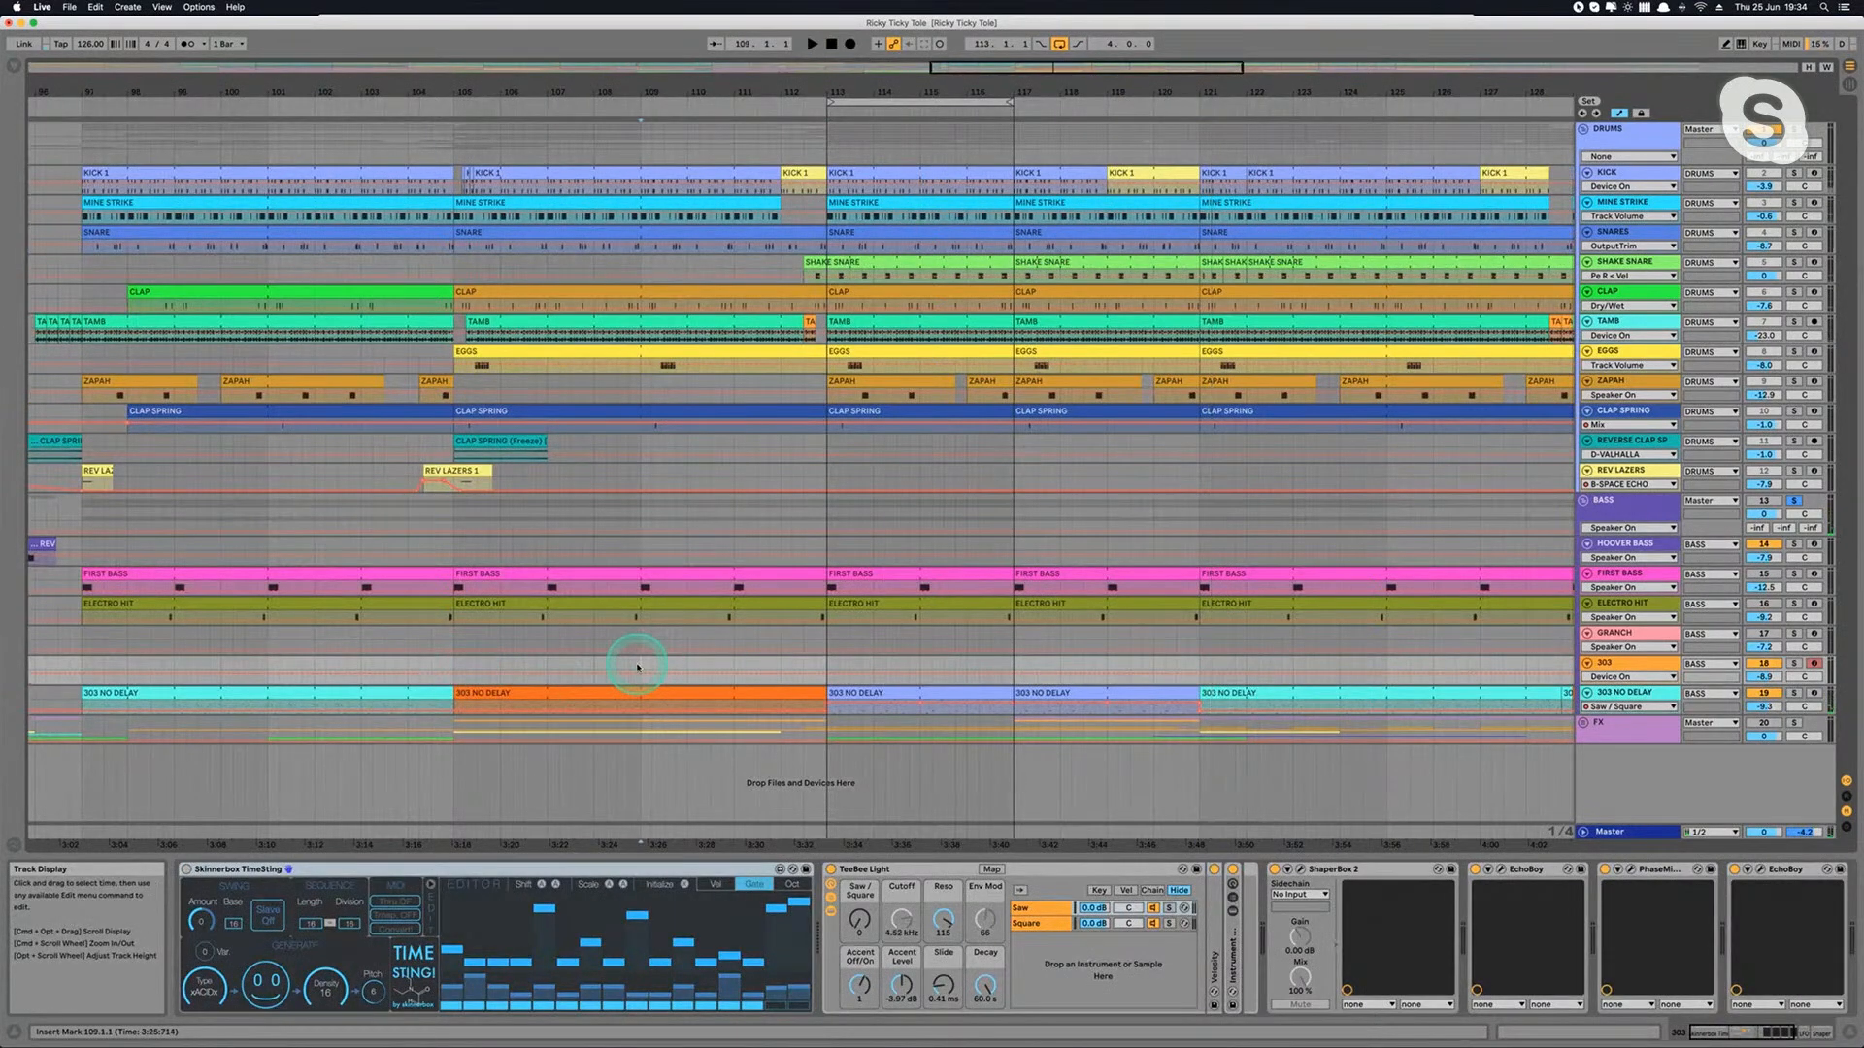
{"action": "key", "text": "space"}
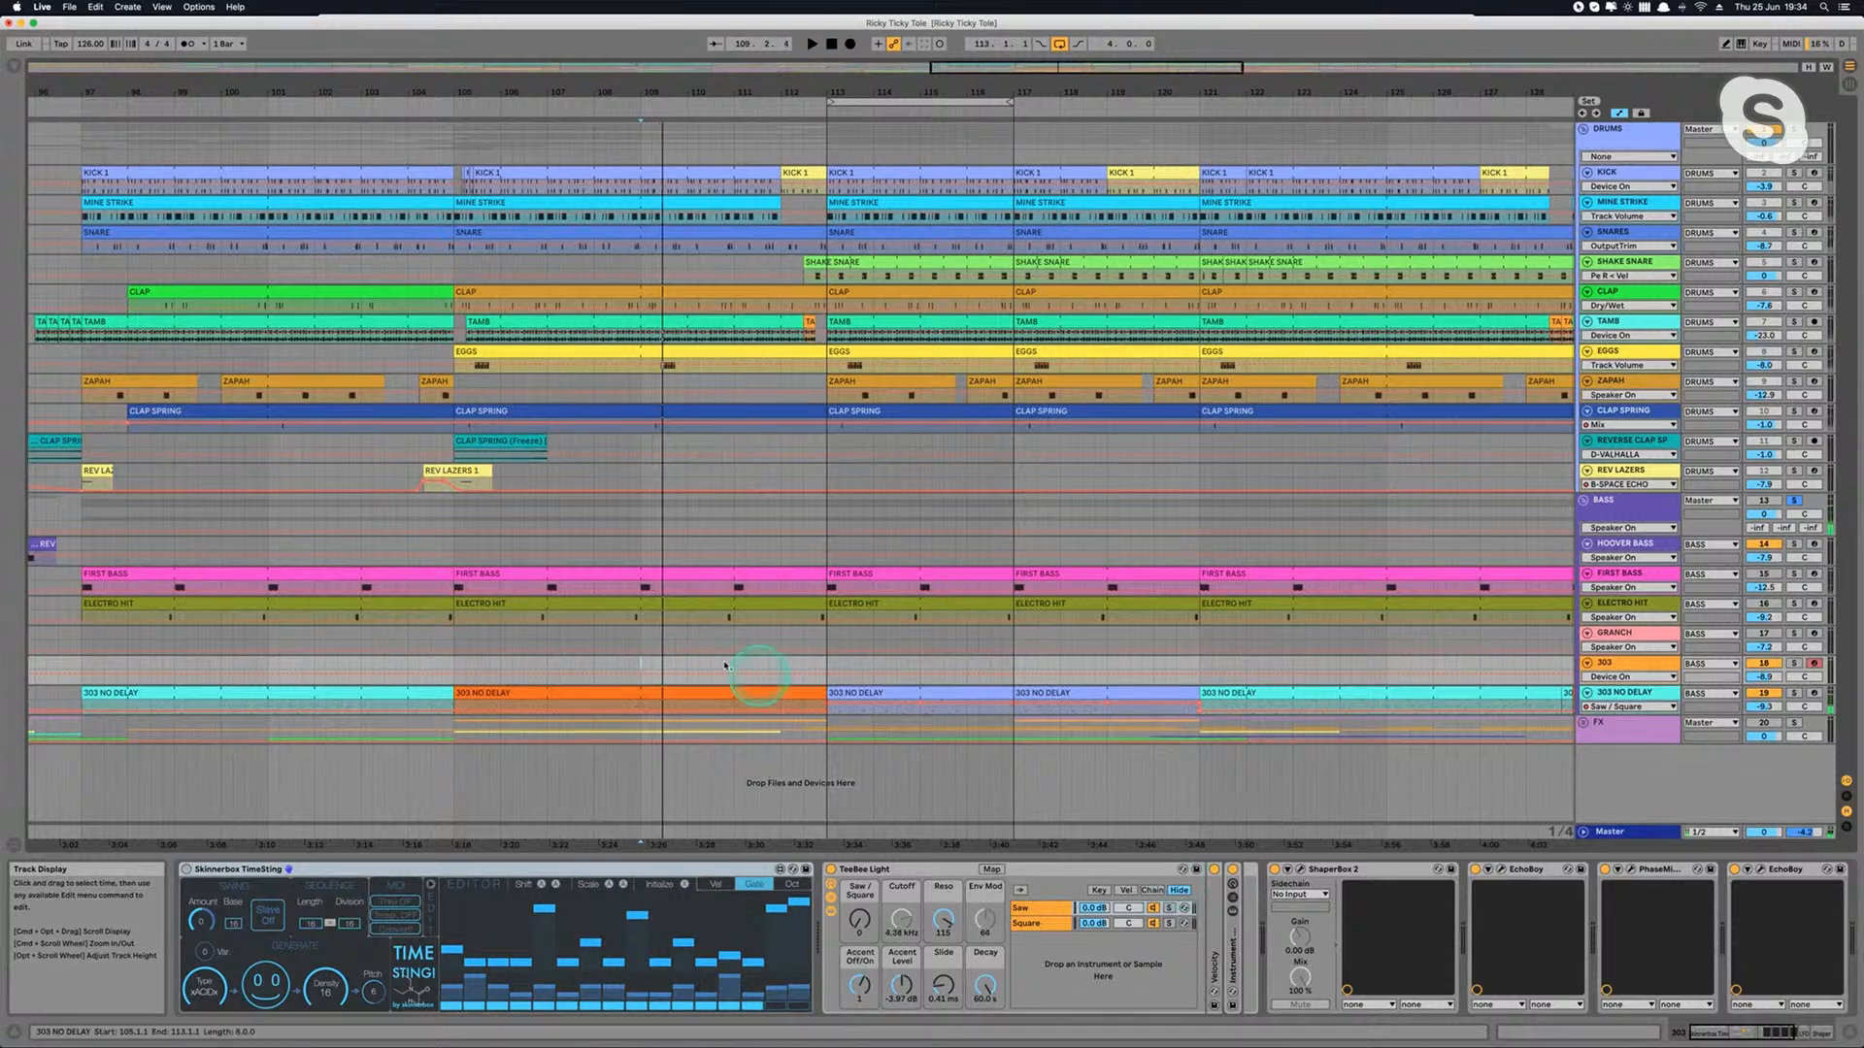